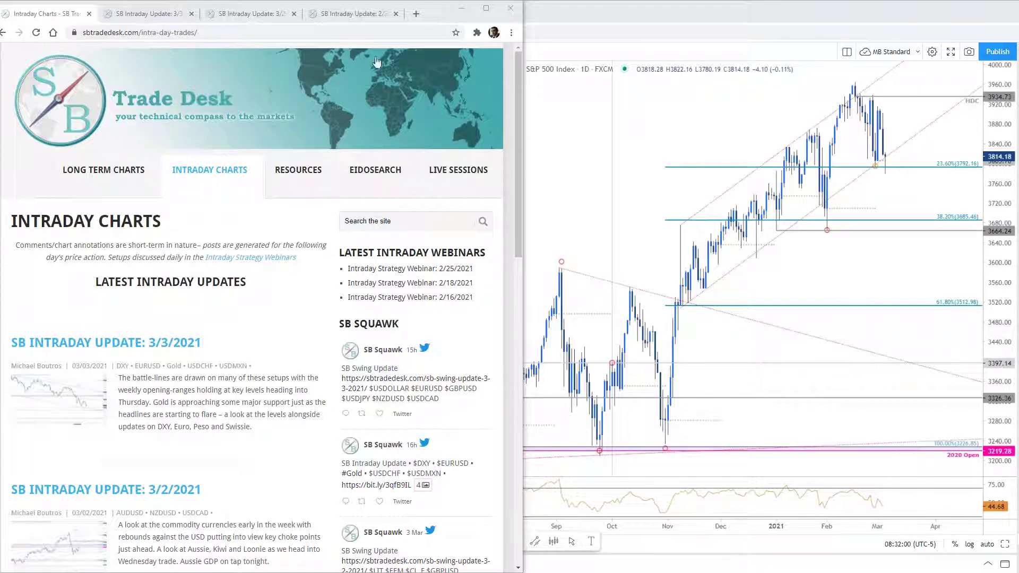
Open the SB Intraday Update 3/3/2021 post and bring up the U.S. Dollar Currency Index (DXY) on the weekly chart for review
left_click(141, 16)
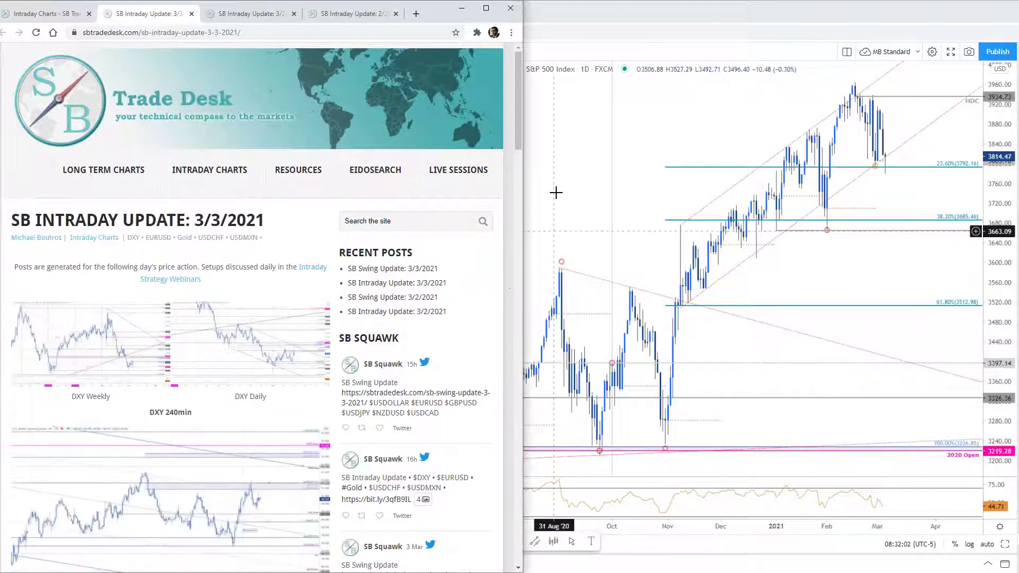
left_click(875, 97)
left_click(212, 15)
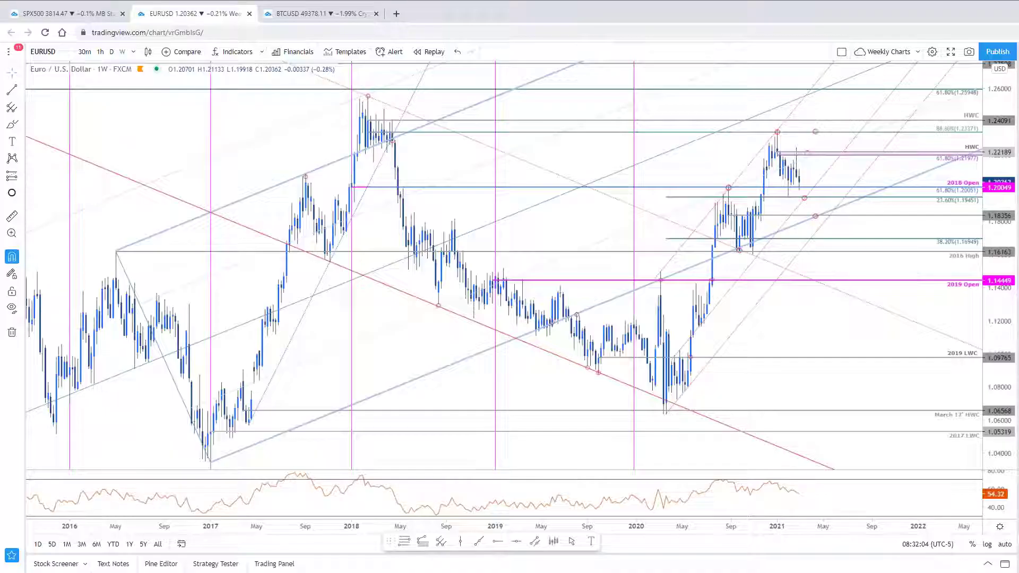
key("Down")
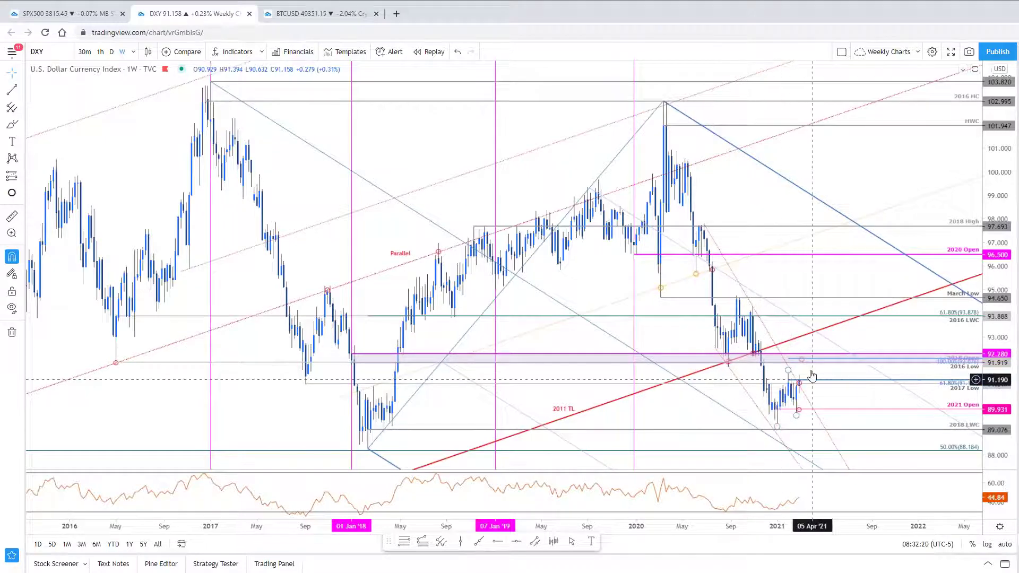
scroll(812, 319, "up", 2)
scroll(801, 266, "up", 1)
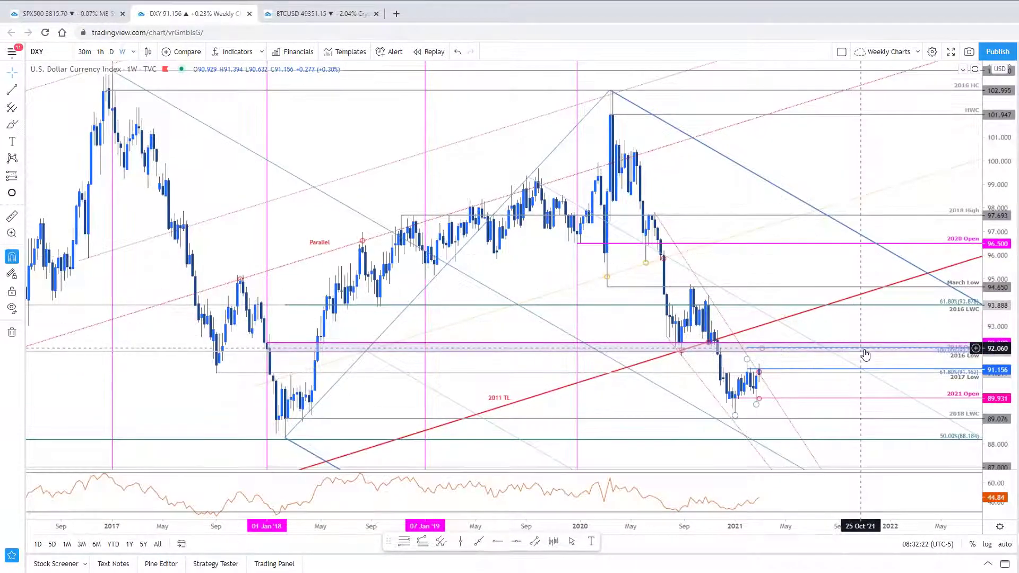
scroll(871, 412, "down", 1)
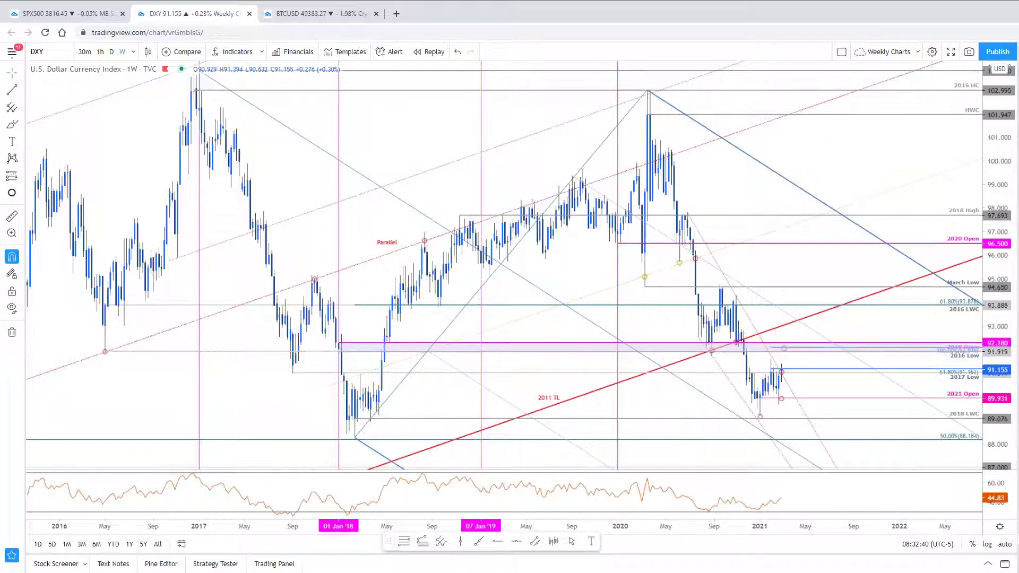
Maximize the daily DXY chart in the MB Standard layout and examine its descending channel and the resistance zones near recent price
left_click(73, 14)
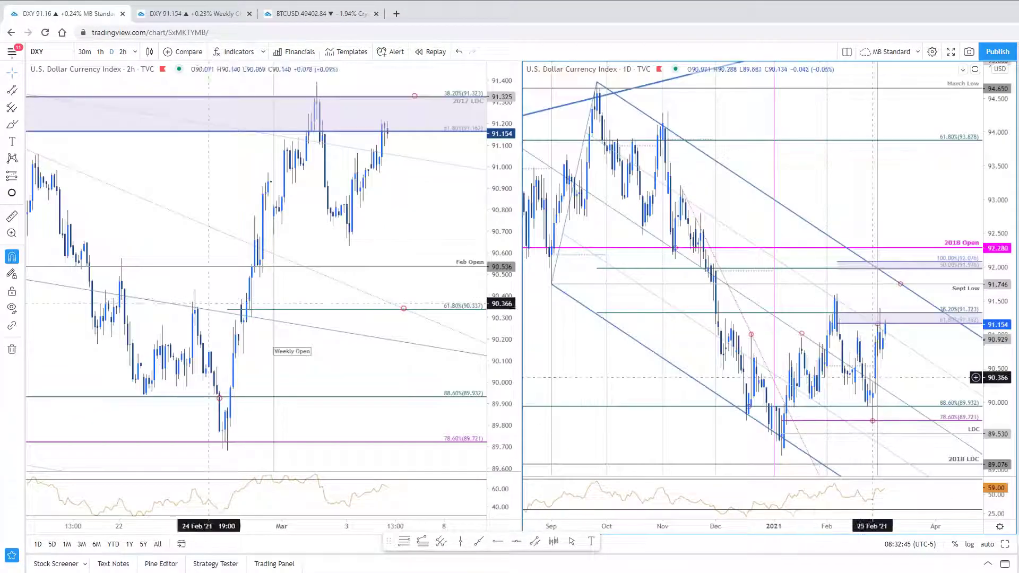
left_click_drag(942, 193, 901, 194)
left_click_drag(1003, 226, 1004, 286)
left_click_drag(500, 170, 501, 258)
left_click(906, 198)
left_click(1005, 545)
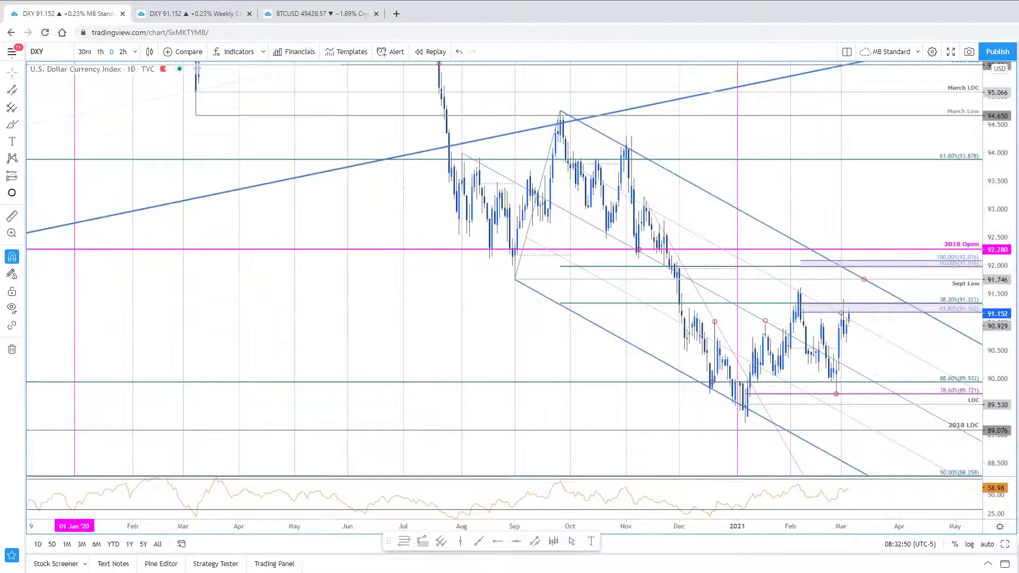
left_click_drag(912, 207, 781, 202)
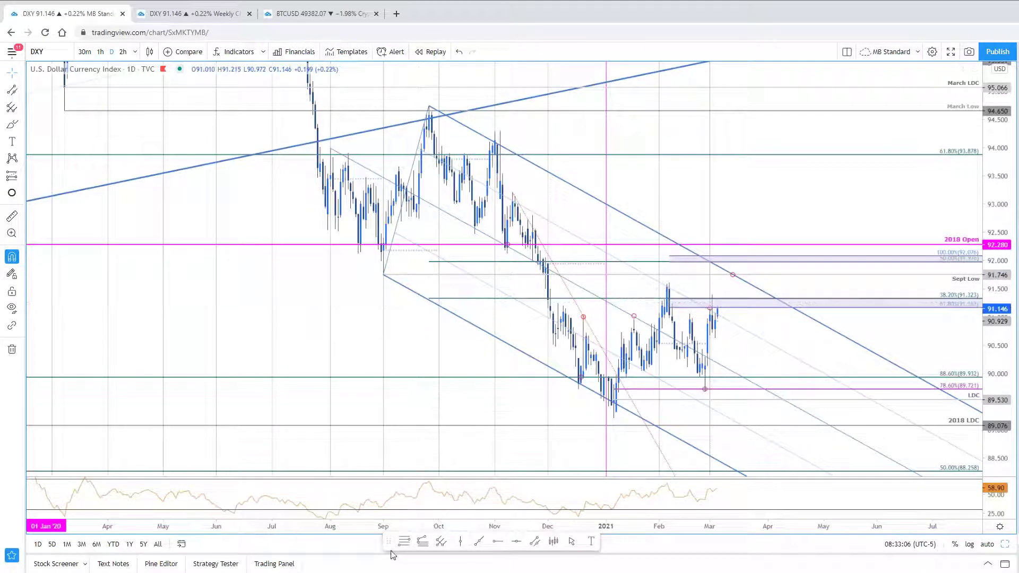
mouse_move(388, 542)
left_mouse_down()
mouse_move(414, 550)
mouse_move(418, 541)
left_mouse_up()
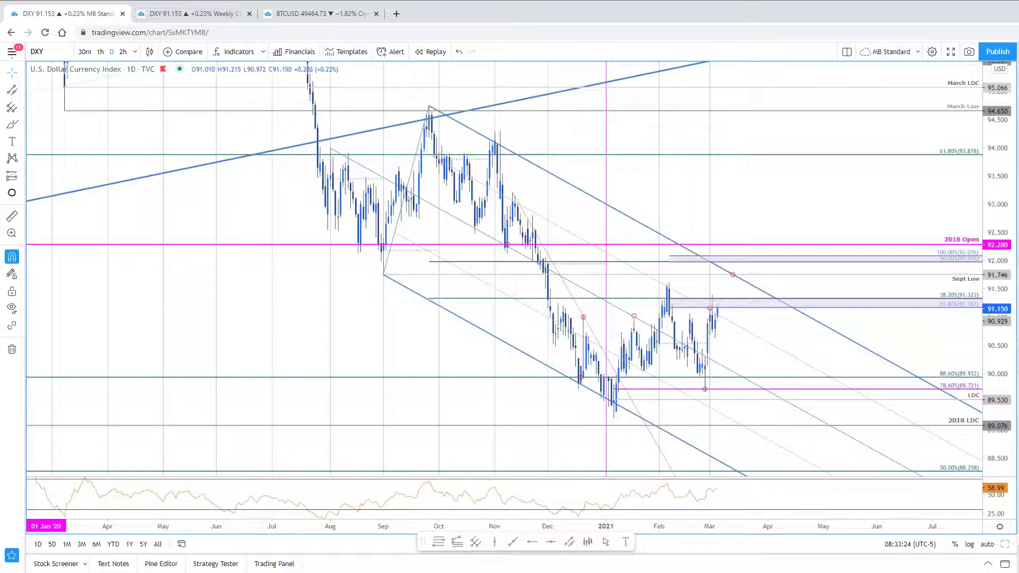
left_click_drag(805, 211, 799, 214)
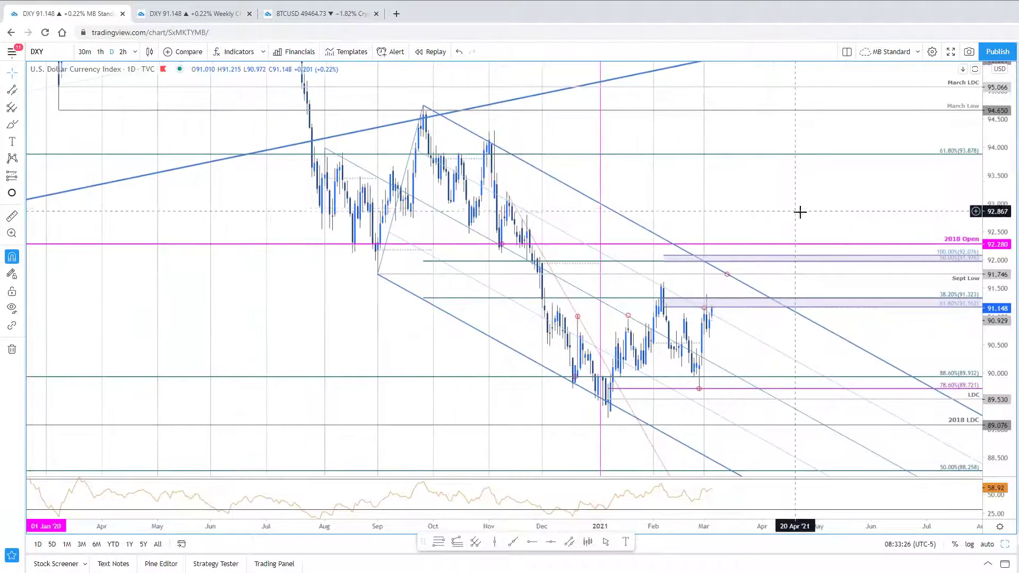
scroll(820, 230, "up", 1)
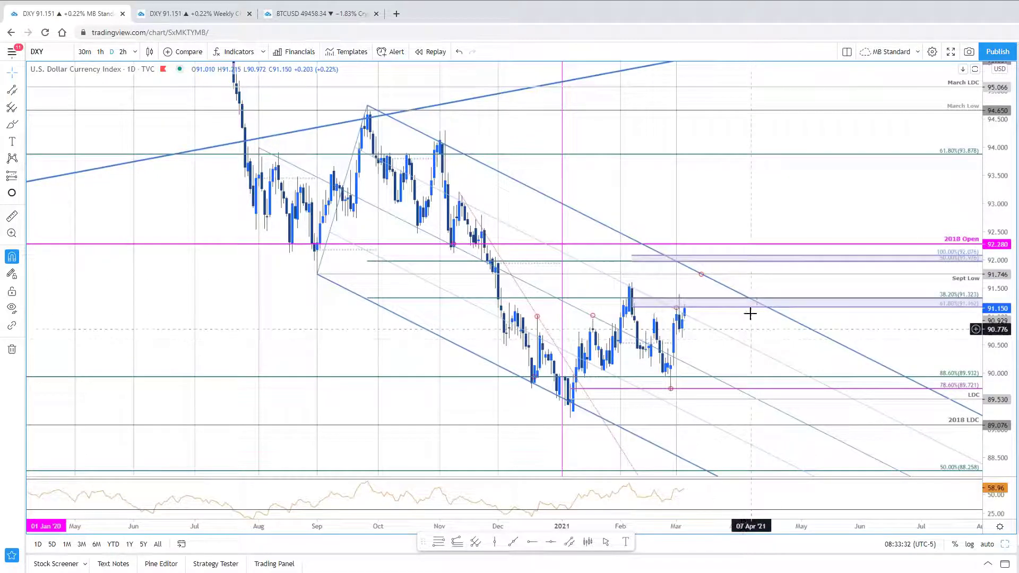
scroll(752, 216, "down", 1)
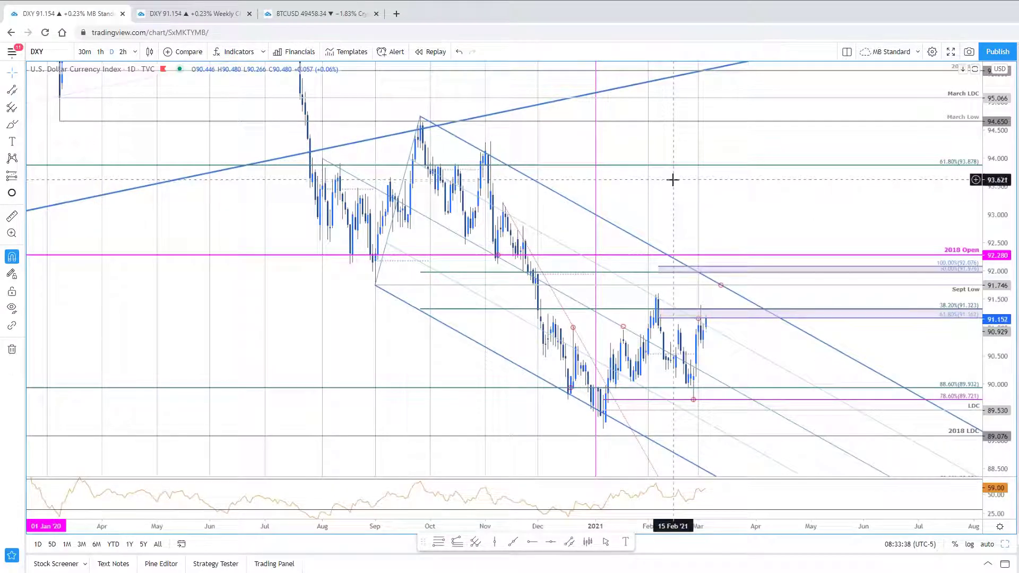
Maximize the 2-hour DXY chart and compare it with the enlarged DXY 240min chart from the 3/3/2021 update
left_click(1005, 545)
left_click(425, 237)
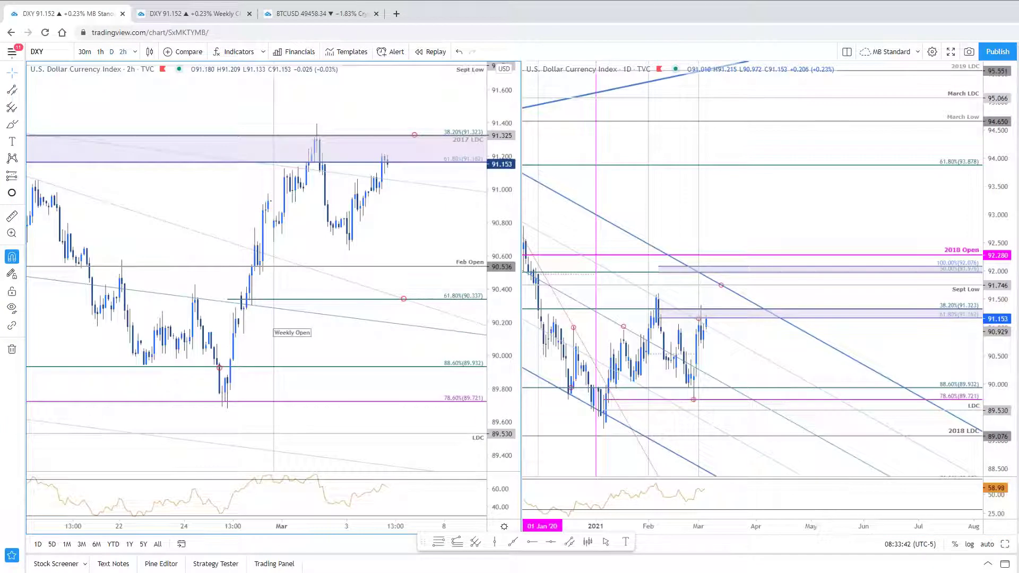
left_click(1005, 544)
key("alt+Tab")
scroll(254, 478, "down", 1)
scroll(253, 474, "down", 3)
left_click(249, 301)
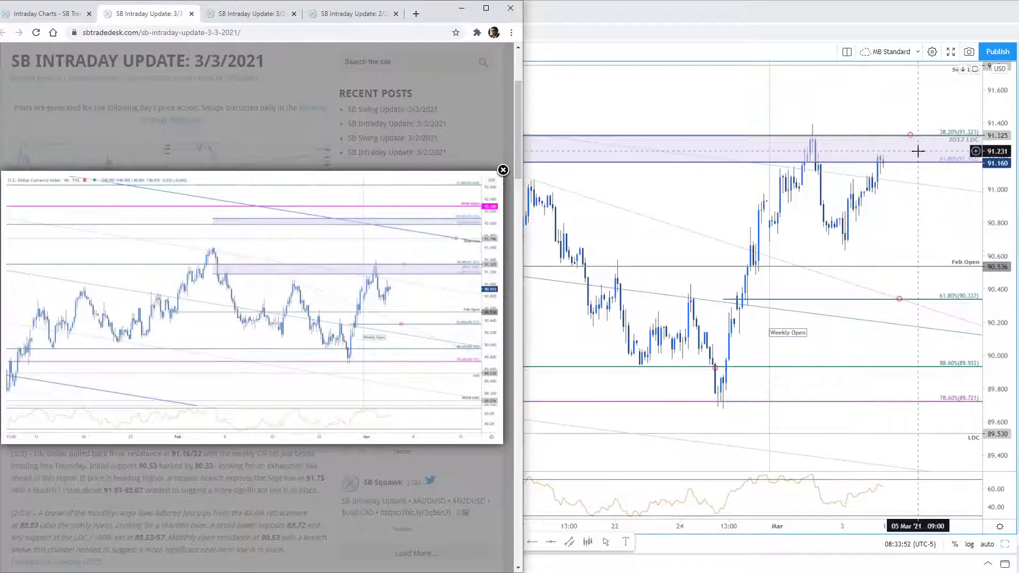
left_click(919, 301)
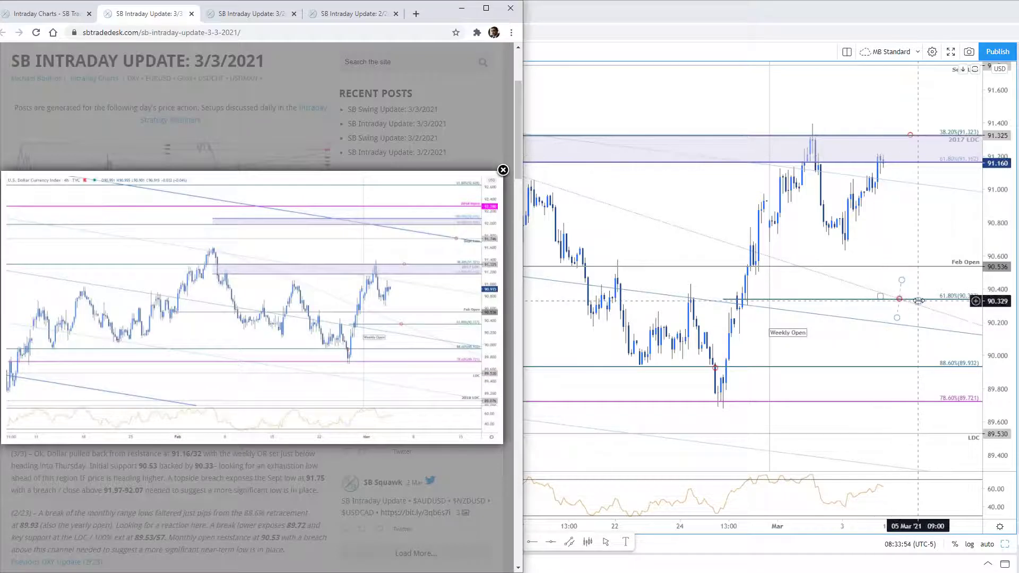
left_click(932, 302)
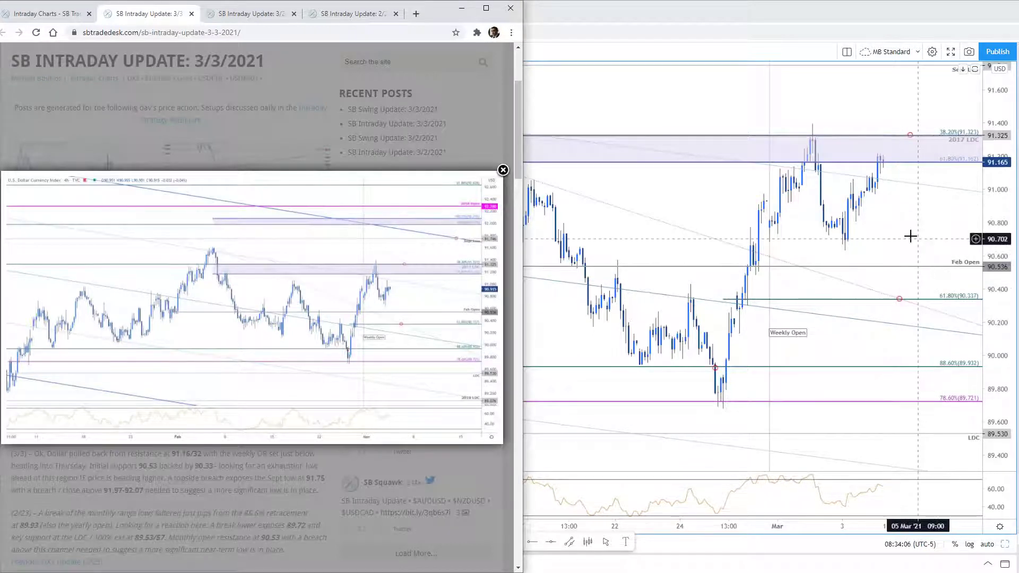
Draw a pitchfork on the 2-hour DXY chart through the 16 Feb low, 17 Feb high and 25 Feb low, using the Original style
left_click(910, 296)
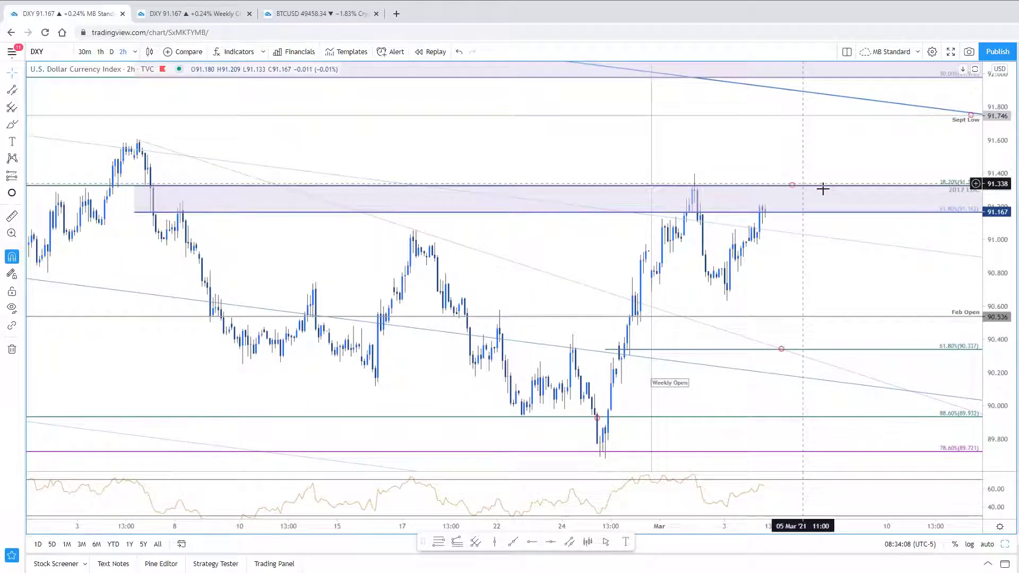
left_click_drag(986, 150, 1002, 174)
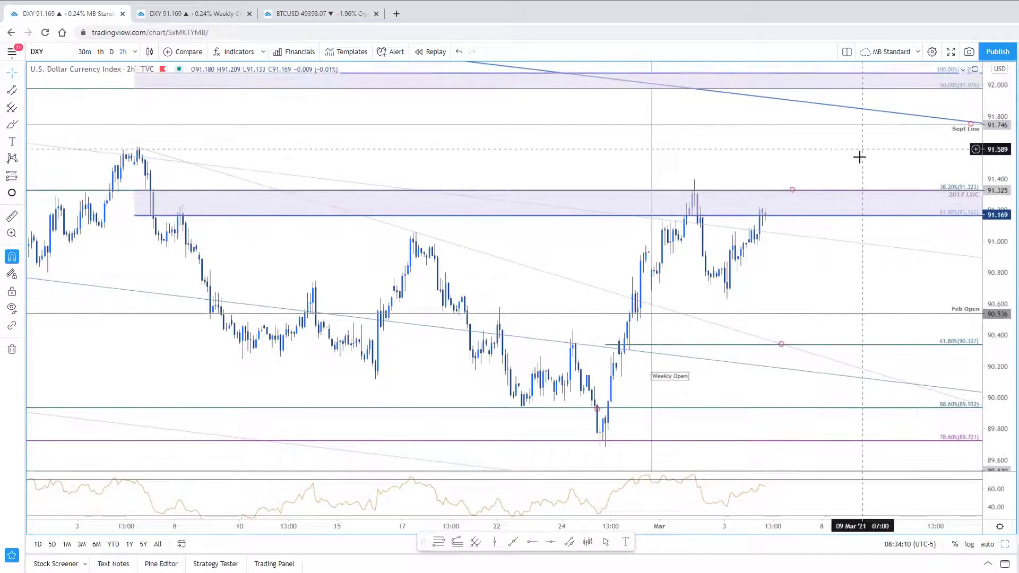
left_click_drag(858, 156, 847, 159)
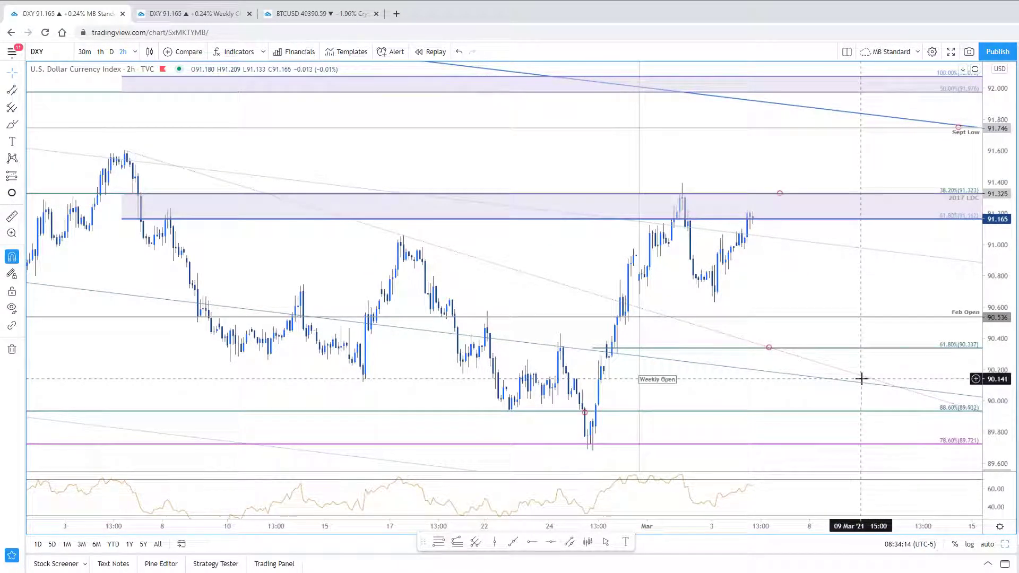
left_click(363, 382)
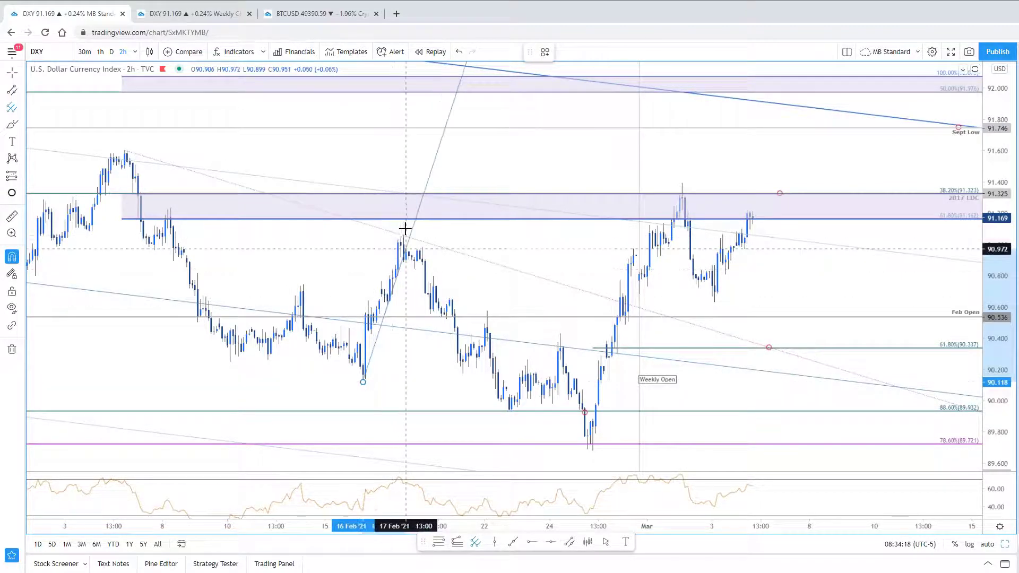
left_click(403, 235)
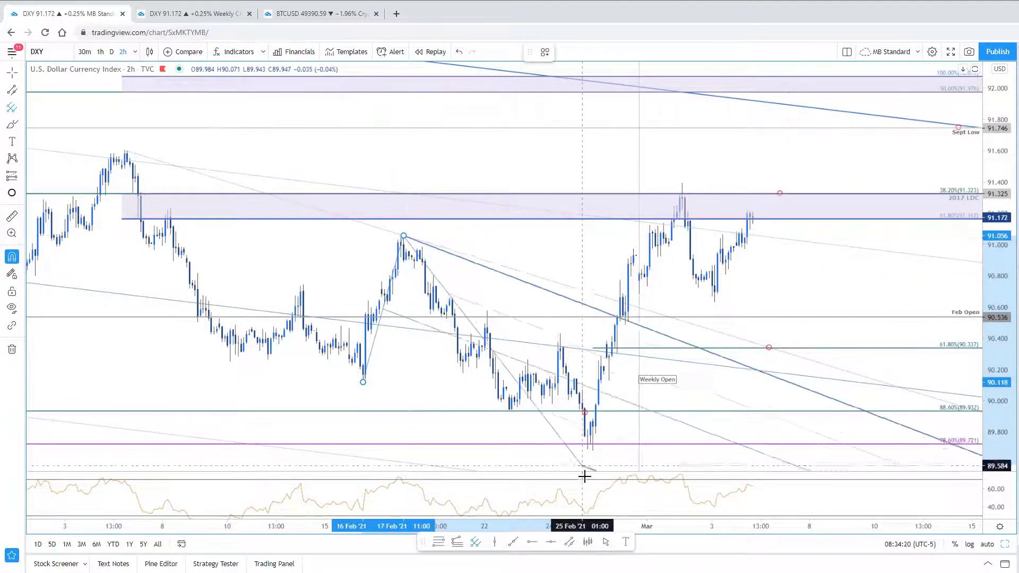
left_click(592, 450)
right_click(531, 269)
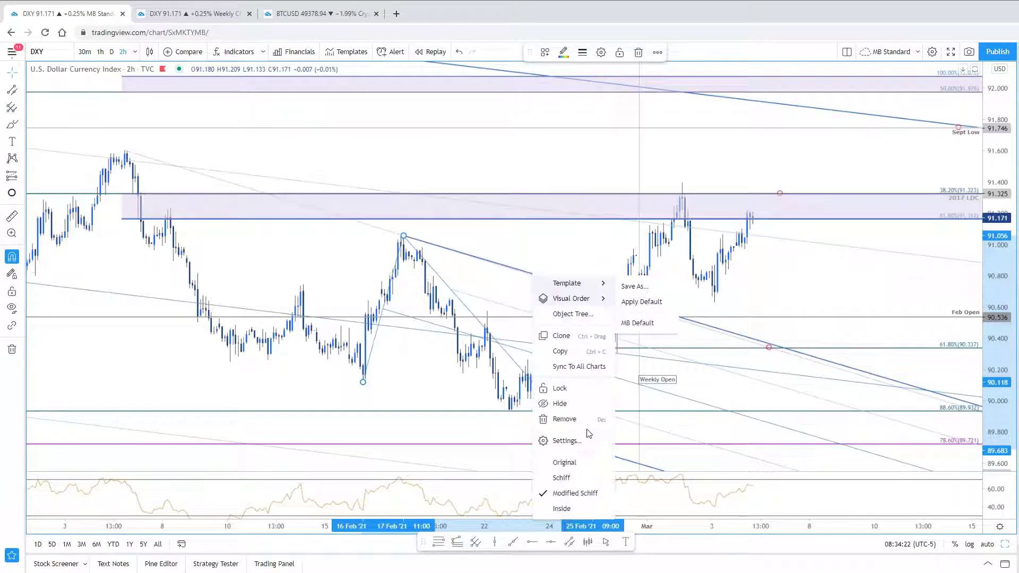
left_click(574, 459)
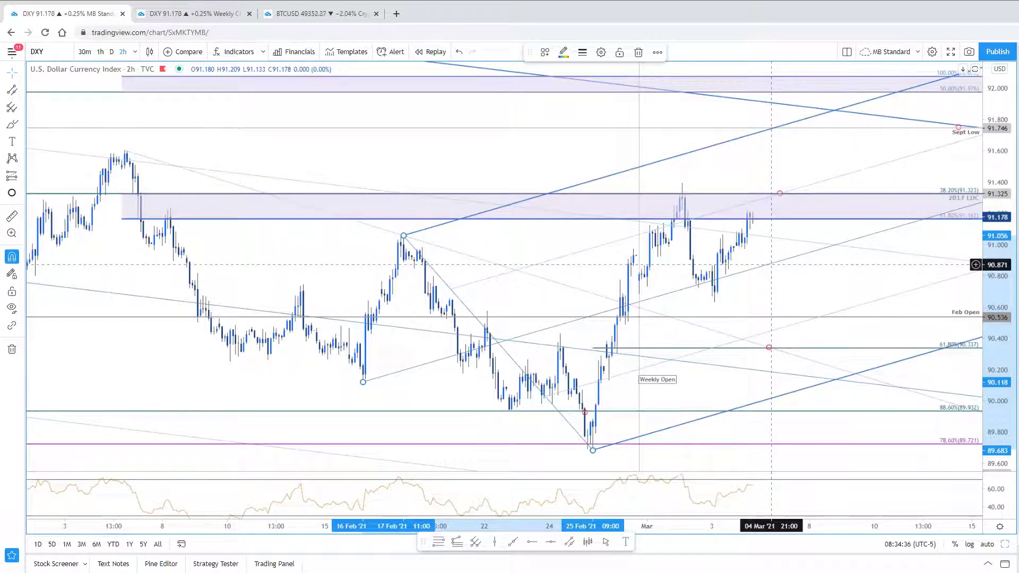
Restore the two-pane layout and examine the 2-hour pitchfork alongside the descending channel on the daily DXY chart
left_click_drag(787, 279, 750, 281)
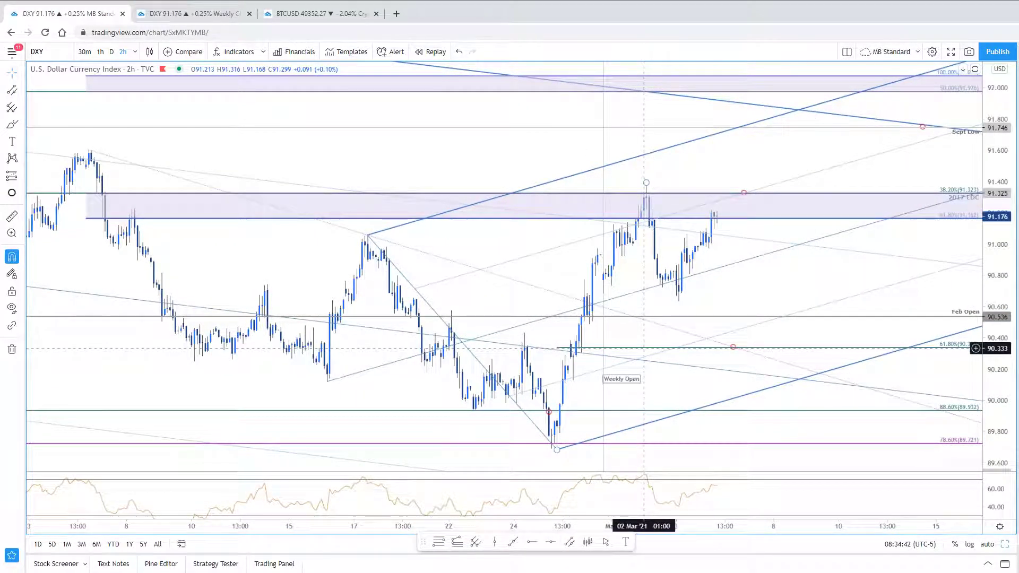
left_click(1004, 545)
scroll(719, 434, "down", 1)
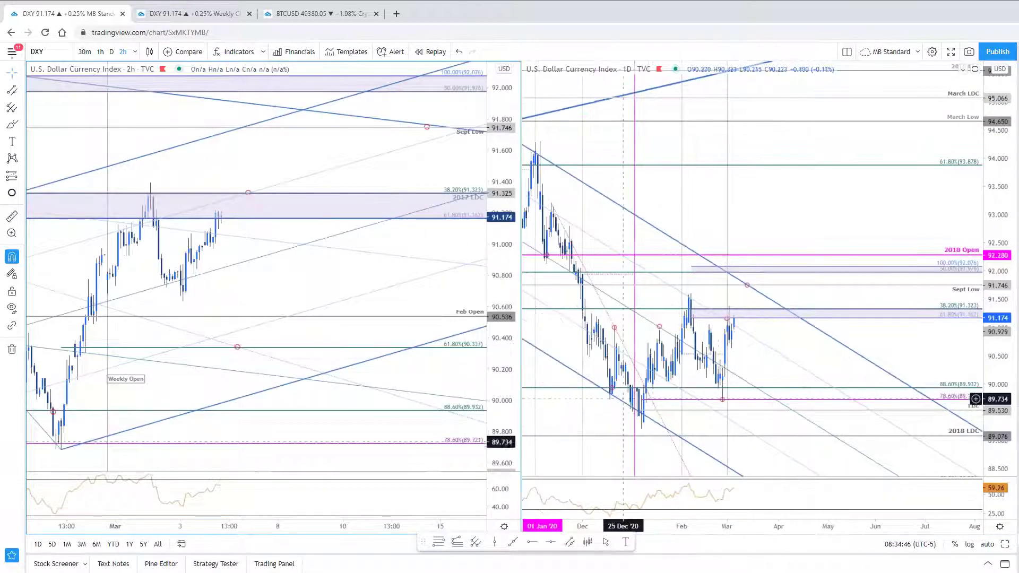
scroll(769, 412, "up", 2)
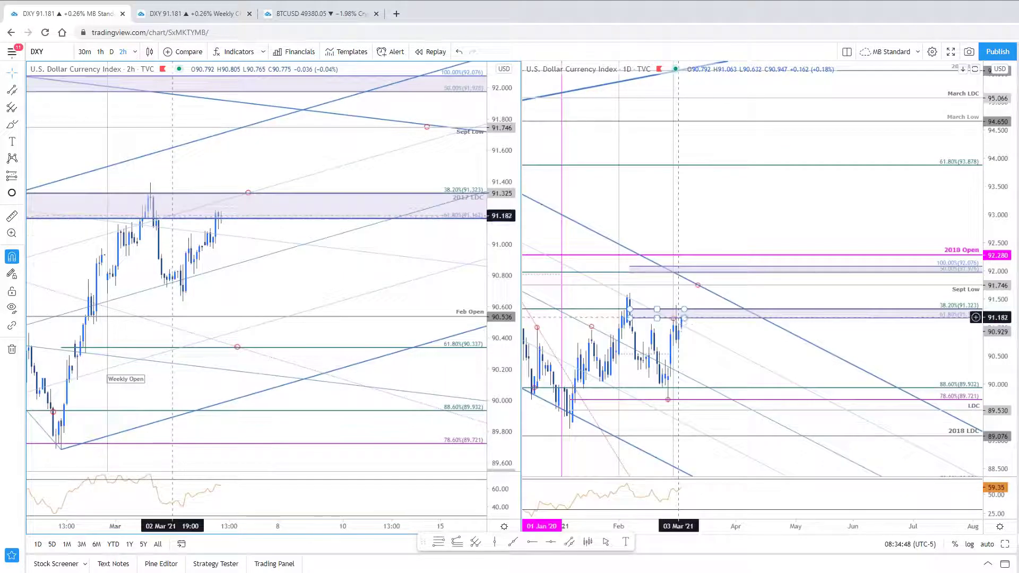
left_click_drag(838, 349, 995, 355)
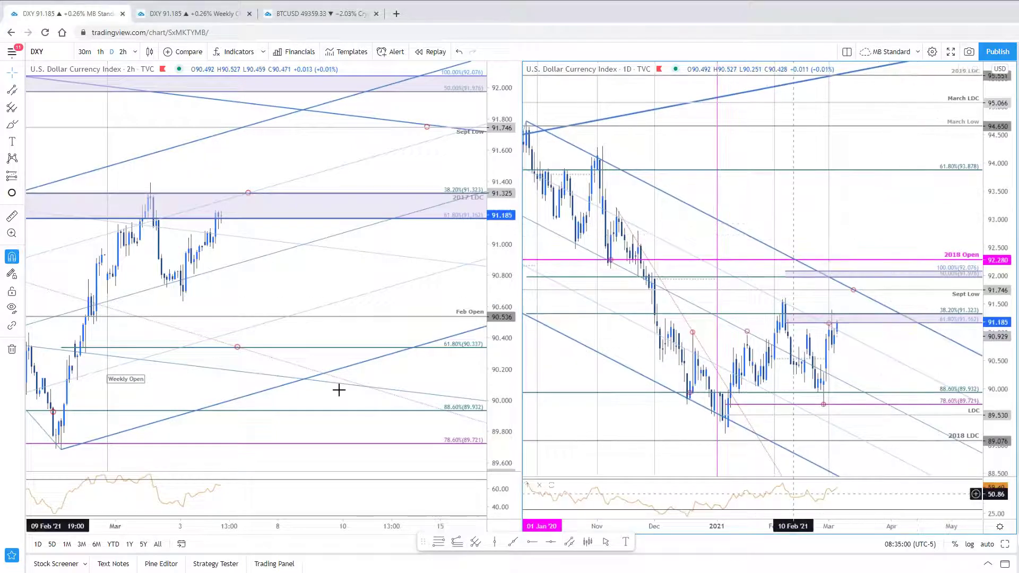
left_click_drag(312, 265, 406, 281)
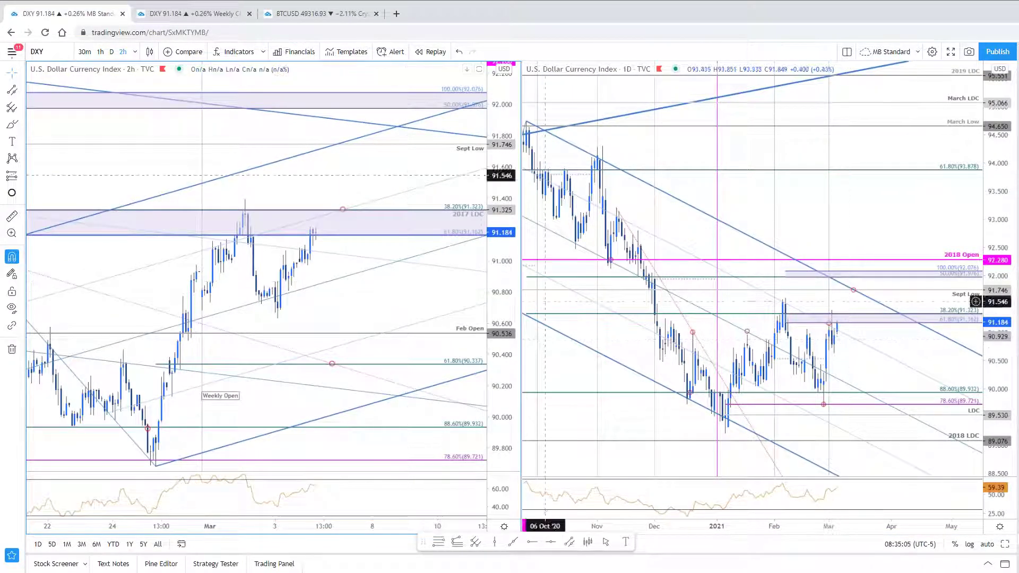
Switch the symbol to EURUSD and bring up its weekly chart for review of the recent price levels
key("Down")
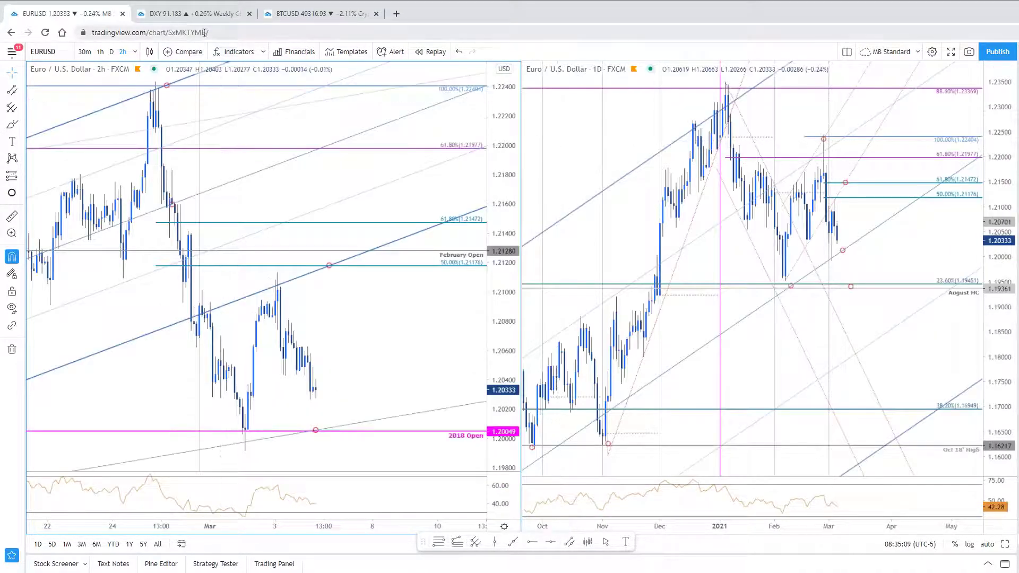
left_click(193, 13)
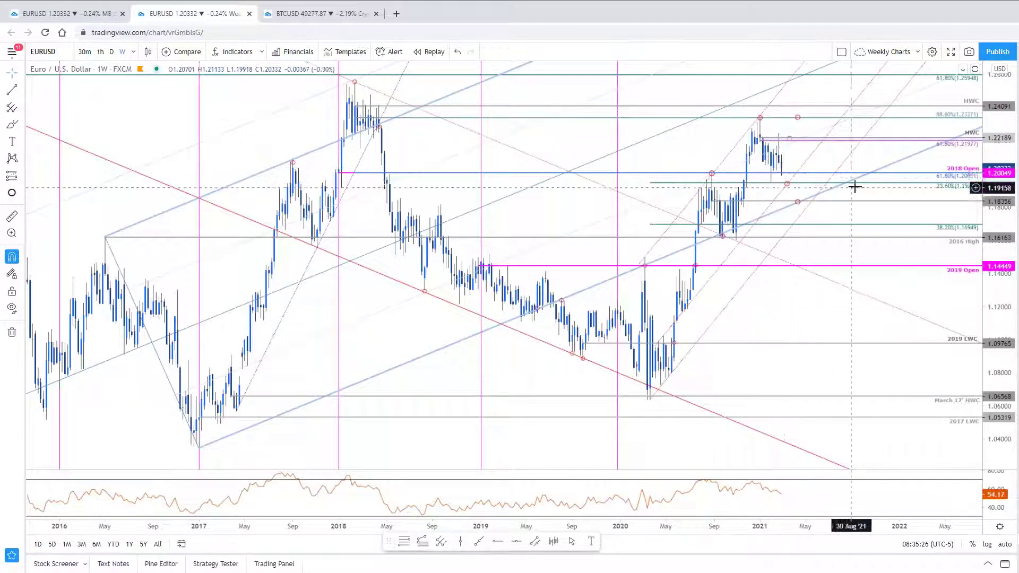
scroll(751, 191, "up", 1)
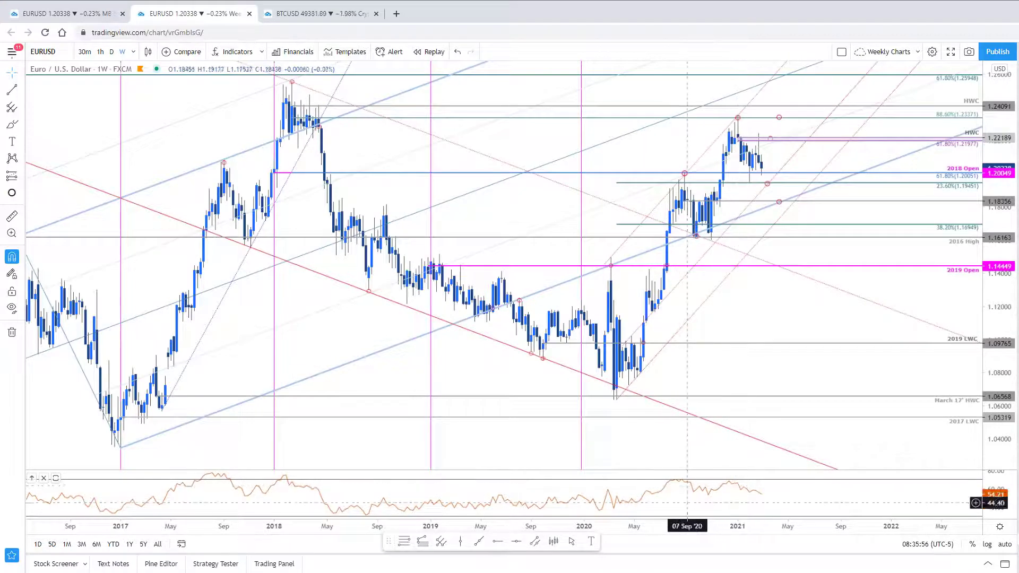
Place a vertical line at 4 Jan '21 on the weekly EURUSD chart and apply the Yearly Opens template to it
left_click(740, 275)
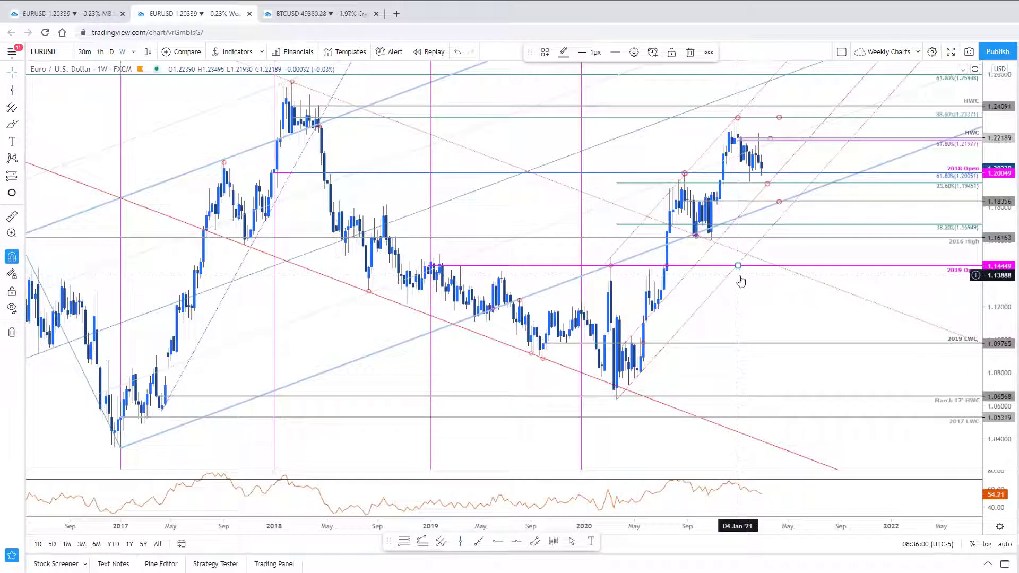
right_click(741, 280)
mouse_move(843, 313)
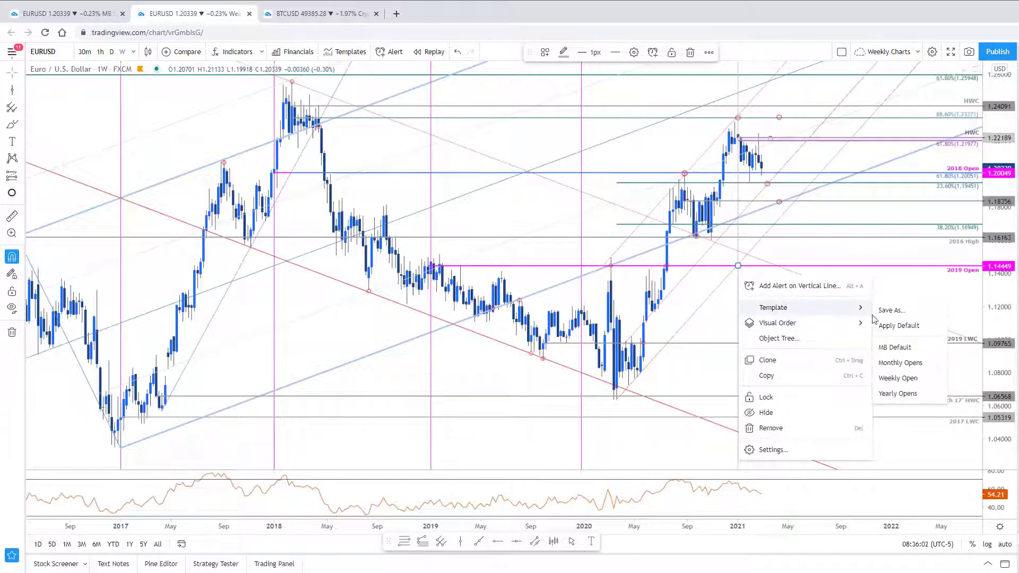
left_click(897, 393)
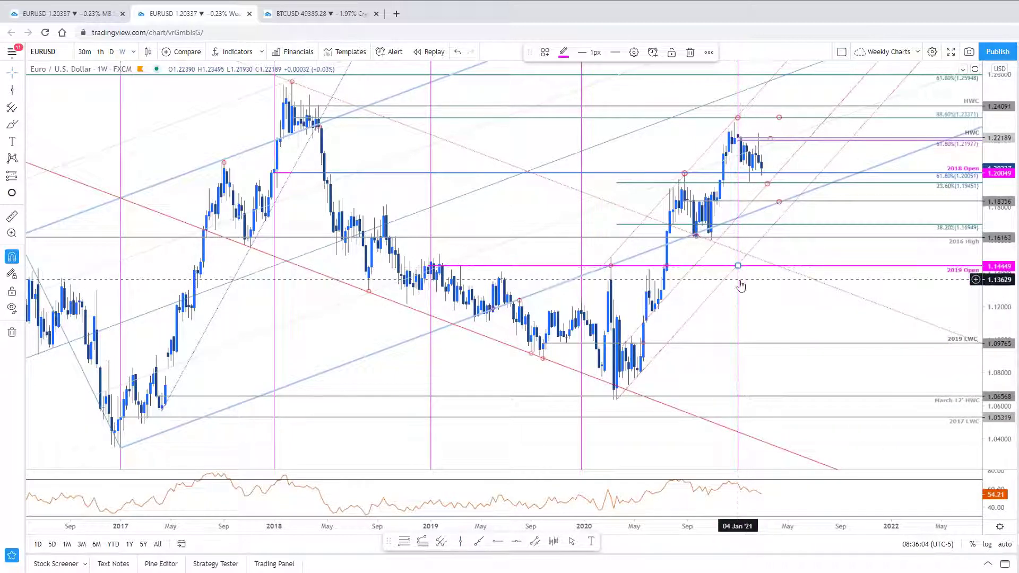
Send the 4 Jan '21 vertical line to the back of the weekly EURUSD chart's visual order
right_click(739, 286)
mouse_move(805, 330)
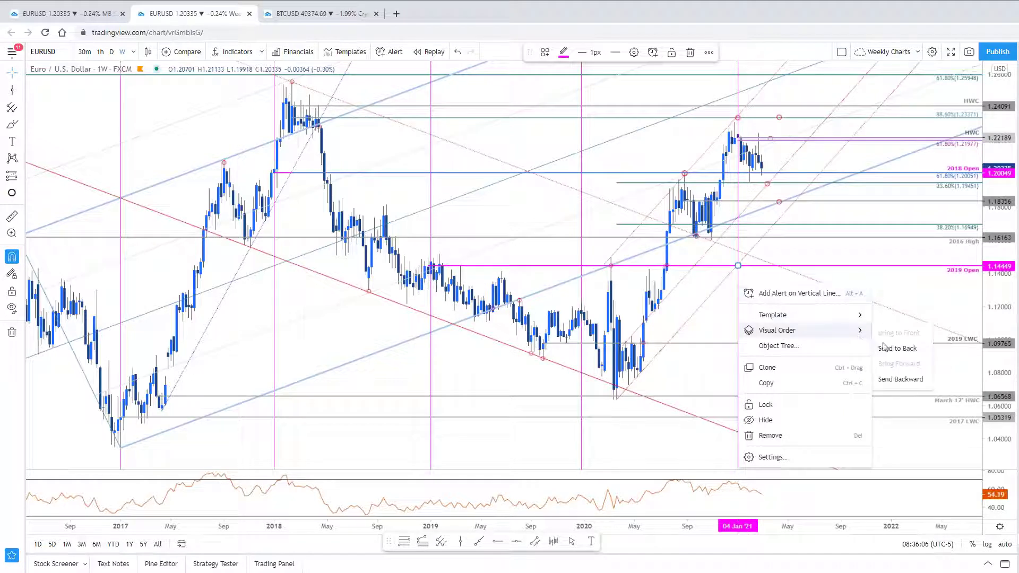
left_click(895, 349)
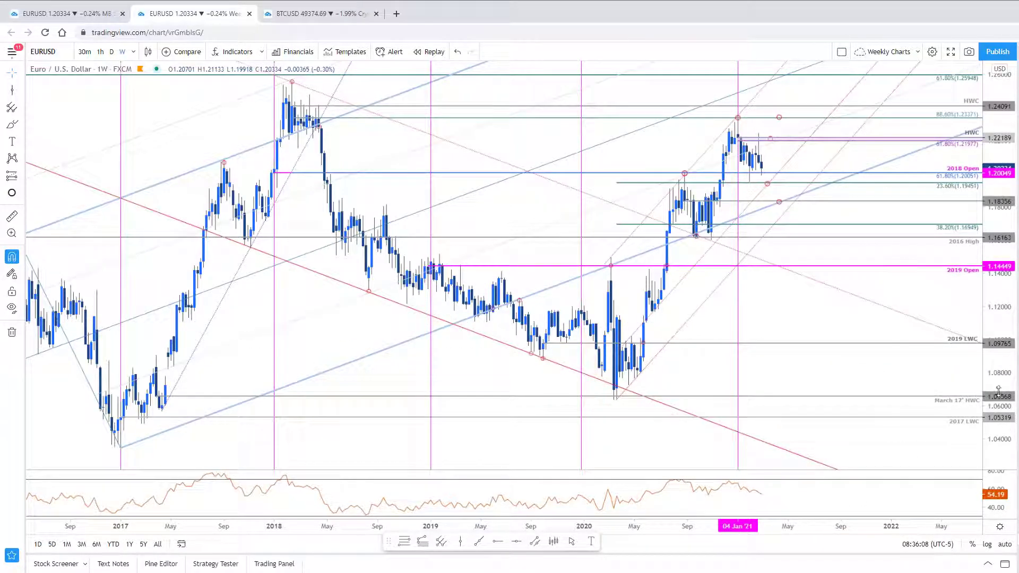
Enlarge the daily EURUSD chart and examine its ascending channel, retracement levels and recent price action
left_click(102, 14)
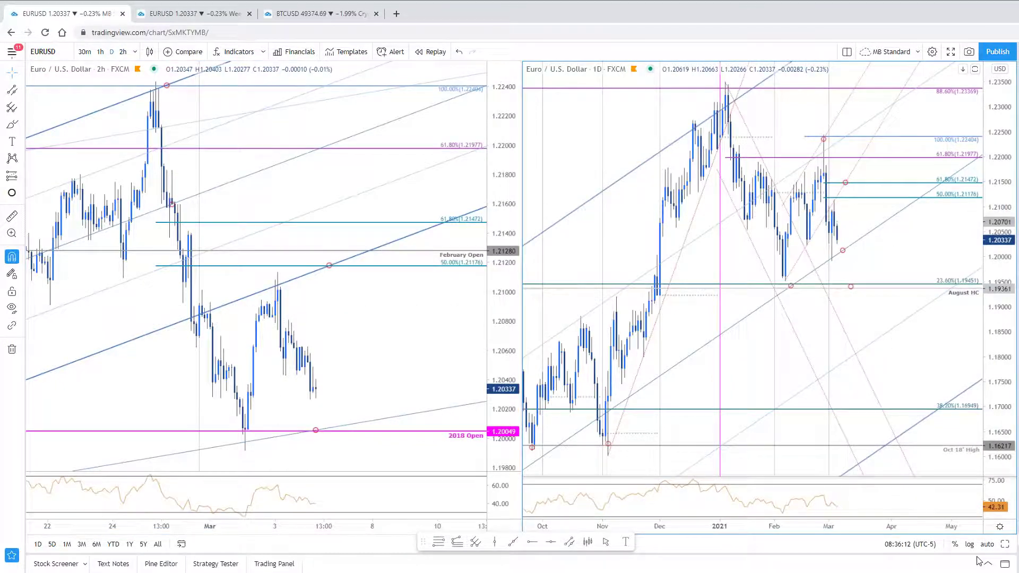
left_click(1005, 543)
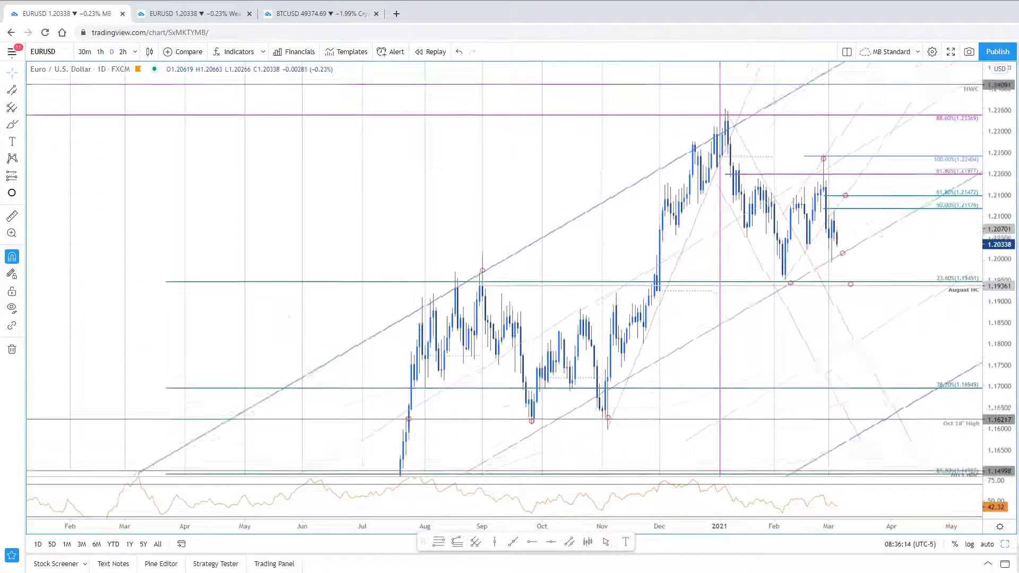
left_click_drag(487, 242, 443, 170)
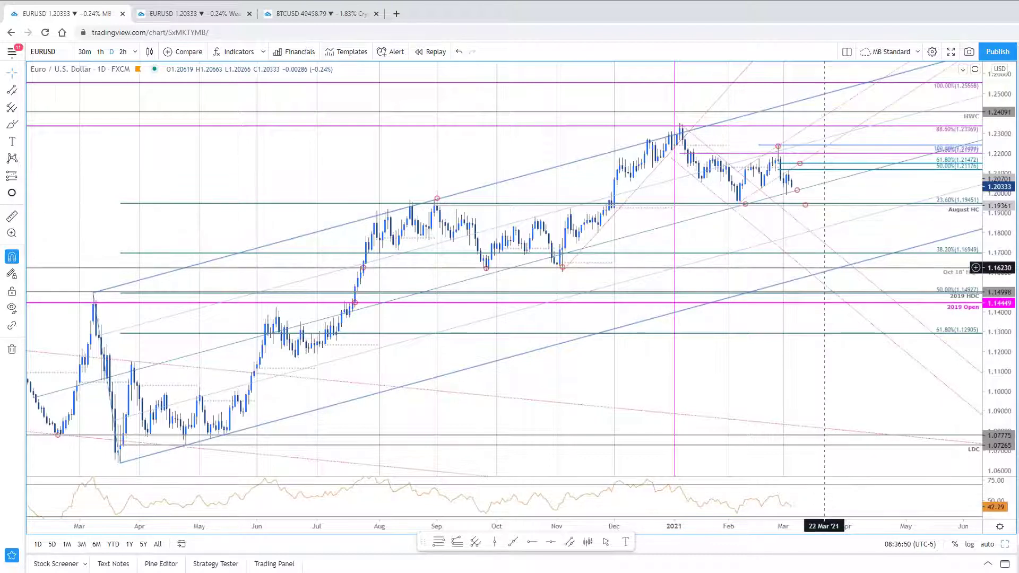
scroll(824, 226, "up", 1)
left_click_drag(998, 207, 999, 363)
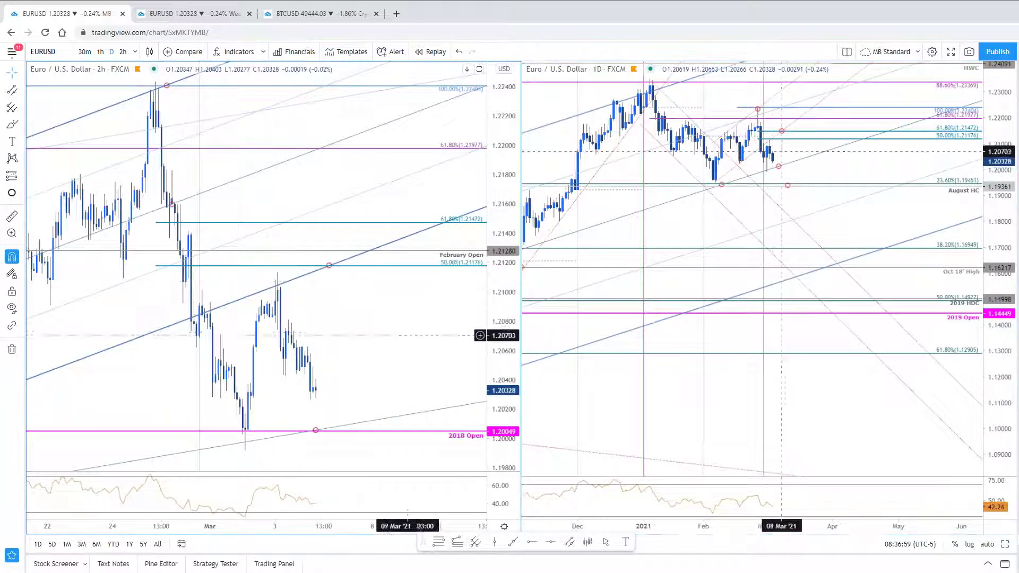
Enlarge the 2-hour EURUSD chart and examine the pitchfork against the 2018 Open and February Open levels
left_click_drag(511, 323, 511, 361)
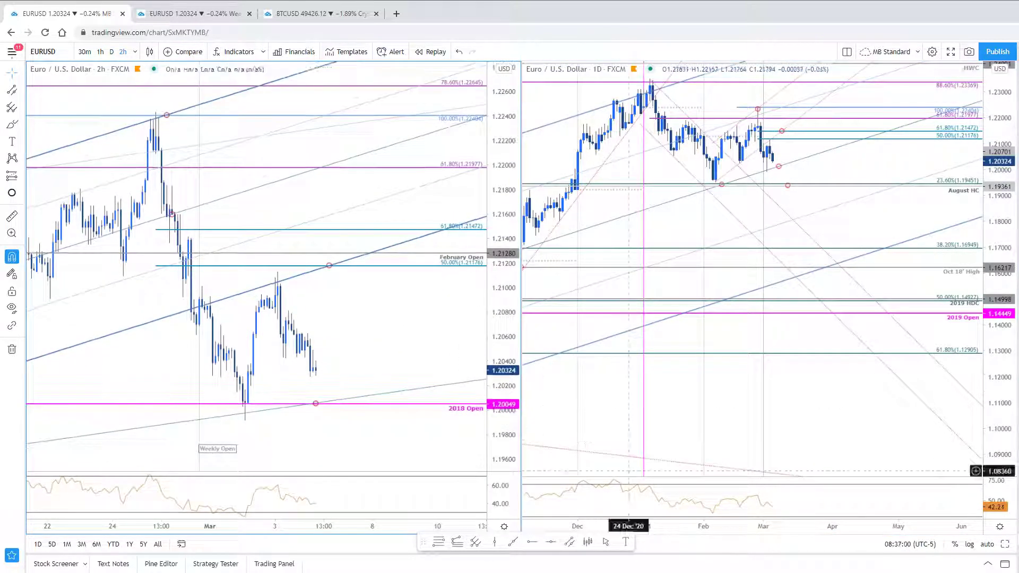
left_click(1005, 544)
left_click_drag(1005, 302, 1005, 322)
left_click_drag(918, 330, 872, 313)
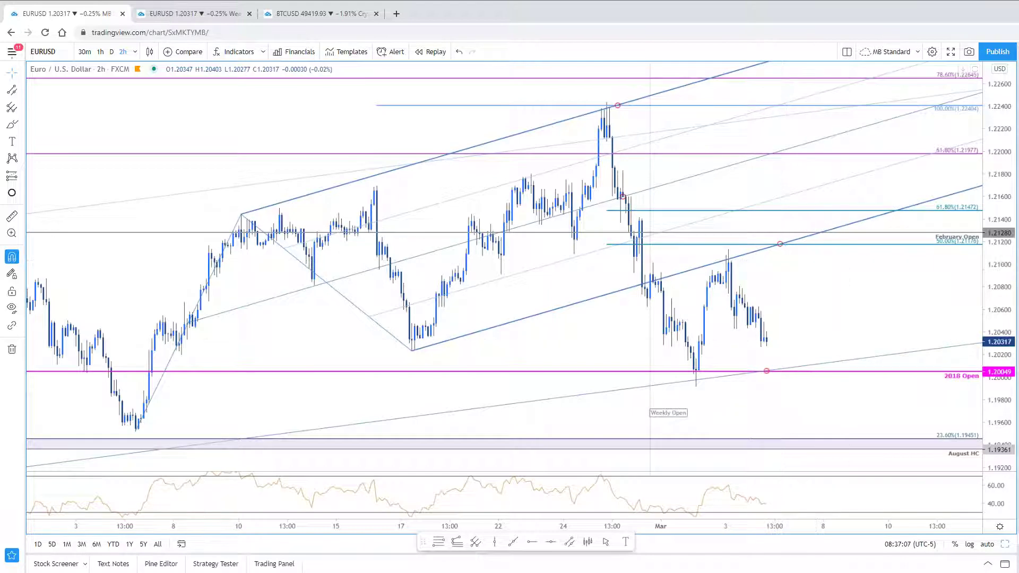
Switch to the published 3/3/2021 intraday update and enlarge its EURUSD 120min chart
key("alt+Tab")
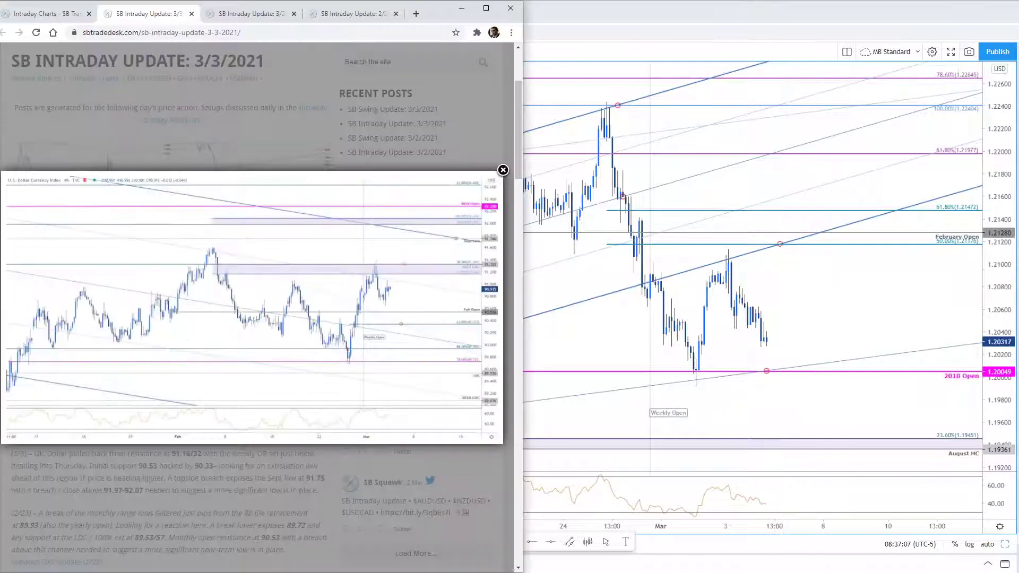
left_click(503, 170)
scroll(266, 405, "down", 8)
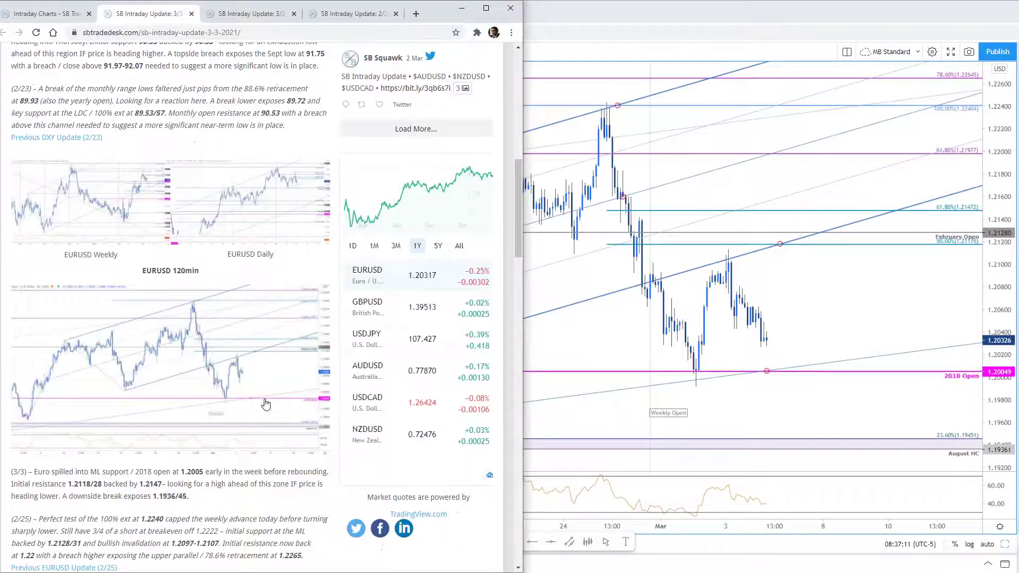
left_click(293, 393)
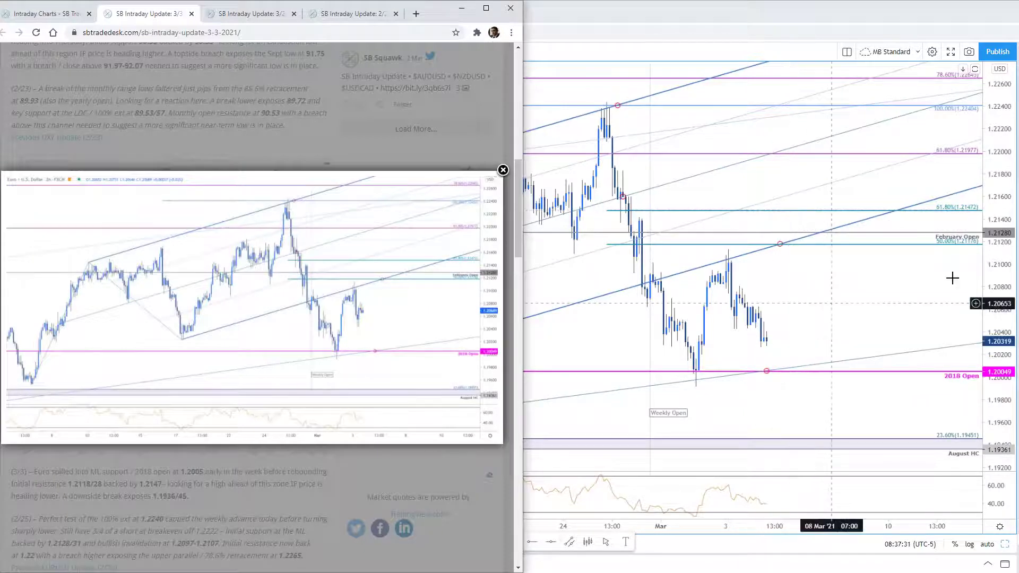
Return to the live 2-hour EURUSD chart and select its pitchfork to inspect the anchor points
left_click_drag(920, 313, 982, 314)
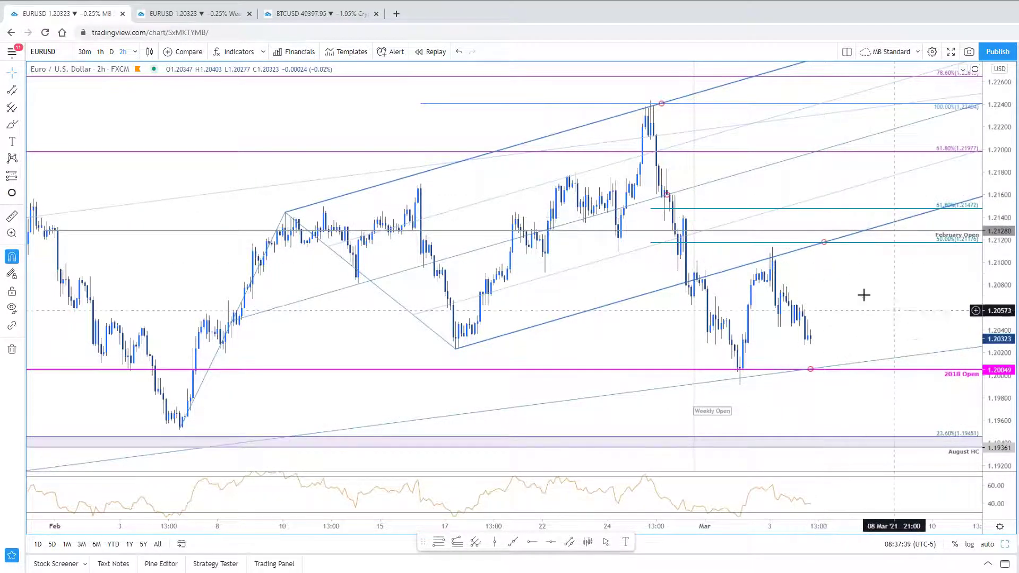
left_click_drag(893, 311, 848, 294)
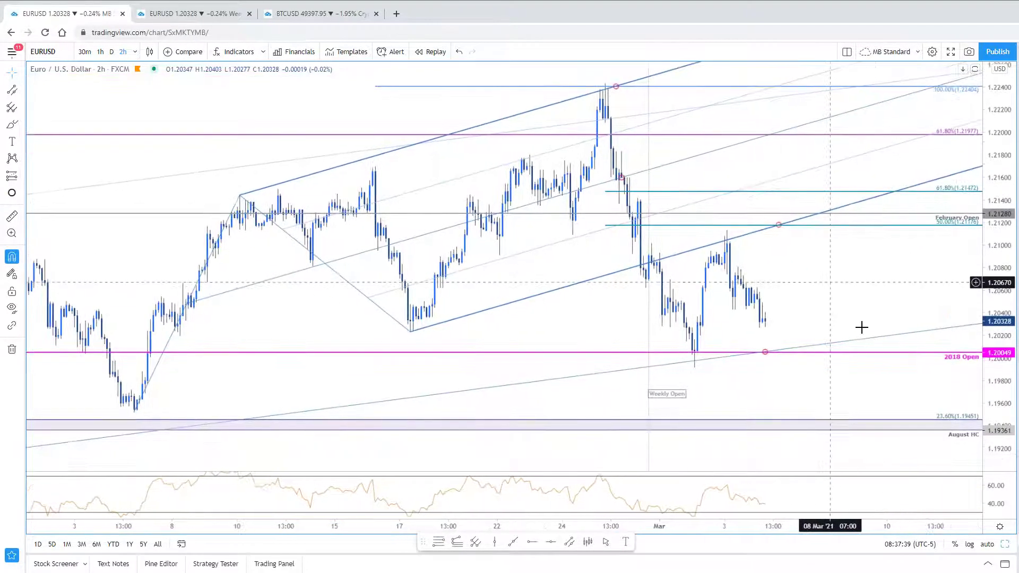
left_click(425, 333)
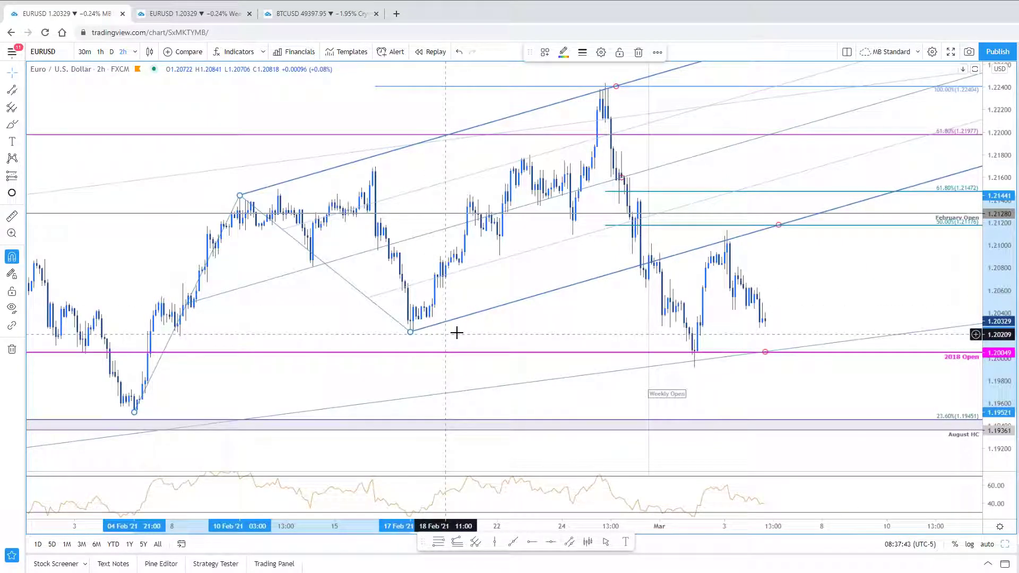
Compare the EURUSD 120min charts in the 2/25 and 3/3 published updates with the live 2-hour pitchfork
key("alt+Tab")
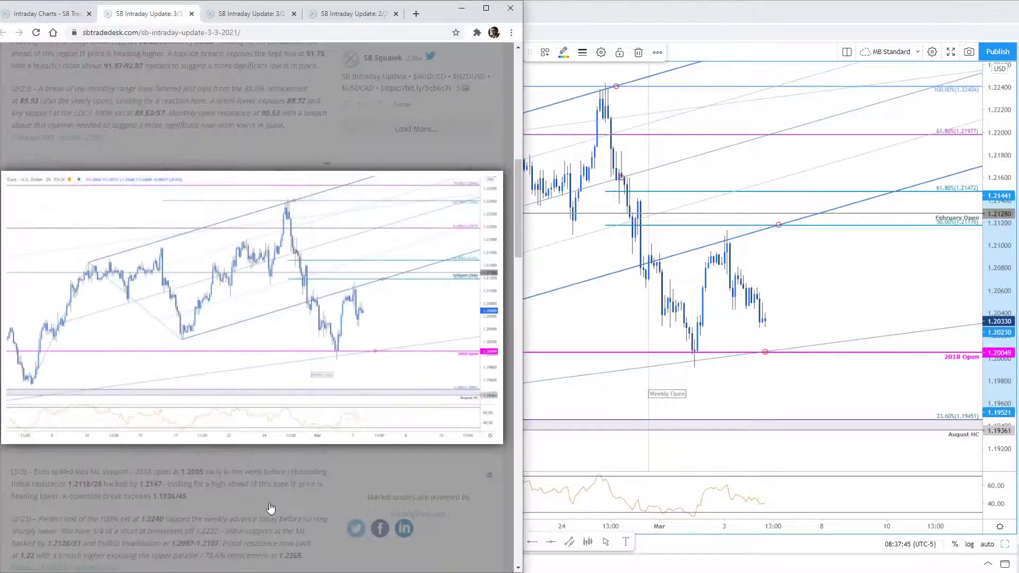
scroll(270, 509, "down", 1)
left_click(99, 518)
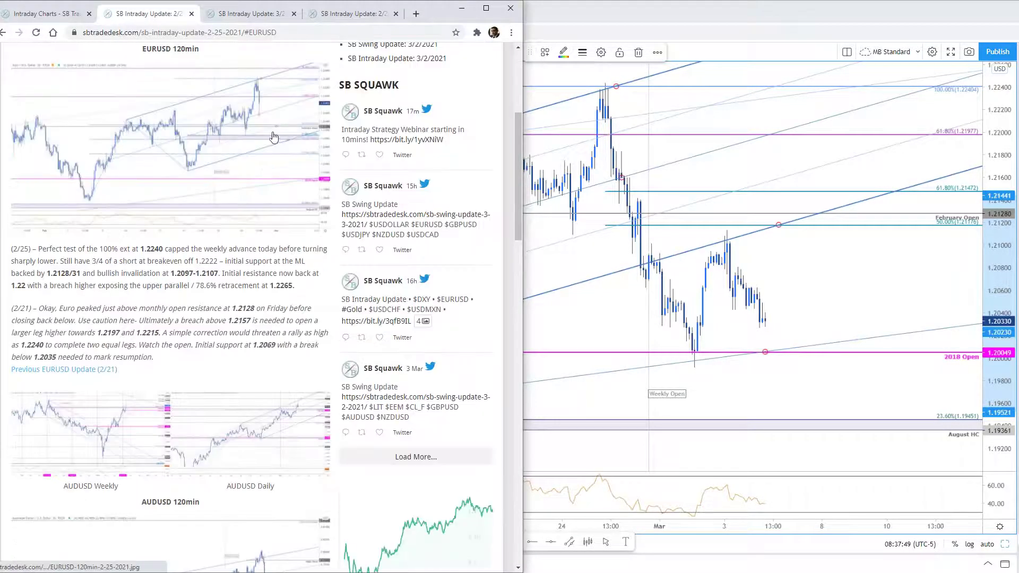
left_click(287, 146)
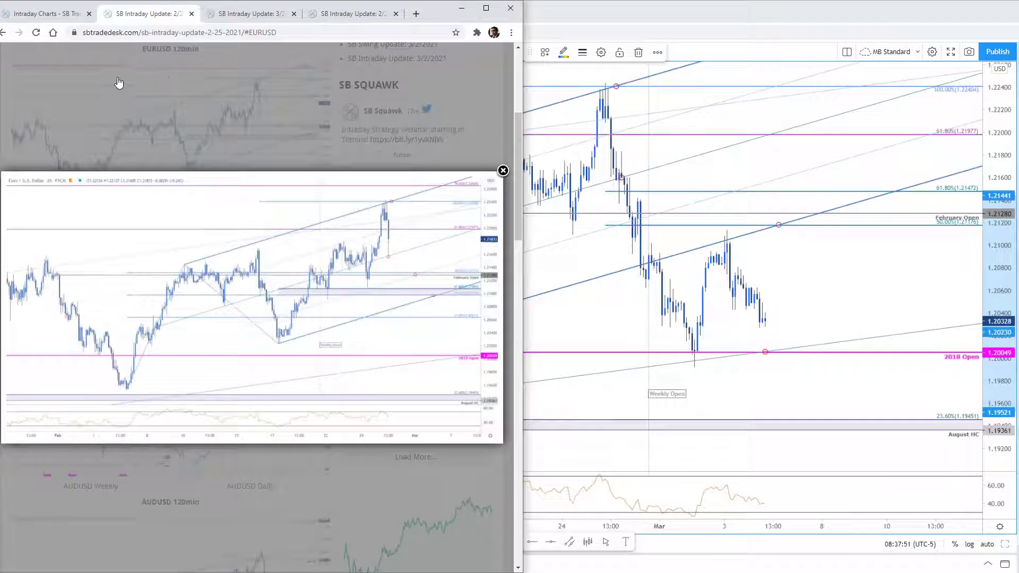
key("alt+Left")
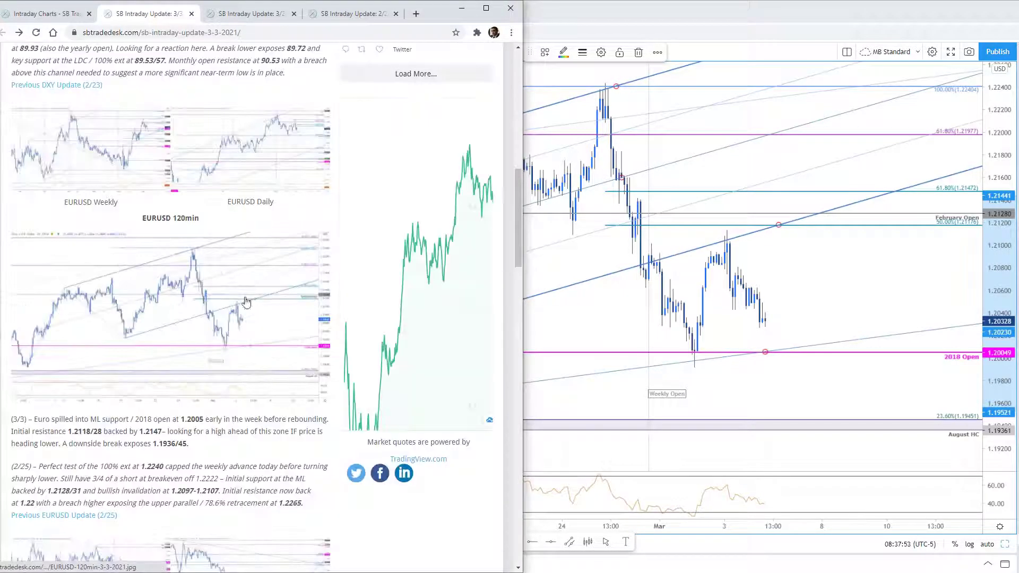
left_click(234, 263)
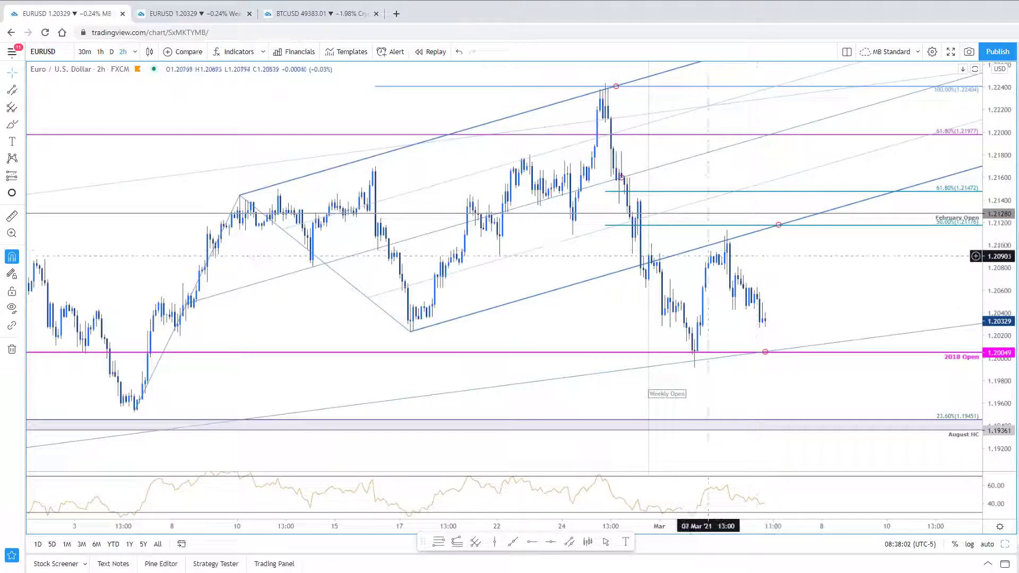
left_click(767, 246)
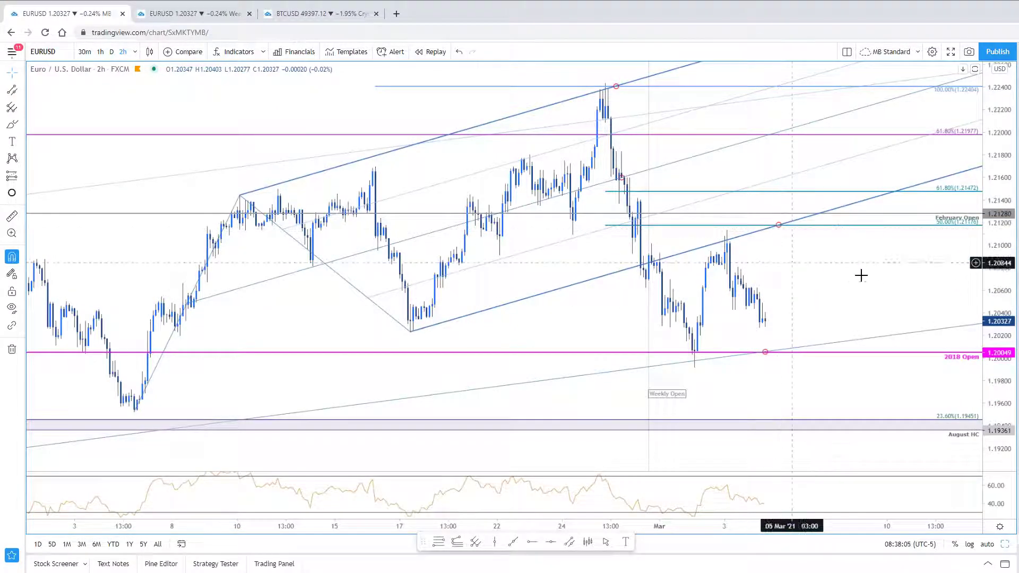
left_click_drag(831, 278, 798, 276)
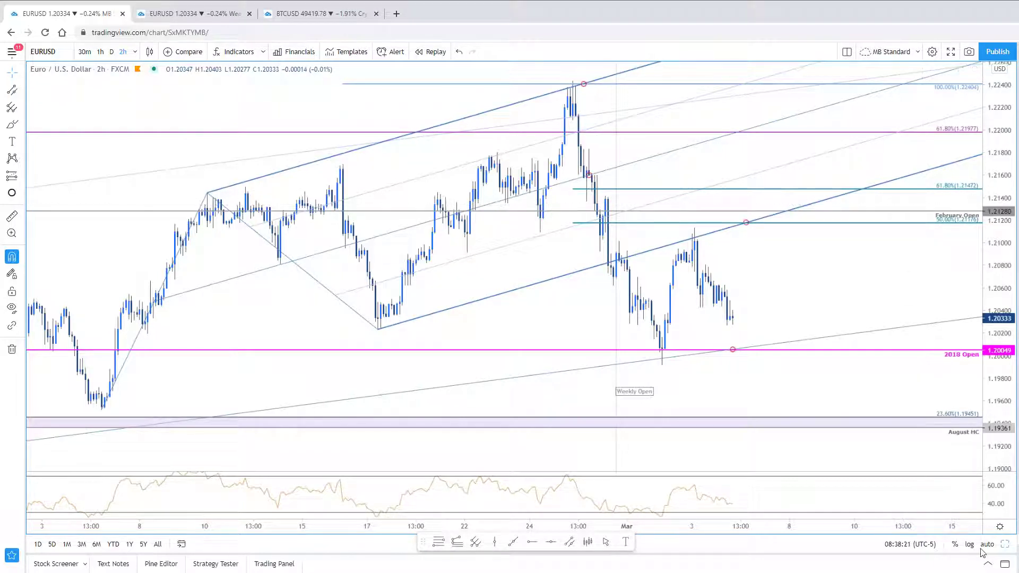
Switch the symbol to USDCHF and bring up its weekly chart for review of the recent price levels
left_click(1013, 552)
key("Down")
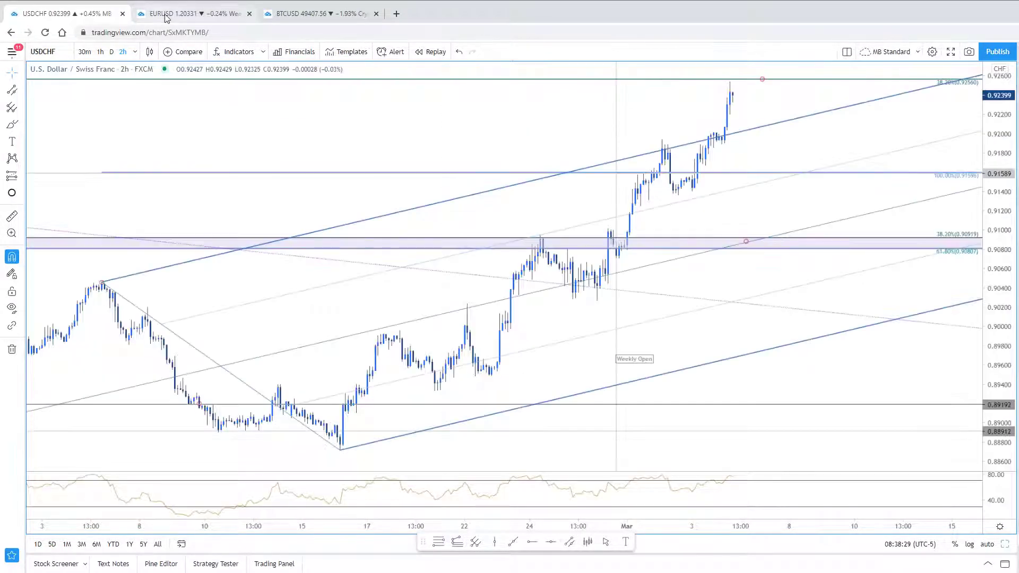
left_click(166, 16)
key("space")
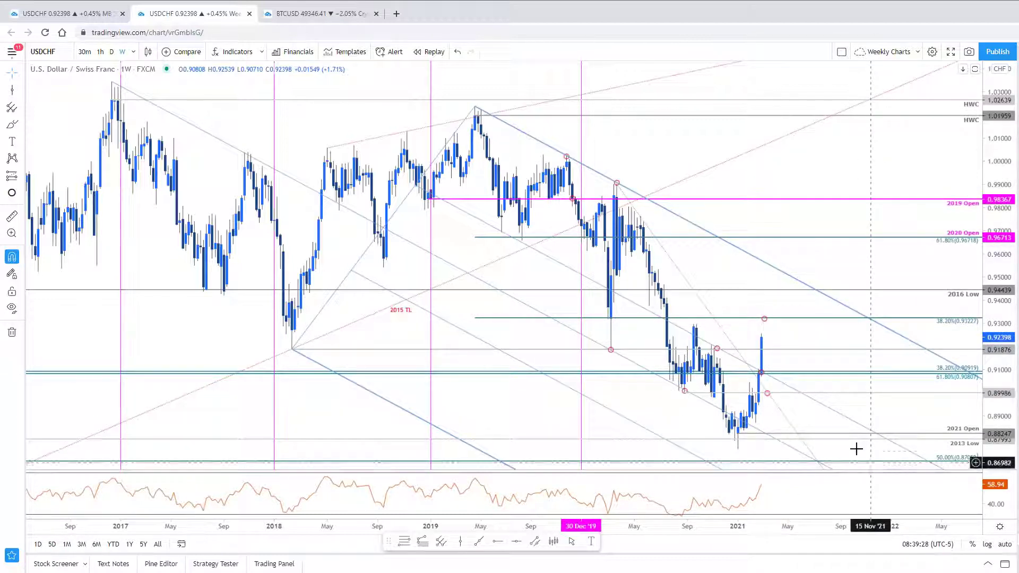
scroll(850, 447, "up", 1)
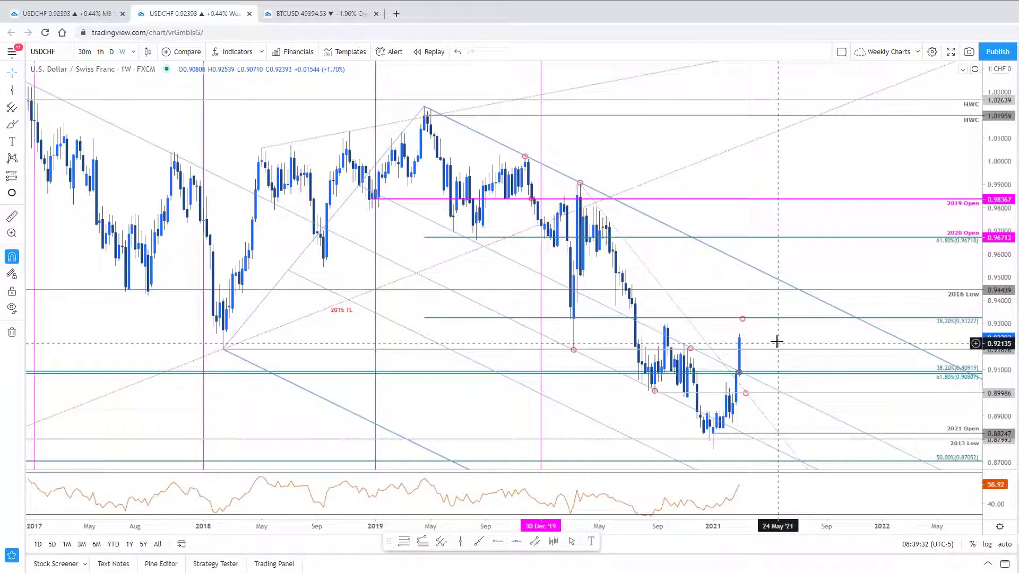
Enlarge the daily USDCHF chart and rescale its prices to show the pitchfork and upper retracement levels
key("ctrl+shift+Tab")
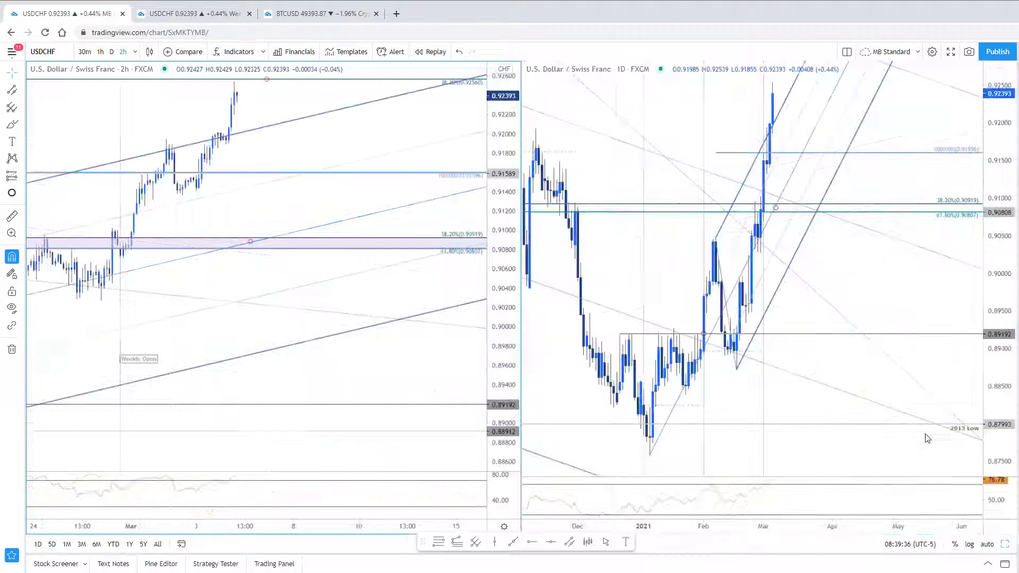
left_click(1005, 543)
left_click_drag(1004, 374, 1006, 451)
Examine the USDCHF weekly and daily charts in the published 3/3/2021 intraday update
key("alt+Tab")
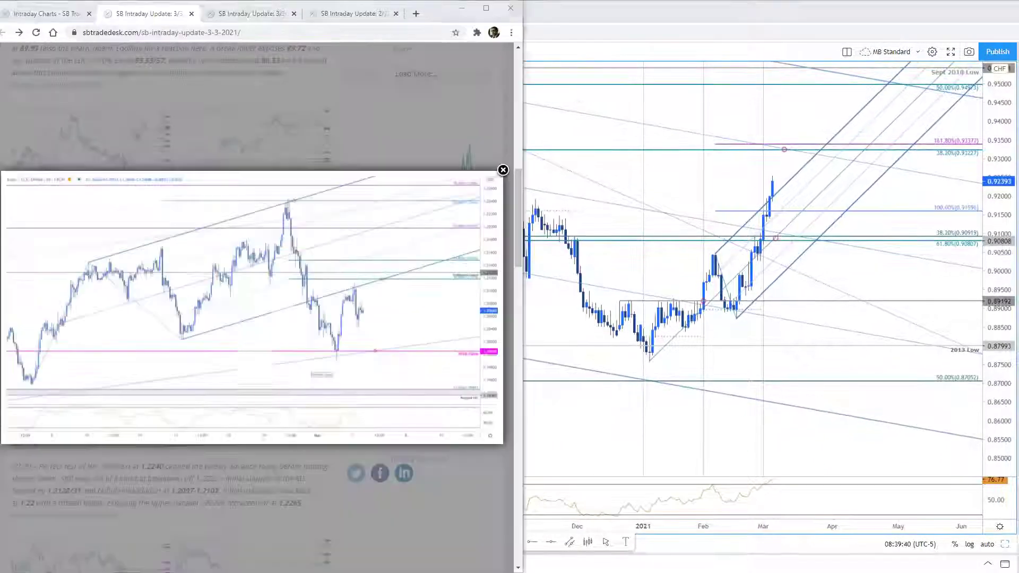
left_click(271, 481)
scroll(279, 476, "down", 7)
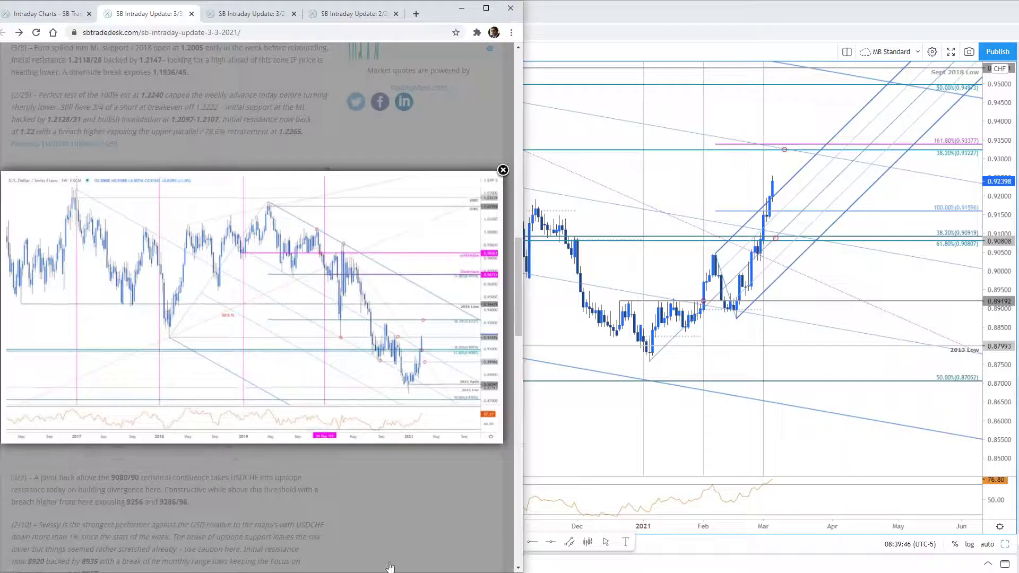
left_click(502, 170)
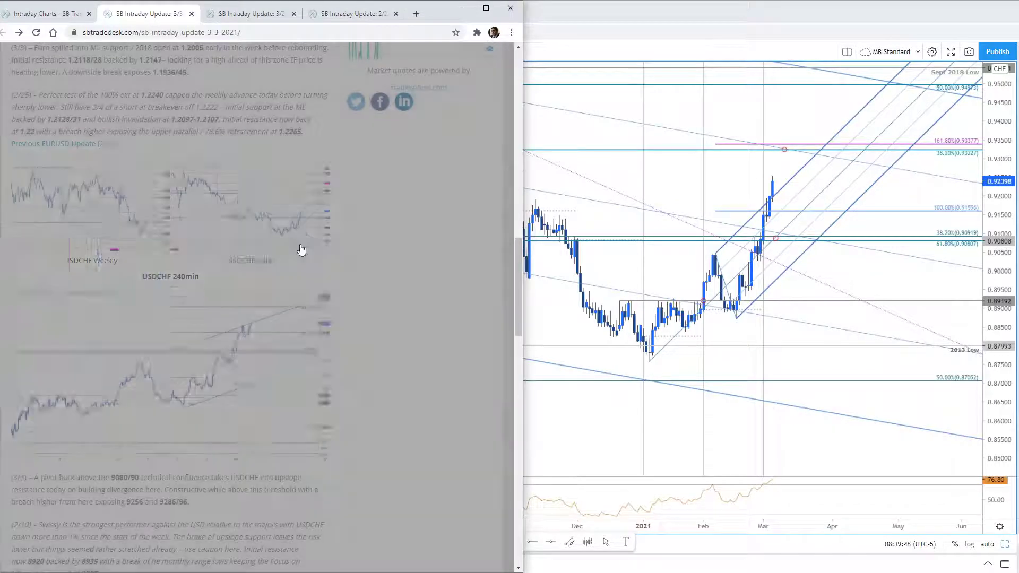
left_click(300, 242)
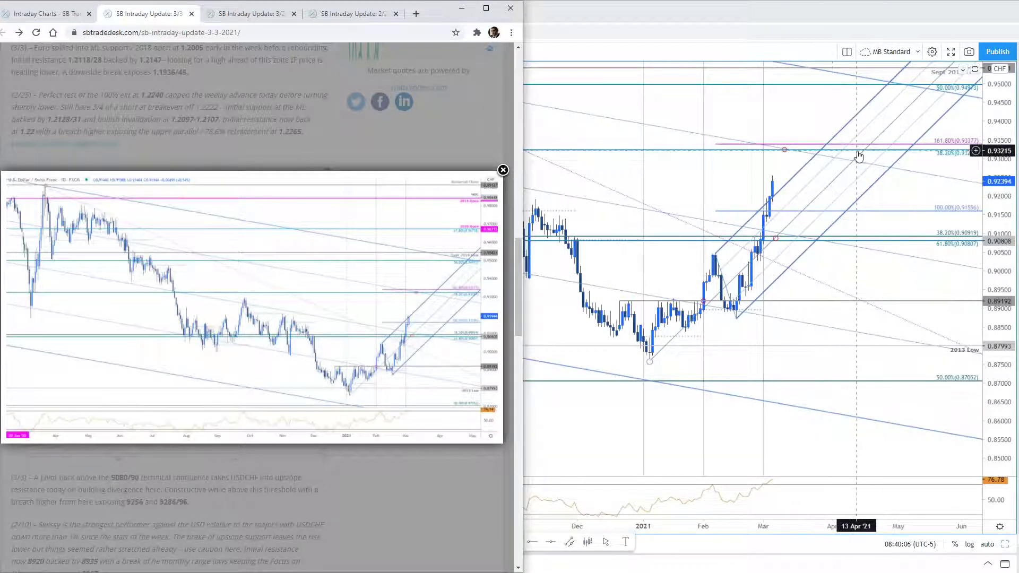
Duplicate the circle marker onto the daily USDCHF chart's 100% extension level and delete the duplicated Fibonacci extension
left_click(816, 148)
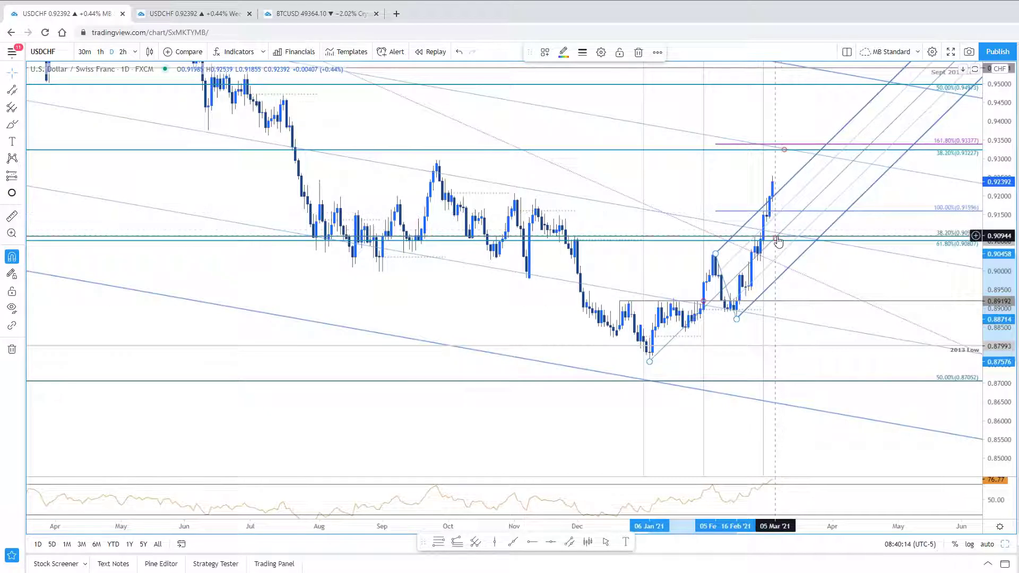
left_click_drag(777, 238, 778, 211, "ctrl")
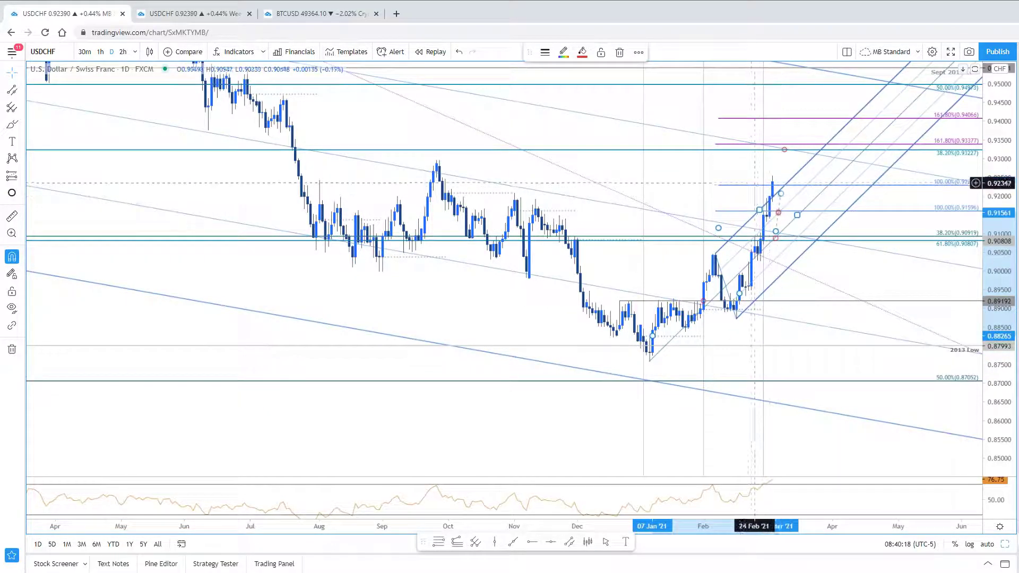
left_click(755, 181)
left_click(752, 187)
key("Delete")
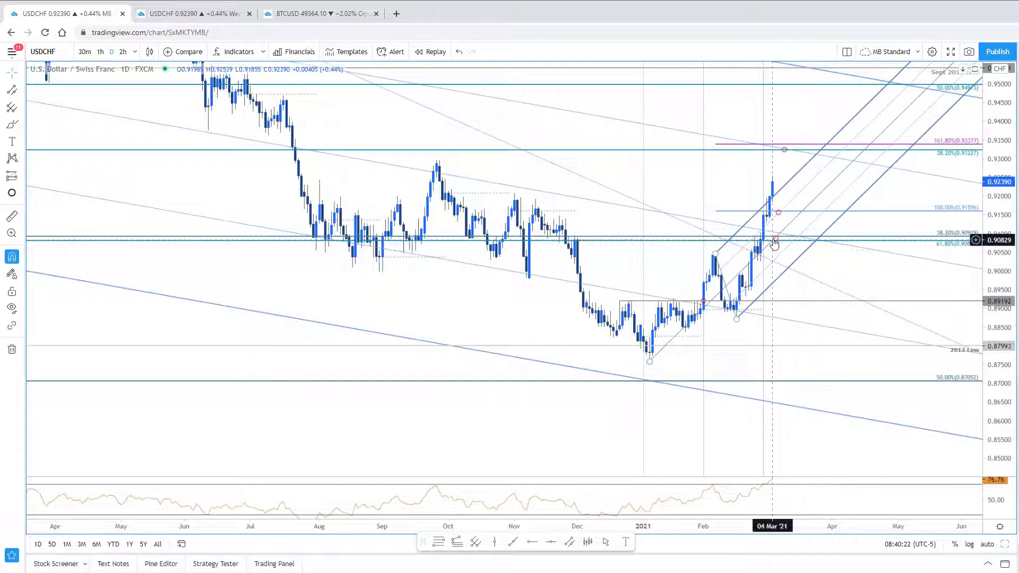
Move the original circle marker along the 61.8% level near 0.908 to about 16 Mar '21
left_click(796, 239)
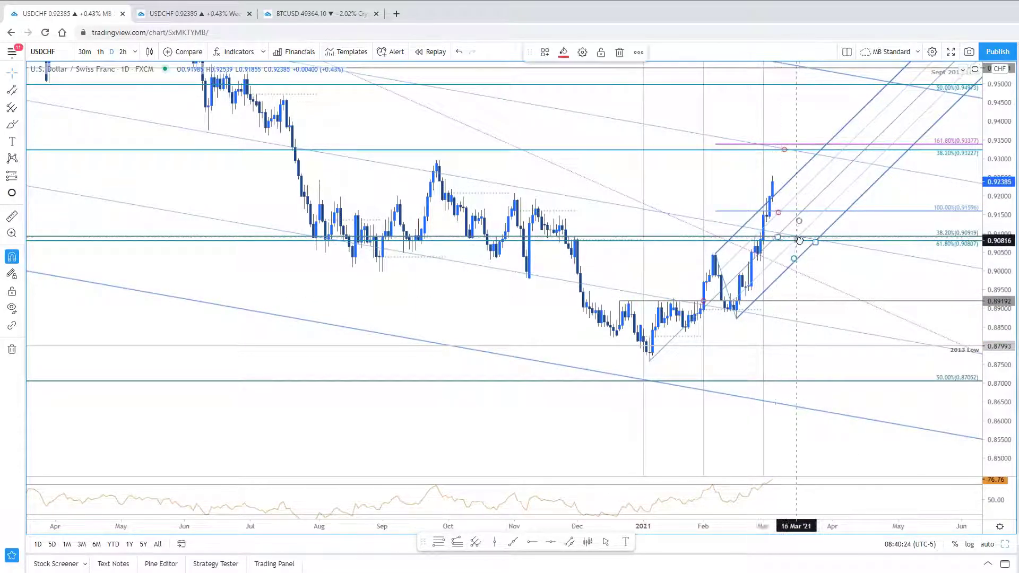
left_click_drag(828, 263, 819, 286)
Restore the two-pane layout and enlarge the 2-hour USDCHF chart for review
left_click(1005, 544)
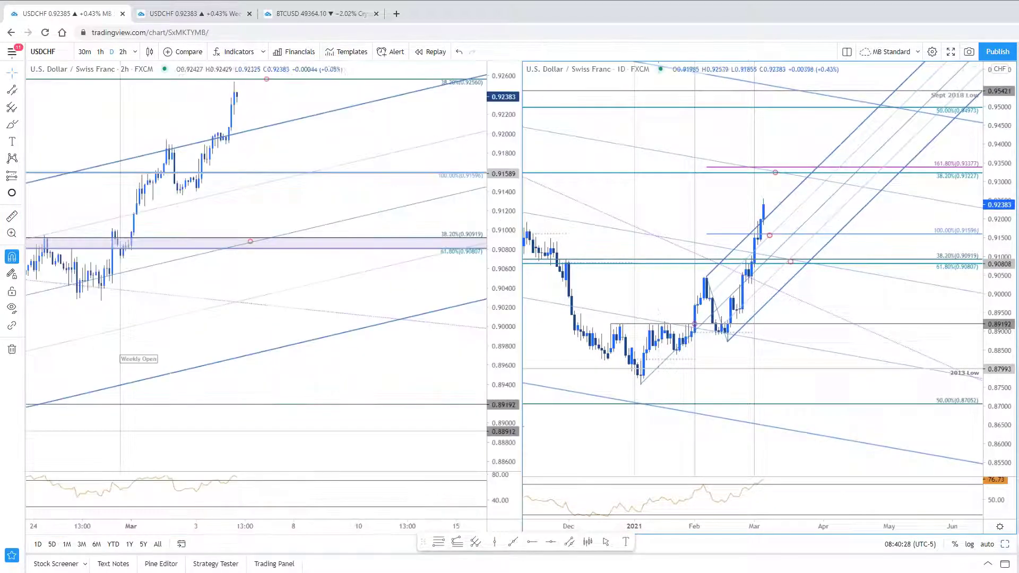
left_click(1003, 544)
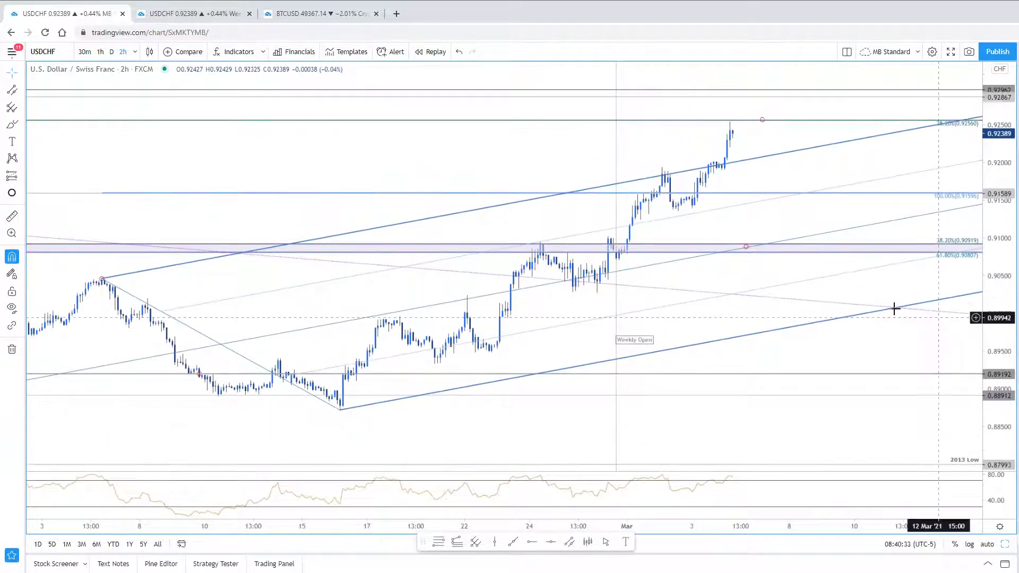
Delete the Fibonacci retracement with its 38.2% level at 0.92560 from the 2-hour USDCHF chart
left_click_drag(547, 145, 527, 212)
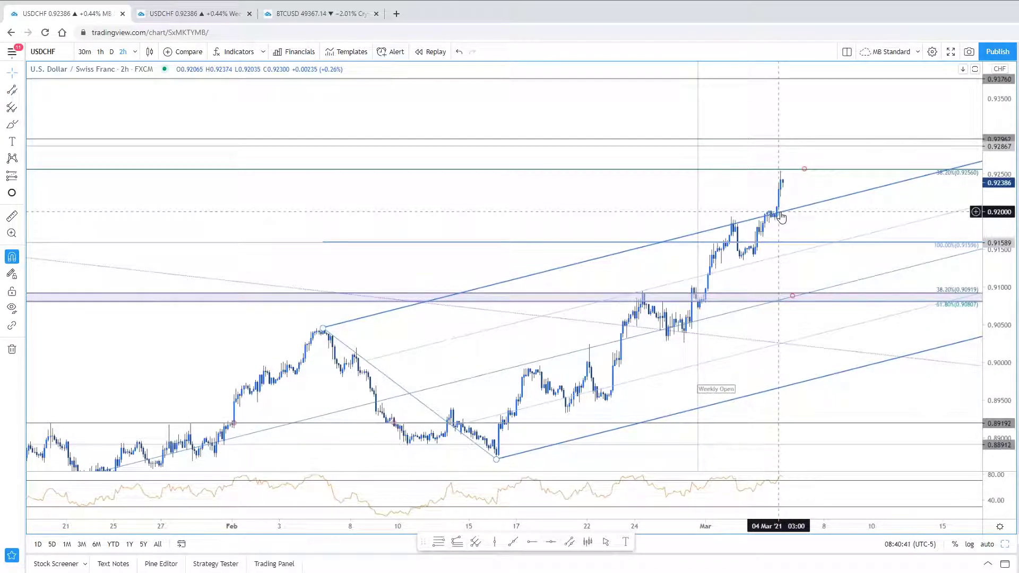
scroll(860, 234, "down", 5)
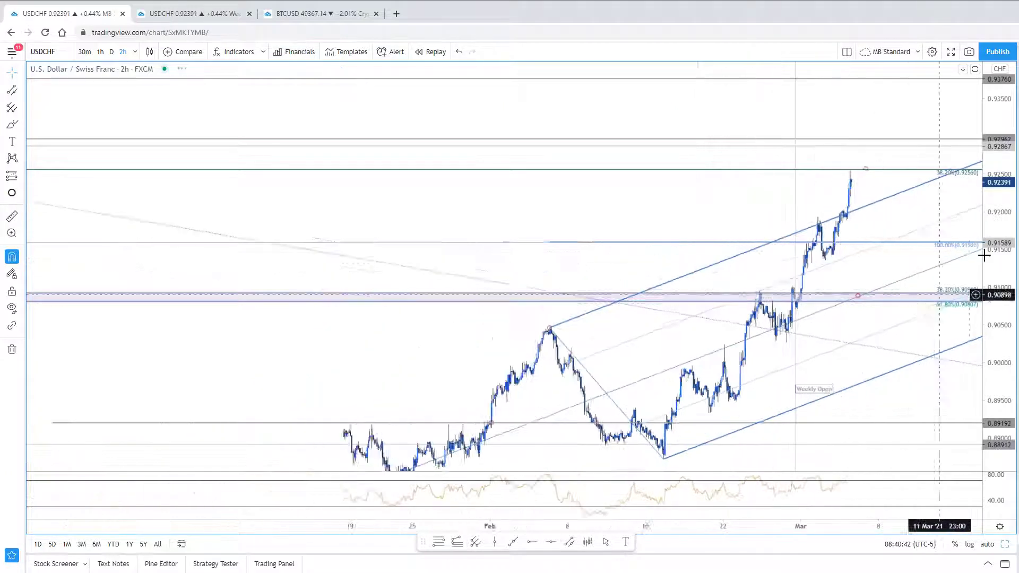
scroll(664, 313, "down", 5)
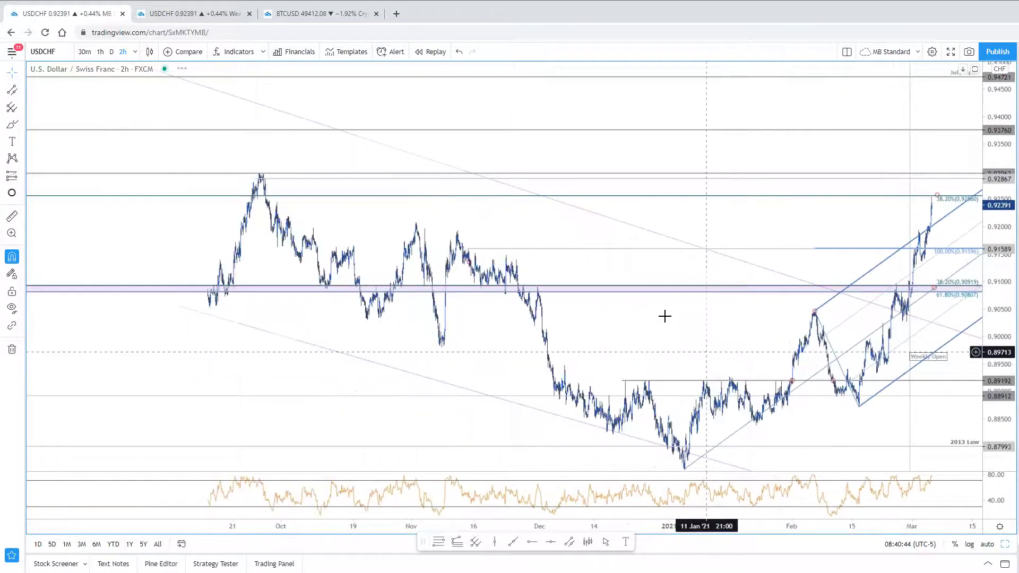
left_click(674, 200)
left_click_drag(616, 185, 561, 173)
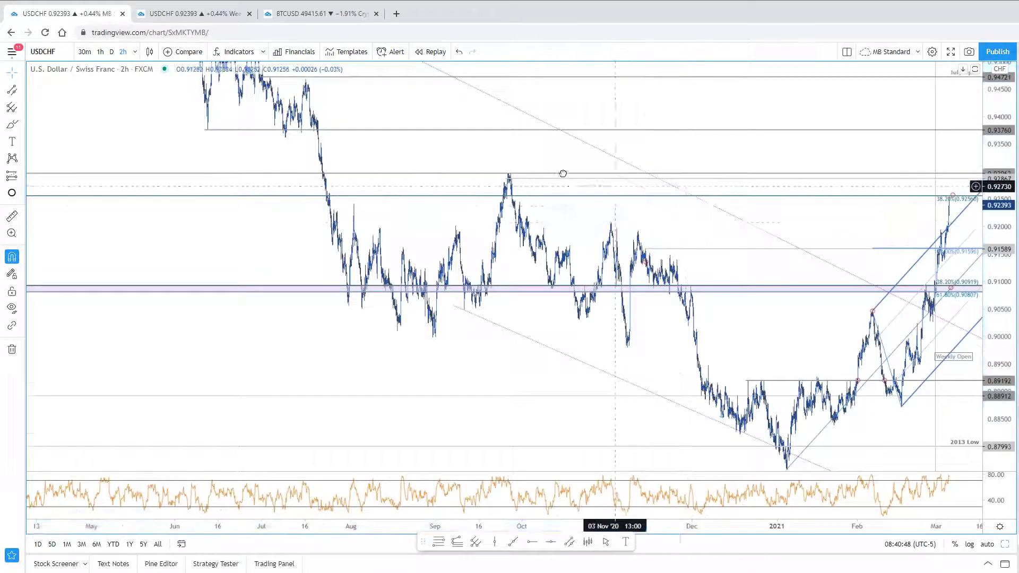
left_click_drag(999, 165, 998, 220)
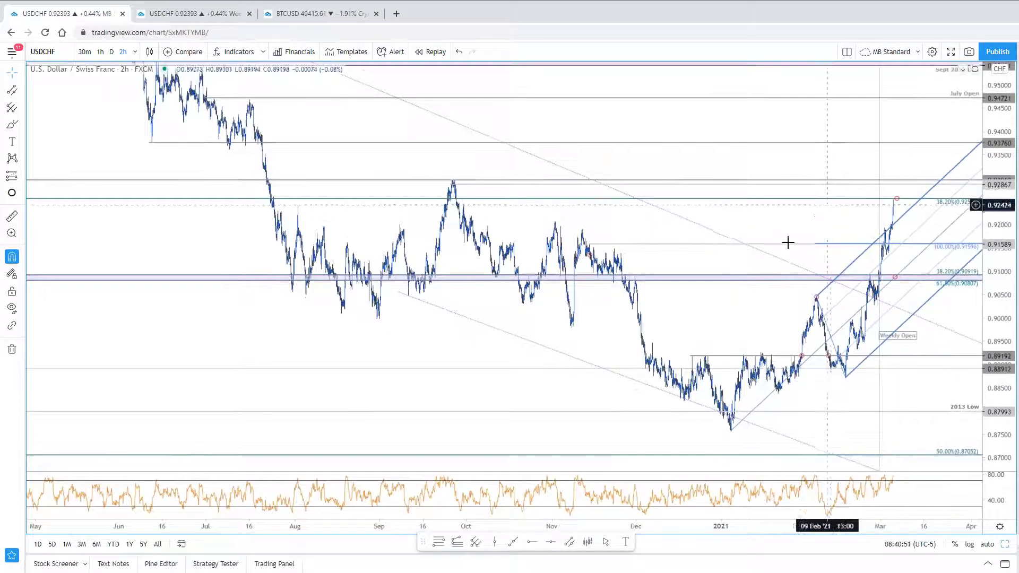
scroll(849, 207, "down", 4)
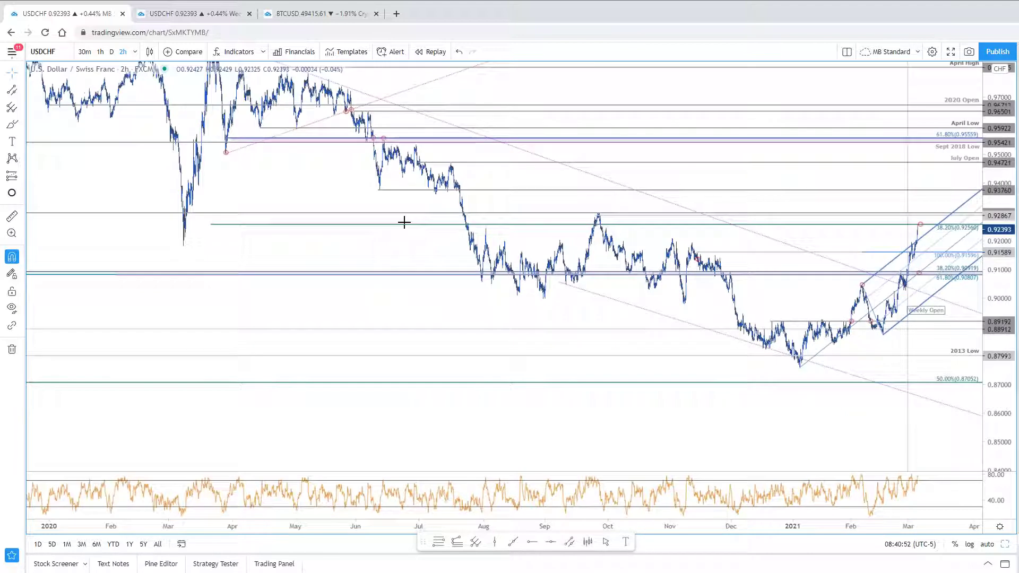
mouse_move(345, 254)
left_mouse_down()
mouse_move(202, 329)
mouse_move(211, 287)
left_mouse_up()
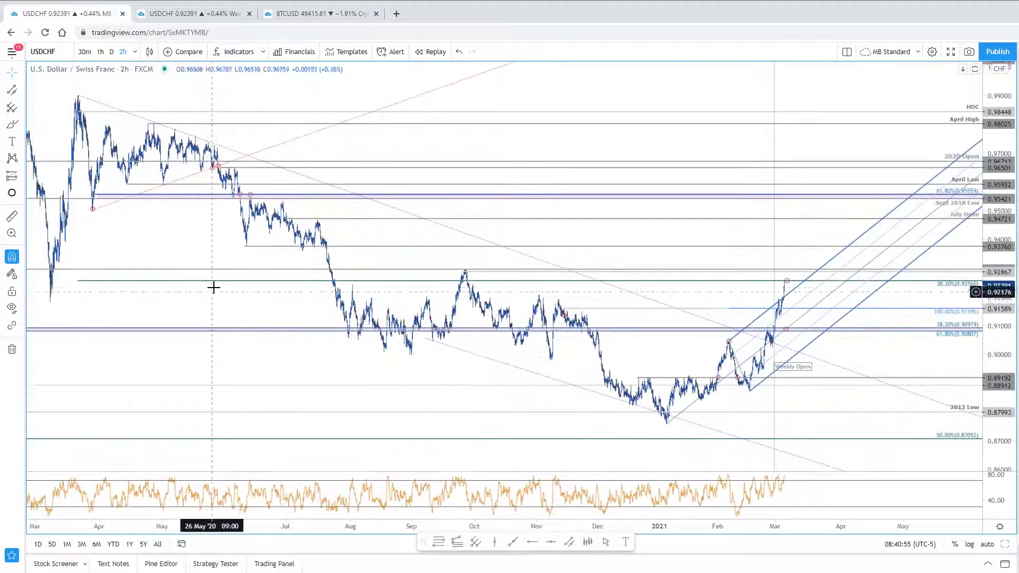
left_click(216, 287)
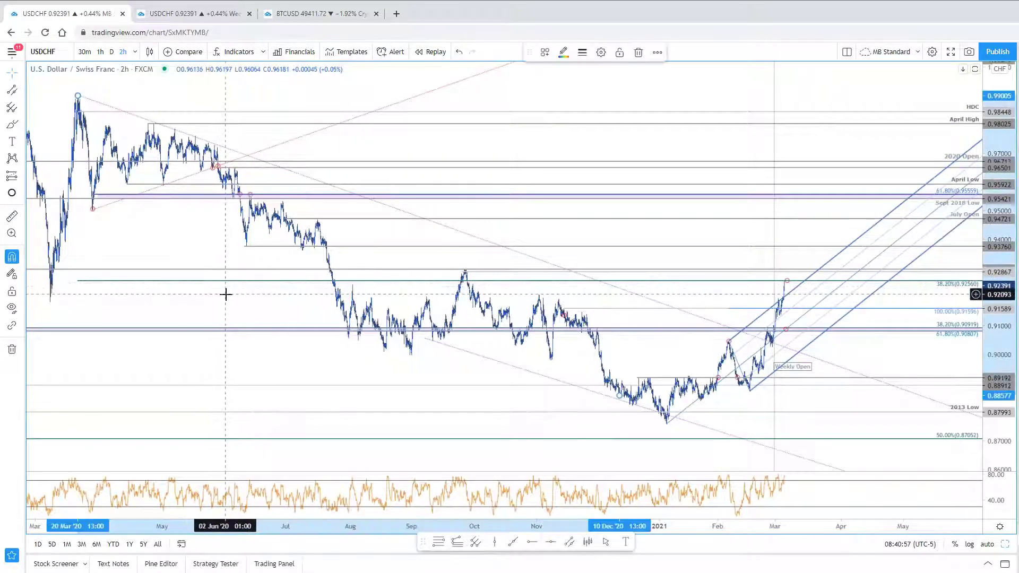
key("Delete")
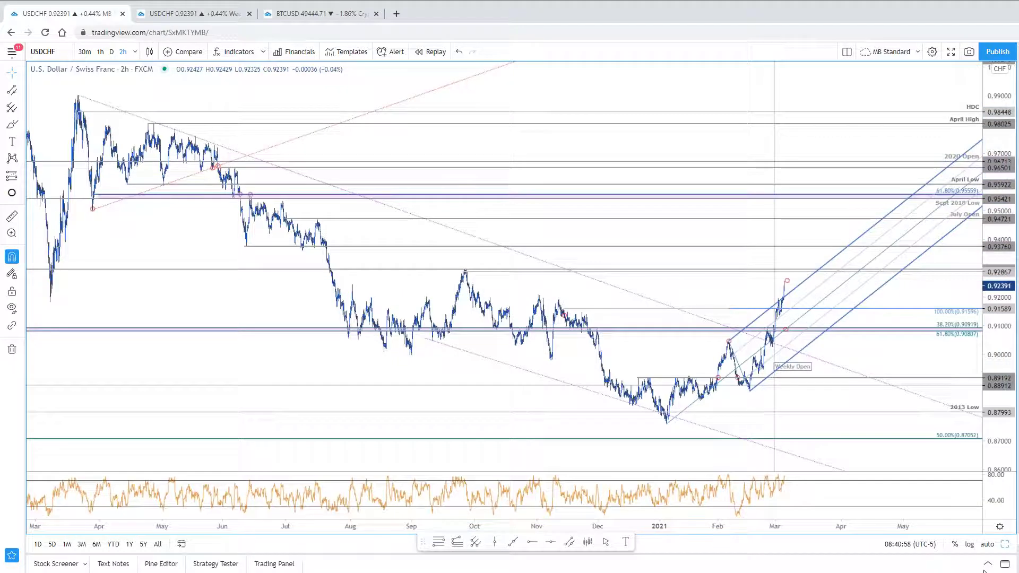
Copy the daily chart's Fibonacci retracement with its 38.2% level at 0.93227 onto the 2-hour USDCHF chart and enlarge that chart
left_click(1004, 545)
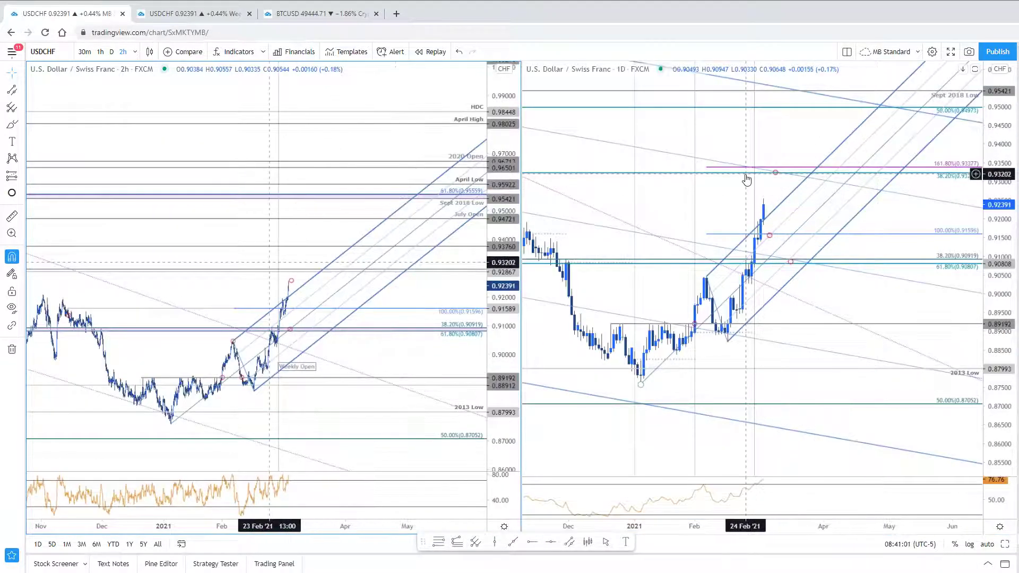
left_click(343, 175)
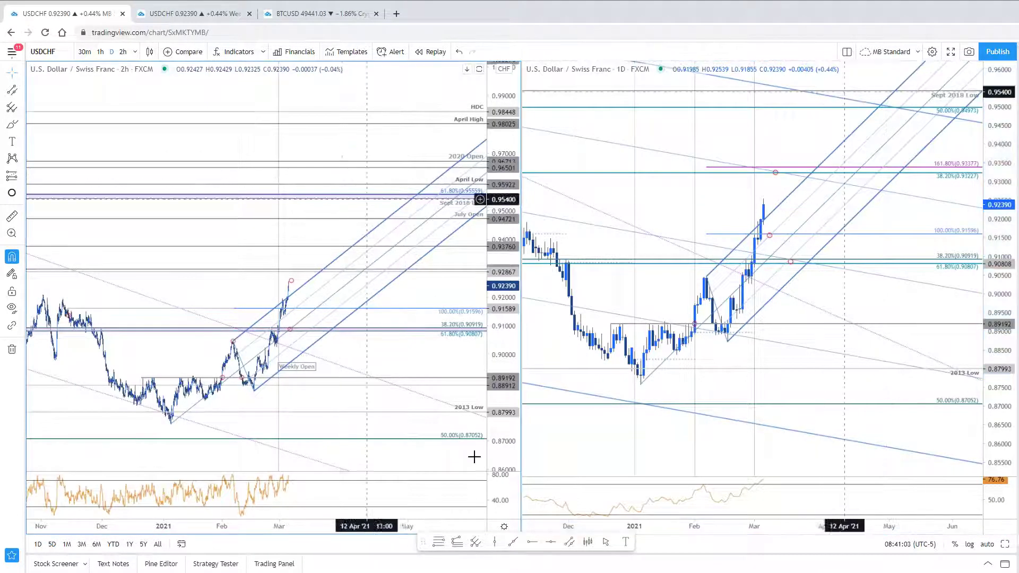
left_click(1004, 545)
left_click_drag(998, 423, 964, 309)
left_click_drag(924, 255, 953, 122)
scroll(949, 346, "up", 2)
Examine the USDCHF 240min chart in the published 3/3/2021 intraday update
key("alt+Tab")
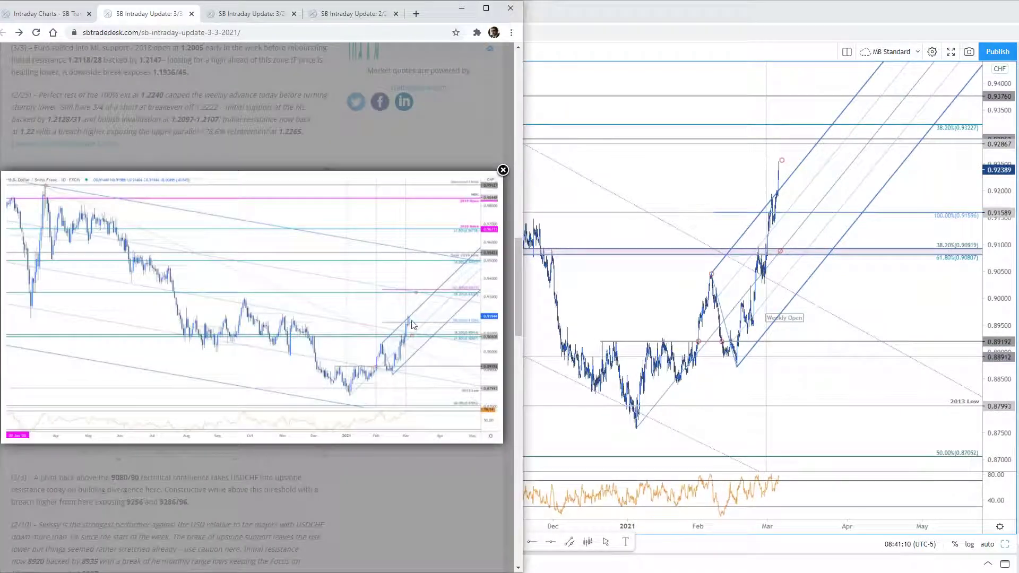
left_click(502, 171)
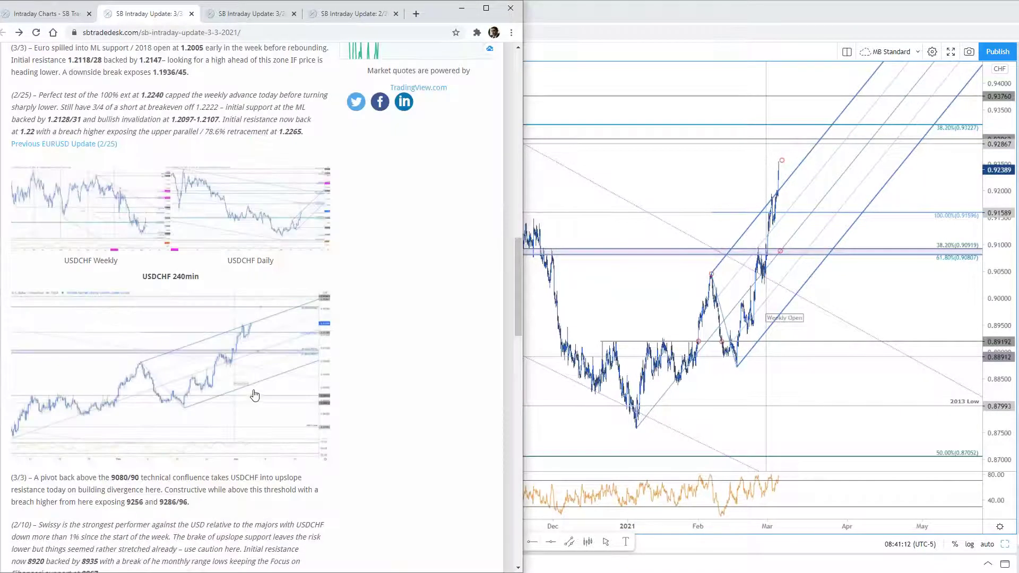
left_click(276, 393)
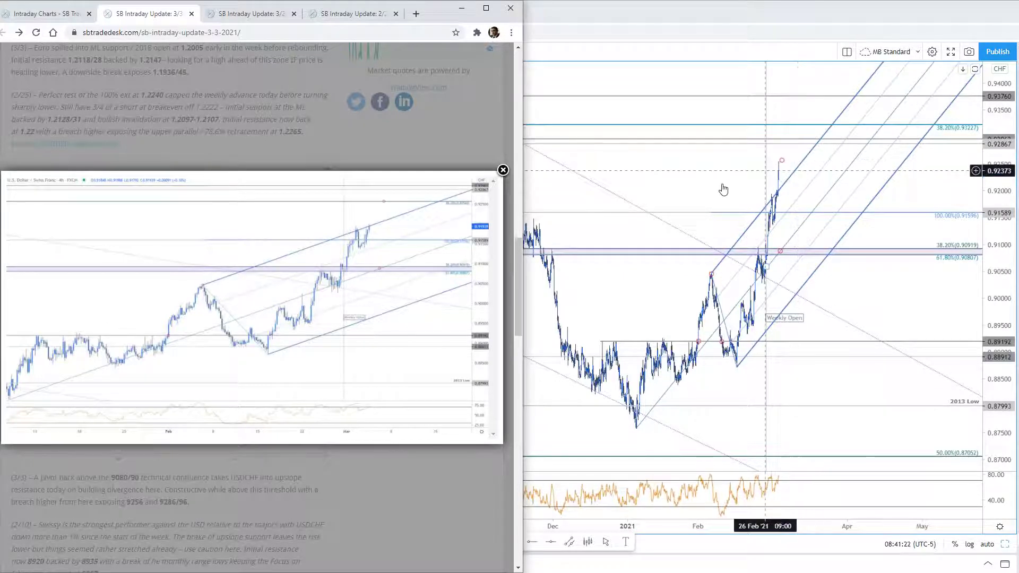
On the 2-hour USDCHF chart, raise the circle marker near 0.9256 to the September 2020 high's level at about 0.9294
left_click(799, 161)
scroll(860, 298, "up", 5)
scroll(845, 308, "down", 5)
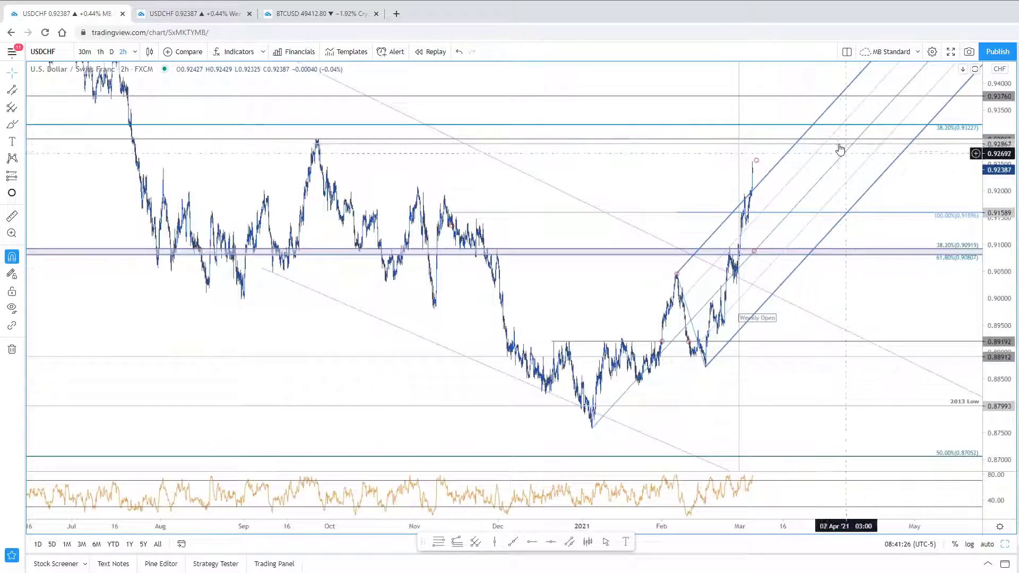
scroll(458, 163, "down", 3)
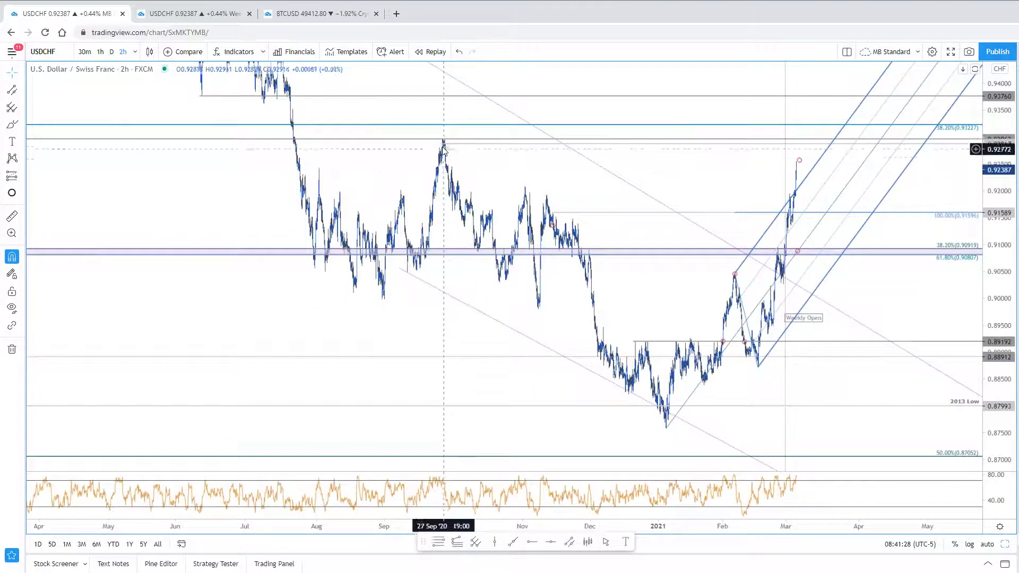
scroll(444, 146, "down", 1)
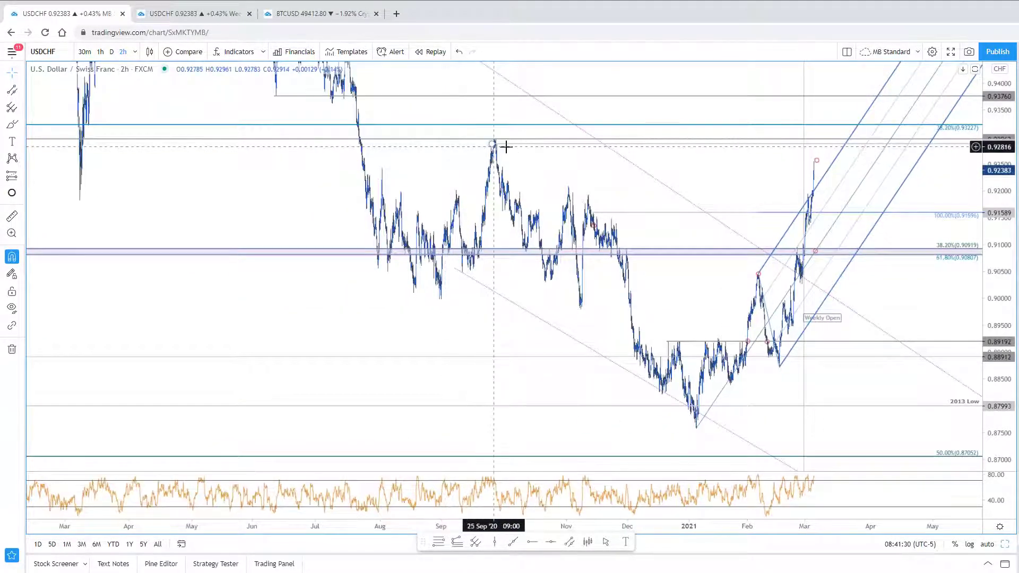
left_click_drag(334, 179, 474, 198)
scroll(794, 239, "up", 6)
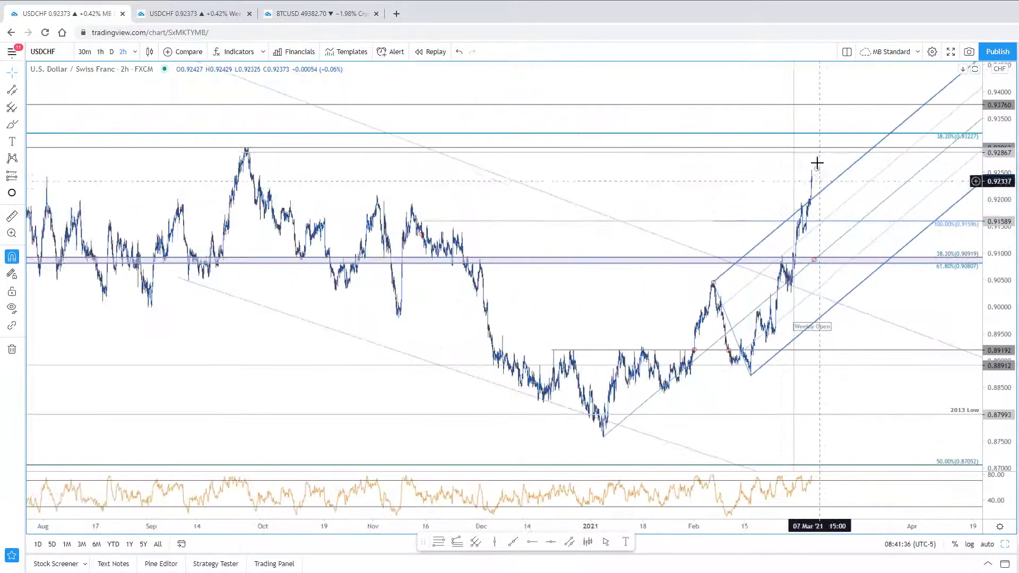
left_click_drag(814, 159, 819, 150)
Draw a trend line from the 17 Feb '21 high through the 2 Mar '21 high and place a parallel copy beneath along the lows
scroll(910, 209, "up", 3)
scroll(713, 212, "up", 4)
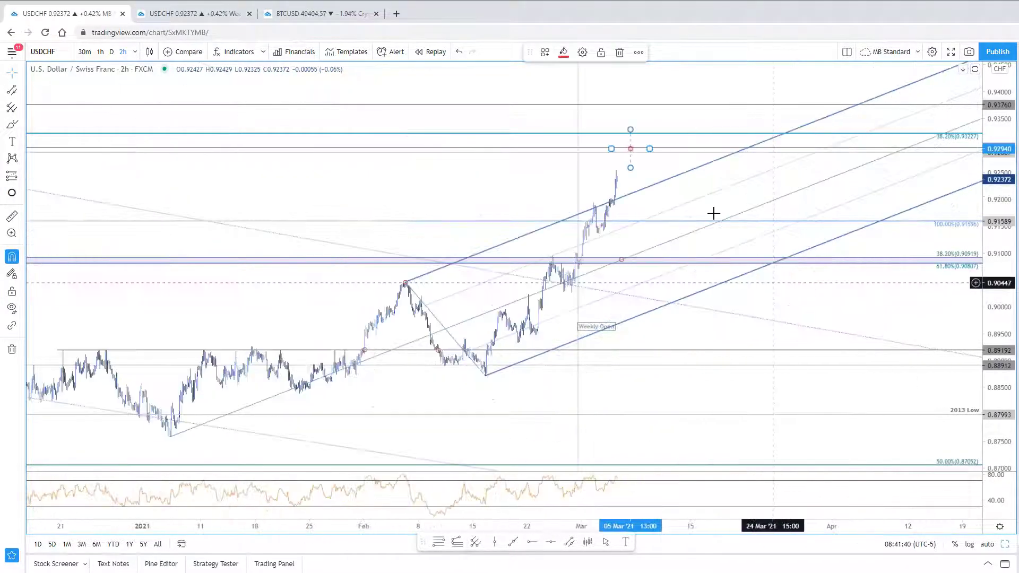
left_click_drag(445, 216, 693, 216)
scroll(669, 212, "up", 5)
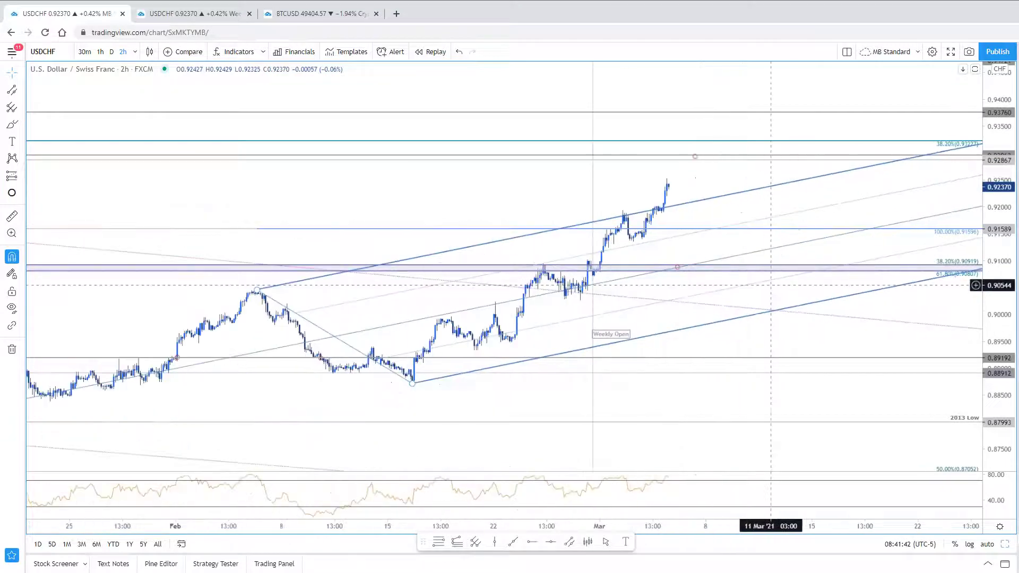
scroll(567, 383, "down", 1)
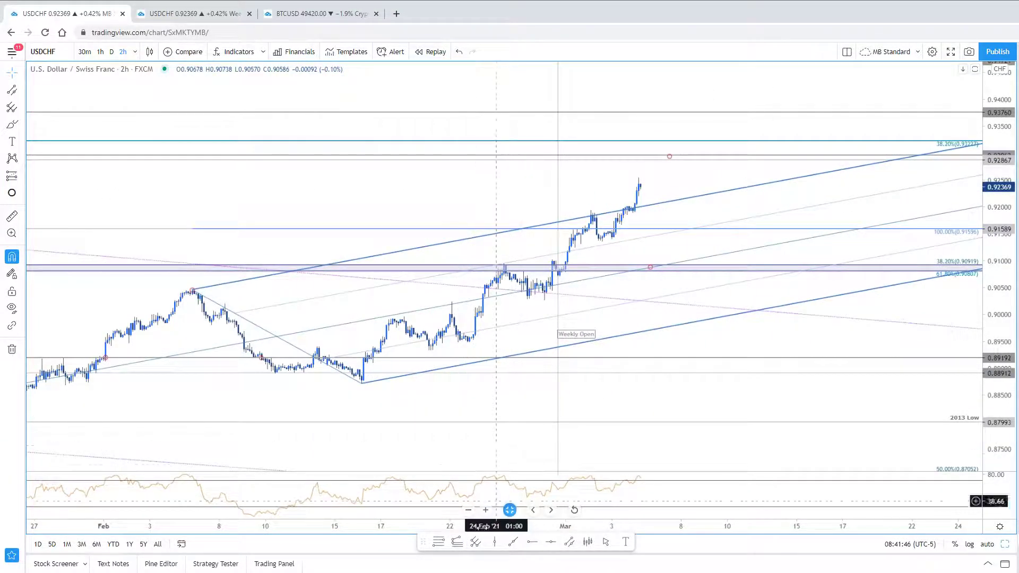
left_click(506, 532)
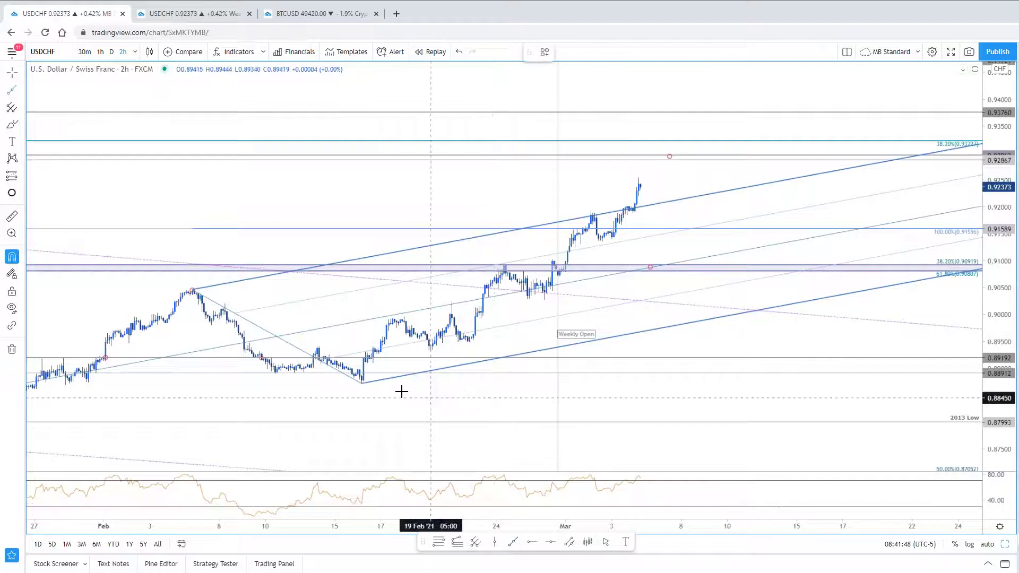
left_click(389, 316)
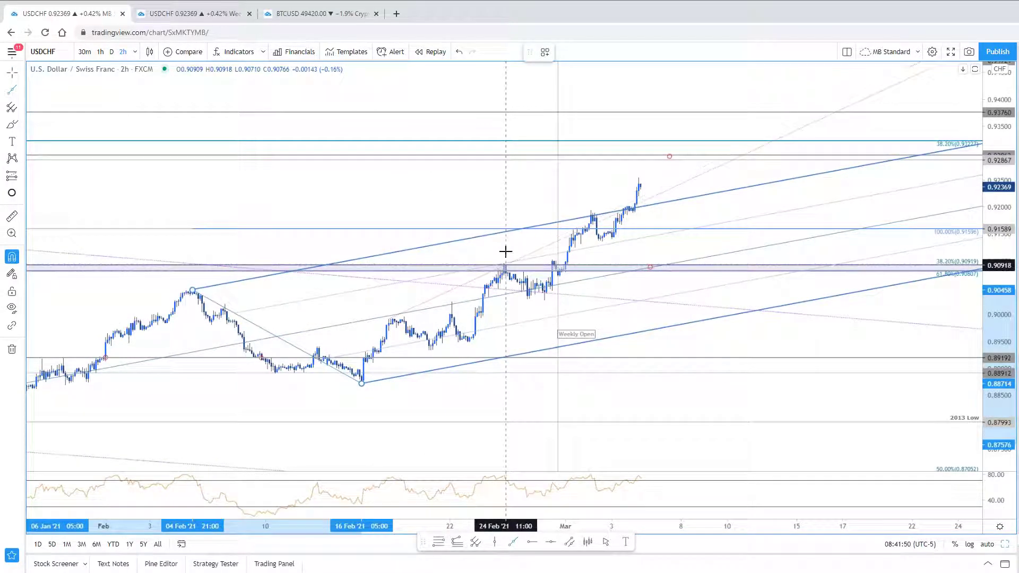
left_click(592, 205)
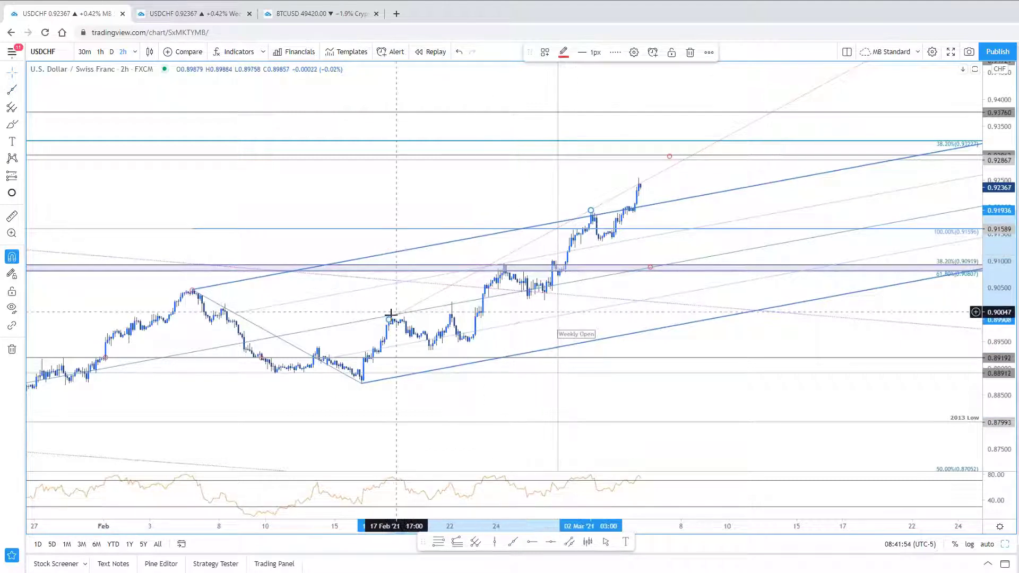
left_click_drag(468, 277, 536, 314)
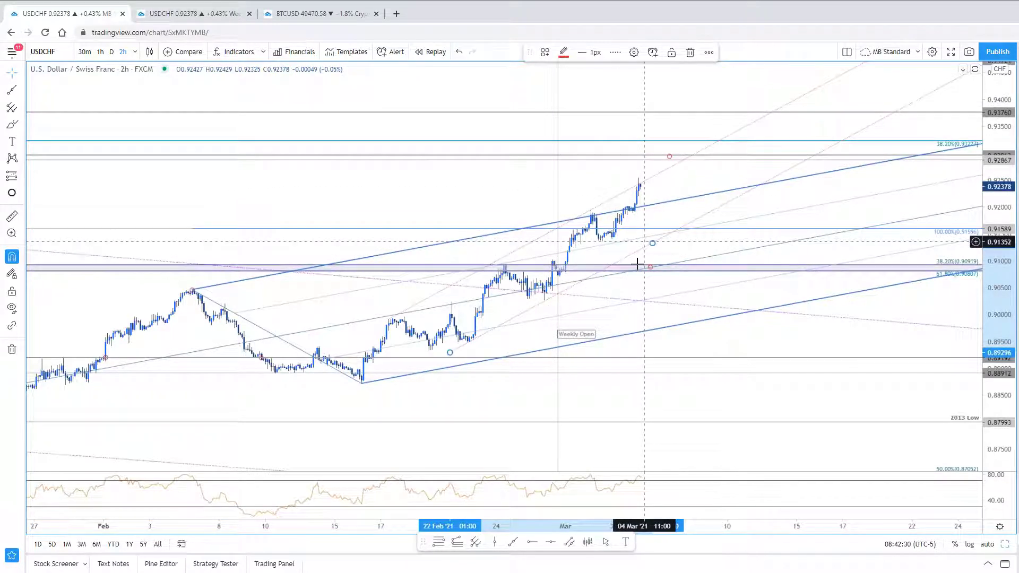
left_click(665, 240)
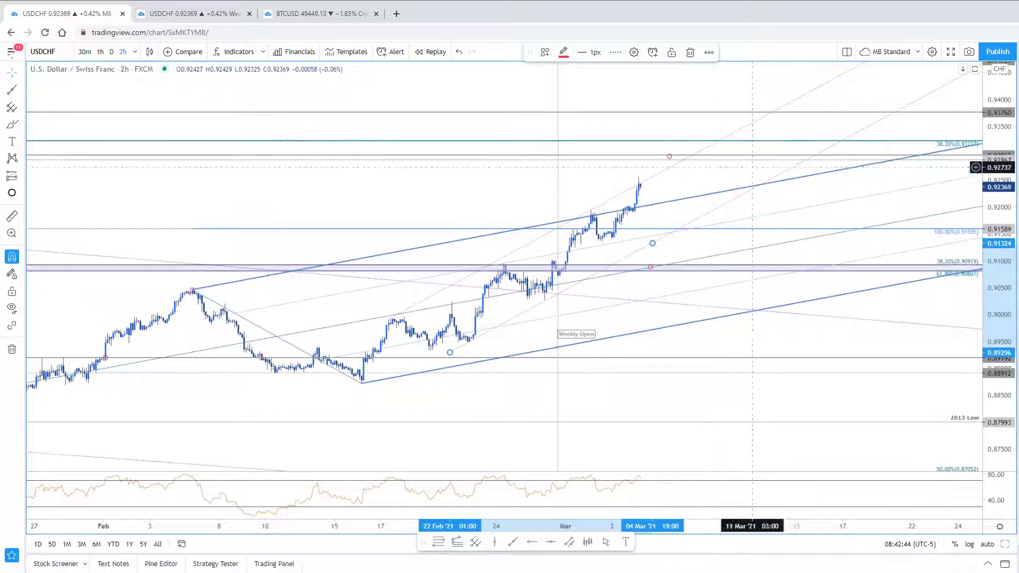
Move the upper circle marker to where the new upper trend line meets the 0.92867 level zone around 8 Mar '21, and reposition the floating drawing toolbar
scroll(779, 367, "down", 1)
scroll(806, 380, "down", 1)
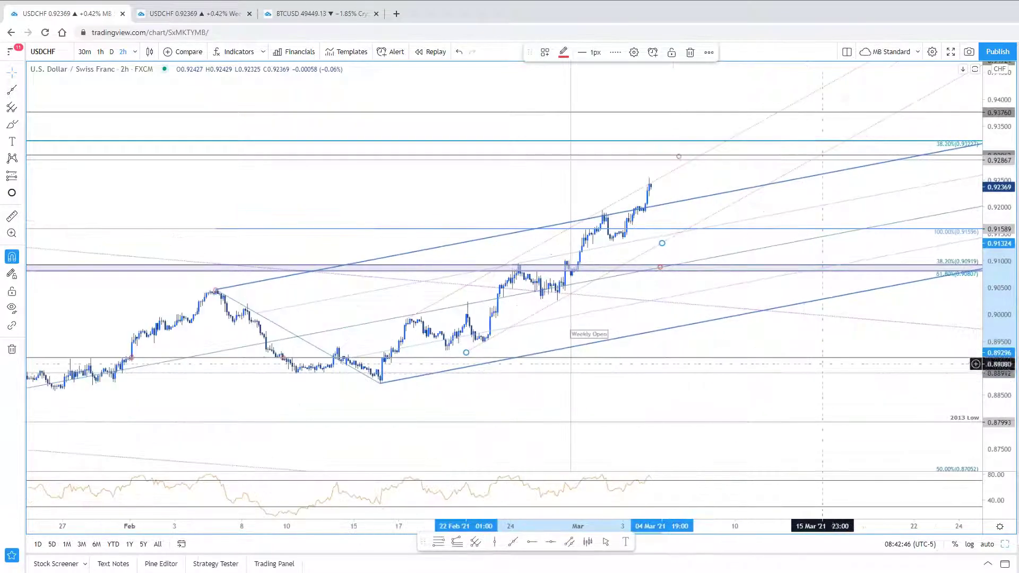
left_click_drag(1005, 162, 1003, 135)
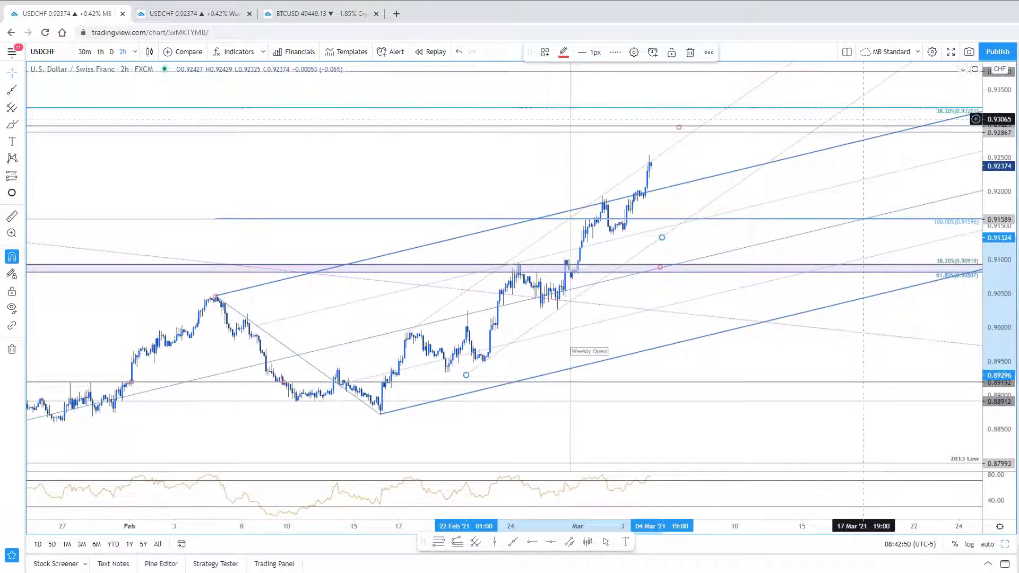
left_click(679, 127)
left_click_drag(679, 128, 728, 150)
scroll(649, 434, "up", 2)
left_click_drag(664, 417, 759, 417)
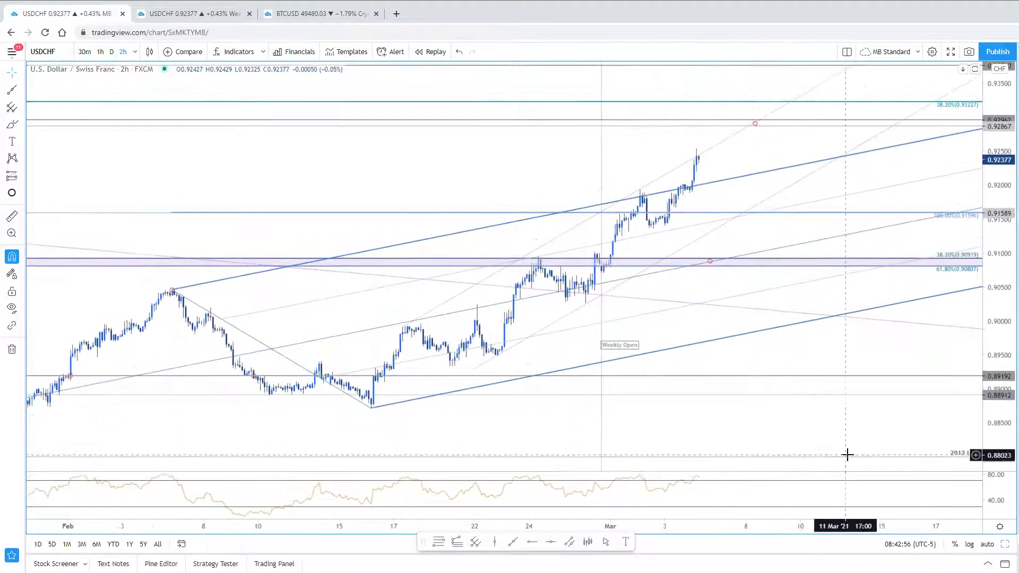
left_click_drag(423, 542, 467, 547)
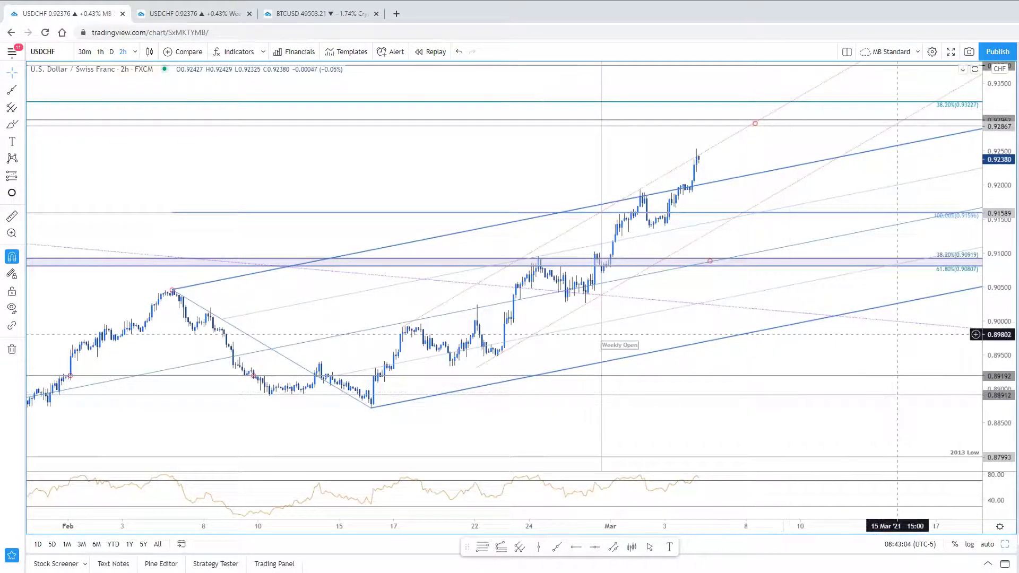
Switch to USDMXN and show its 2-hour and daily charts side by side, with a wider price range on the daily chart
key("Down")
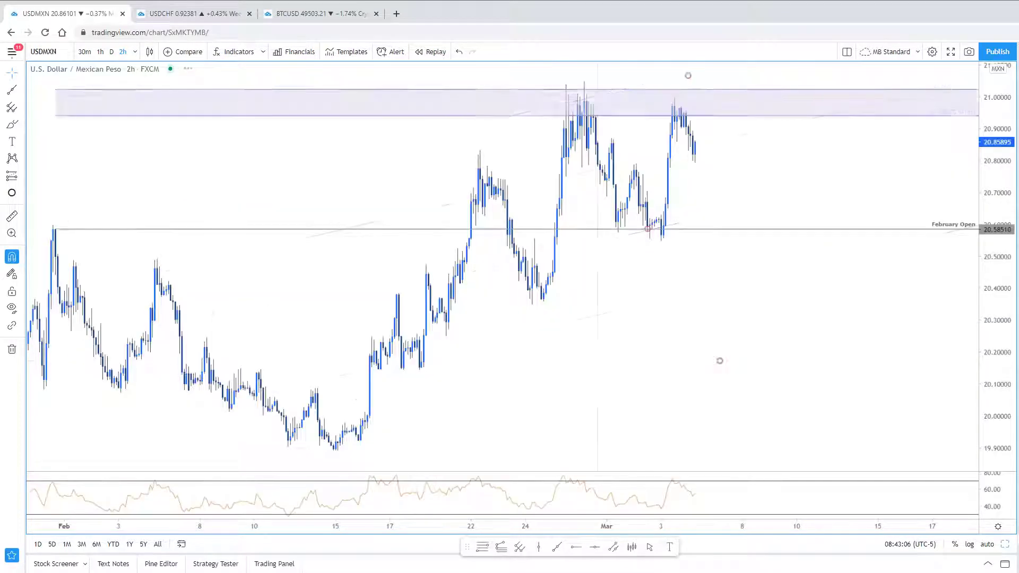
left_click_drag(1001, 300, 1001, 361)
left_click_drag(820, 403, 878, 436)
left_click(1005, 544)
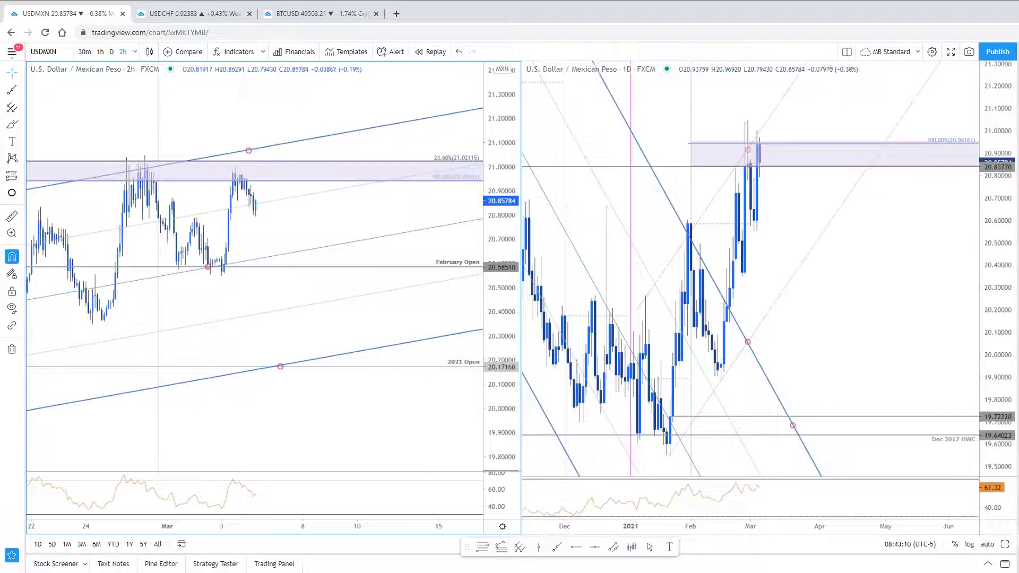
left_click_drag(997, 247, 1009, 403)
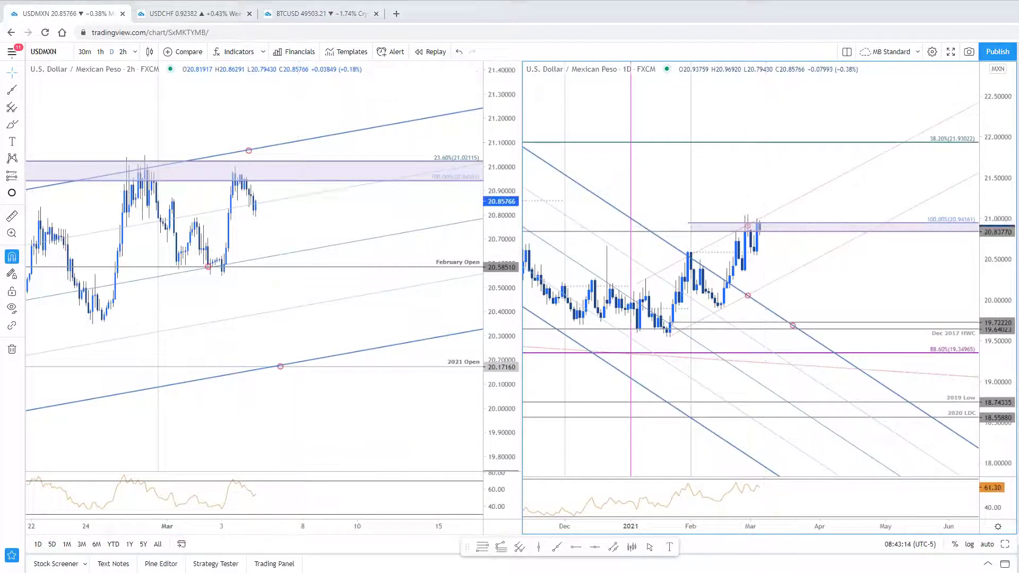
Check the 4-hour USDMXN chart in the published 3/3/2021 intraday update and enlarge the live daily USDMXN chart for comparison
key("alt+Tab")
left_click(417, 149)
scroll(389, 435, "down", 8)
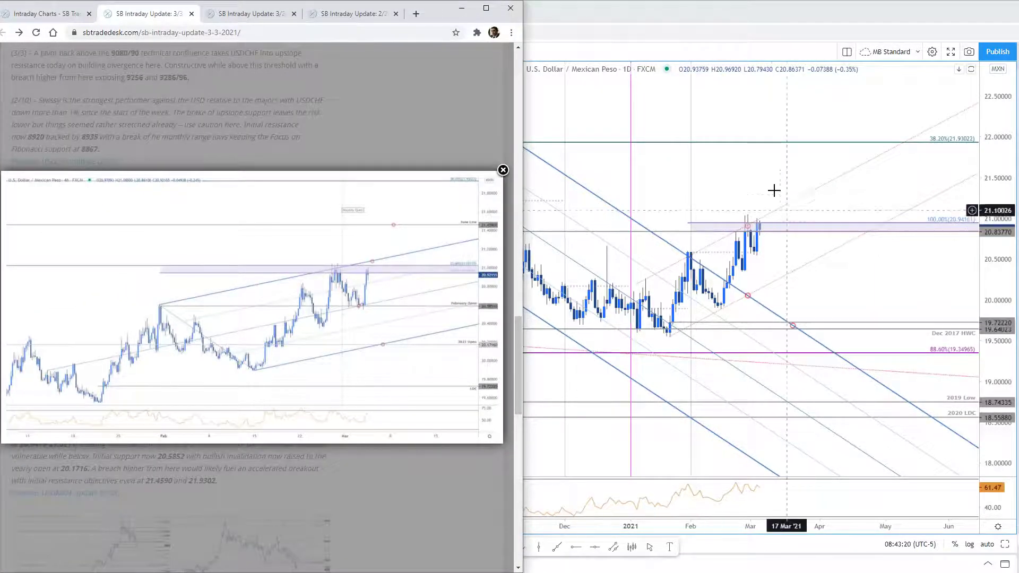
key("alt+Tab")
left_click(1007, 545)
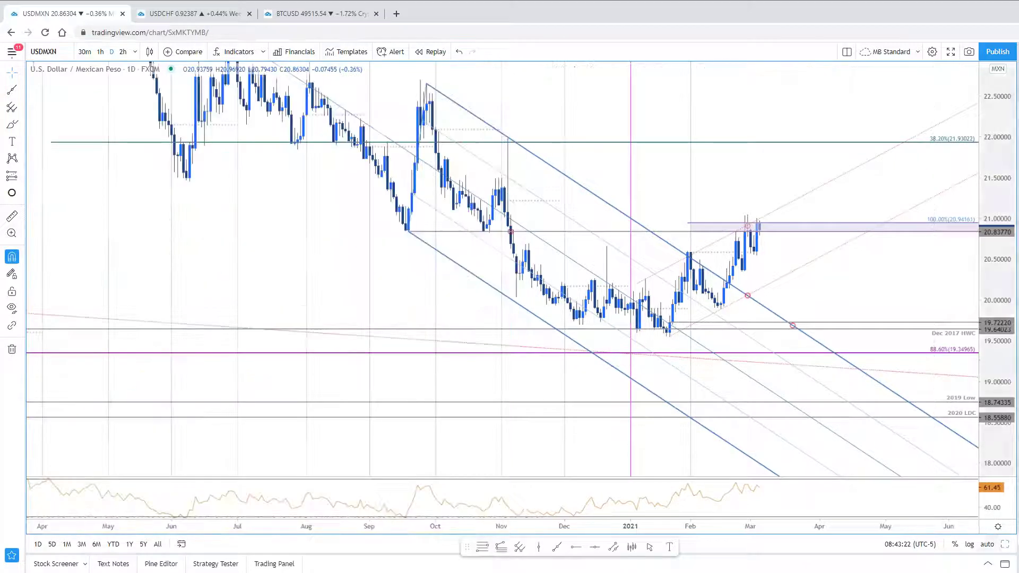
Widen the visible range of the daily USDMXN chart and display price as a line chart to examine closes around the 100% extension zone
scroll(786, 326, "down", 3)
scroll(774, 339, "down", 1)
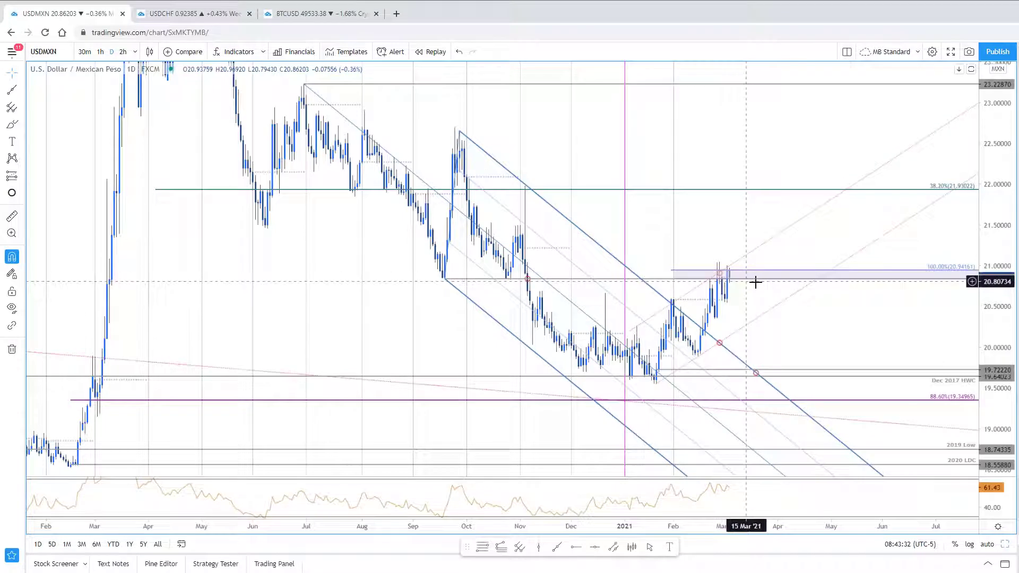
left_click(957, 268)
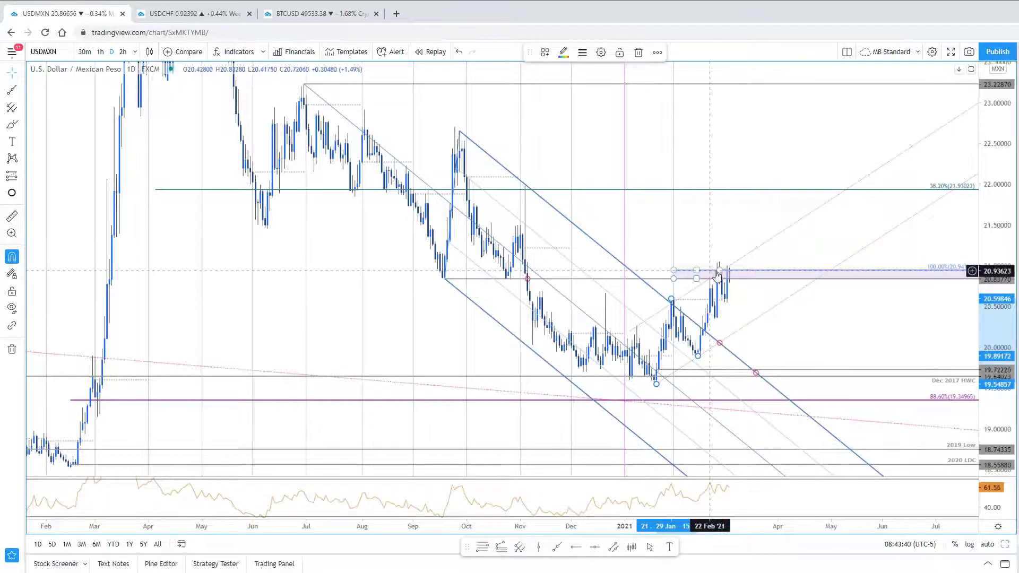
left_click(813, 323)
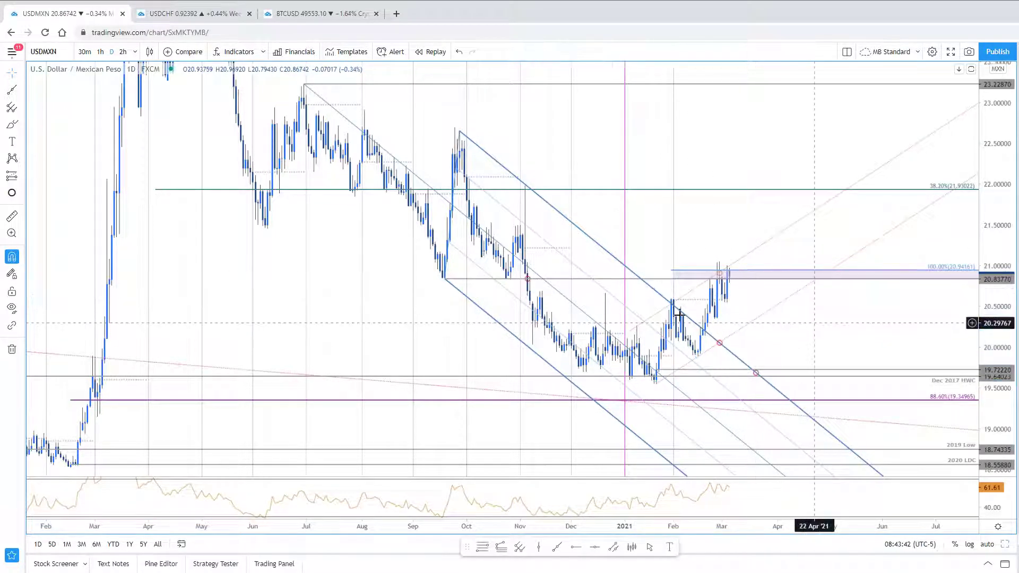
left_click(150, 52)
left_click(162, 150)
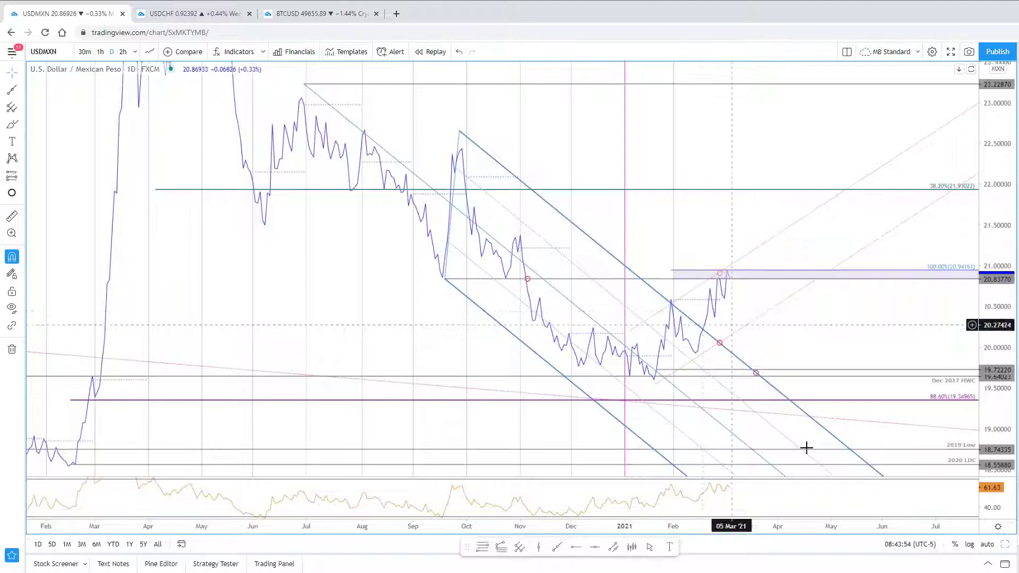
Draw a descending trend line on the daily USDMXN RSI from its 22 Feb '21 high through the latest lower high
left_click_drag(845, 333, 870, 305)
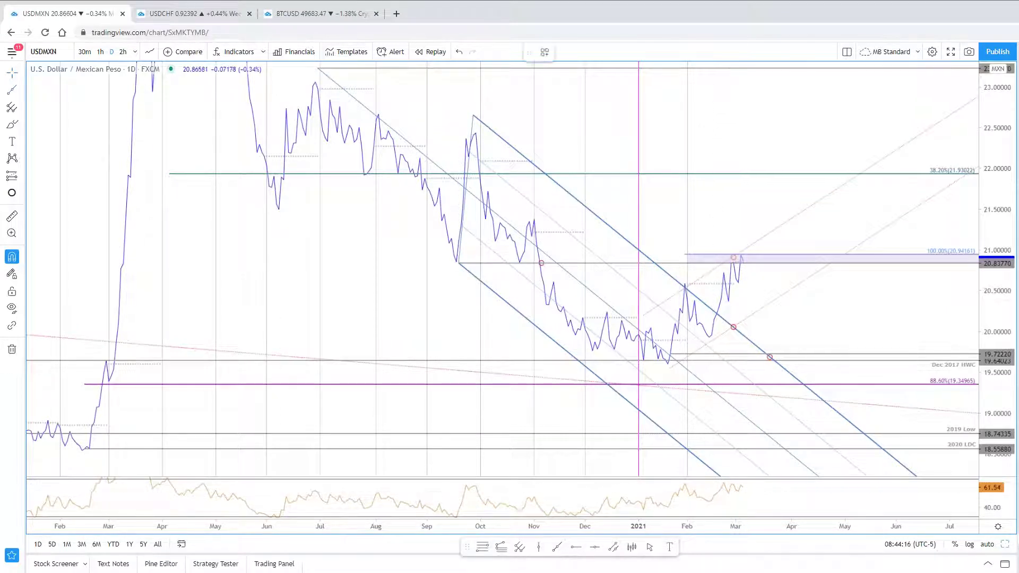
left_click(775, 489)
left_click(783, 508)
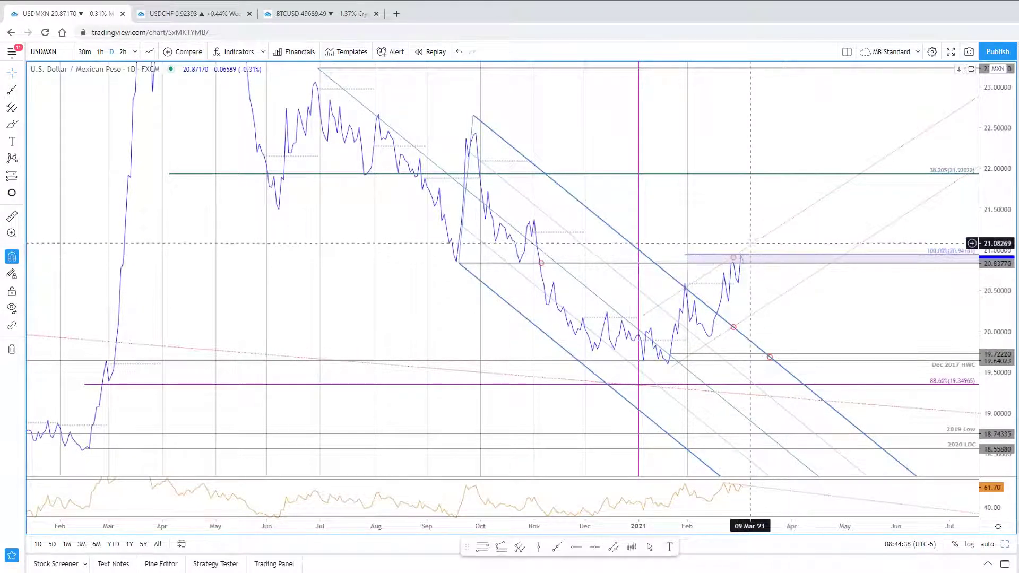
Set the daily USDMXN chart type to Candles and widen its price range to include the 2019 low and the 23.22870 level
left_click(753, 245)
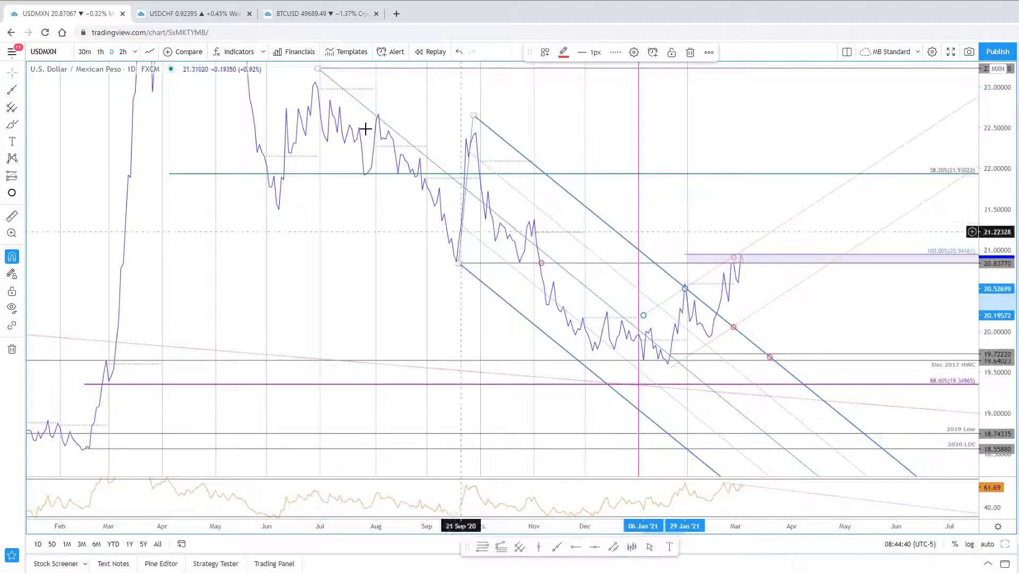
left_click(149, 51)
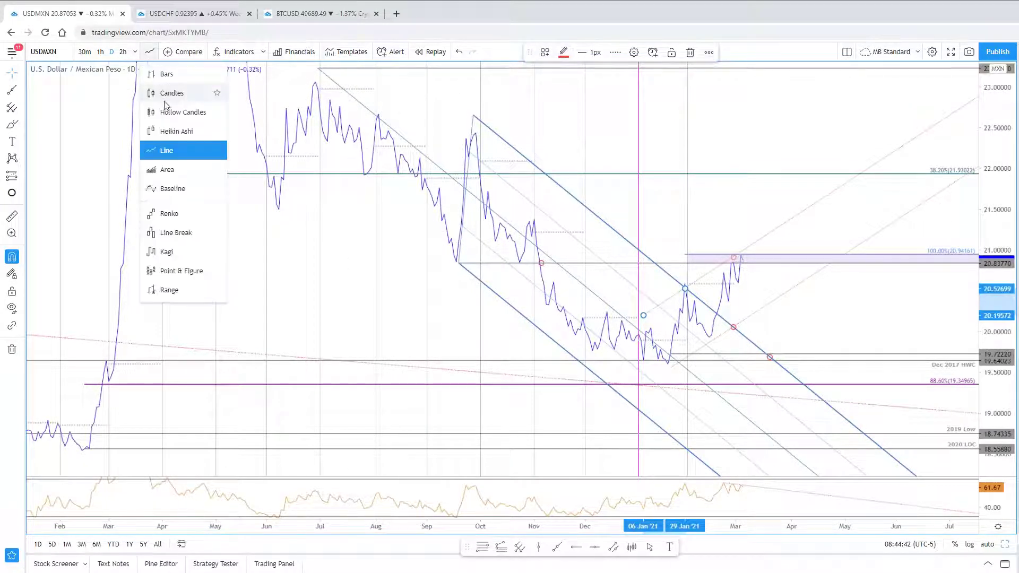
left_click(169, 94)
left_click_drag(887, 325, 910, 371)
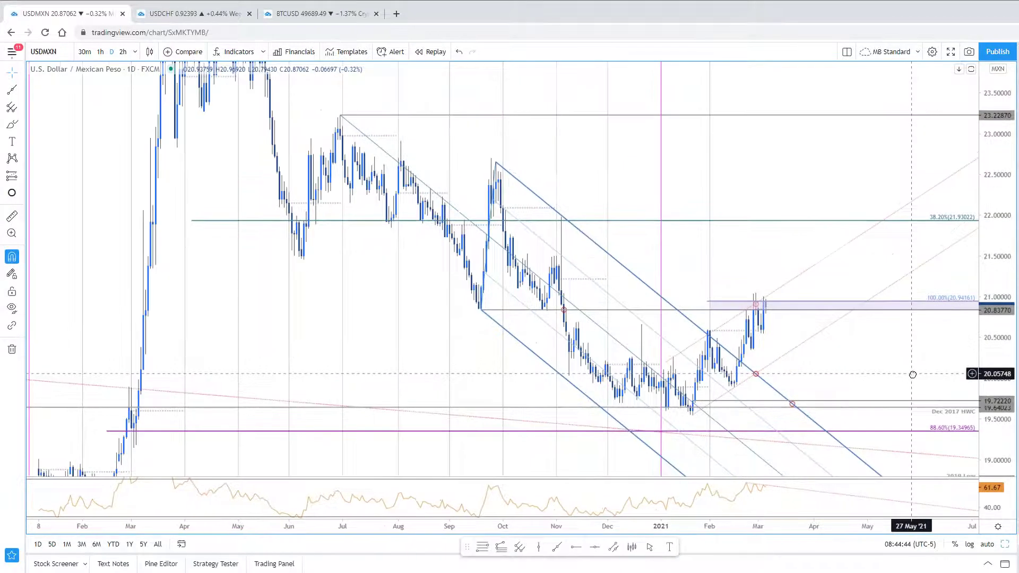
left_click_drag(997, 360, 997, 375)
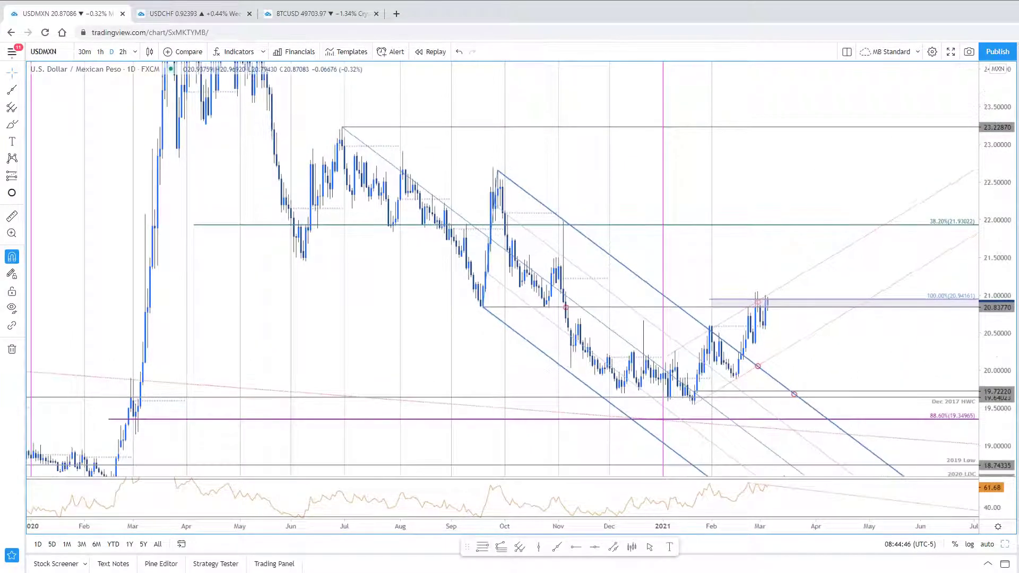
Restore the side-by-side layout and enlarge the 2-hour USDMXN chart with a slightly wider price scale
left_click(1005, 544)
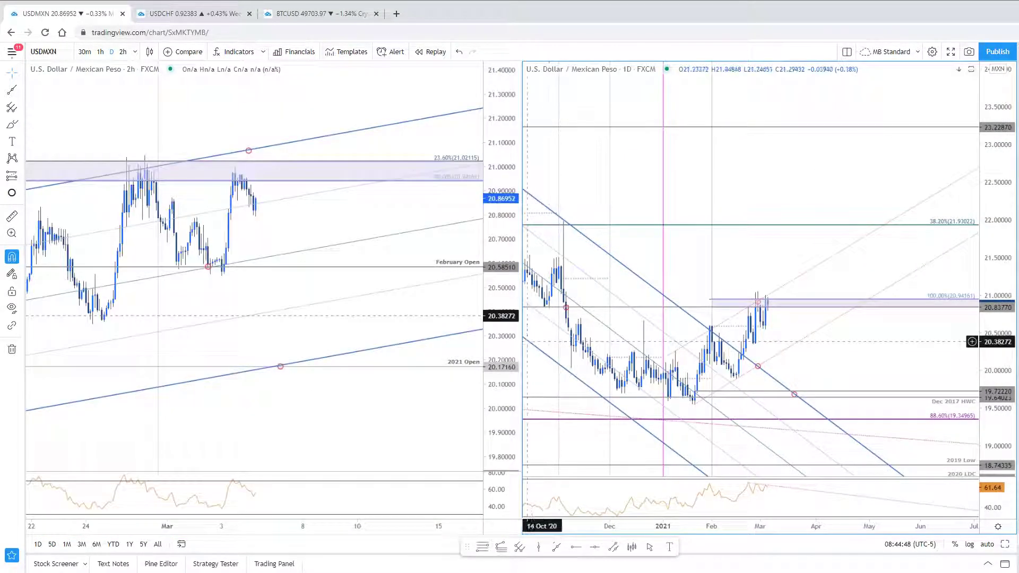
left_click(450, 322)
key("alt+Return")
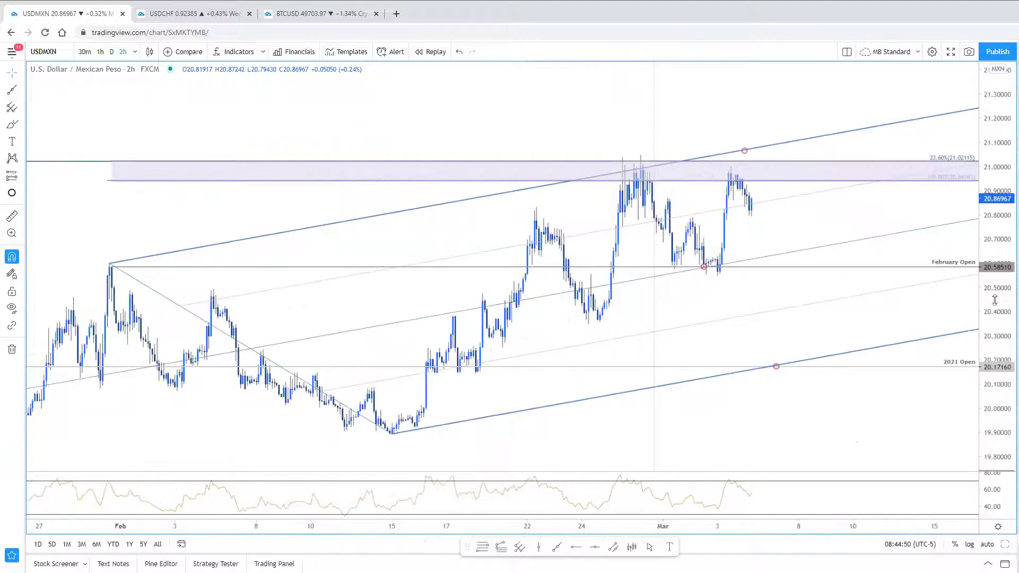
left_click_drag(998, 304, 998, 308)
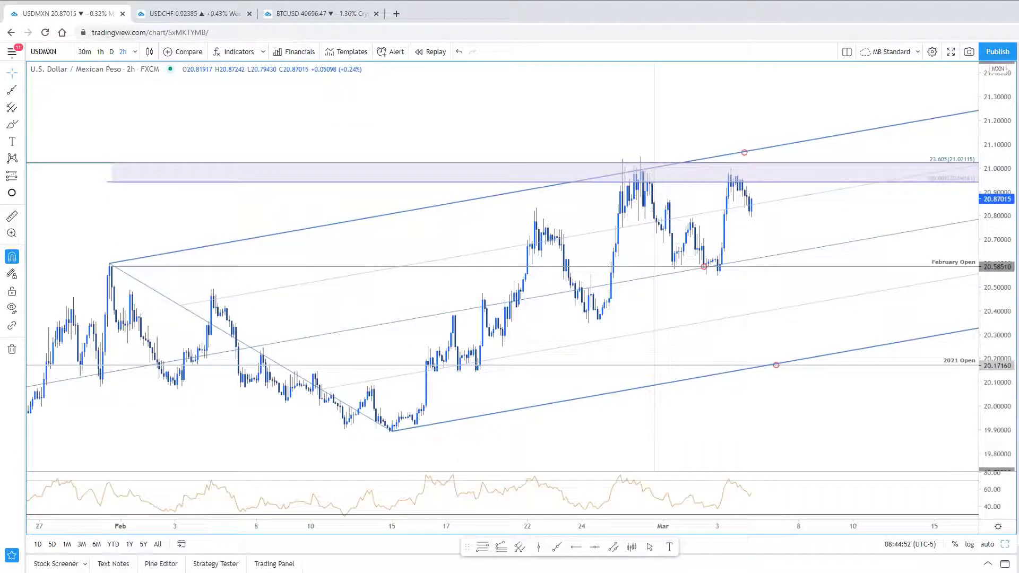
Compare the 2-hour USDMXN chart with the published 3/3/2021 intraday update, extending its price range up to the June Low level
key("alt+Tab")
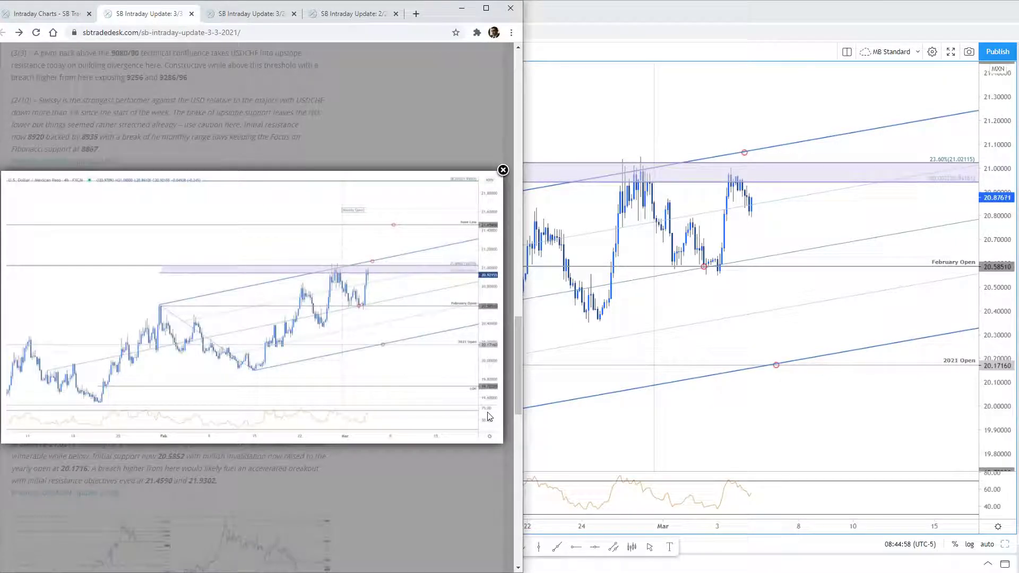
left_click(768, 114)
left_click_drag(768, 113, 768, 146)
left_click_drag(995, 139, 994, 155)
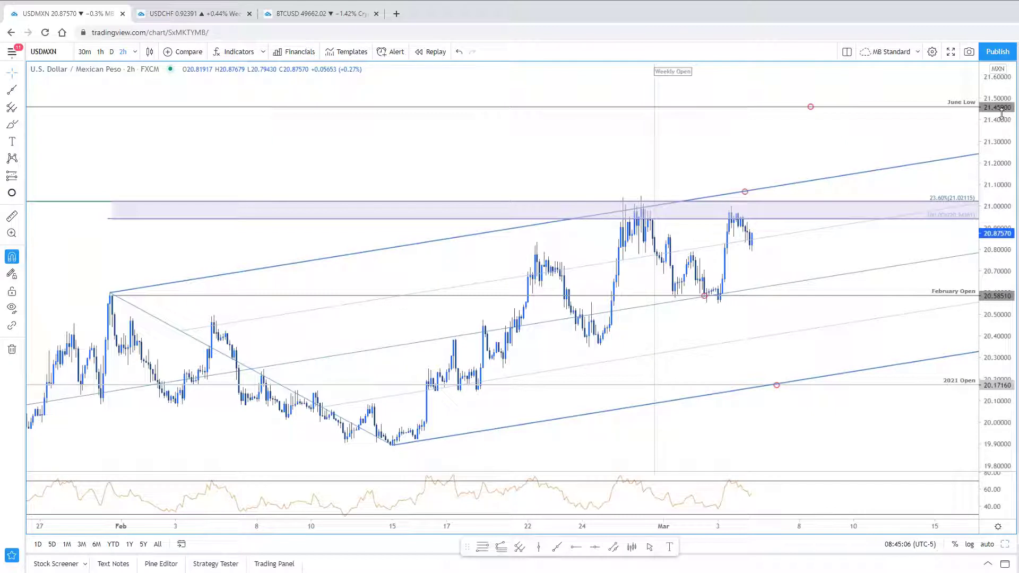
key("alt+Tab")
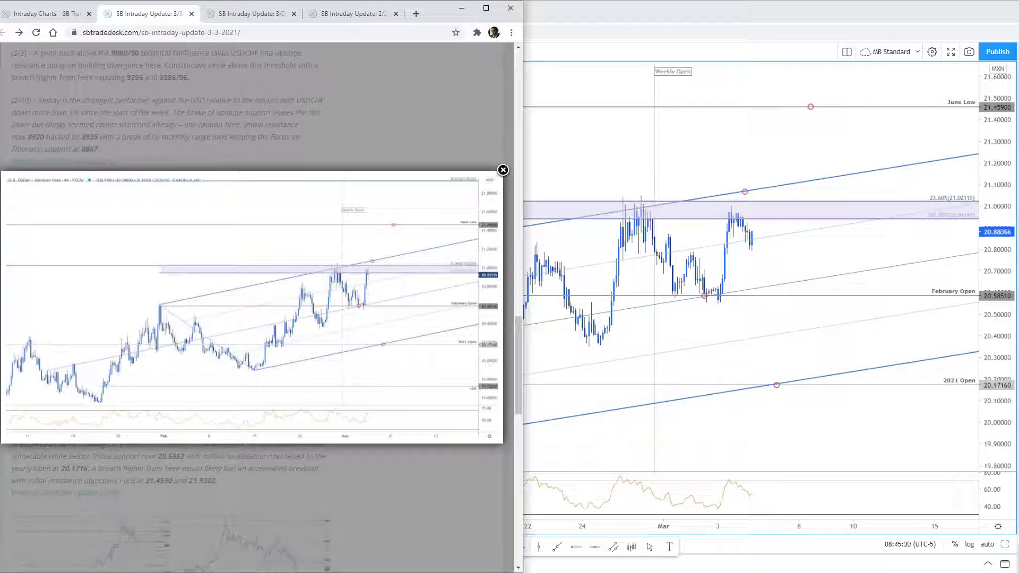
left_click(717, 129)
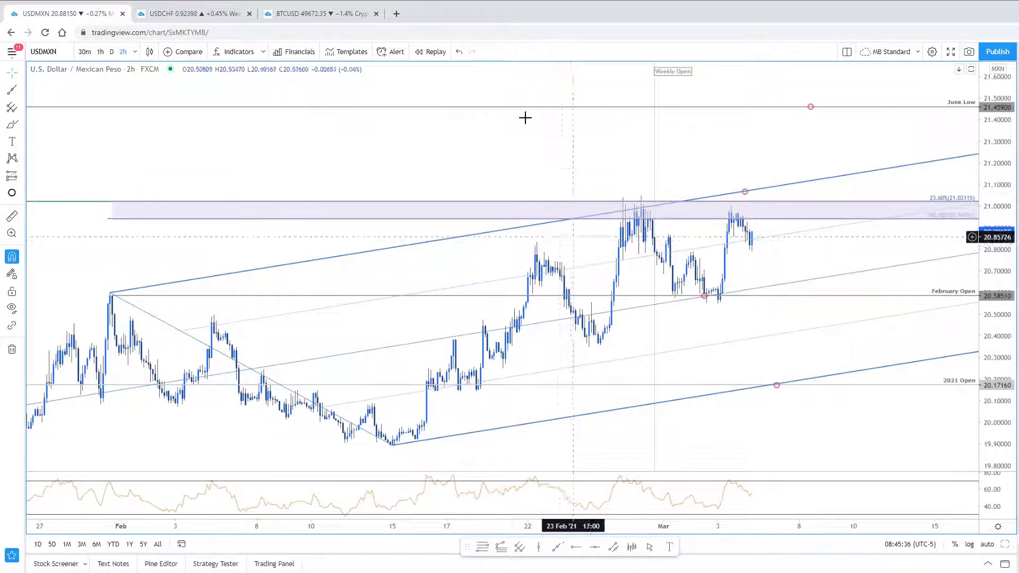
Show USDMXN on the weekly chart, inspect the descending line from the mid-2020 high, and reposition the floating drawing toolbar
left_click(191, 14)
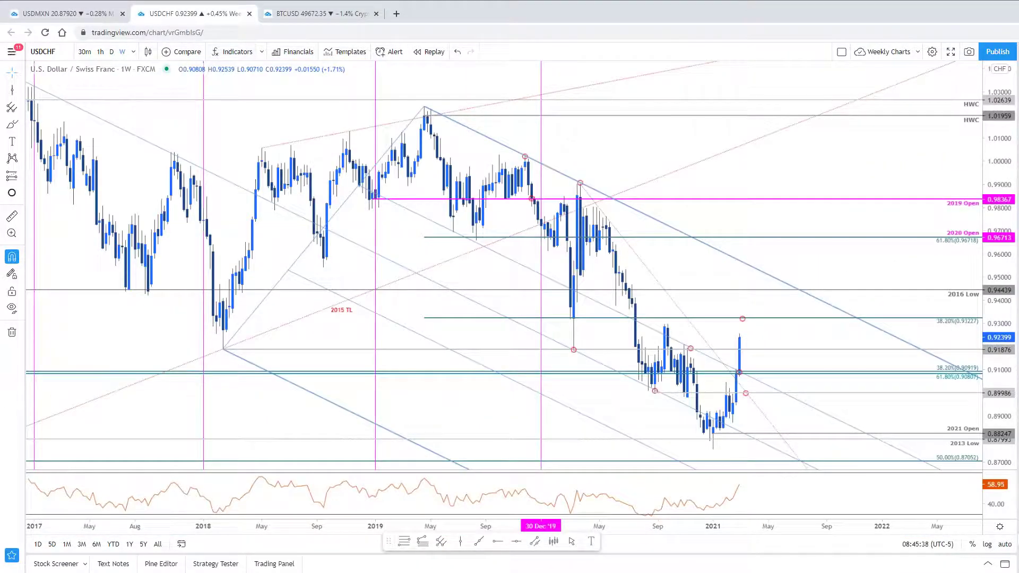
key("Down")
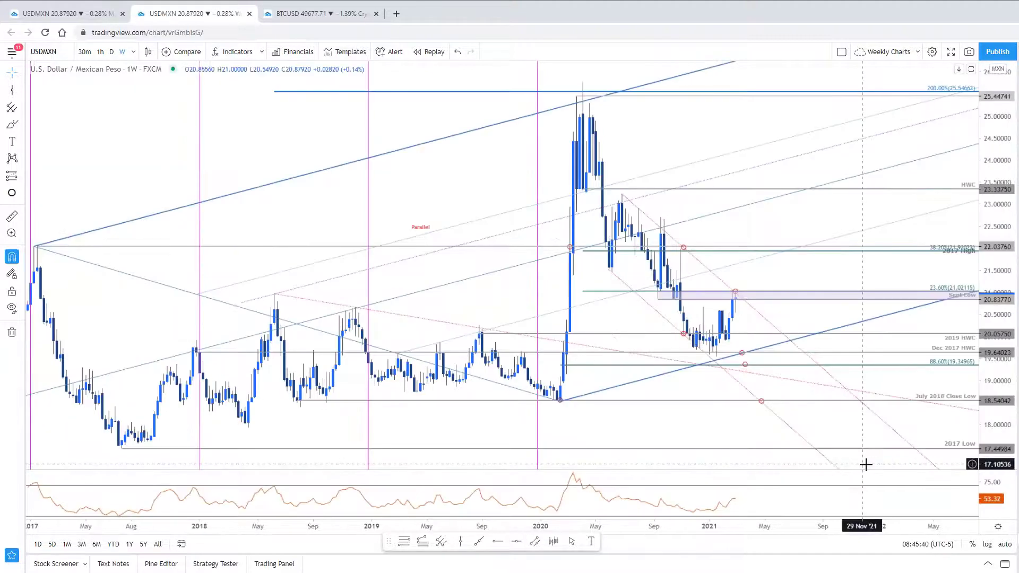
left_click(863, 291)
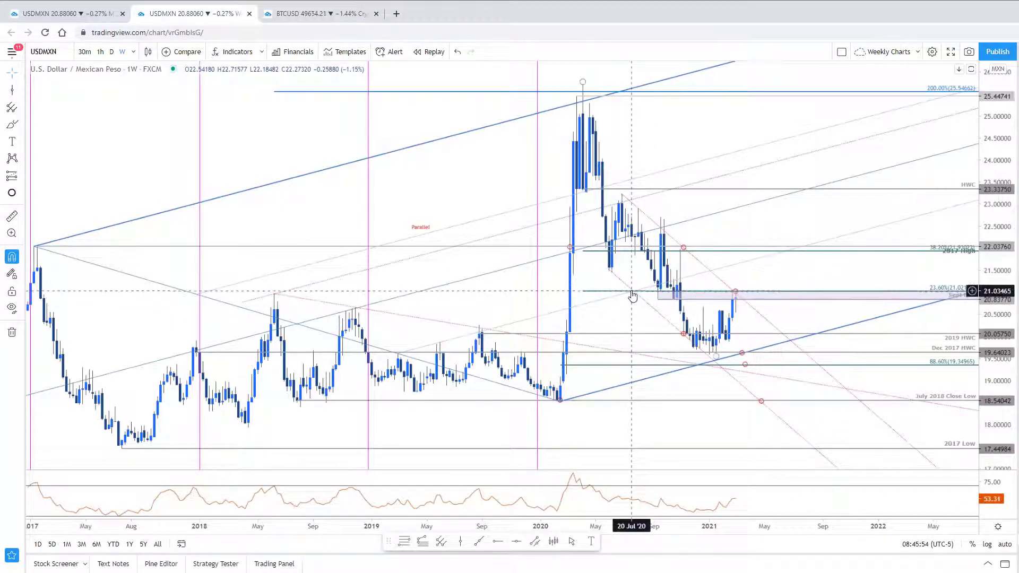
left_click(650, 219)
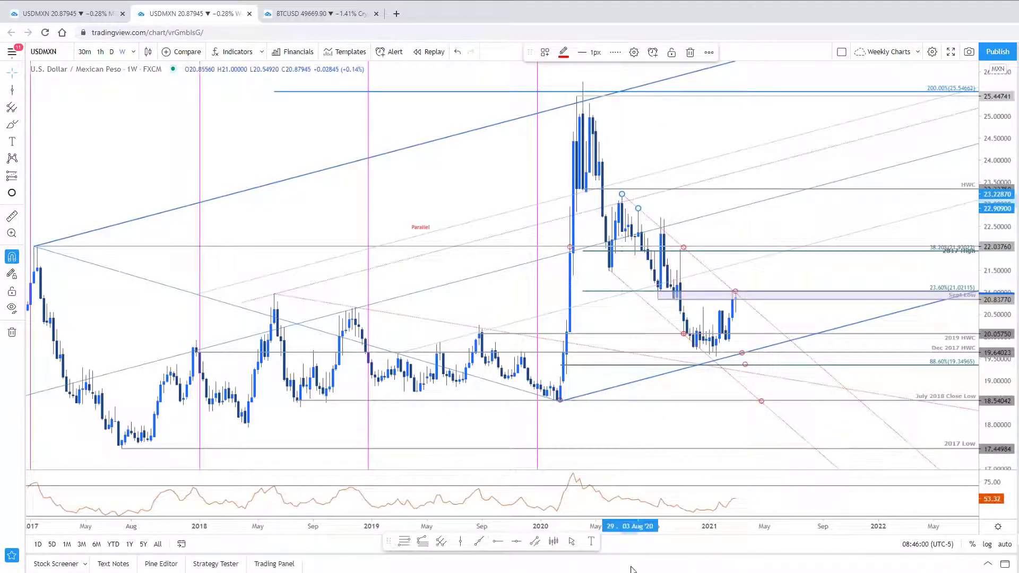
left_click_drag(391, 542, 443, 546)
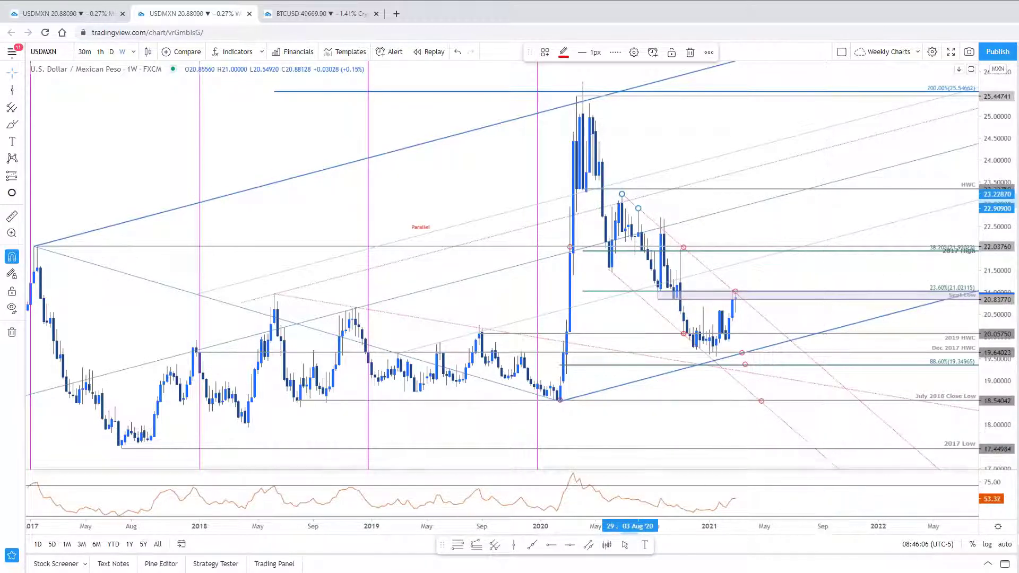
left_click(461, 184)
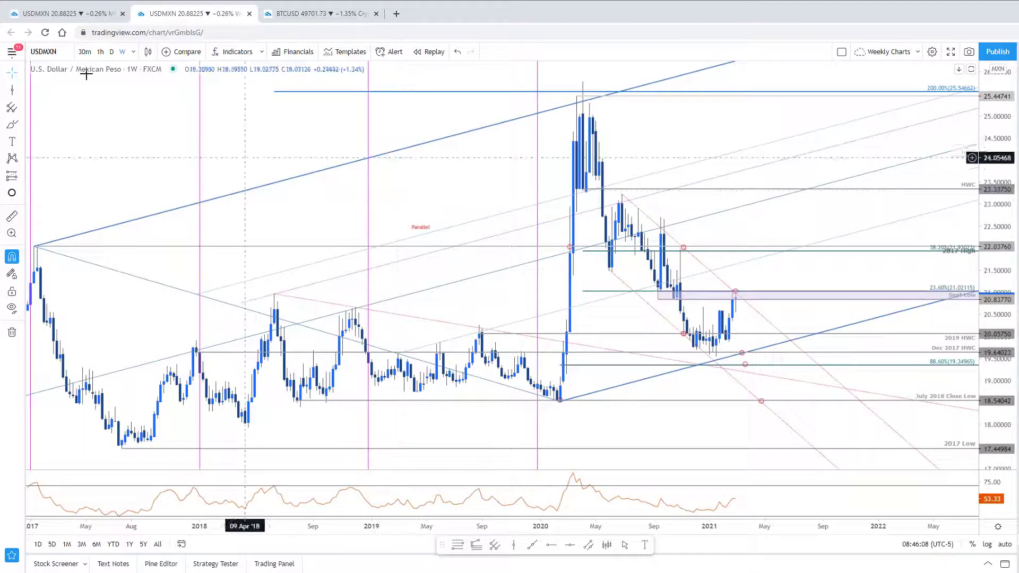
Switch both the 2-hour and the weekly charts to XAUUSD
left_click(59, 14)
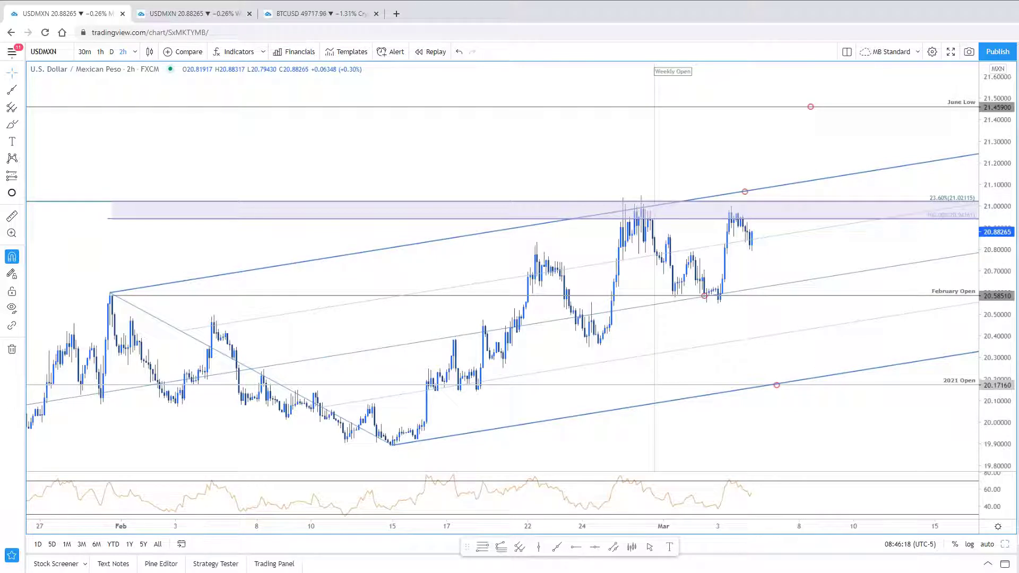
key("Down")
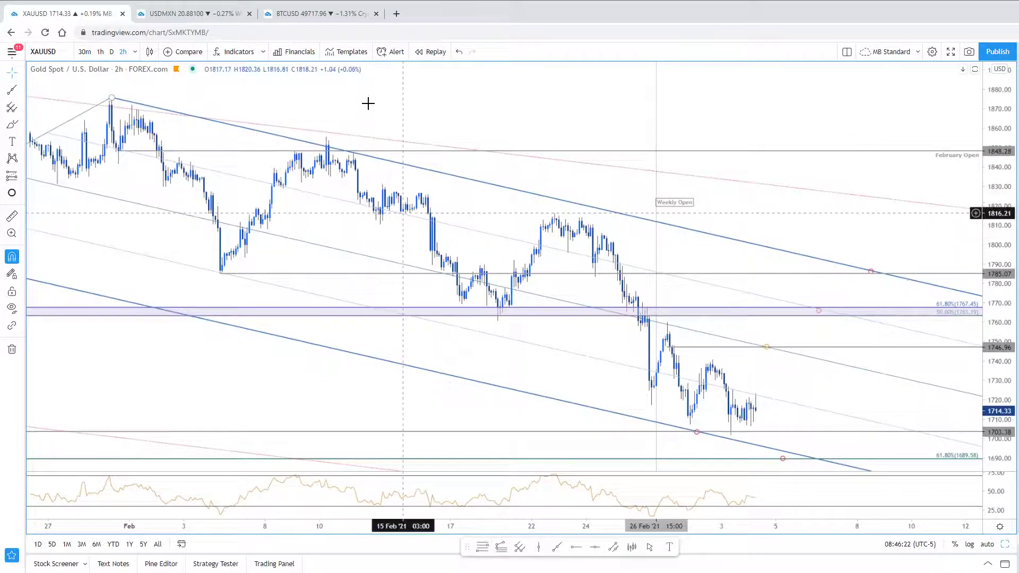
left_click(212, 15)
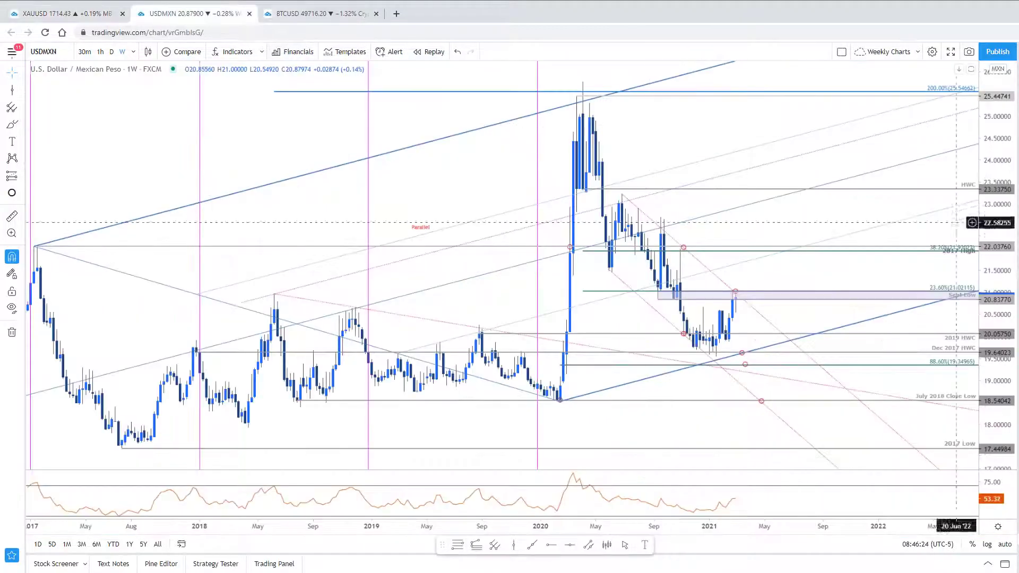
key("Down")
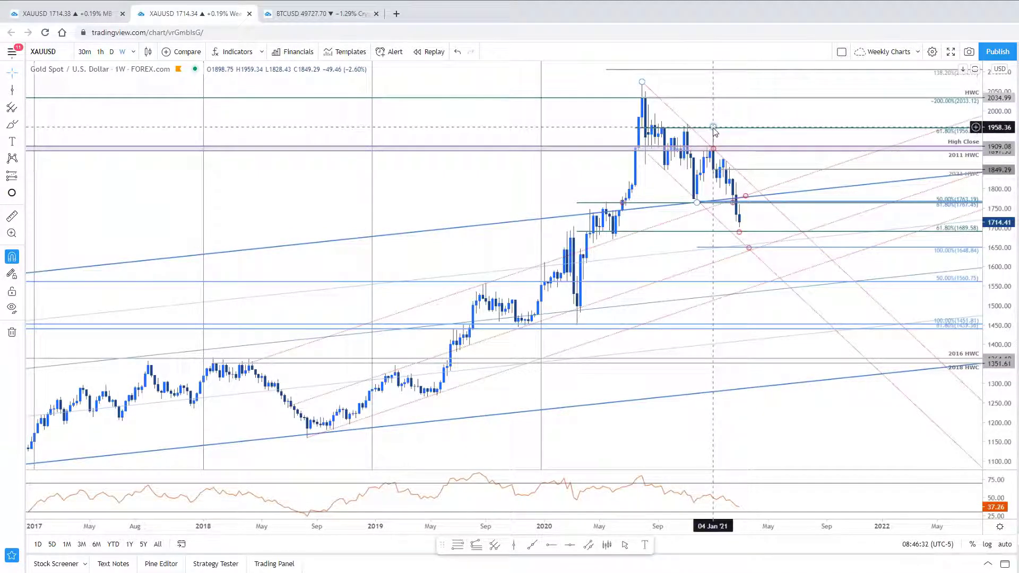
Add a vertical line at 04 Jan '21 on the weekly XAUUSD chart and send it to the back
left_click(515, 546)
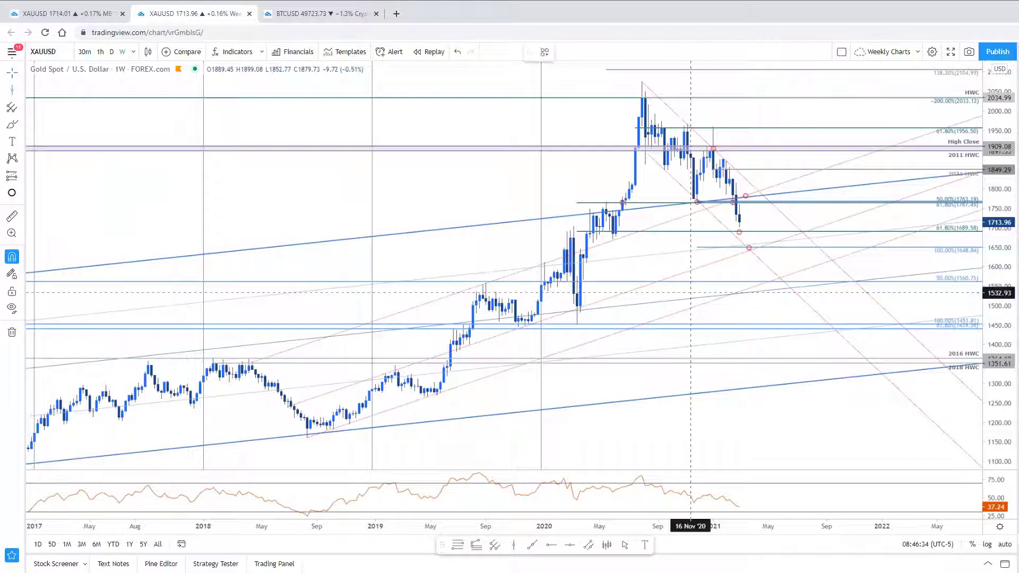
left_click(713, 266)
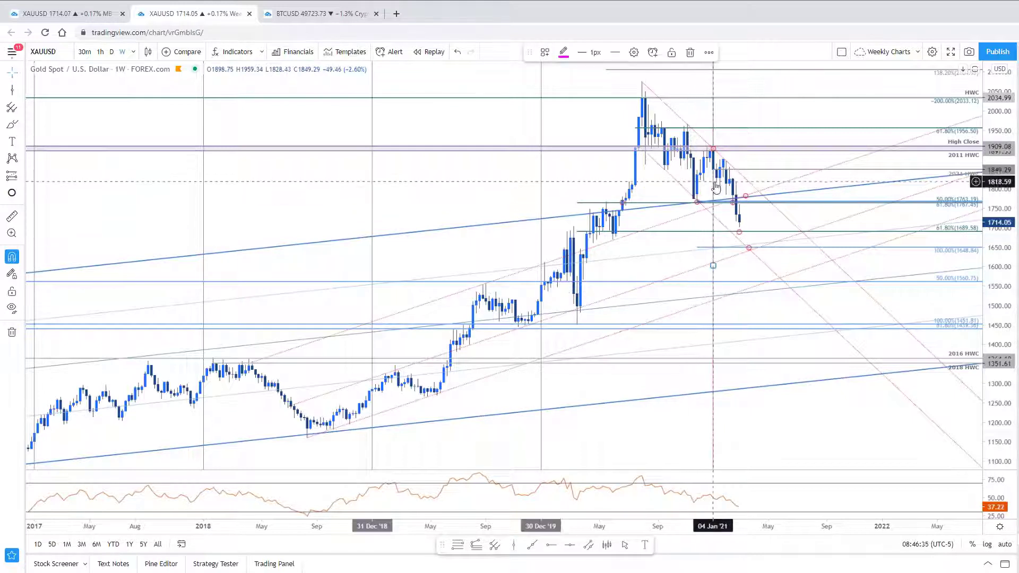
right_click(715, 110)
mouse_move(826, 158)
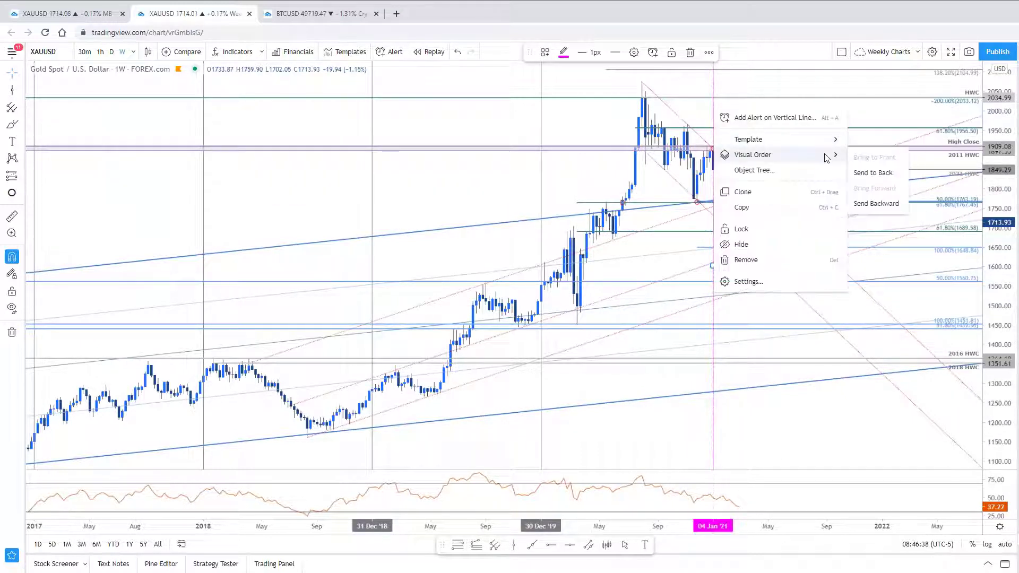
left_click(873, 173)
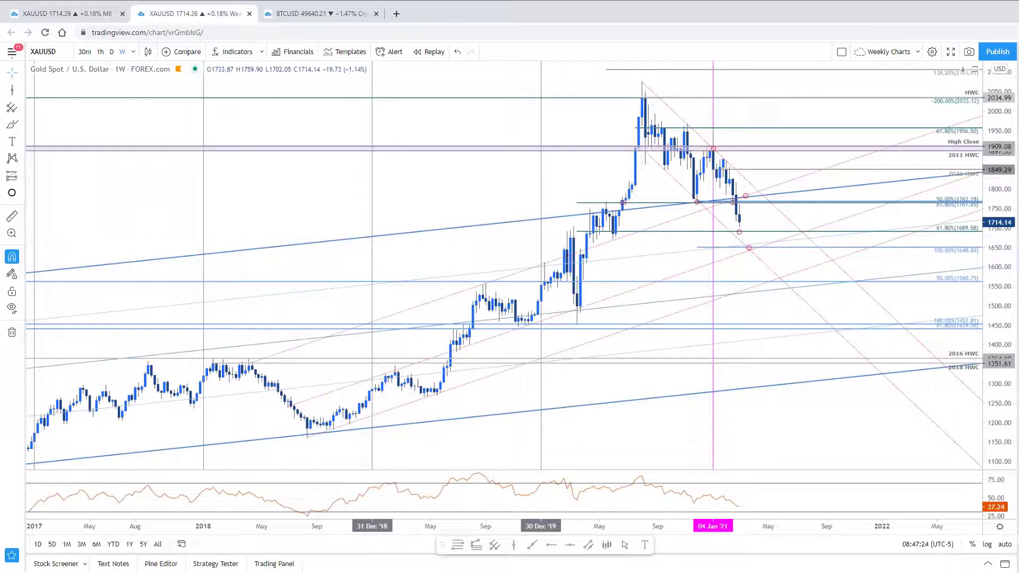
Return to the 2-hour XAUUSD chart, restore the side-by-side layout, and enlarge the daily chart with an adjusted price scale
left_click(66, 13)
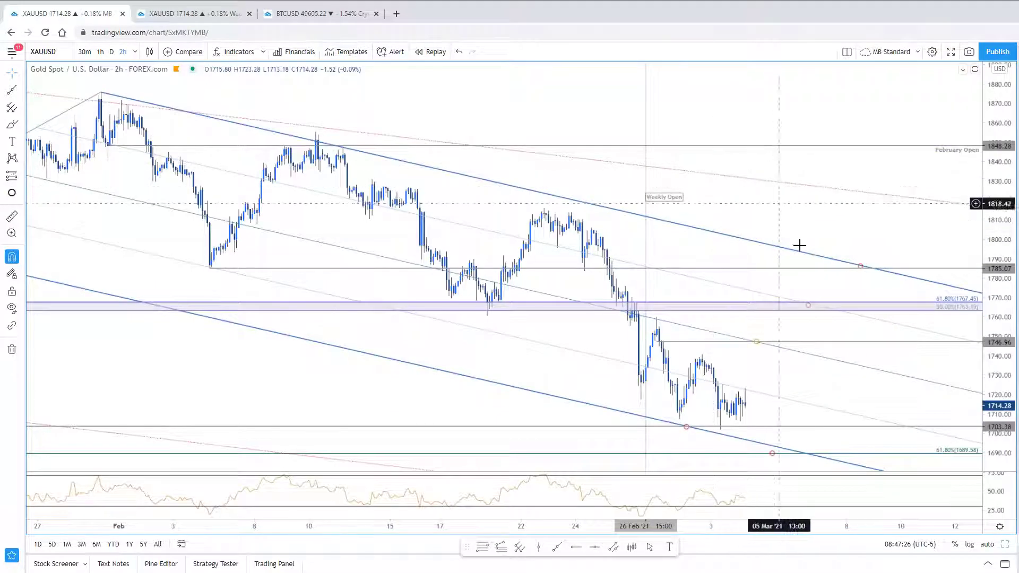
left_click(1005, 544)
left_click_drag(1000, 451, 1007, 518)
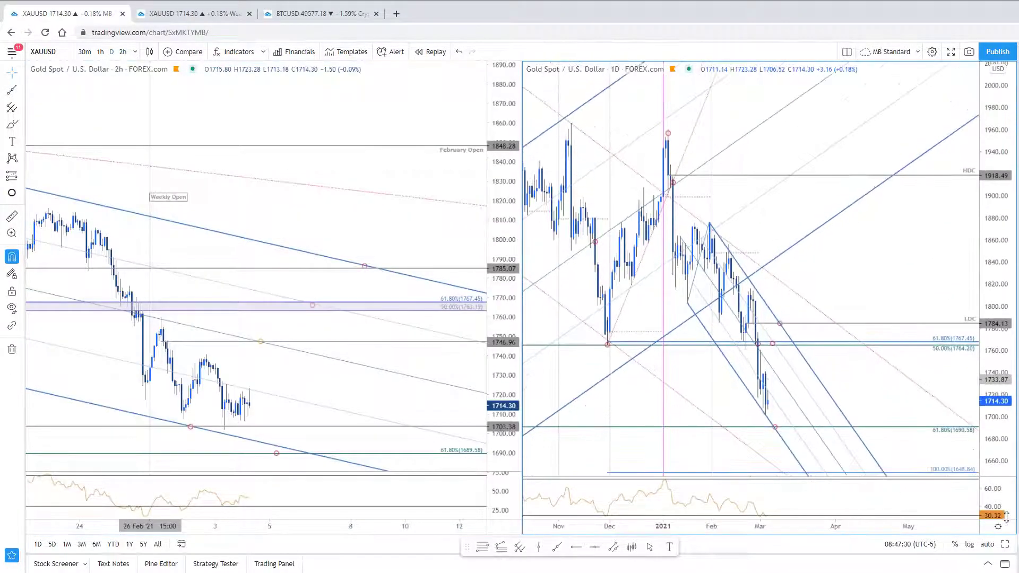
left_click(1005, 544)
Extend the daily XAUUSD view to cover price action since April 2020 and rescale its RSI pane around the 30 level
left_click_drag(1003, 232, 998, 350)
scroll(929, 297, "up", 1)
scroll(923, 274, "up", 3)
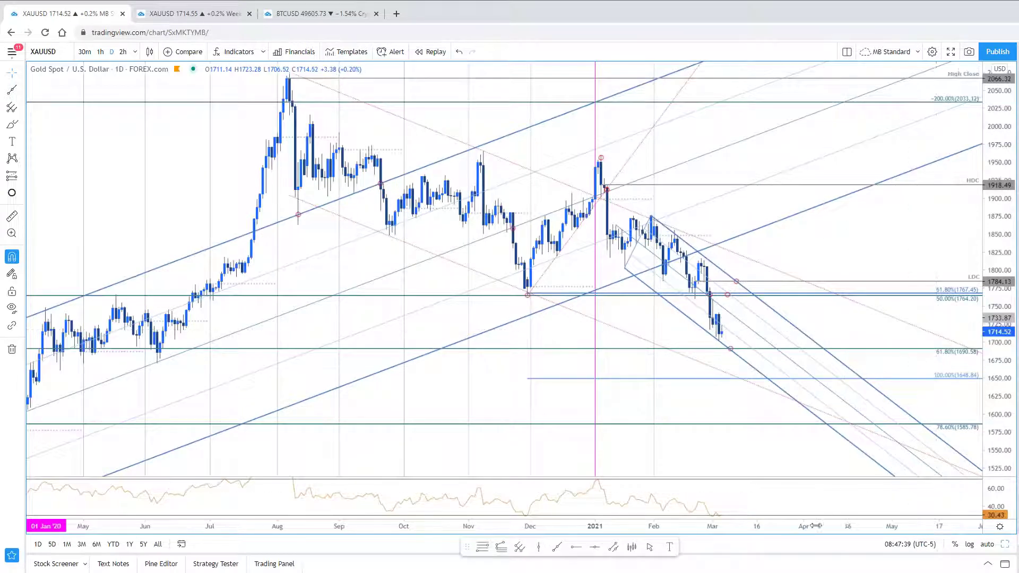
left_click_drag(830, 499, 853, 478)
left_click_drag(995, 501, 994, 483)
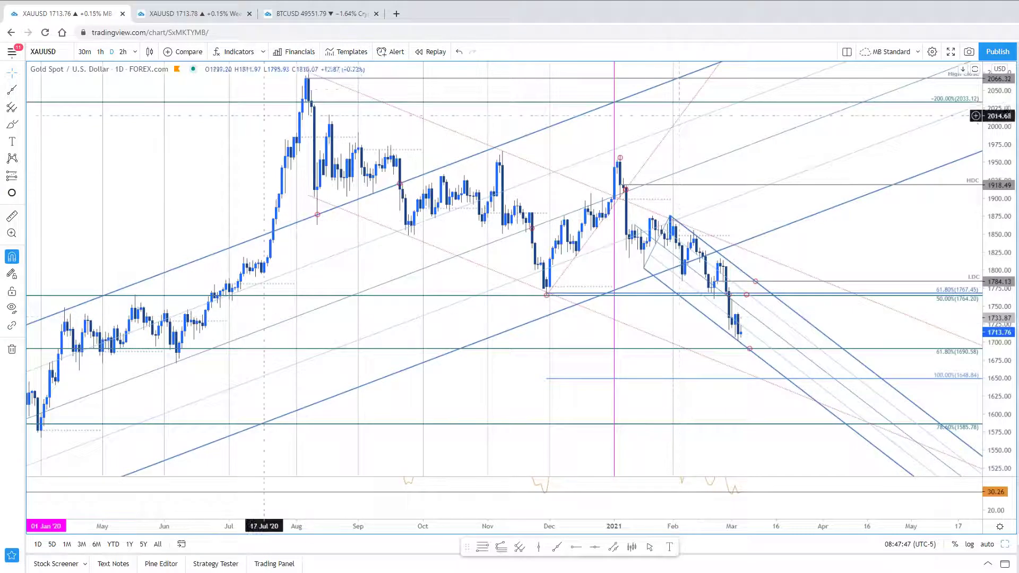
Display the daily XAUUSD chart as a line and rescale its RSI pane to show the range up to 75
left_click(149, 52)
left_click(166, 151)
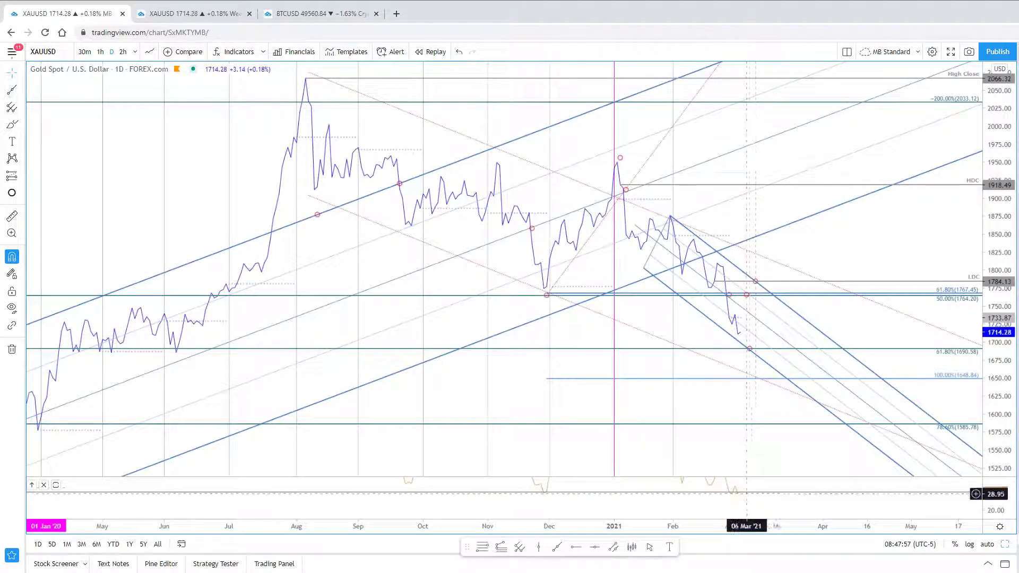
left_click_drag(768, 492, 775, 511)
left_click_drag(1002, 493, 1007, 509)
left_click_drag(932, 496, 938, 507)
left_click_drag(999, 492, 1003, 501)
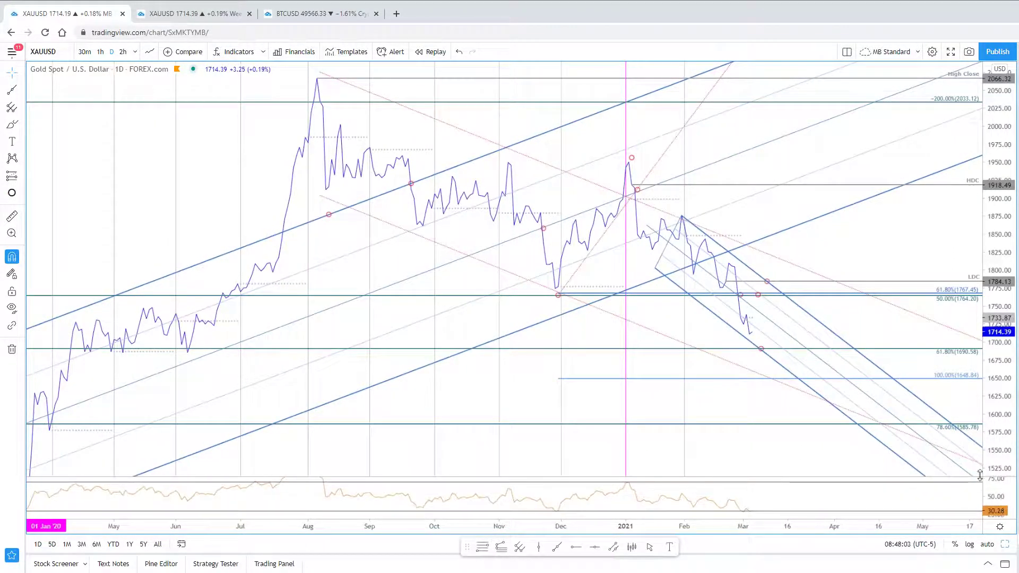
Set the daily XAUUSD chart back to candles and review price action since January 2020
left_click(150, 55)
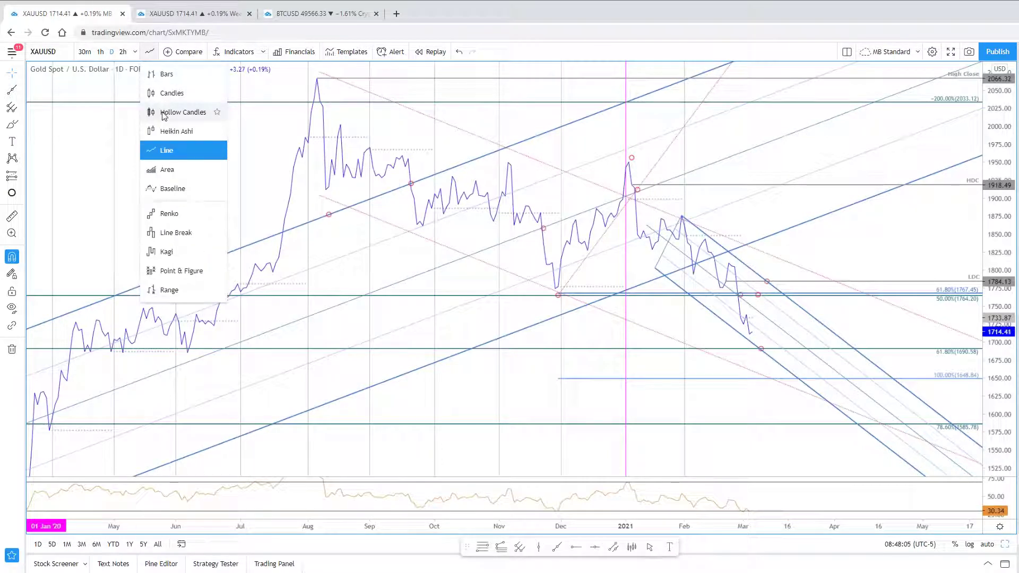
left_click(163, 113)
left_click(149, 52)
left_click(164, 99)
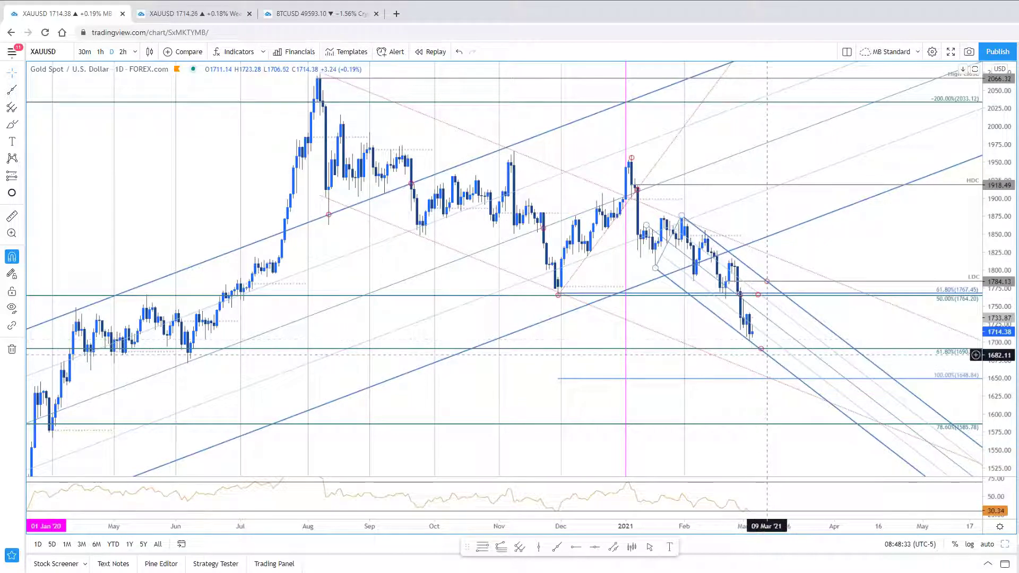
scroll(416, 348, "down", 3)
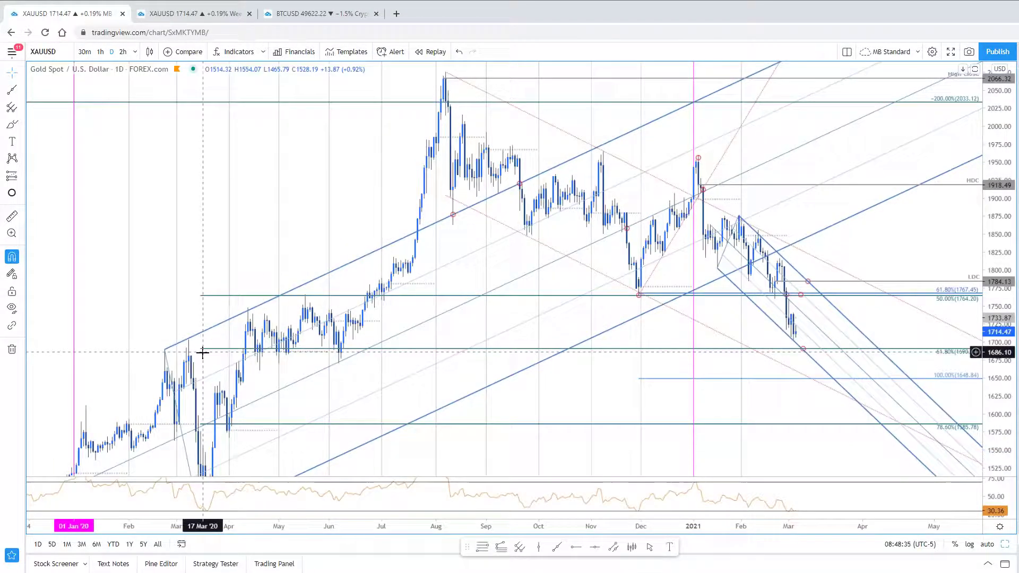
scroll(735, 402, "up", 2)
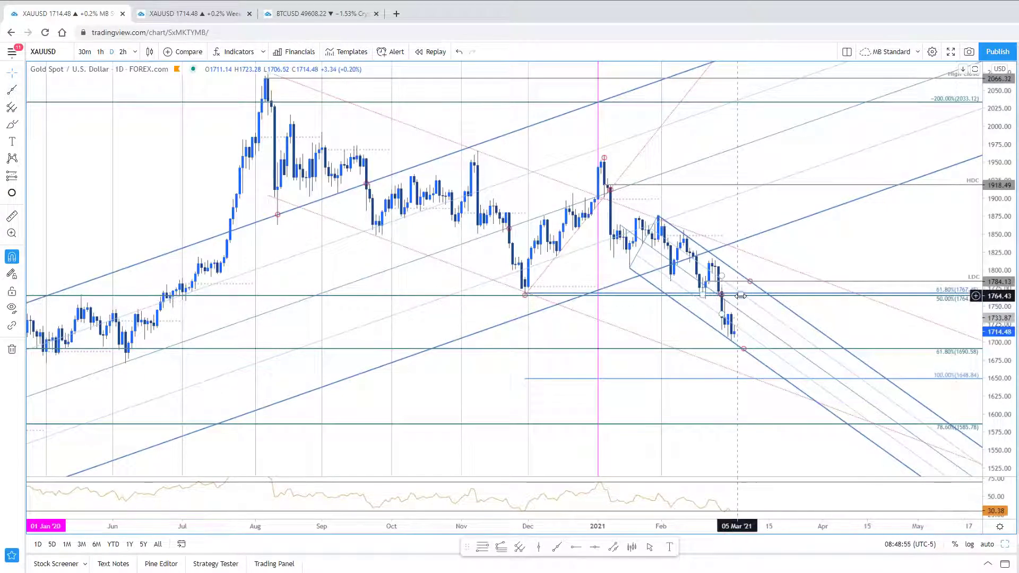
Delete the circle marker where the LDC level meets the upper descending channel line on the daily XAUUSD chart
left_click(752, 281)
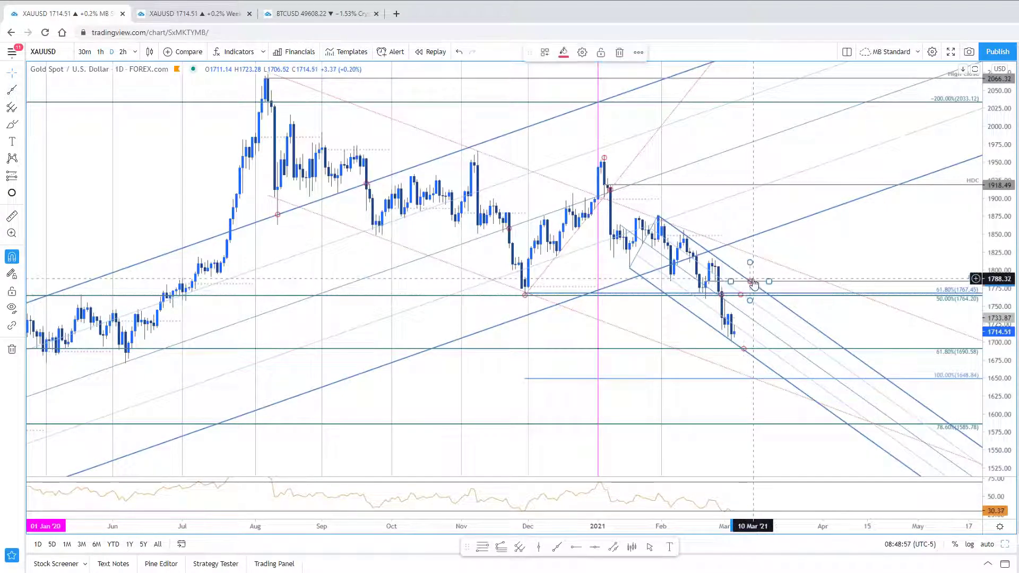
key("Delete")
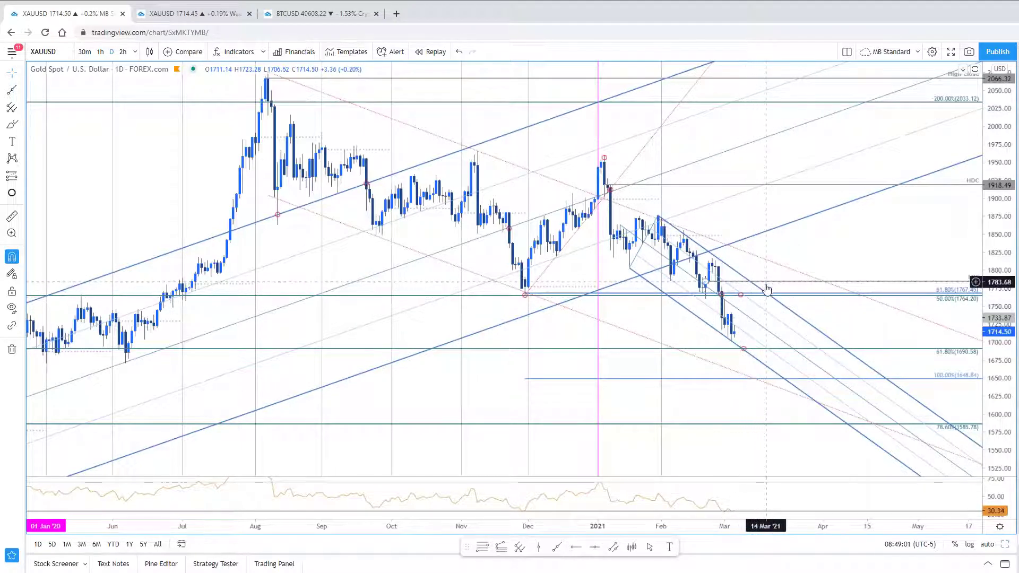
left_click(772, 315)
scroll(764, 444, "down", 3)
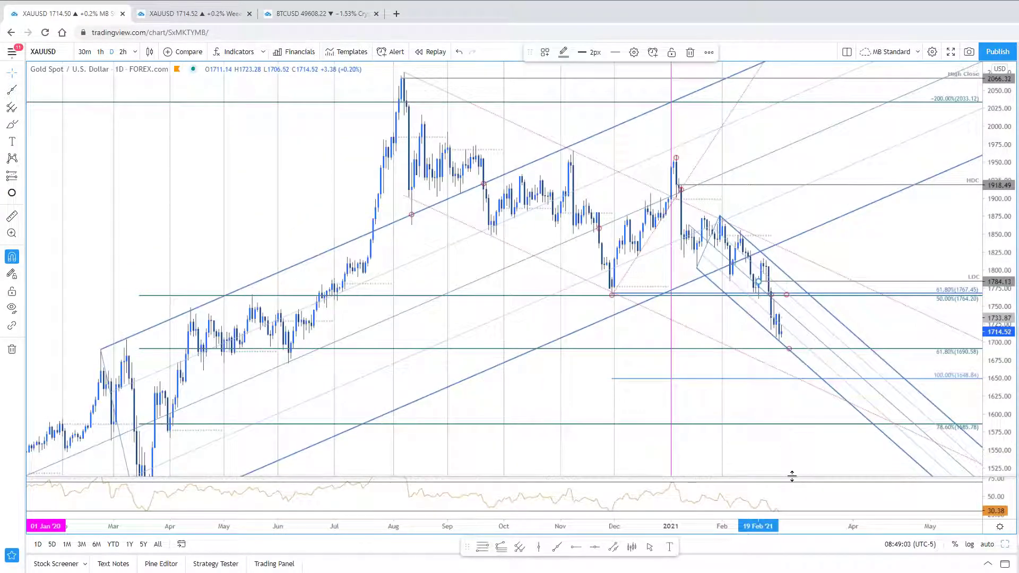
scroll(790, 476, "up", 1)
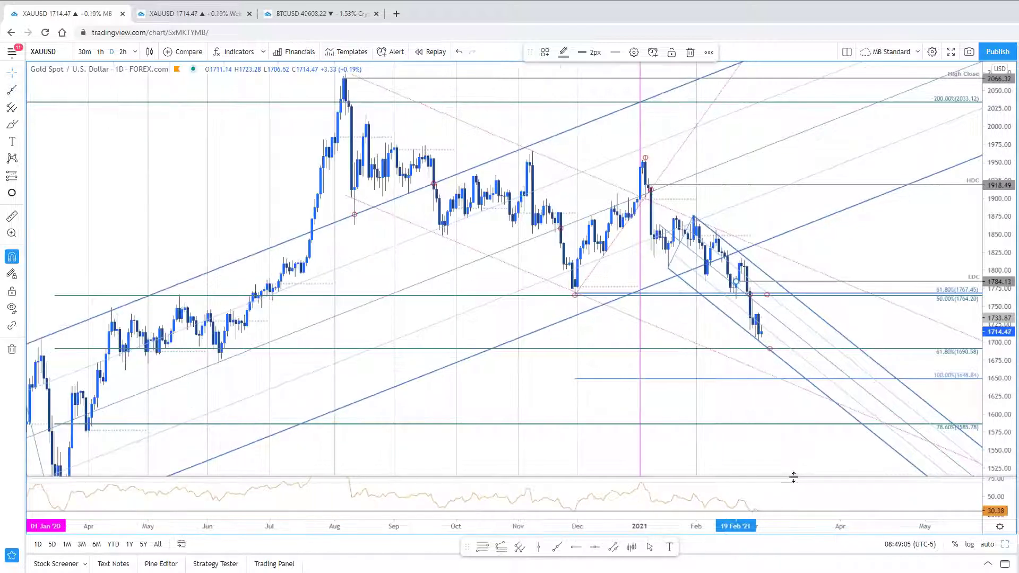
Switch from the enlarged daily chart to an enlarged 2-hour XAUUSD chart and frame the descending channel down to the 1650 area
left_click(1006, 546)
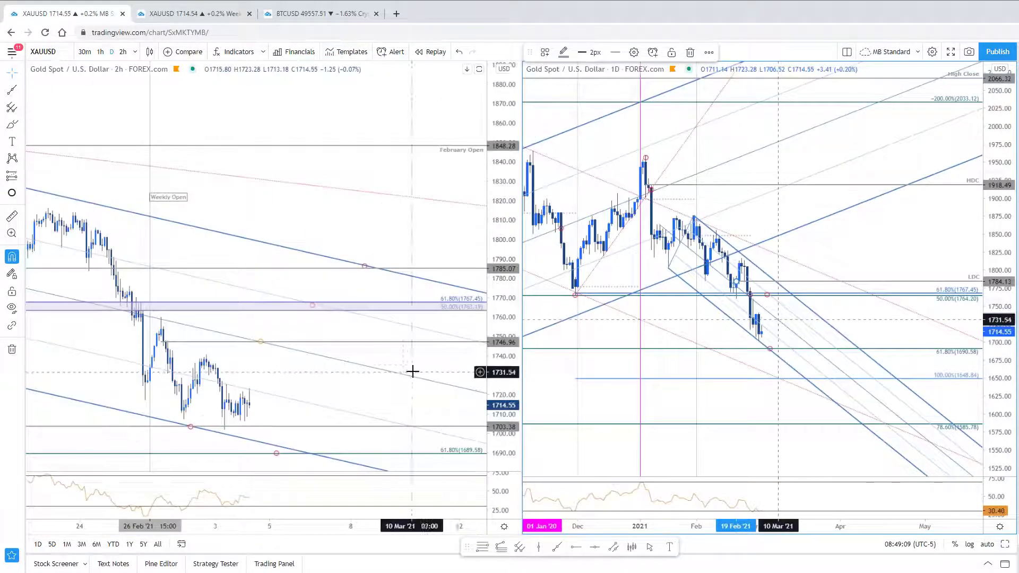
left_click(413, 371)
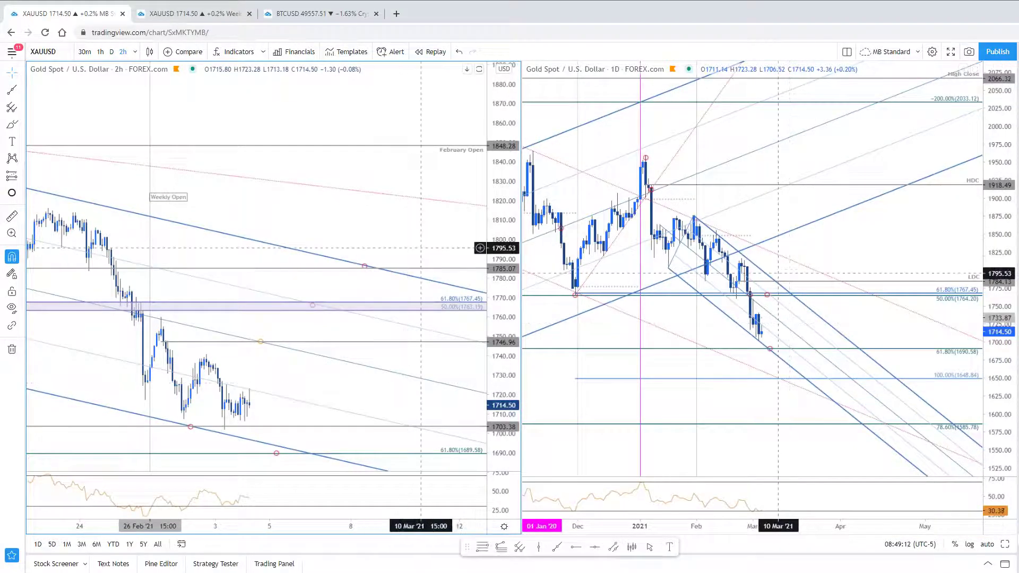
left_click(1005, 544)
scroll(531, 98, "down", 2)
scroll(330, 357, "down", 2)
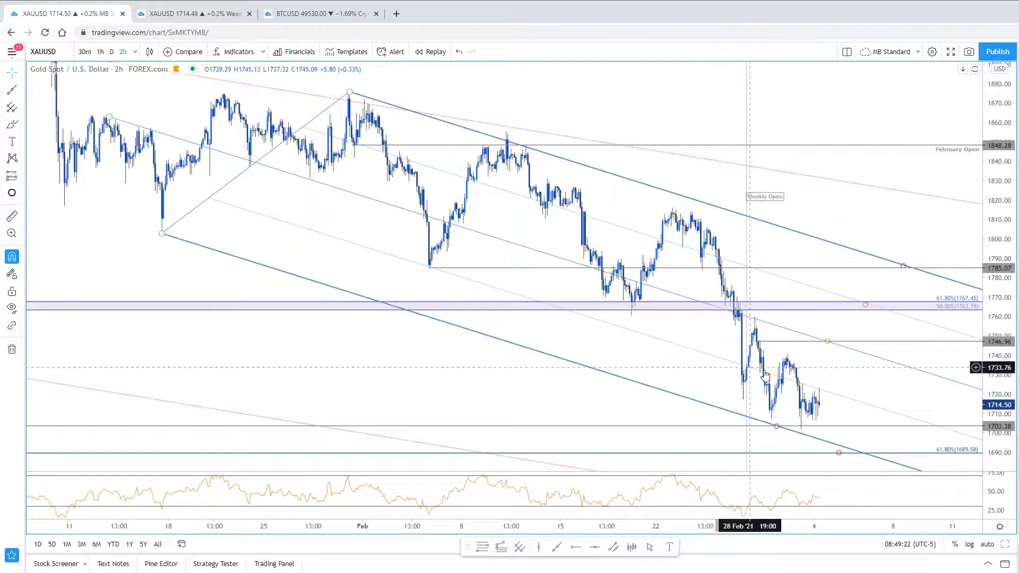
scroll(837, 389, "up", 2)
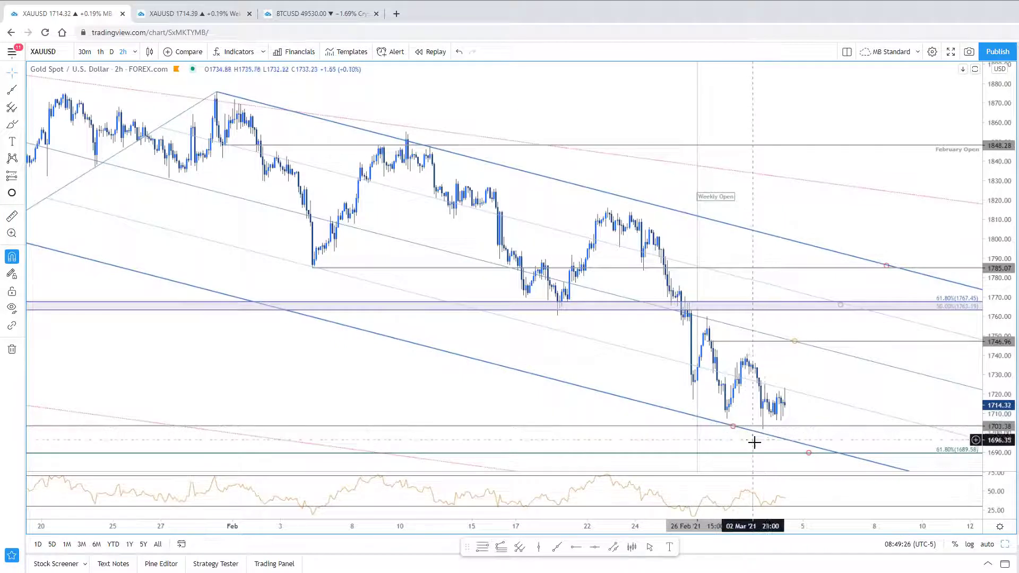
left_click_drag(867, 357, 915, 272)
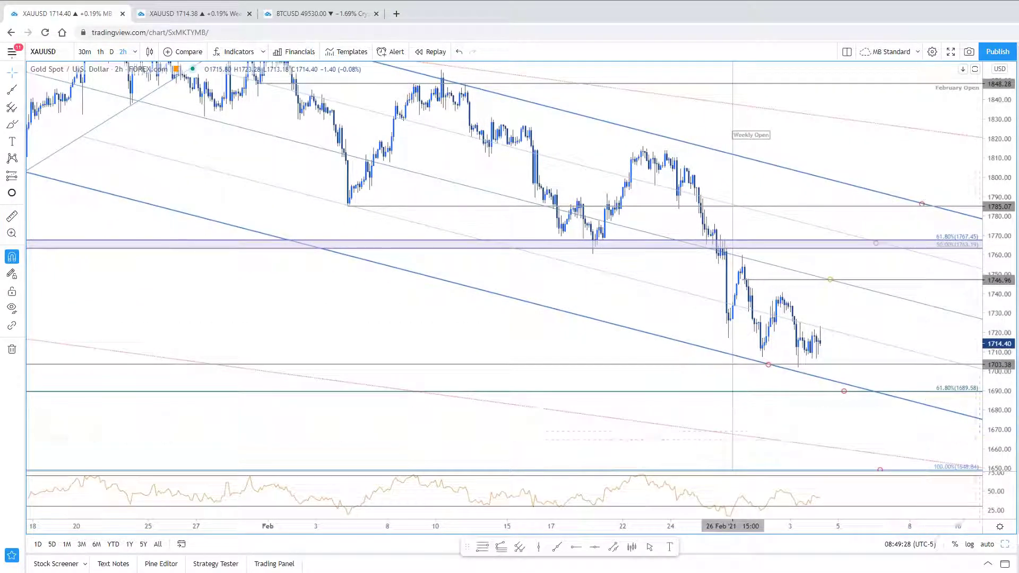
Switch to the SB Intraday Update page, replace the open USDMXN image with the Gold chart image, and return to TradingView
key("alt+Tab")
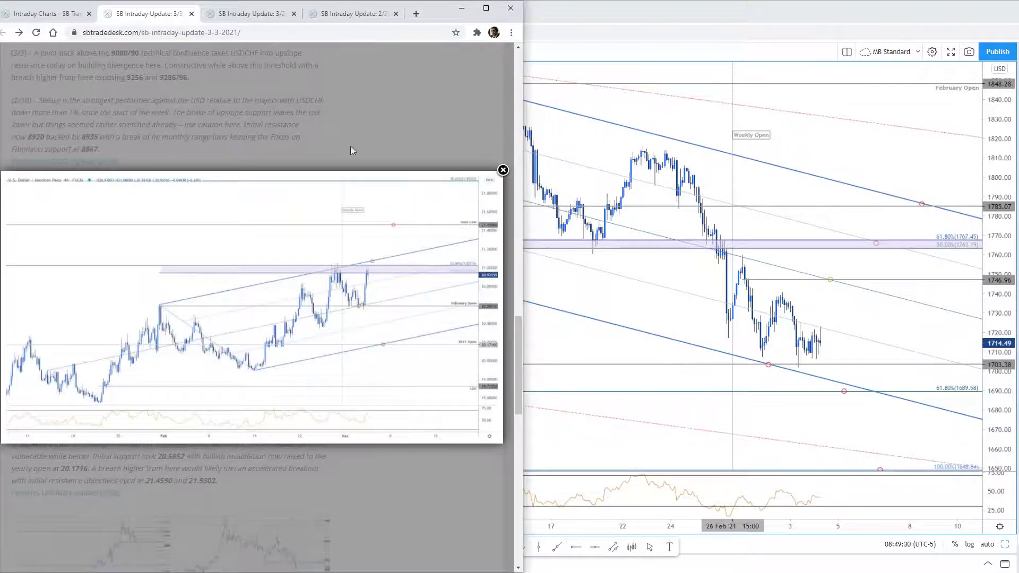
left_click(351, 150)
scroll(289, 324, "down", 8)
left_click(289, 324)
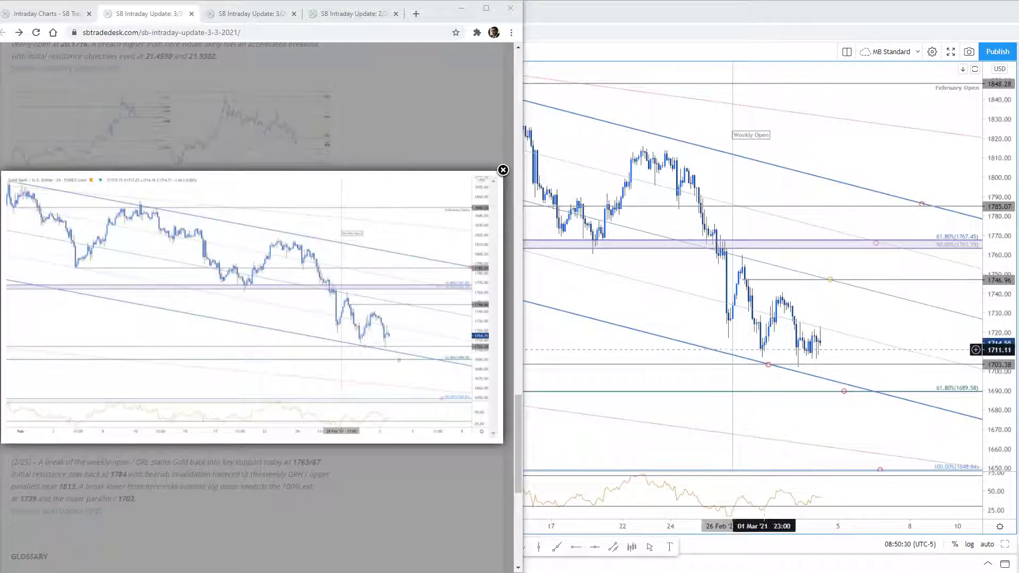
left_click(766, 354)
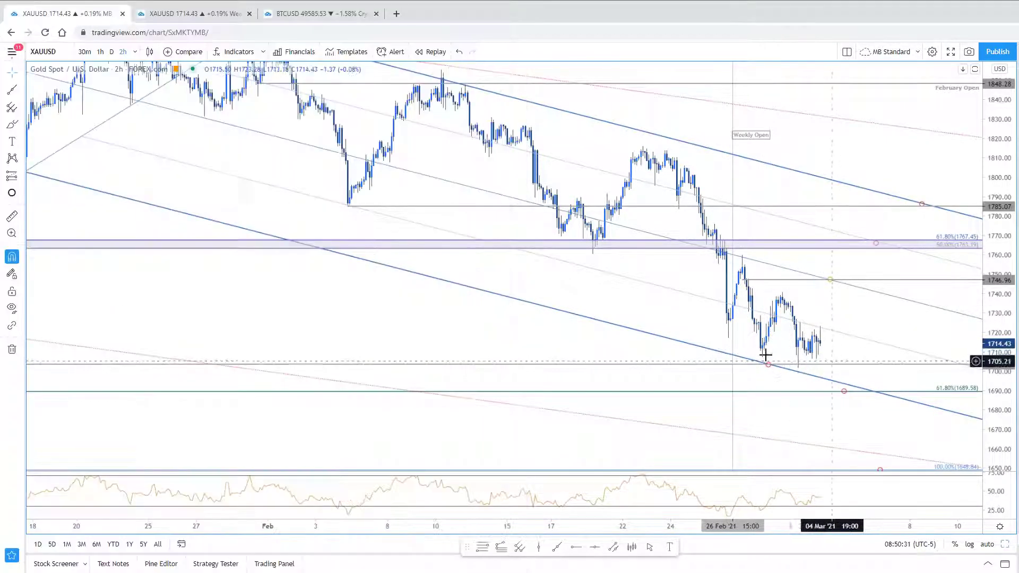
View the 2-hour XAUUSD chart as a line alongside its RSI, and return it to candles
left_click(149, 51)
left_click(191, 150)
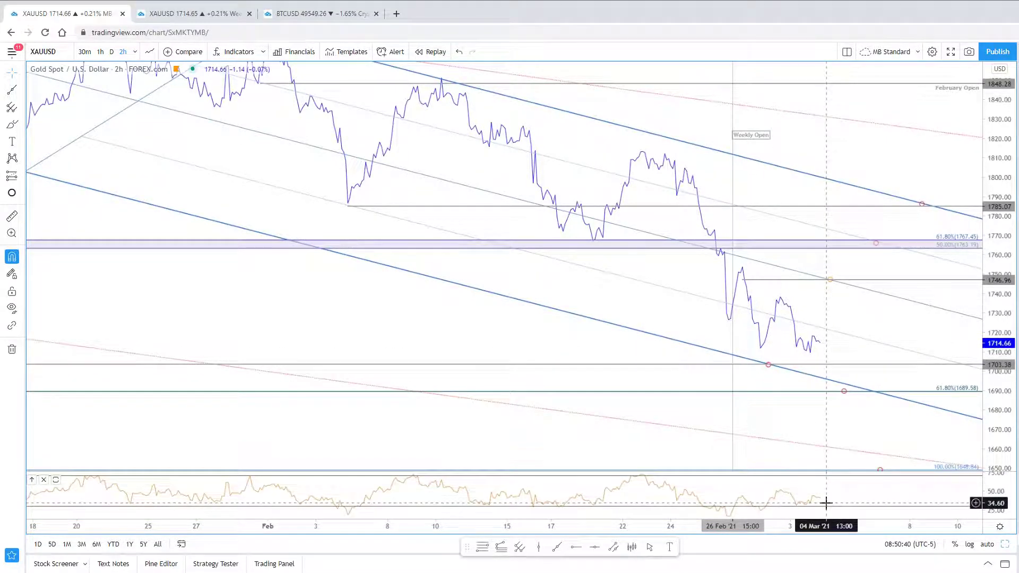
left_click(149, 51)
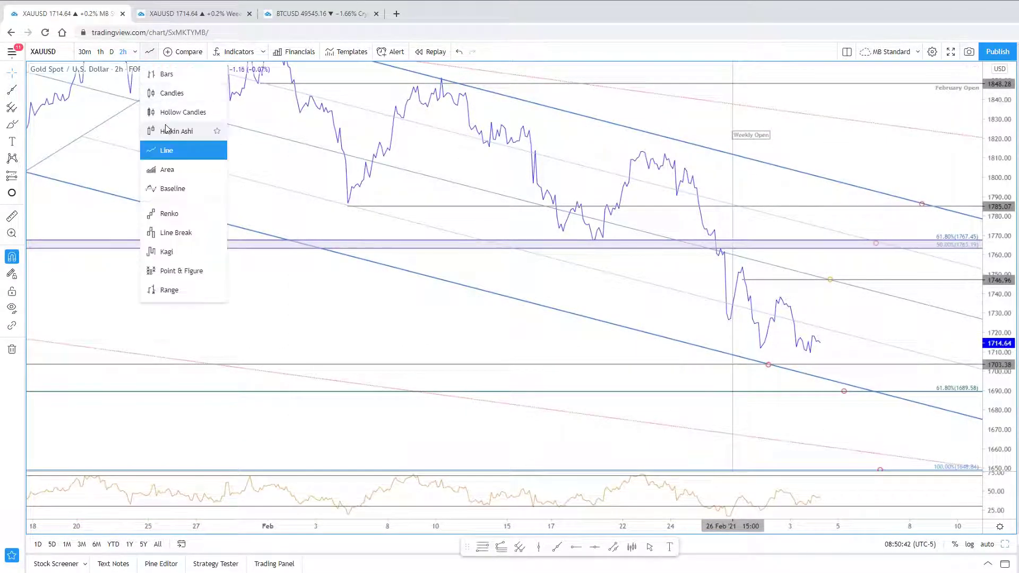
left_click(170, 93)
Rescale and reposition the 2-hour XAUUSD chart to examine the levels between 1785 and the 100% extension at 1648.84
left_click_drag(806, 309, 751, 298)
scroll(864, 354, "up", 1)
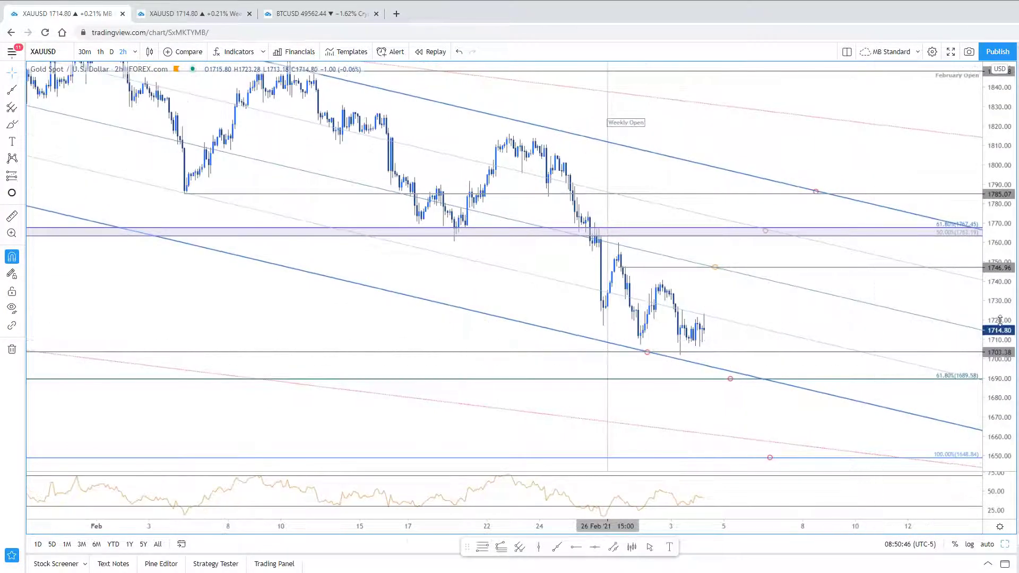
left_click_drag(1000, 321, 1000, 331)
left_click_drag(761, 302, 800, 312)
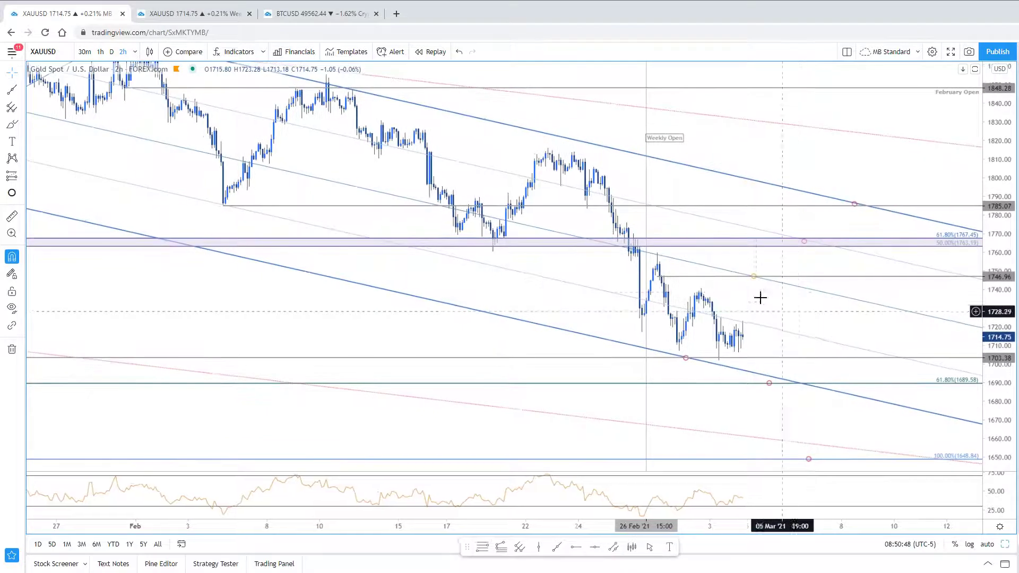
left_click_drag(780, 351, 782, 356)
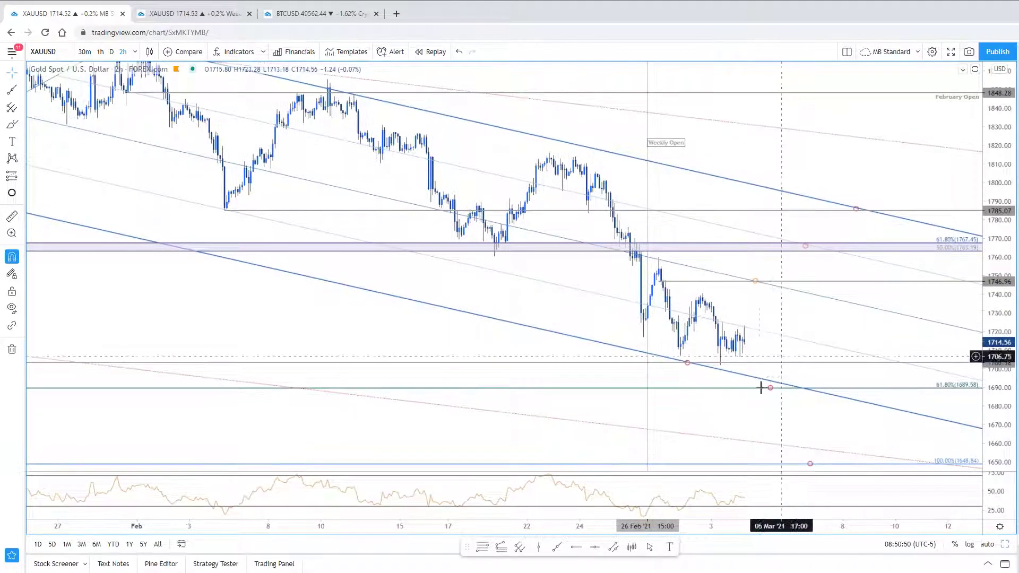
left_click(770, 388)
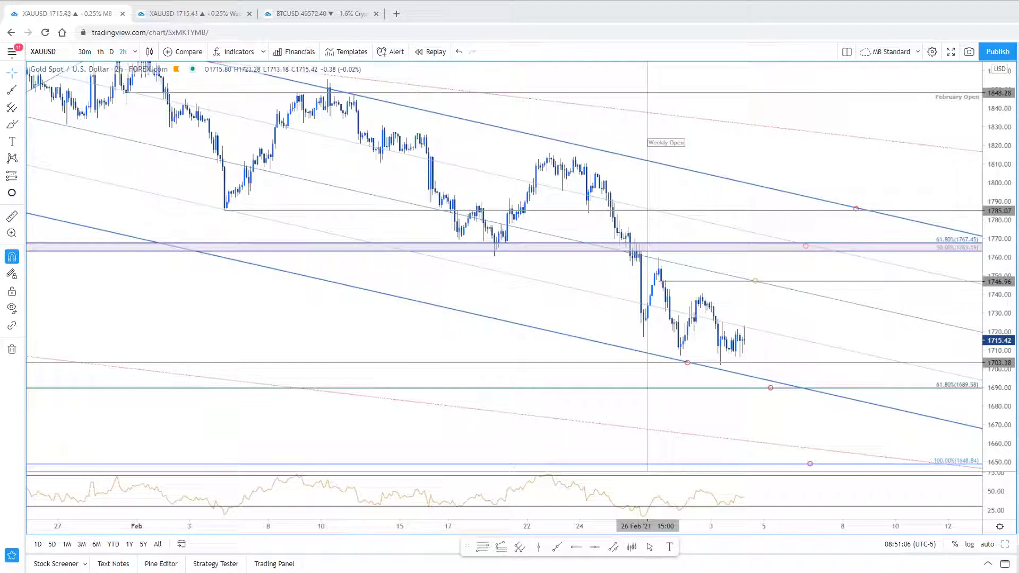
Change the charts to XAGUSD and restore the side-by-side 2-hour and daily layout
key("Down")
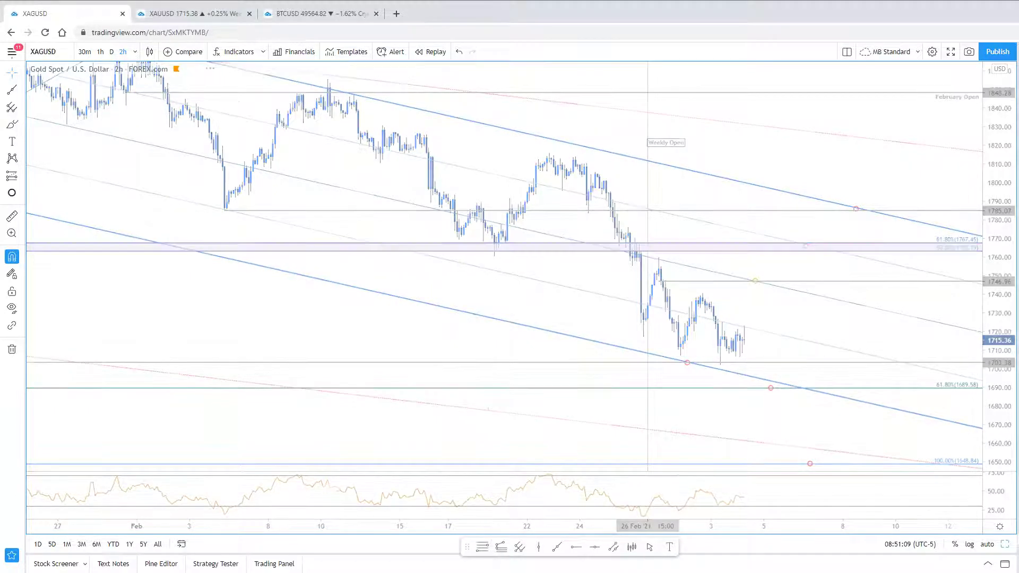
left_click_drag(819, 205, 799, 110)
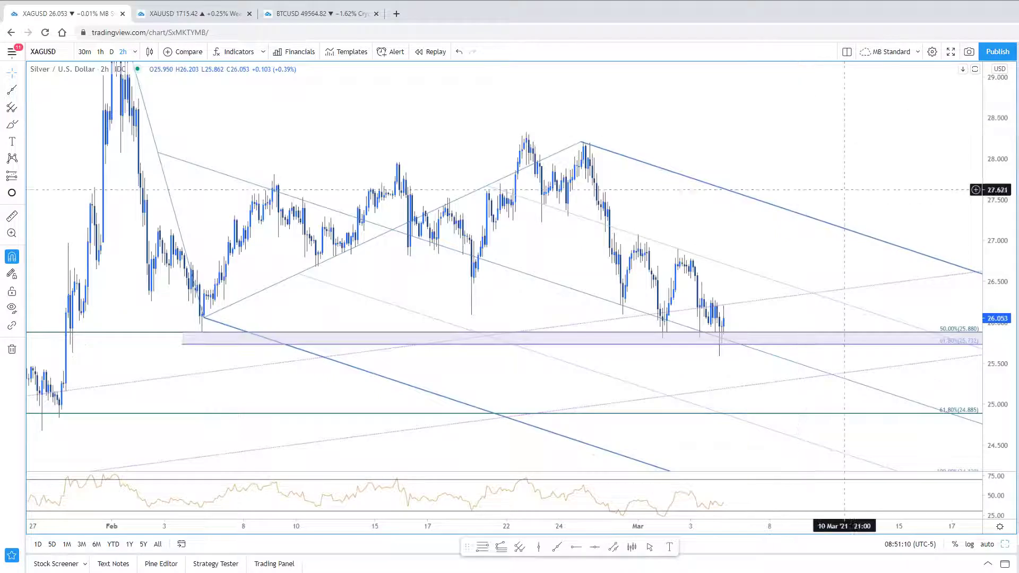
left_click(1004, 545)
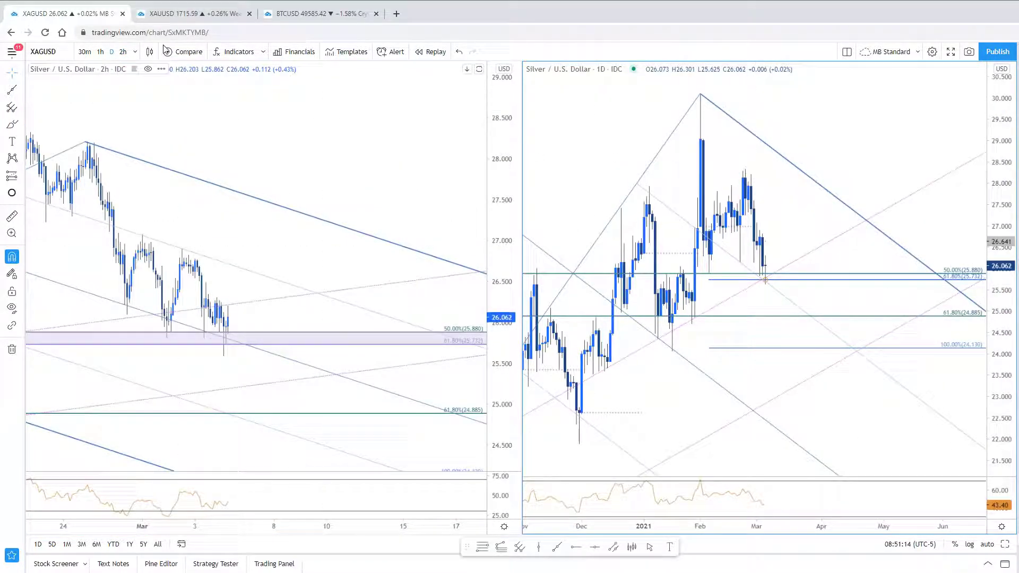
Open the weekly XAGUSD chart and compress its price scale to show the range from about 11 to 31
left_click(191, 14)
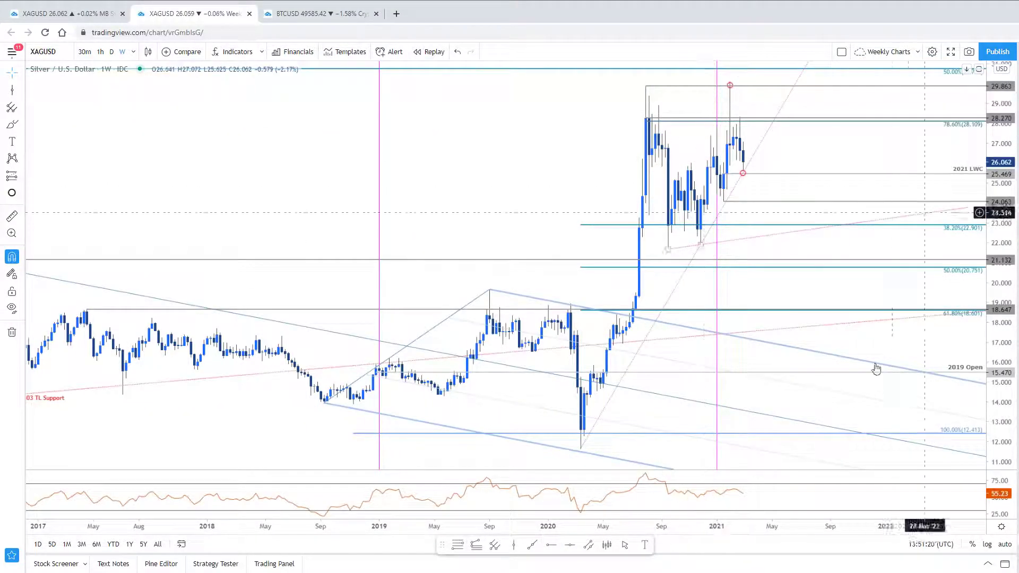
mouse_move(1004, 221)
left_mouse_down()
mouse_move(1003, 328)
mouse_move(1007, 220)
left_mouse_up()
scroll(691, 361, "up", 2)
scroll(645, 384, "down", 2)
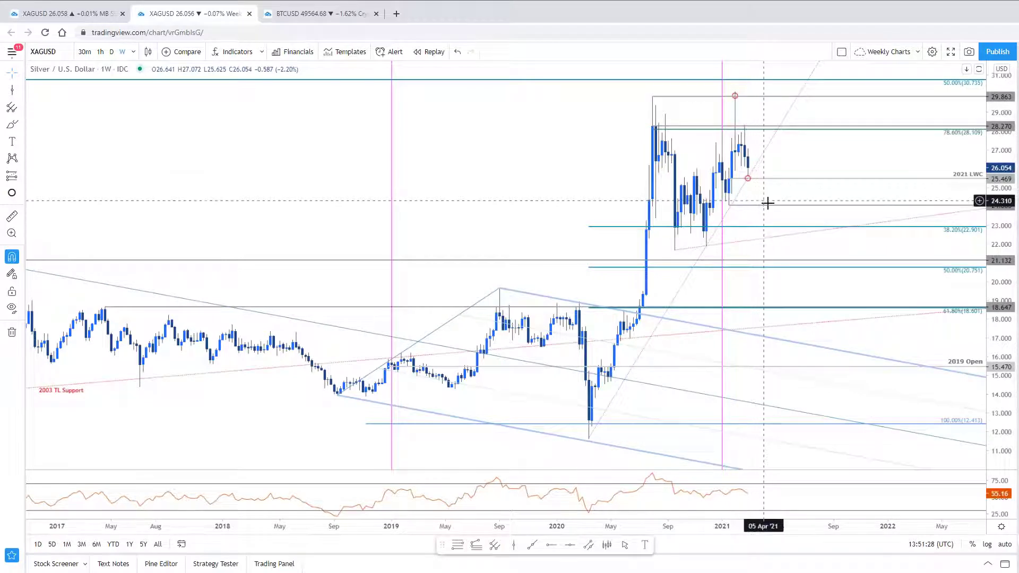
scroll(767, 201, "up", 1)
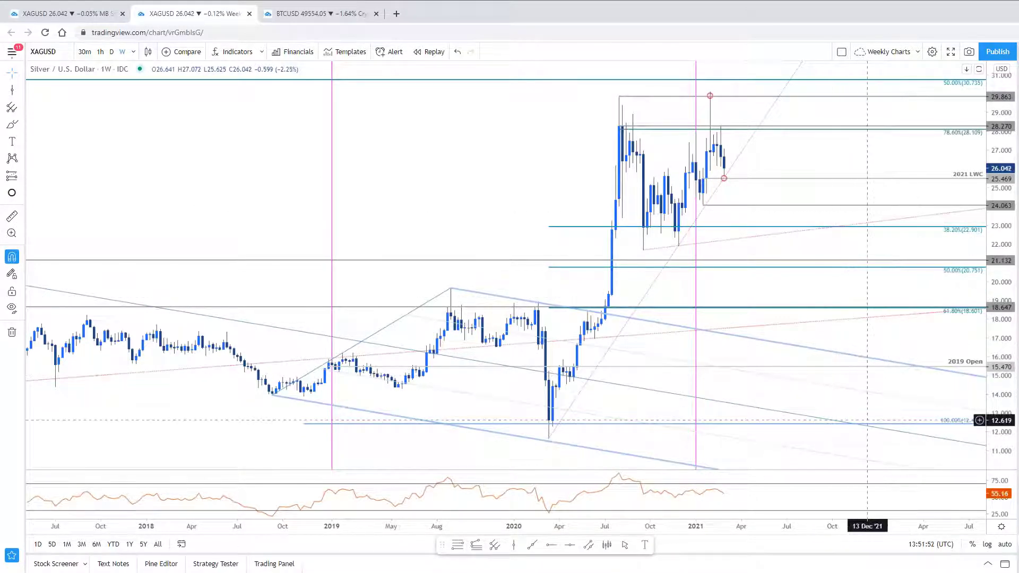
Return to the side-by-side layout, enlarge the daily XAGUSD chart, and rescale it to show price action since May 2020
left_click(103, 14)
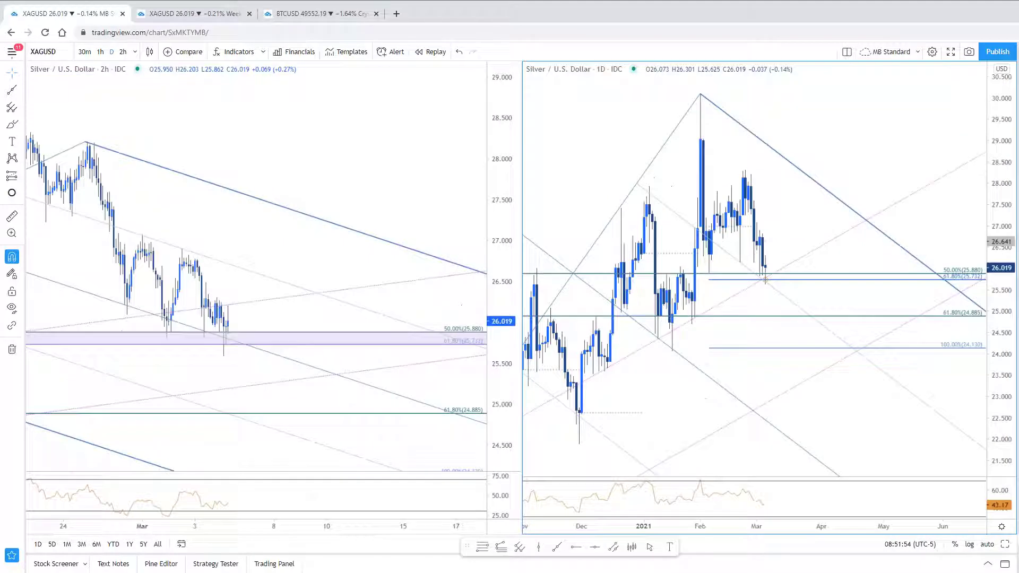
left_click(425, 387)
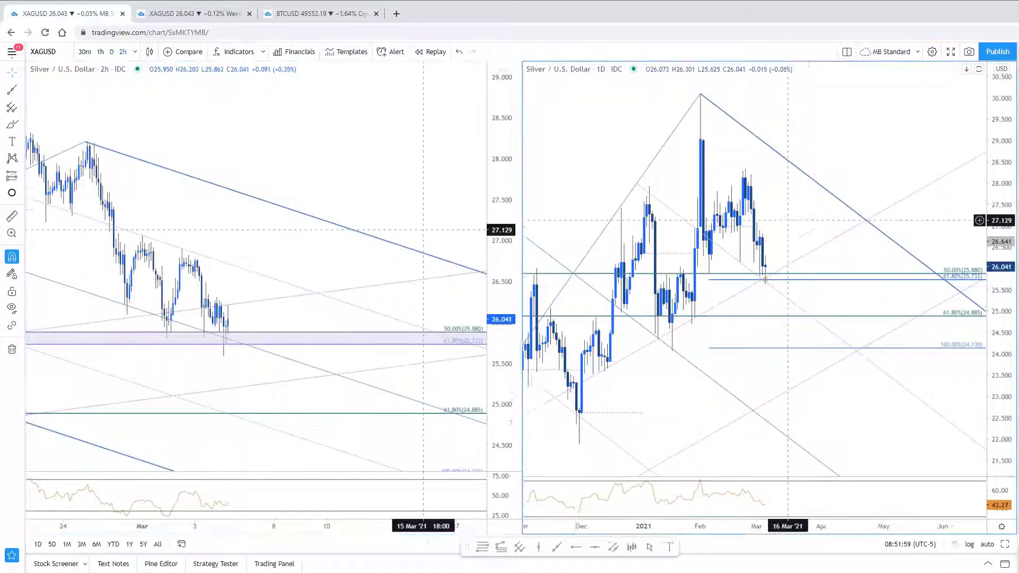
left_click_drag(797, 214, 802, 208)
left_click(1005, 544)
left_click_drag(1007, 243, 1003, 316)
left_click_drag(865, 171, 764, 134)
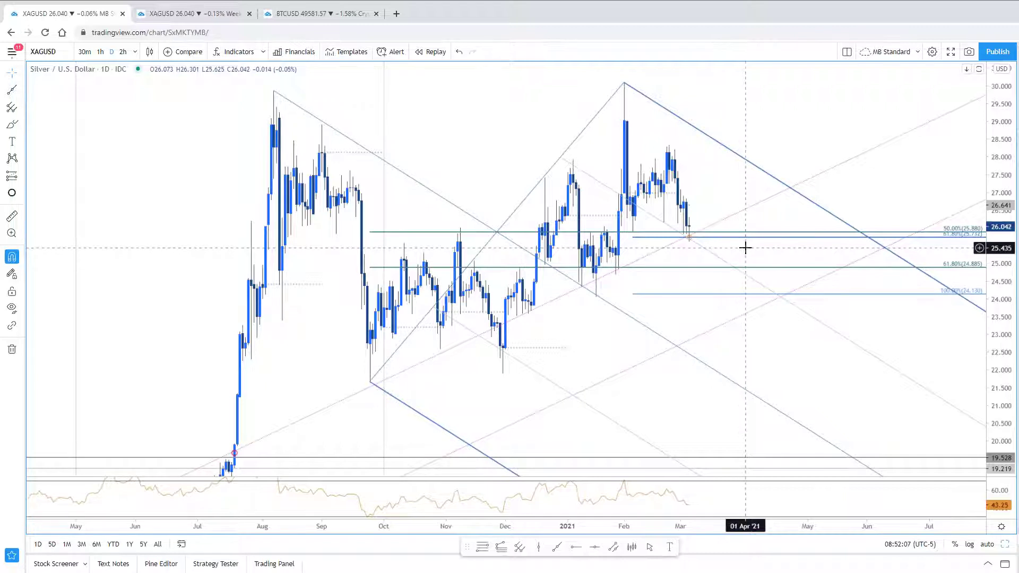
Inspect the anchor points of the Fibonacci extension near 25.7 and the pitchfork's September 2020 to February 2021 points on the daily XAGUSD chart
left_click(697, 237)
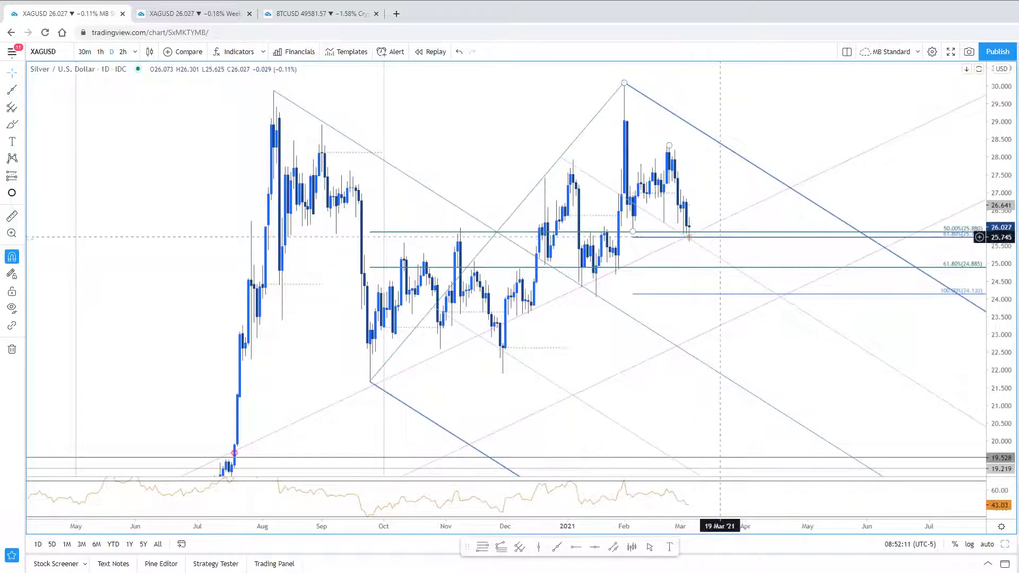
left_click(720, 238)
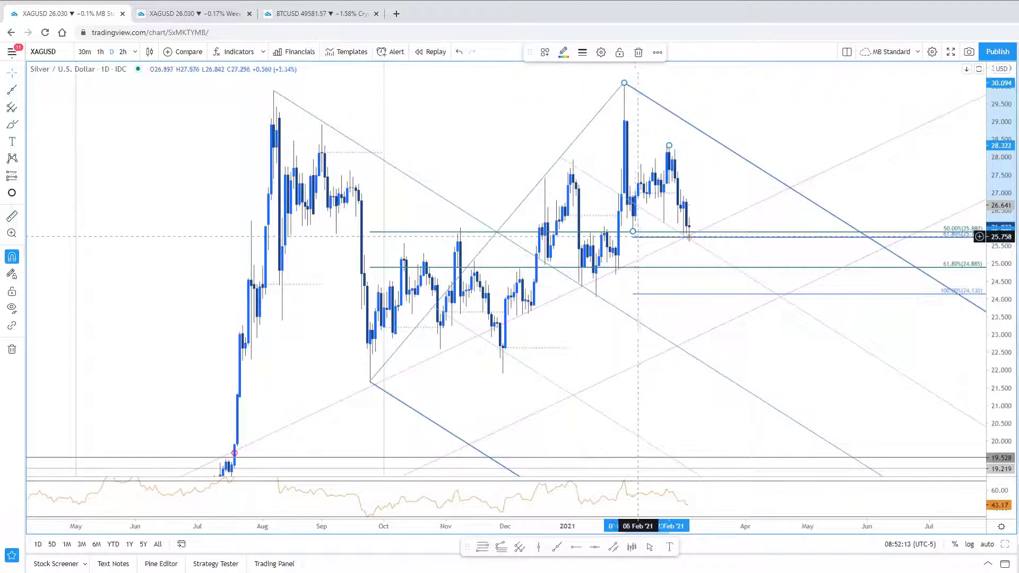
left_click(489, 232)
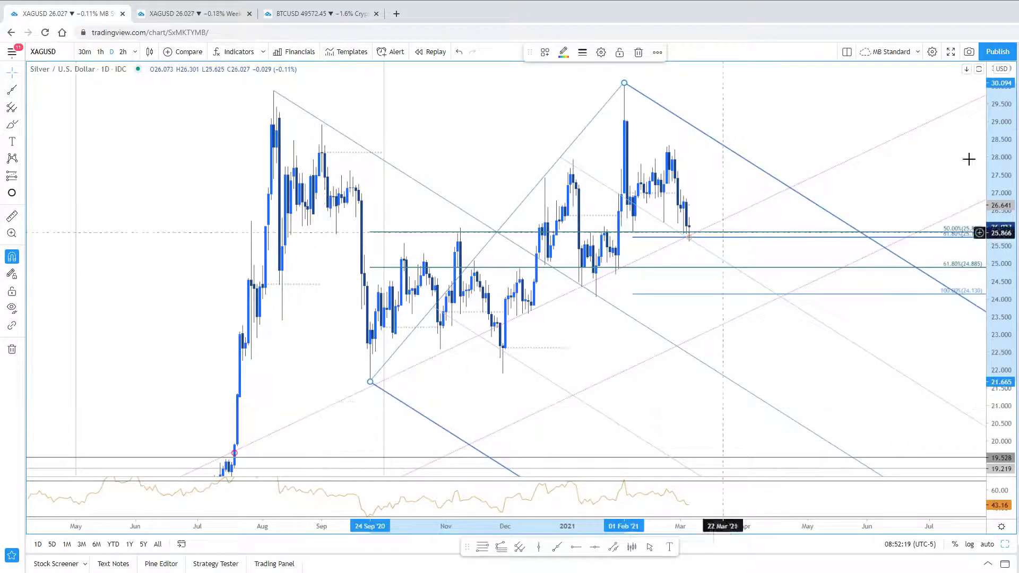
Delete the old Fibonacci retracement with its 38.2% level at 15.798 and 61.8% level at 14.210 from the daily XAGUSD chart
left_click_drag(1003, 110, 1000, 372)
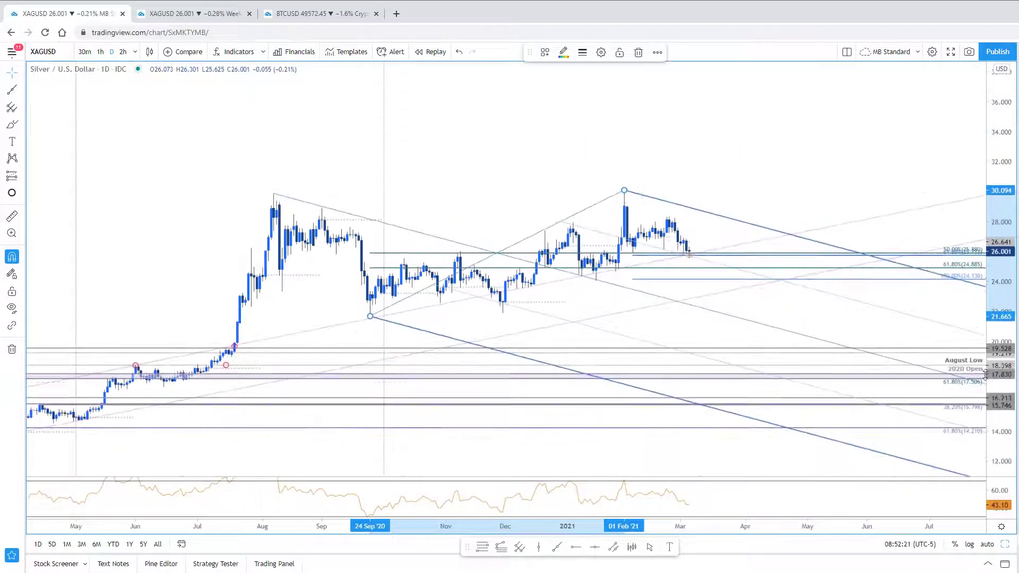
scroll(803, 428, "down", 4)
left_click_drag(482, 227, 507, 170)
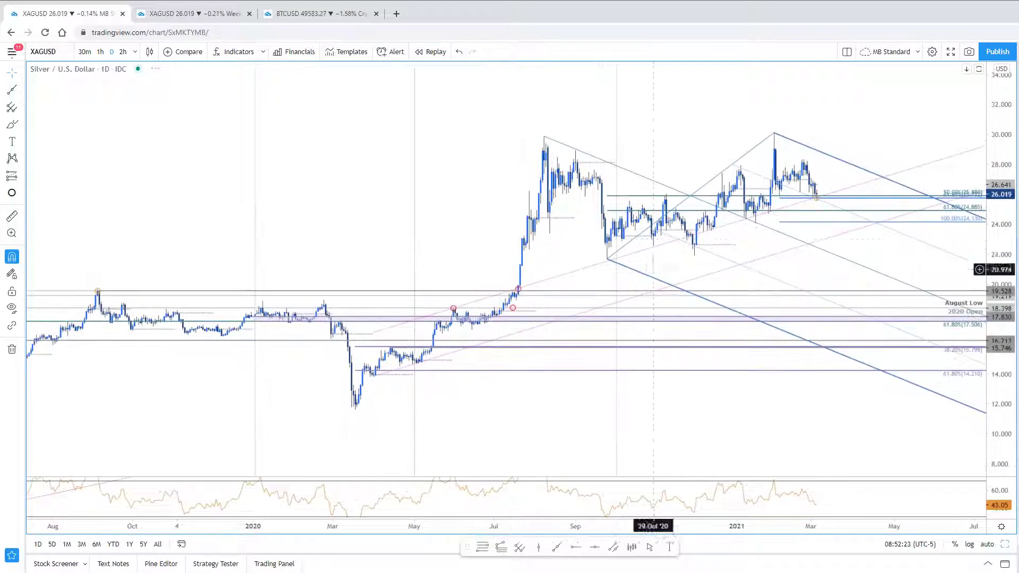
left_click_drag(996, 329, 996, 302)
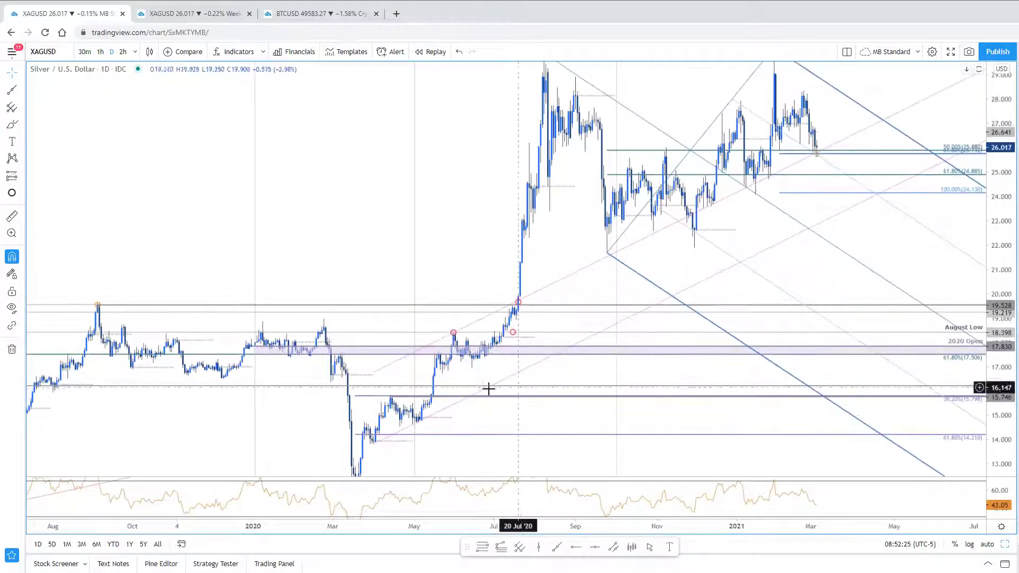
left_click(366, 401)
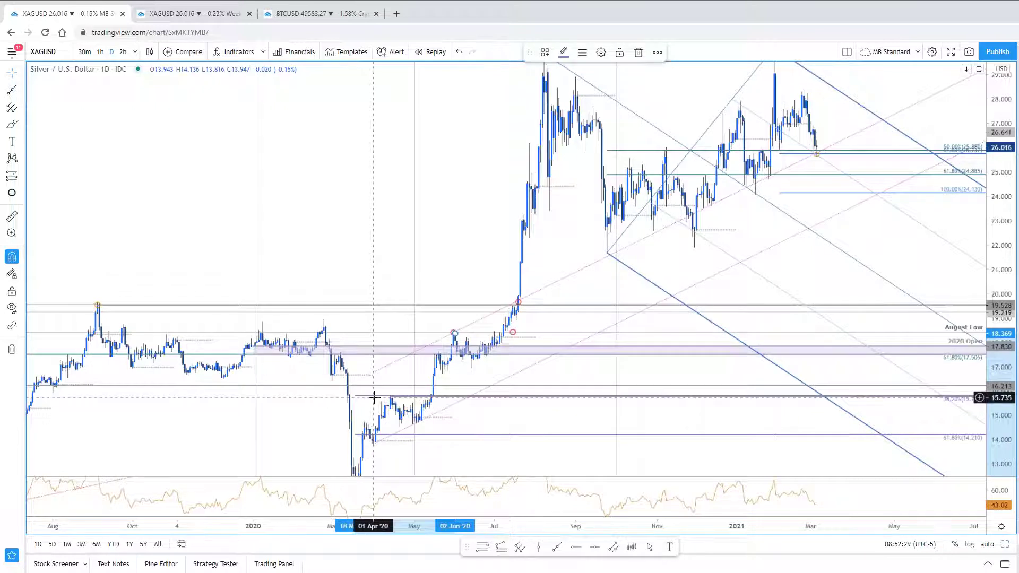
key("Delete")
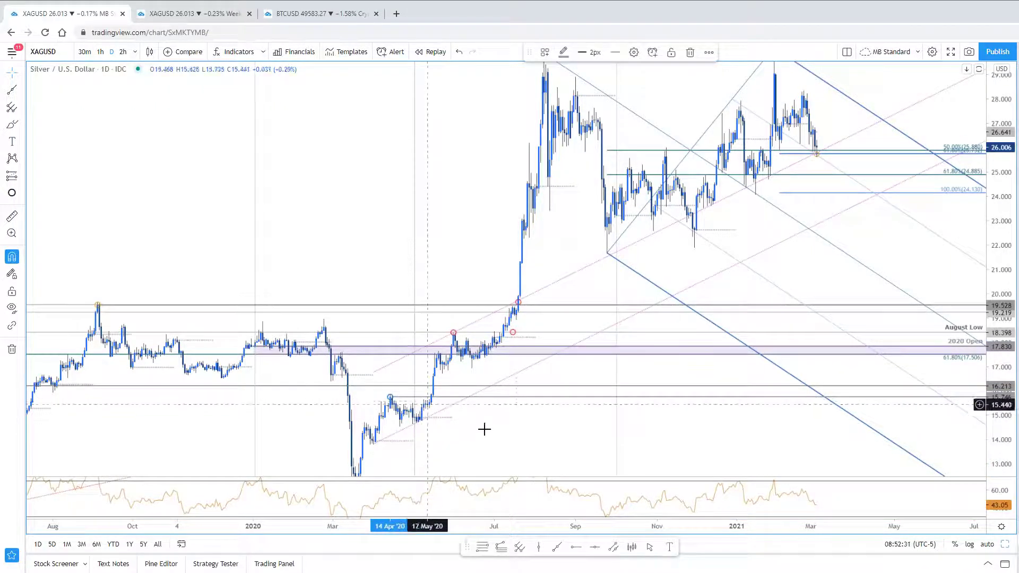
Remove the Fibonacci retracement with its 61.8% level at 17.506 and the horizontal line at 16.213
left_click(286, 353)
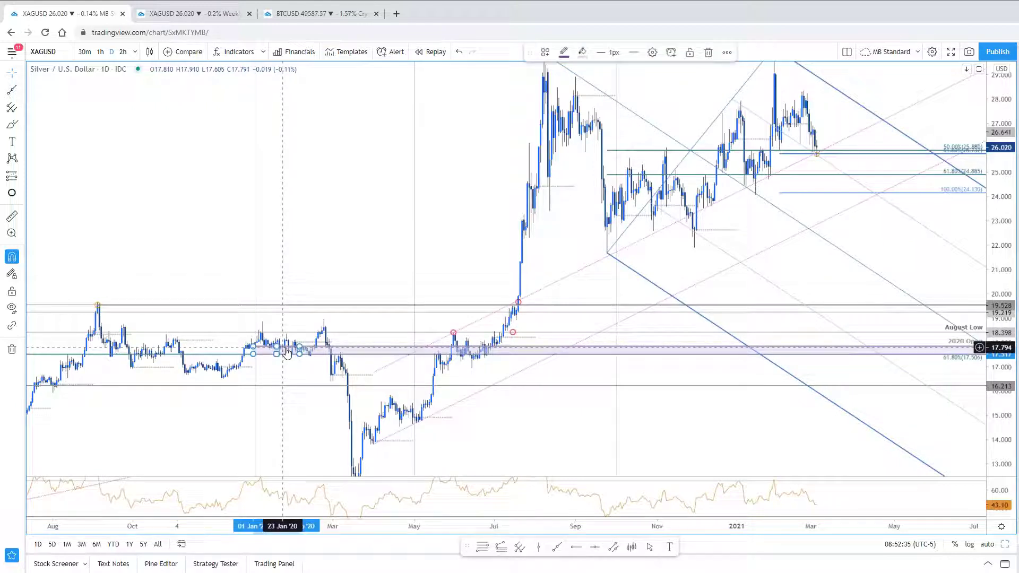
left_click(294, 402)
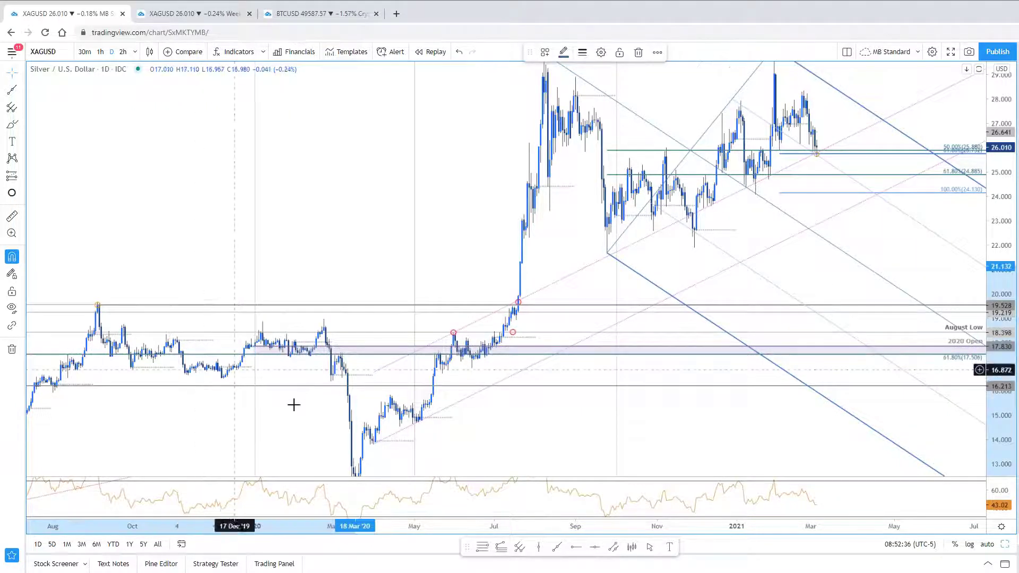
scroll(313, 412, "down", 4)
scroll(541, 413, "up", 1)
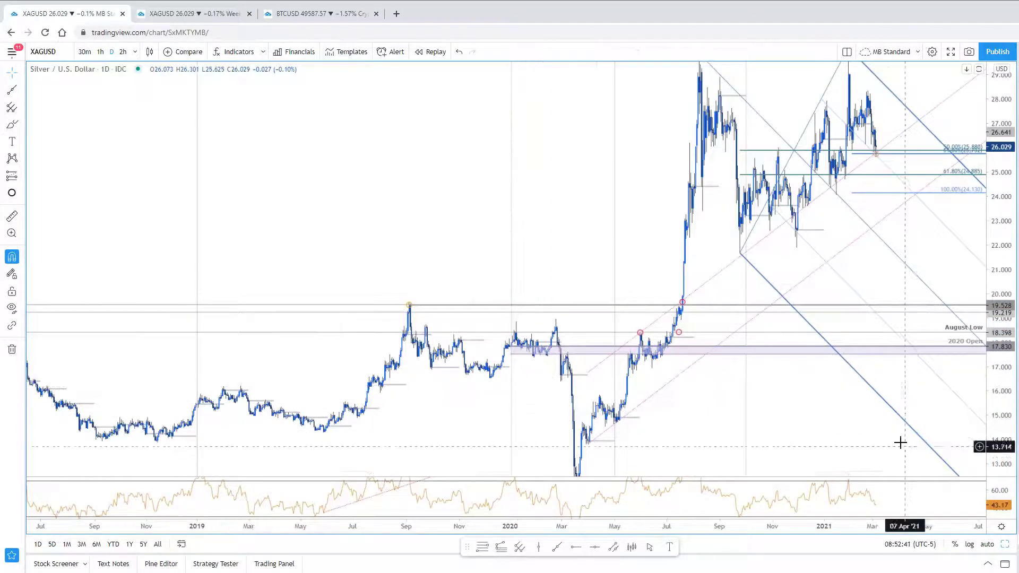
scroll(881, 421, "up", 2)
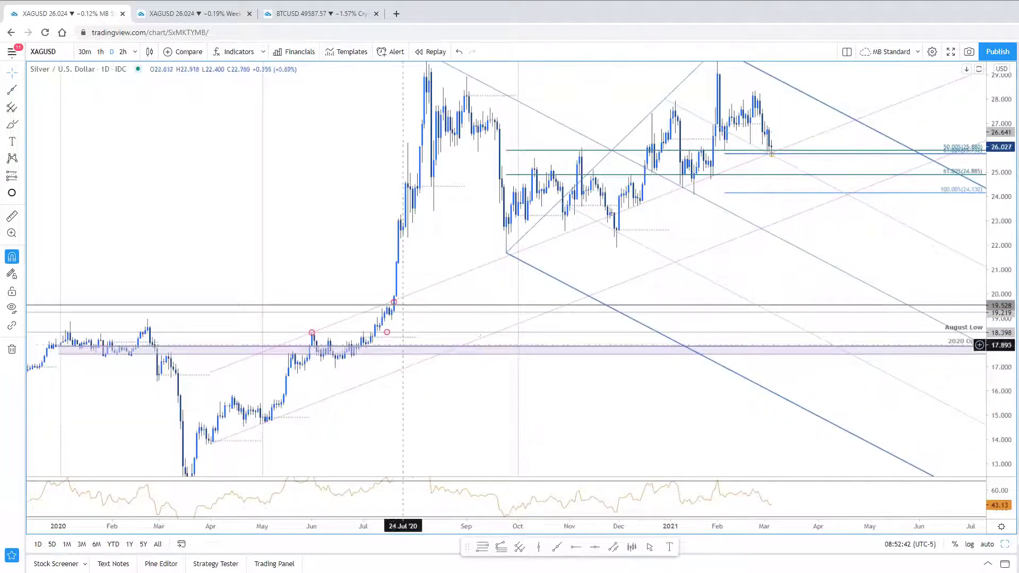
Add a horizontal ray at 27.643 starting from the late-February 2021 candles on the daily XAGUSD chart
left_click_drag(486, 434, 507, 449)
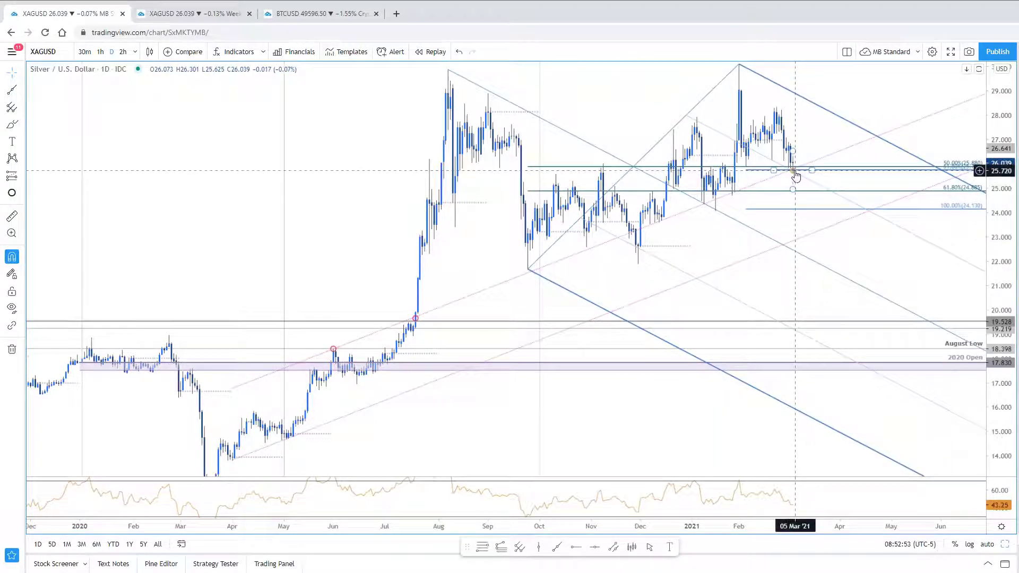
left_click_drag(635, 100, 604, 158)
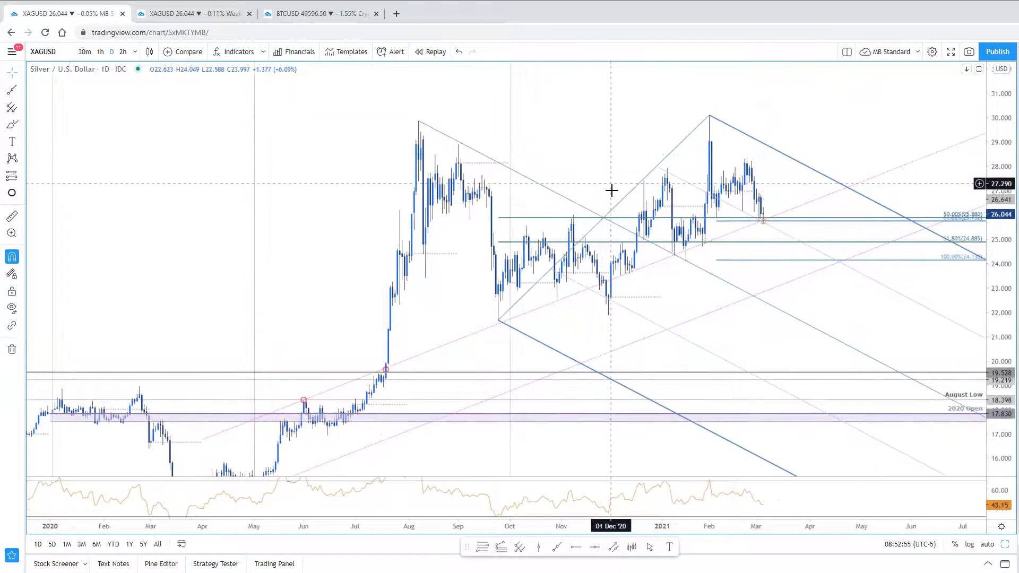
scroll(612, 189, "up", 1)
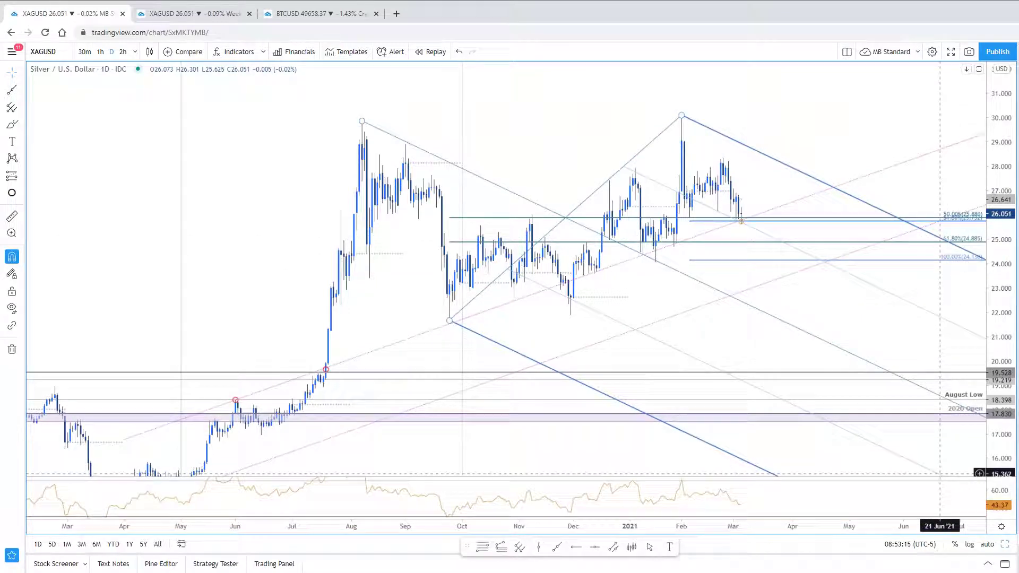
left_click_drag(776, 337, 712, 439)
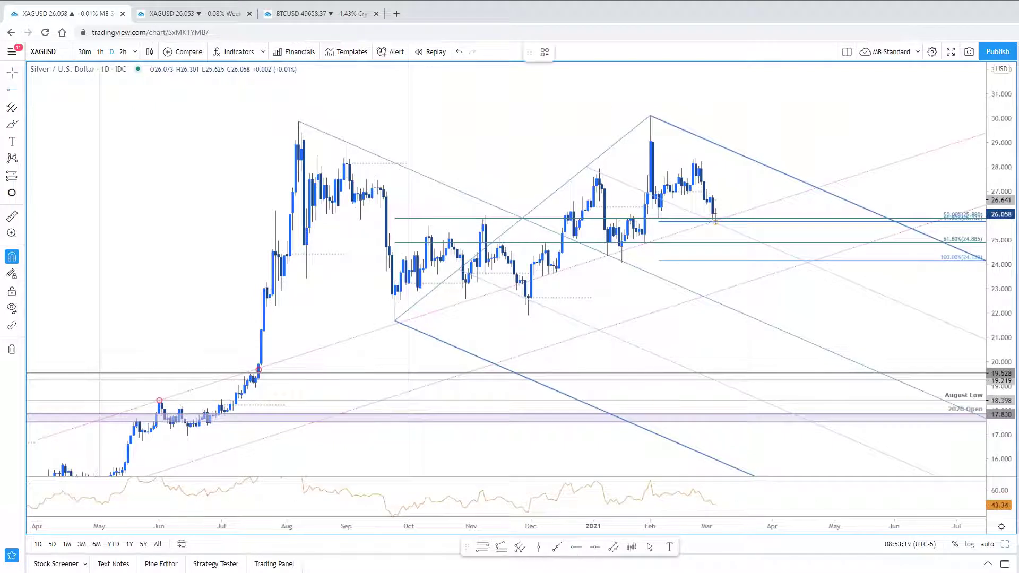
scroll(660, 414, "down", 1)
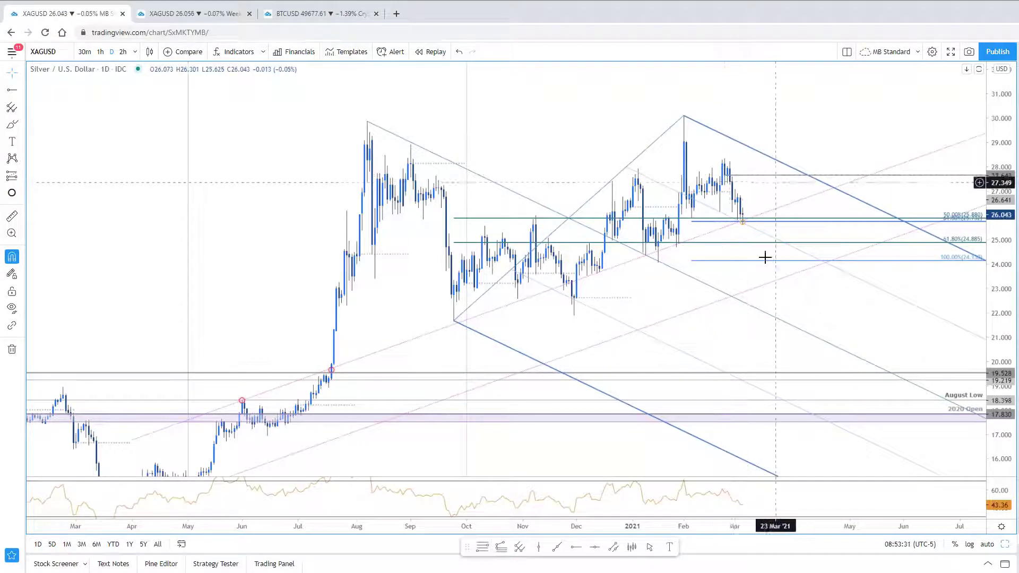
left_click_drag(849, 301, 858, 299)
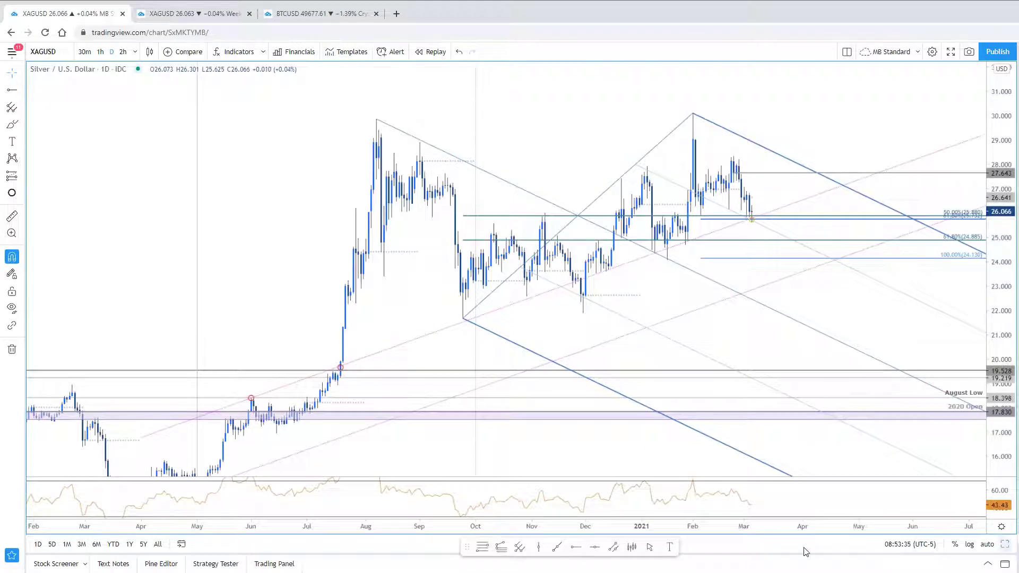
Enlarge the 2-hour XAGUSD chart and examine price action since early February around the 25.880 support zone
left_click(1005, 545)
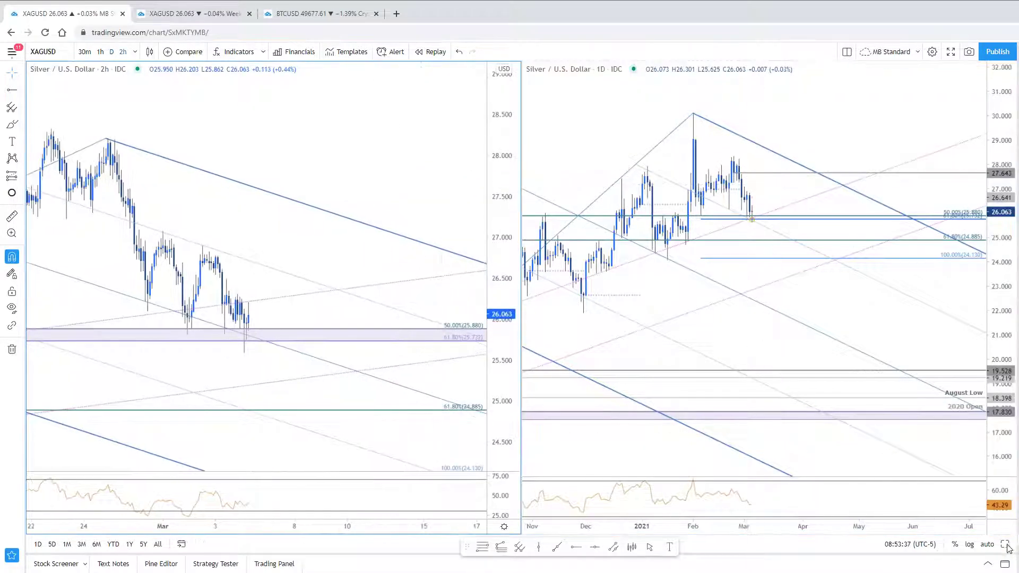
left_click(1005, 545)
scroll(831, 123, "left", 2)
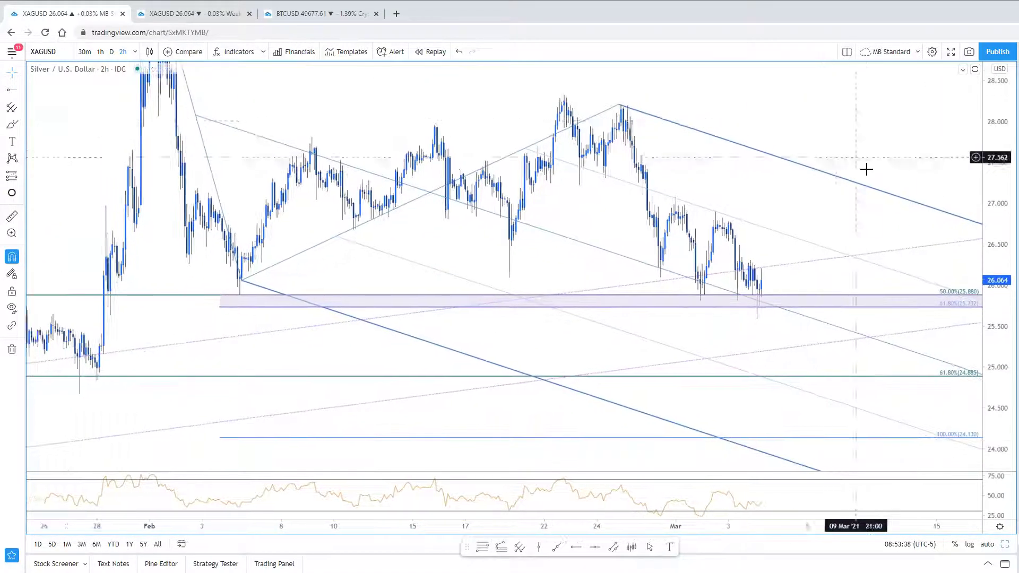
scroll(892, 507, "up", 2)
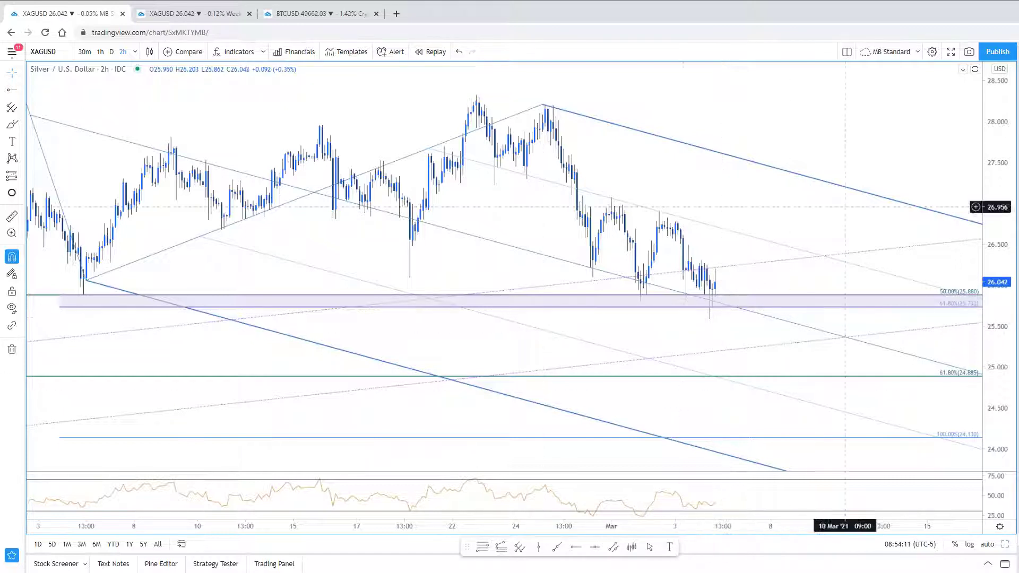
Change the charts to USDCAD and view the weekly chart first as a line and again as candles
key("Down")
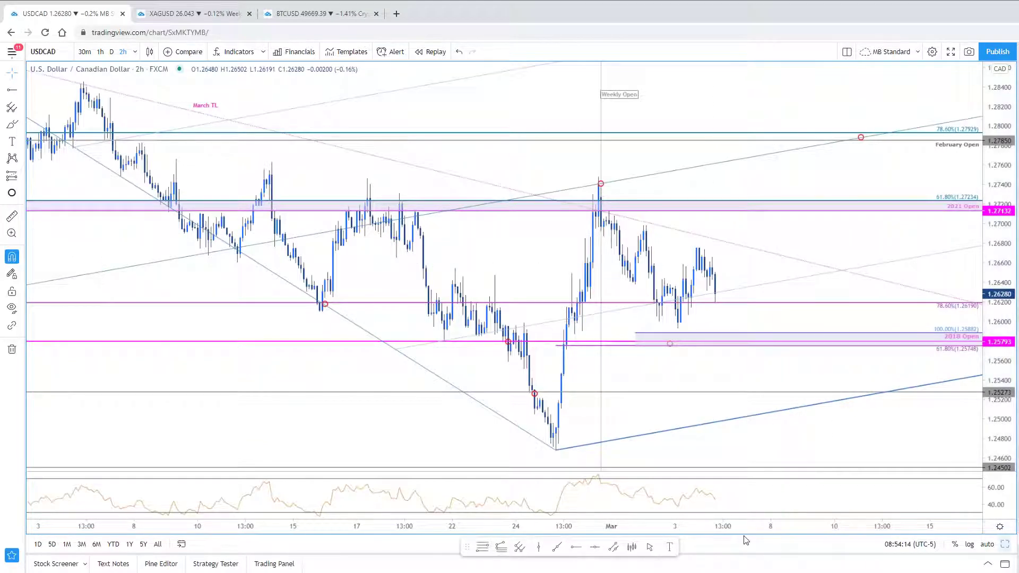
left_click(194, 14)
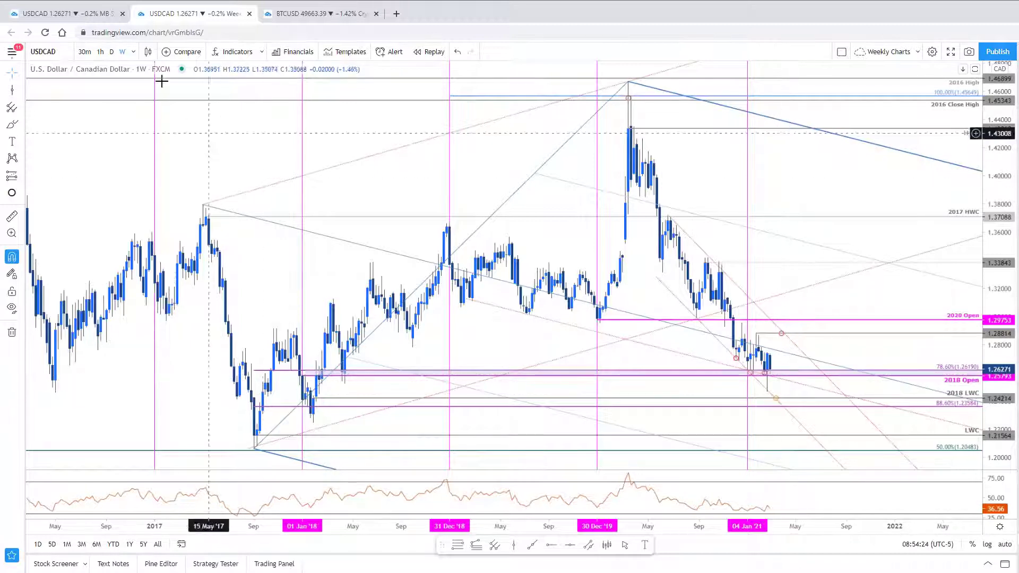
left_click(148, 52)
left_click(165, 151)
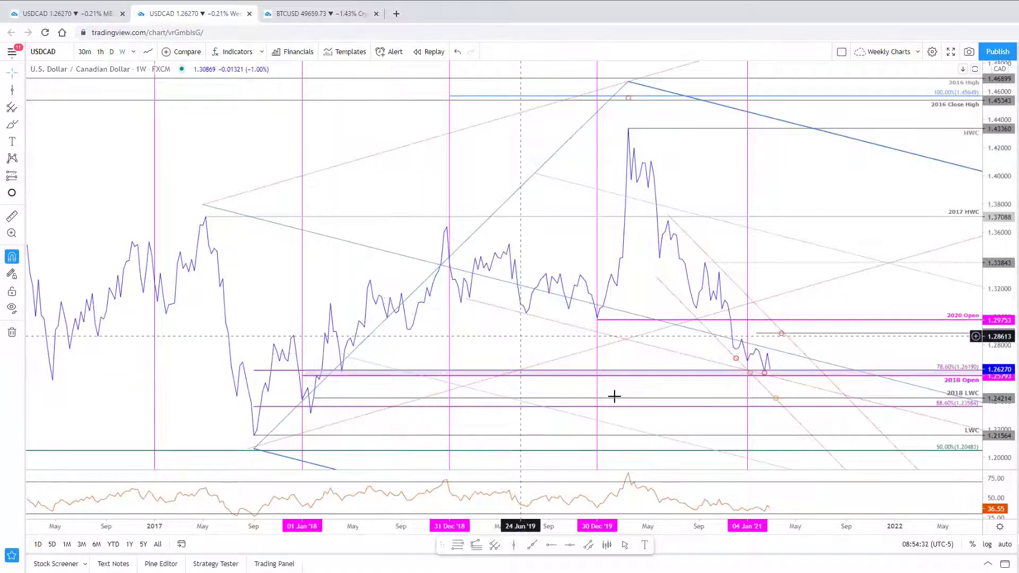
left_click_drag(776, 291, 758, 284)
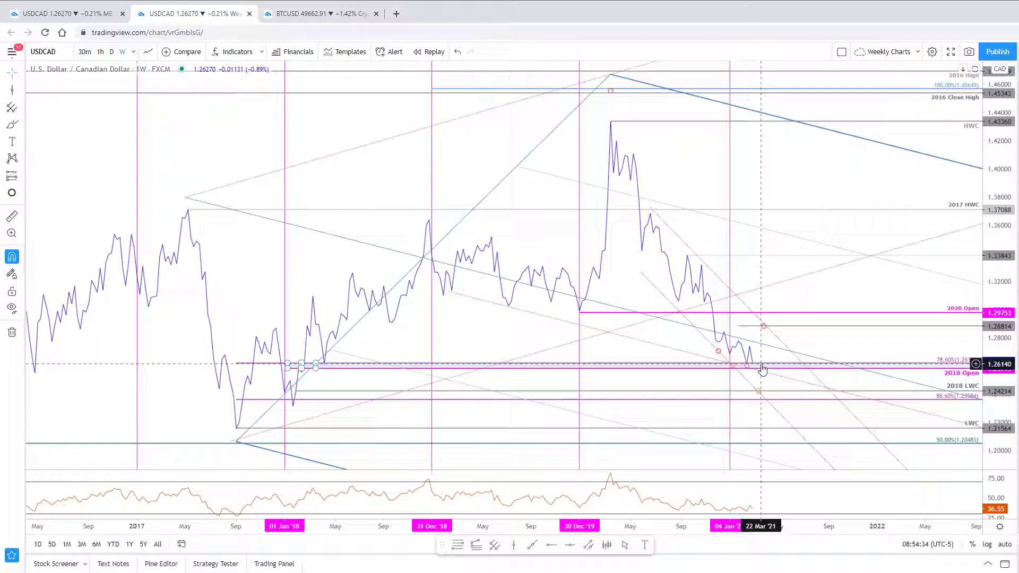
left_click(148, 52)
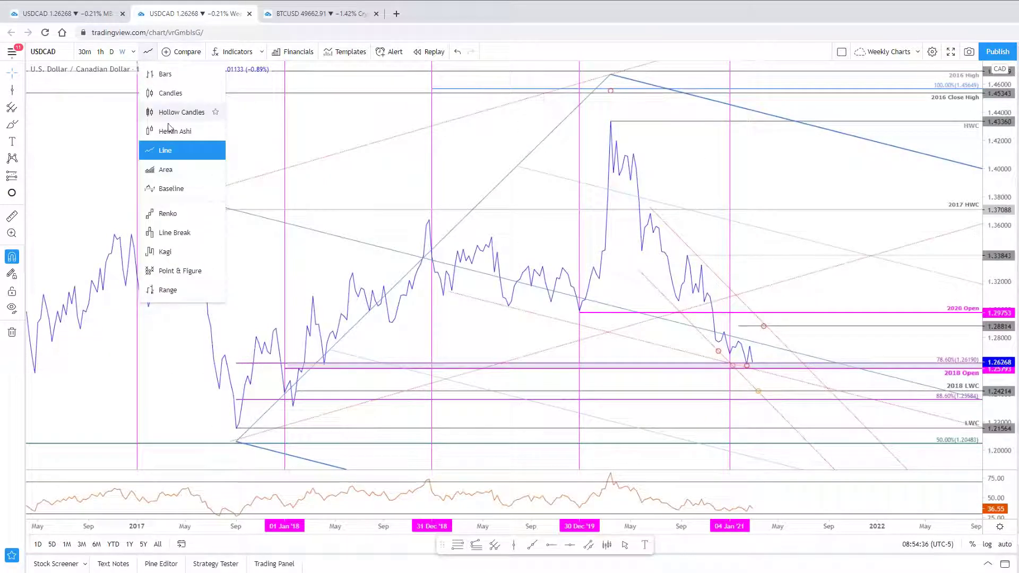
left_click(171, 93)
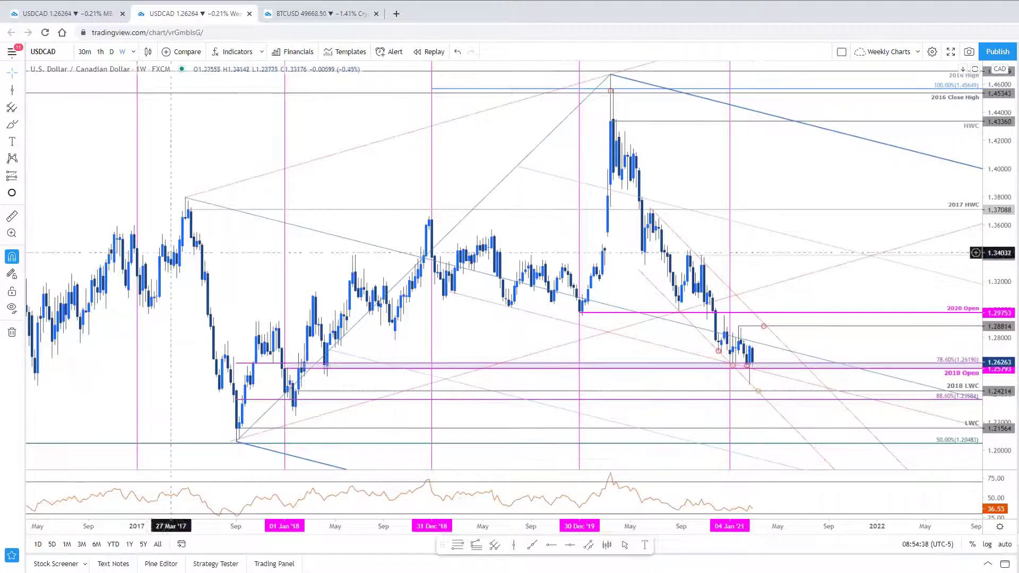
Enlarge the daily USDCAD chart and rescale it to examine the decline since May 2020 and the pitchfork rising from the February low
left_click(77, 18)
left_click(832, 435)
left_click(1004, 545)
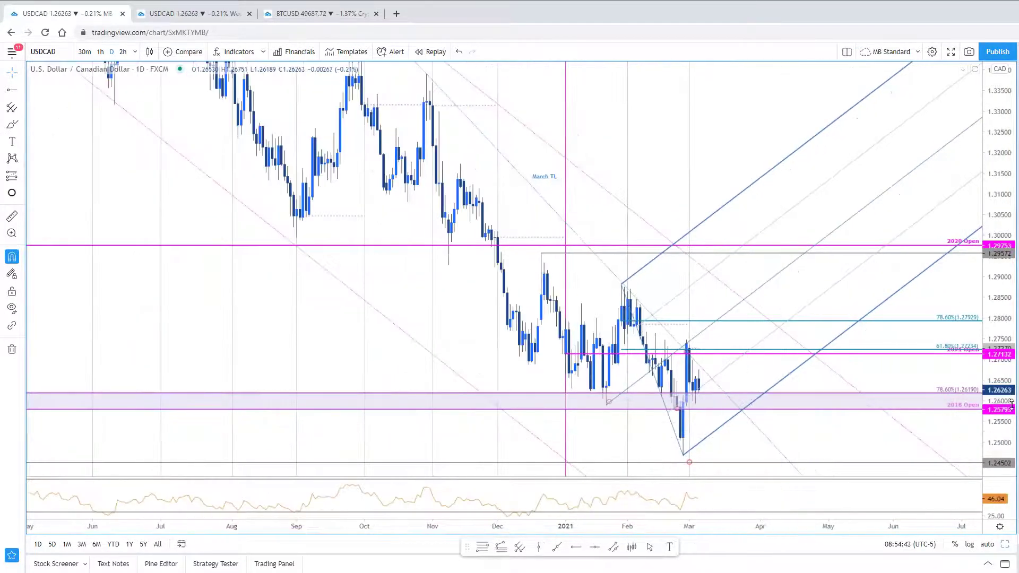
left_click_drag(1003, 451, 1003, 491)
scroll(678, 391, "down", 2)
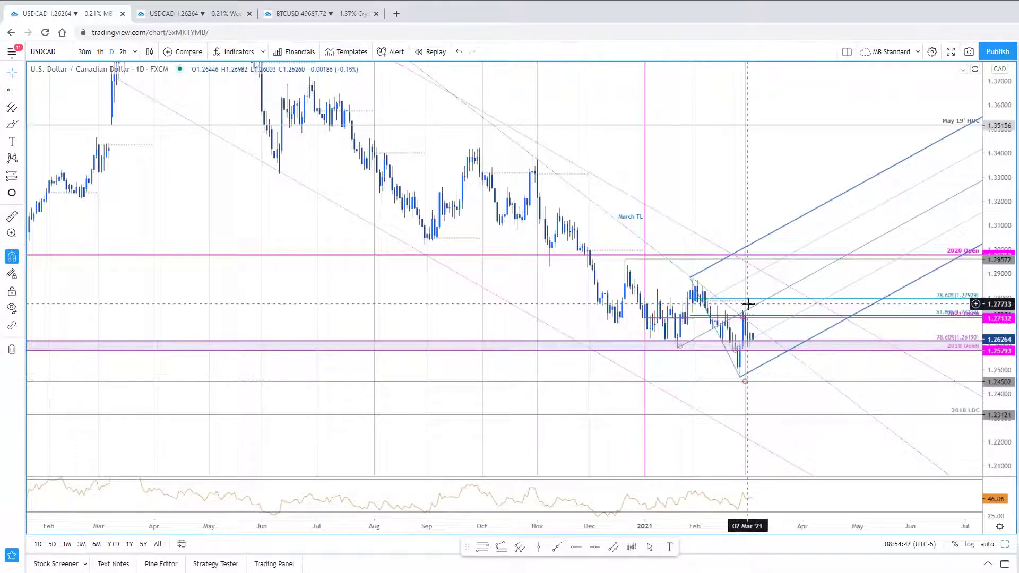
scroll(725, 325, "up", 1)
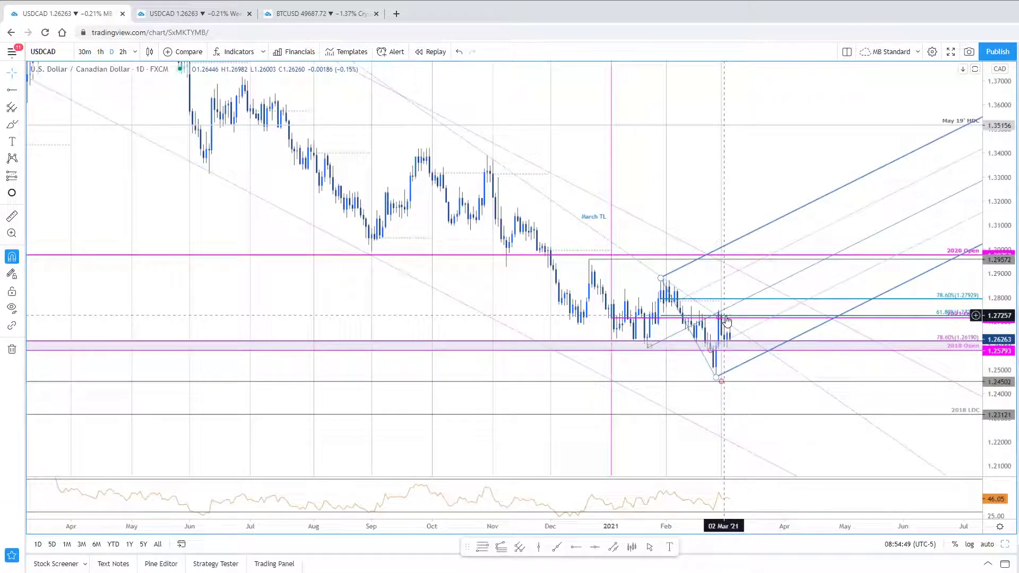
scroll(727, 321, "up", 1)
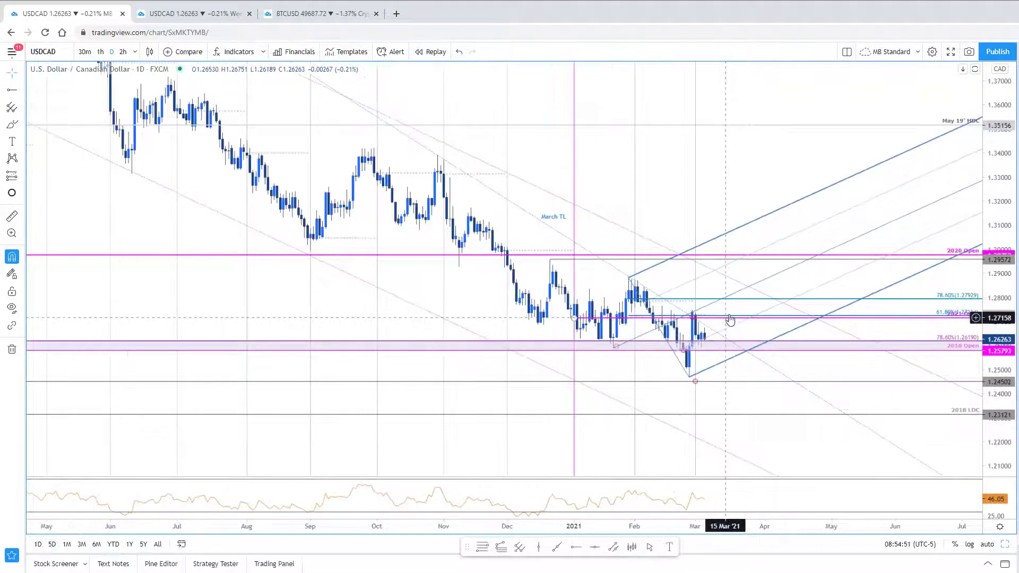
left_click_drag(746, 176, 752, 197)
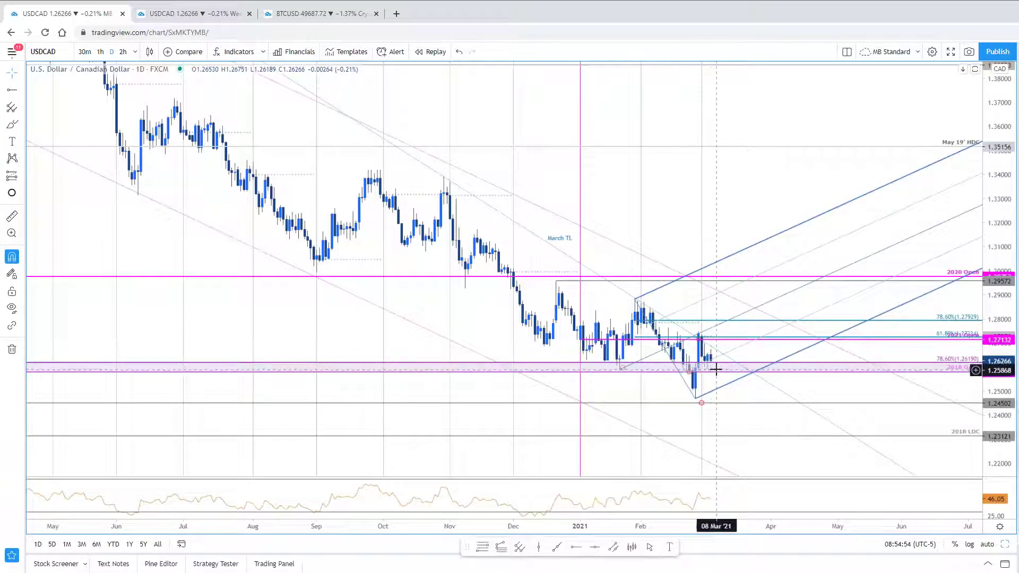
Switch to the SB Trade Desk browser window, dismiss the enlarged gold chart, and close that update to show SB Intraday Update 3/2/2021
key("alt+Tab")
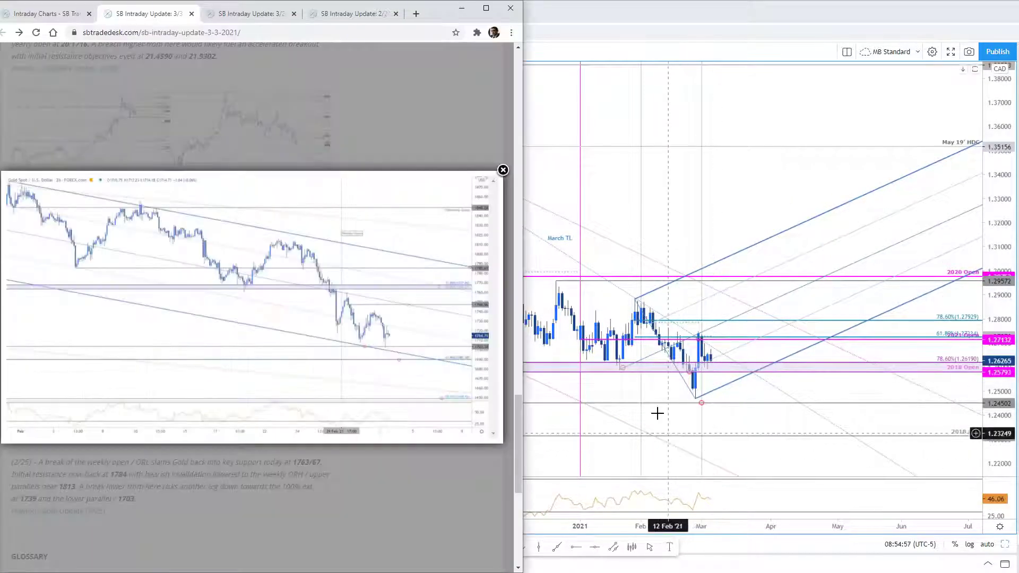
left_click(403, 491)
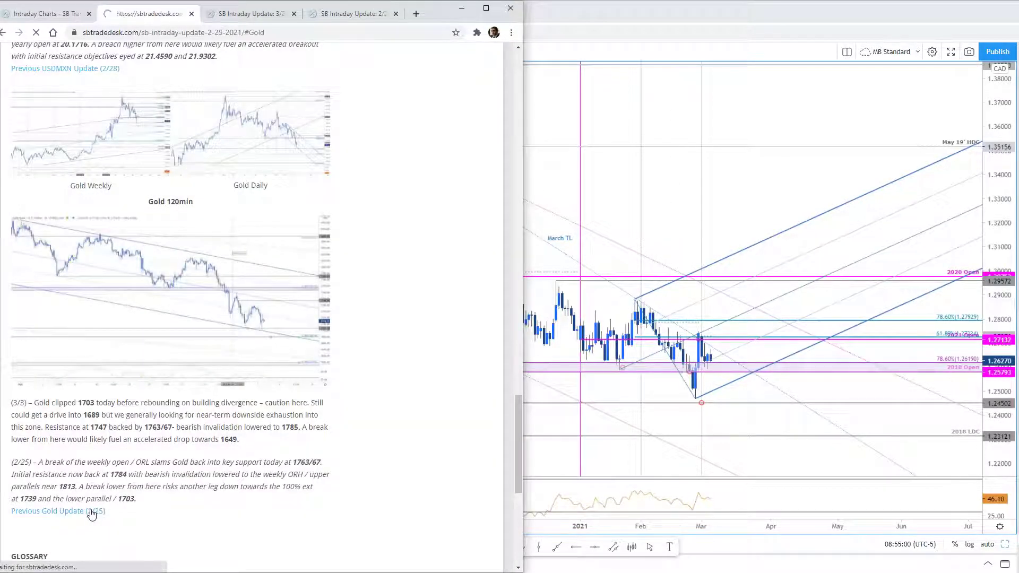
left_click(191, 14)
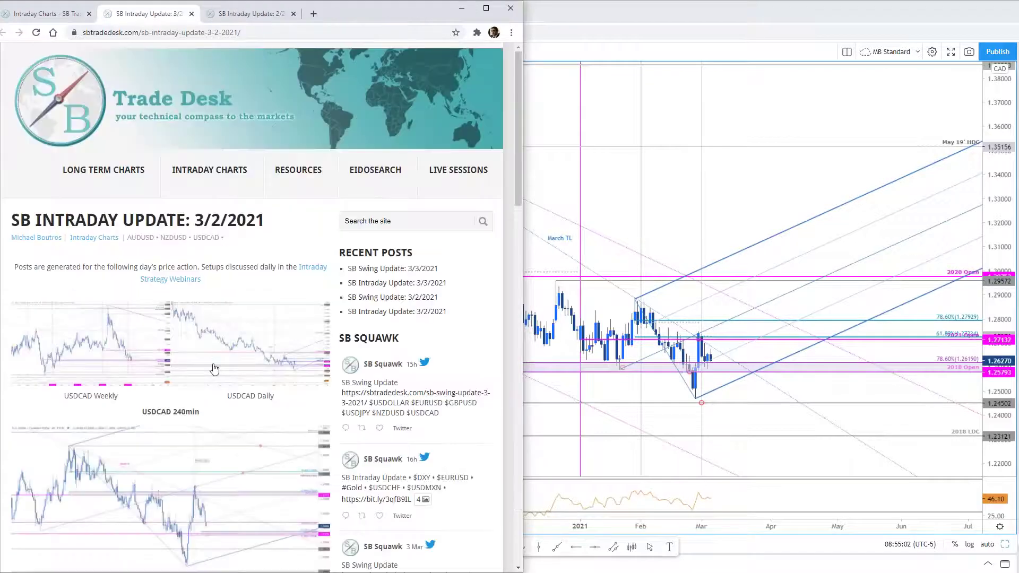
Read the USDCAD commentary in the 3/2/2021 update, briefly check the previous 2/25 update, and enlarge the USDCAD 240min chart
scroll(215, 313, "down", 4)
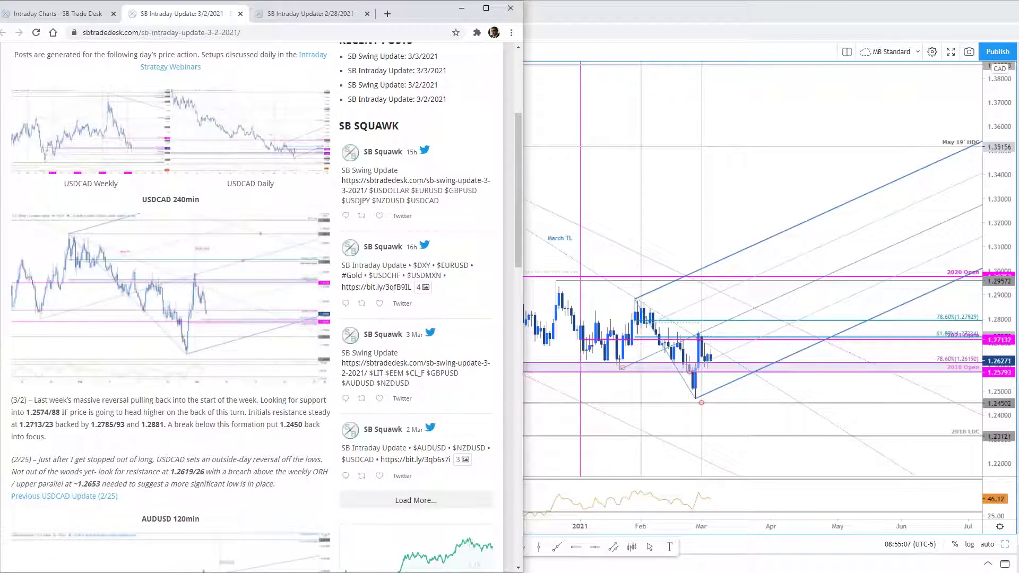
left_click(98, 497)
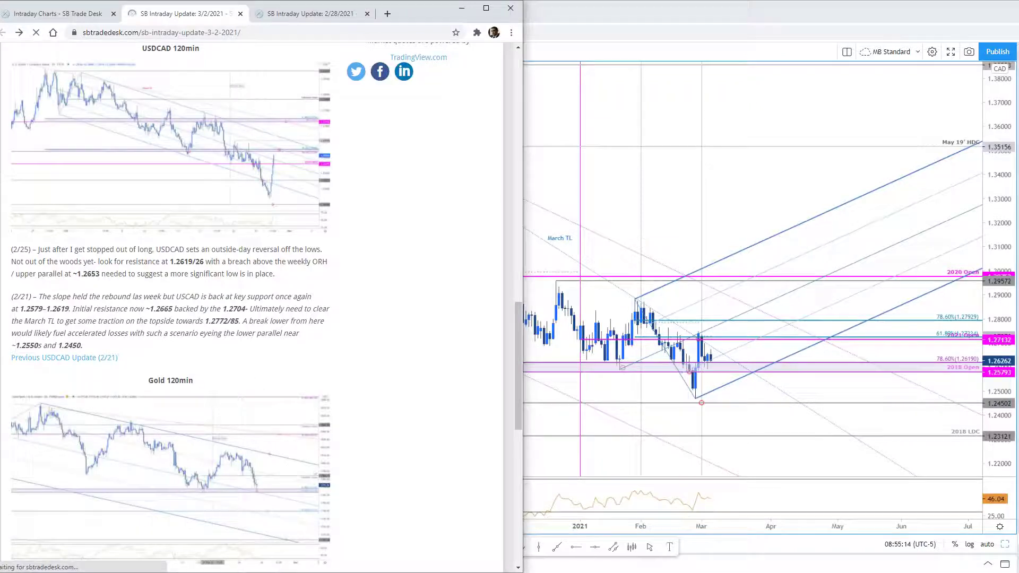
key("alt+Left")
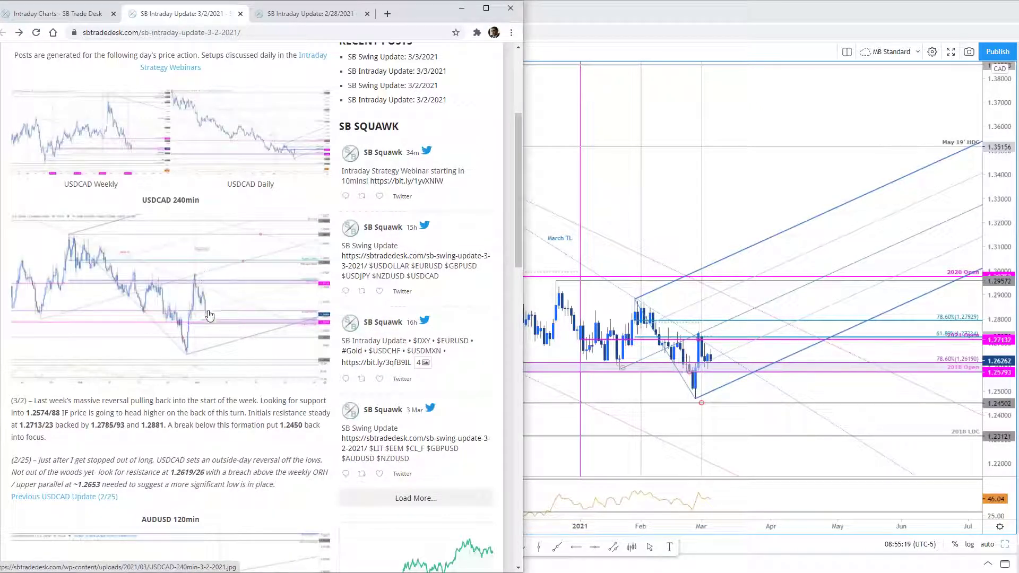
left_click(211, 327)
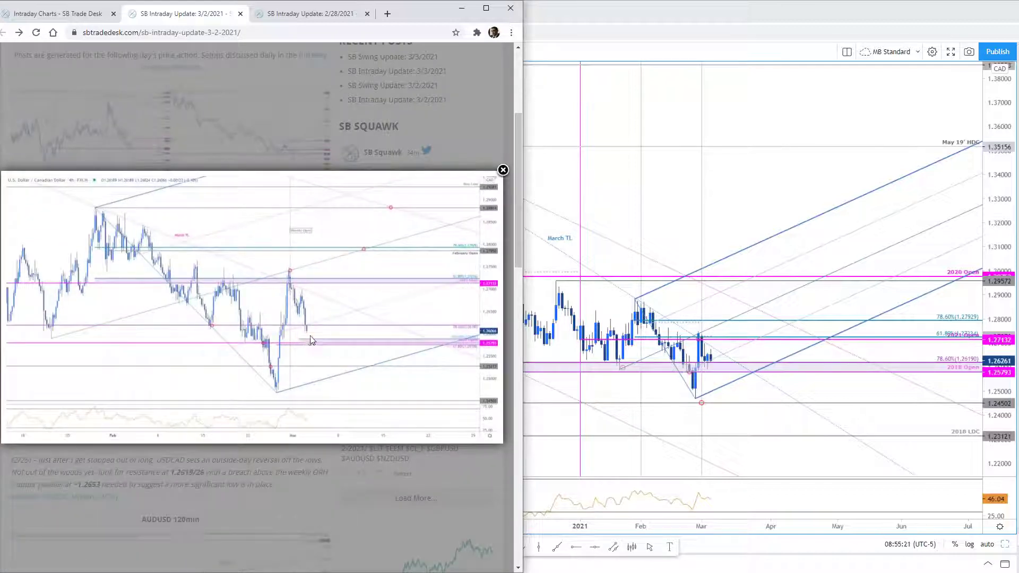
Switch back to TradingView, restore the split layout, and enlarge the 2-hour USDCAD chart instead of the daily
left_click(608, 174)
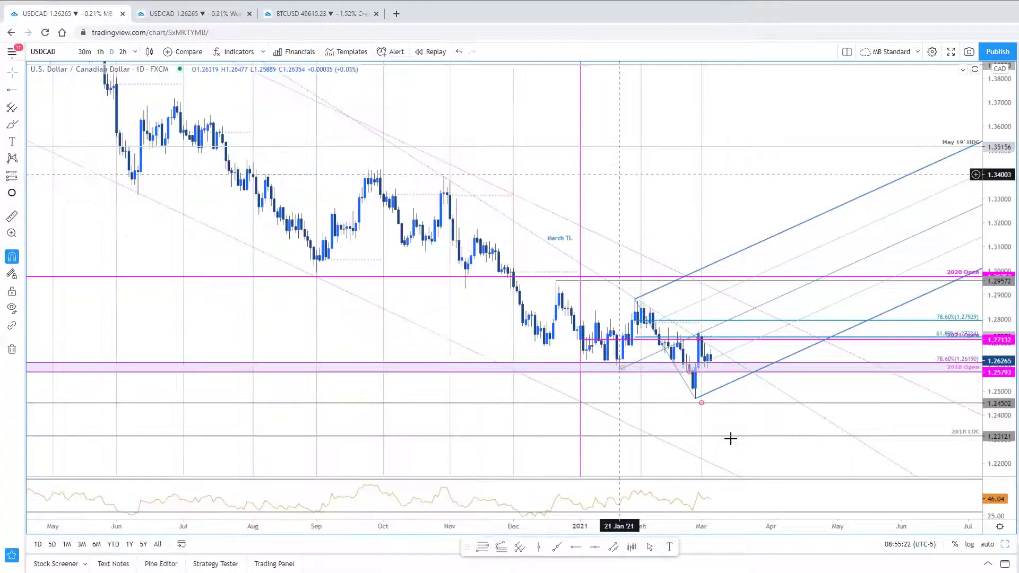
left_click(1004, 544)
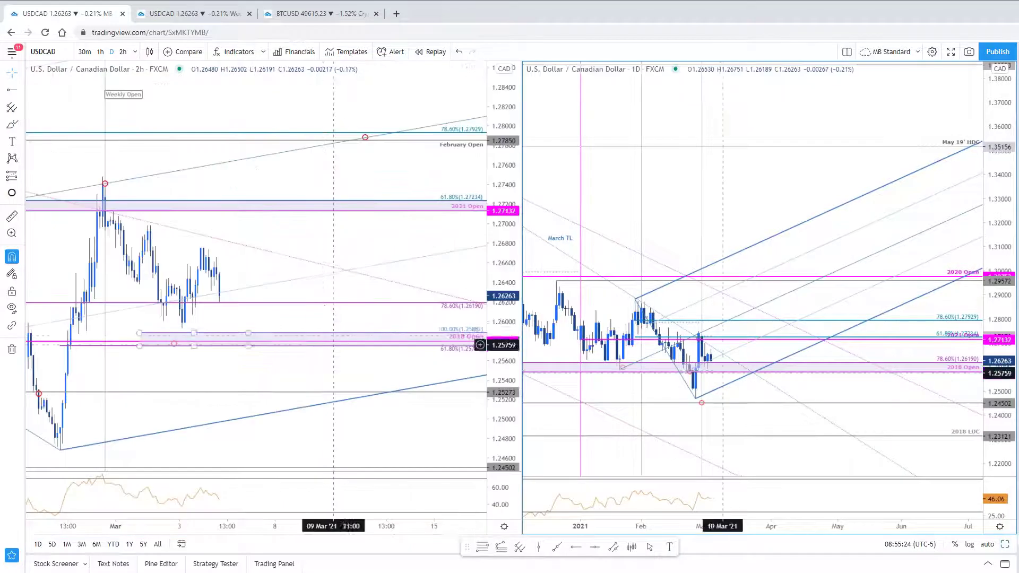
left_click(327, 305)
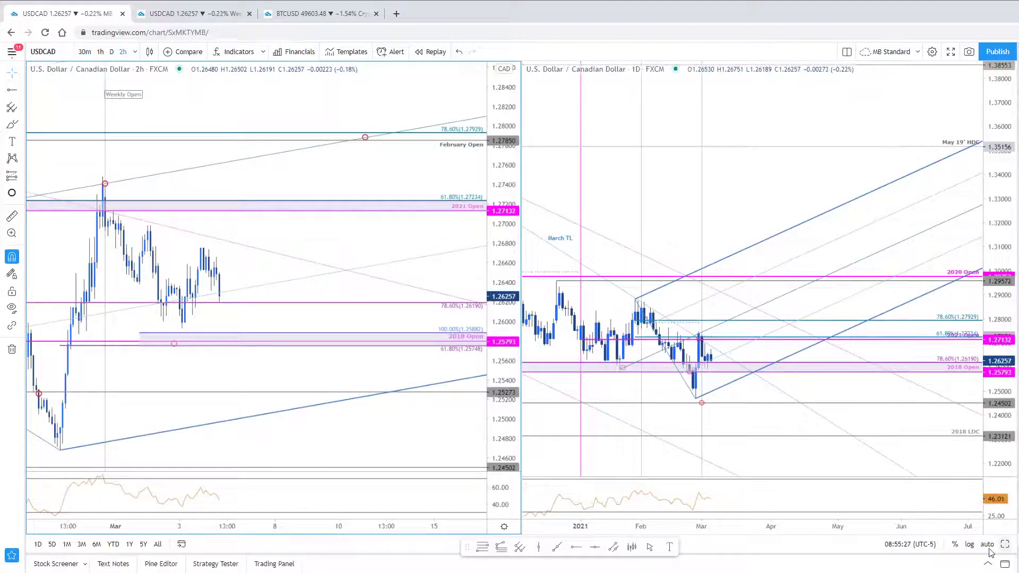
left_click(1006, 545)
Compare with the published USDCAD 240min chart, then move the circle marker near the 2018 Open line to 4 March at about 1.2578
key("alt+Tab")
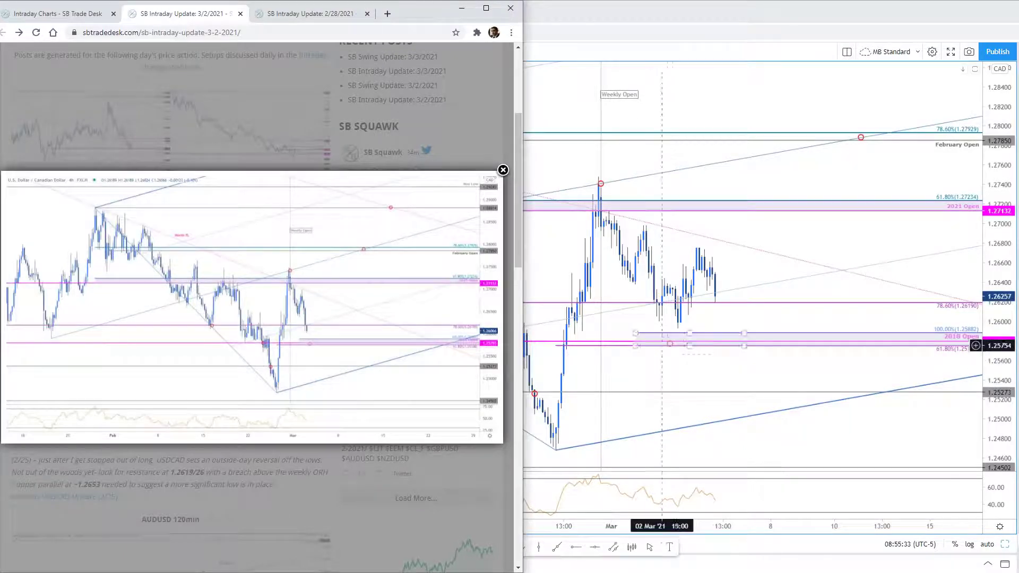
left_click(694, 344)
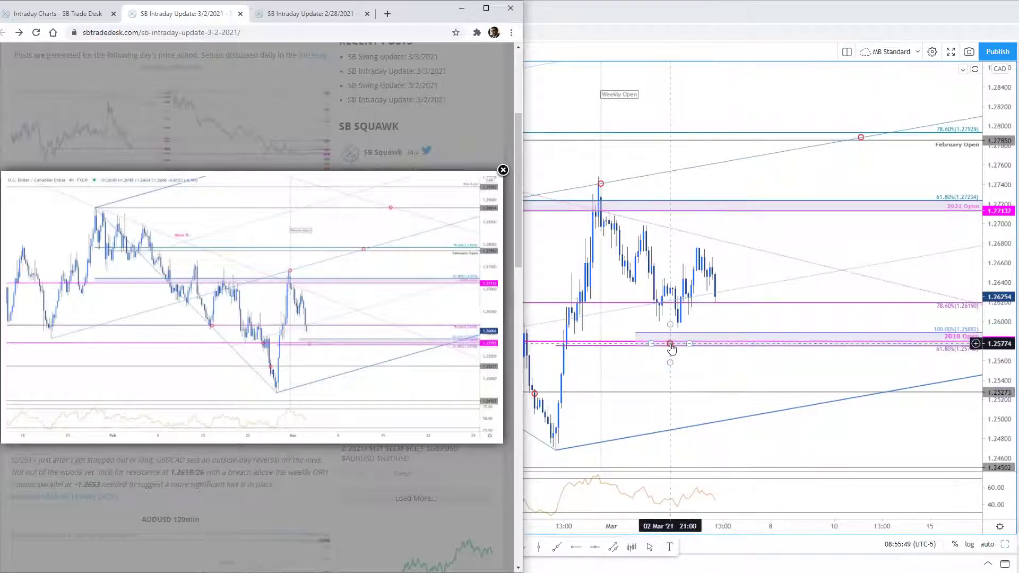
left_click(672, 346)
left_click_drag(730, 343, 734, 343)
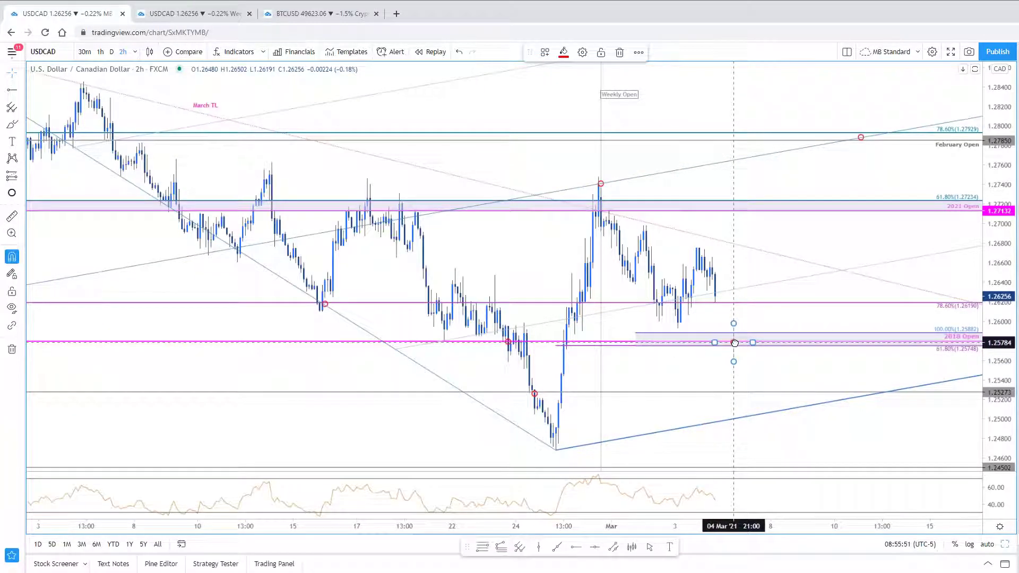
left_click(759, 277)
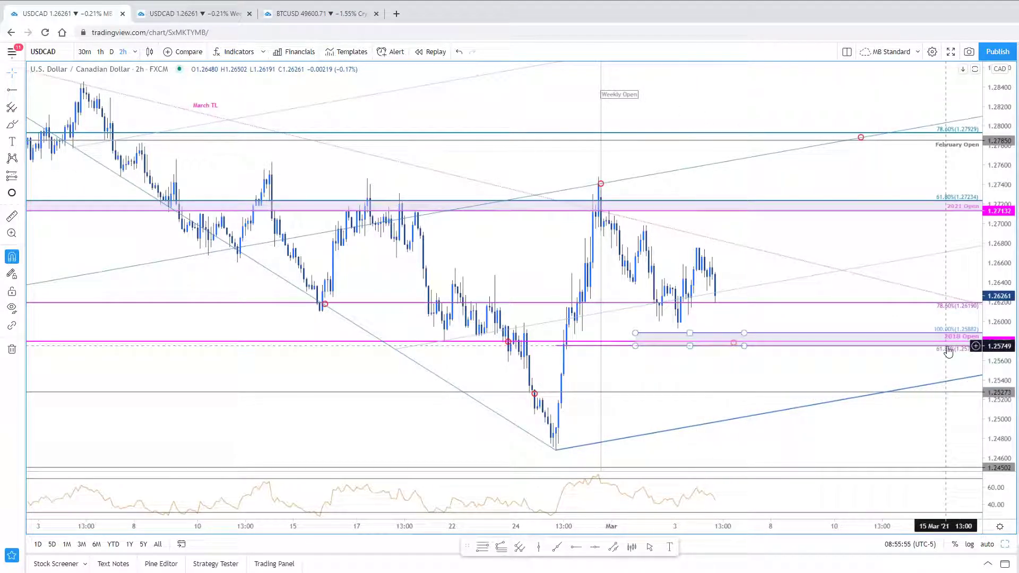
Draw a Fibonacci extension on the 2-hour USDCAD chart from the 1.27478 high to the 1.25929 low and the 1.26751 rebound high
left_click(505, 550)
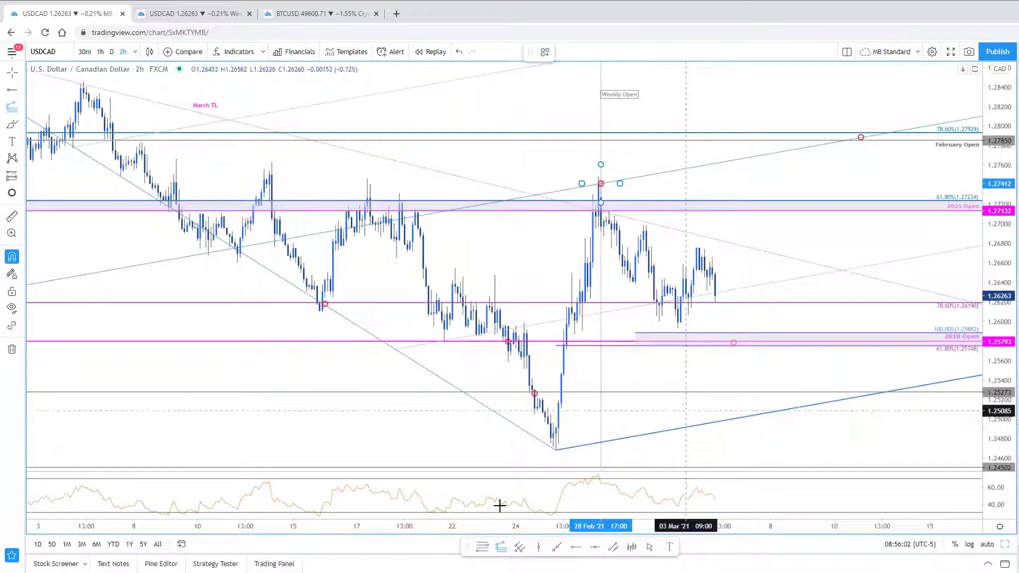
left_click(678, 333)
left_click(688, 287)
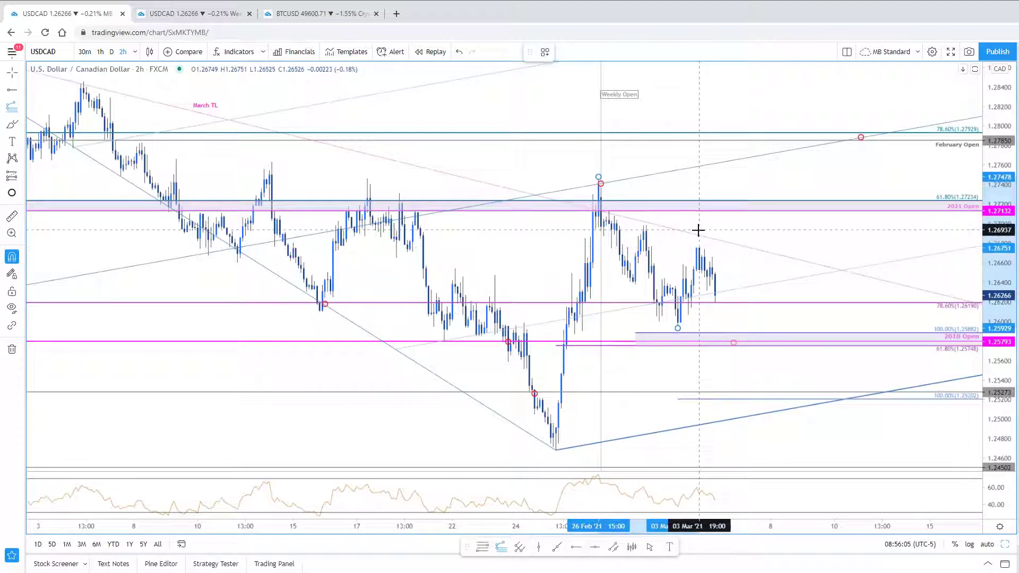
left_click(699, 235)
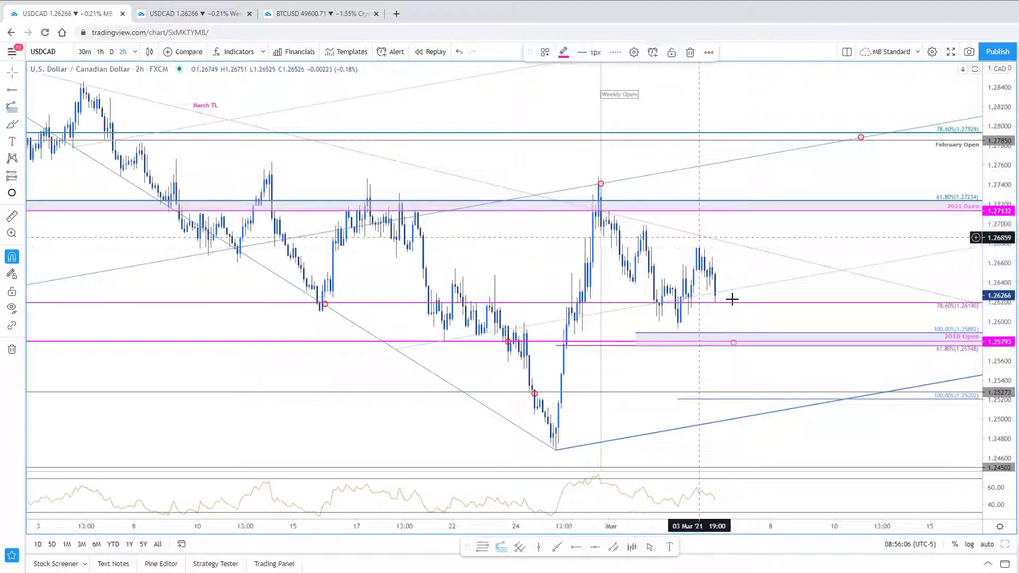
left_click(718, 398)
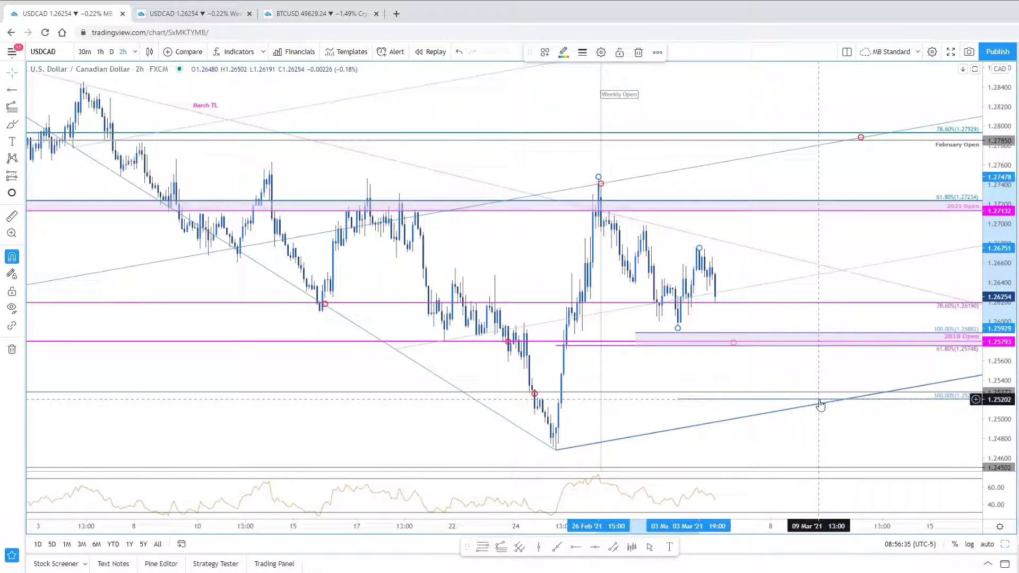
Examine the wider 2-hour USDCAD structure since late January, from the 1.28814 high down to the rising lower pitchfork line
scroll(821, 410, "down", 4)
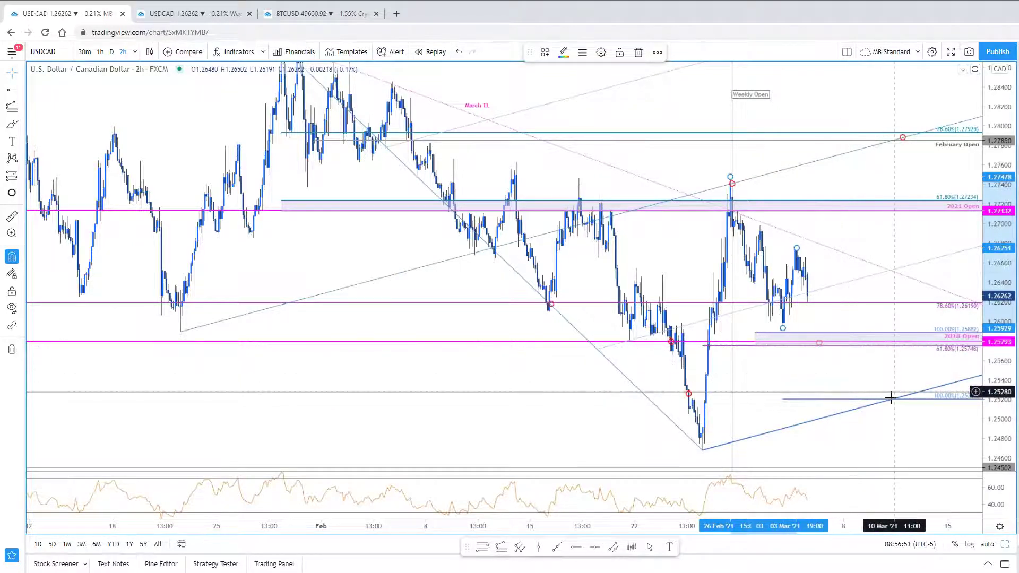
scroll(776, 211, "up", 3)
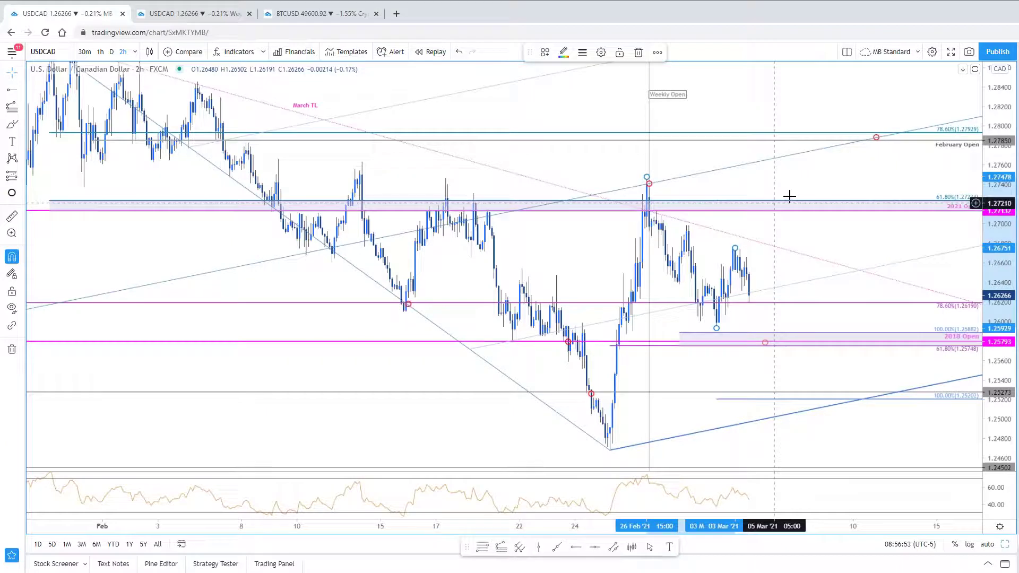
left_click_drag(882, 165, 844, 206)
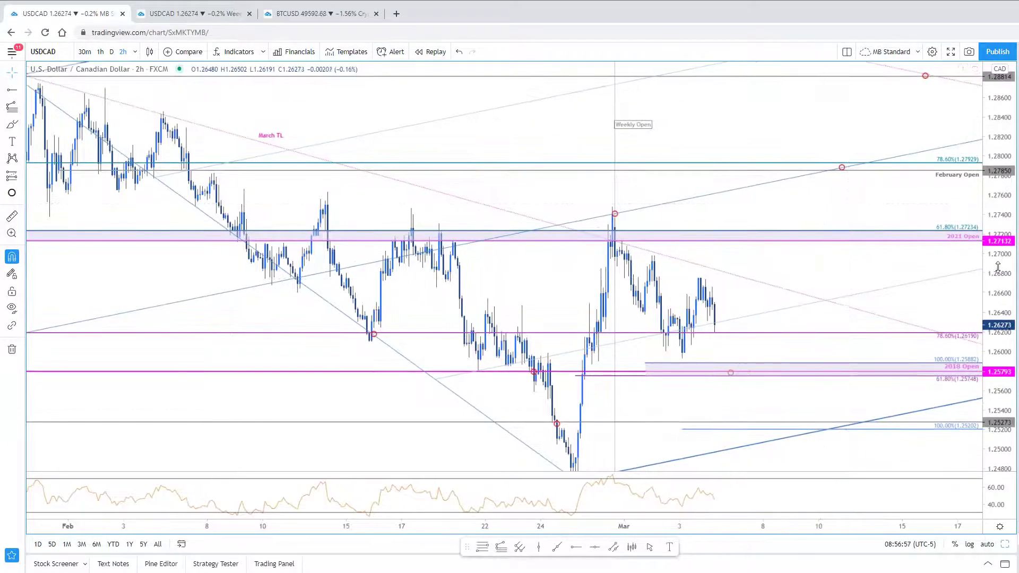
left_click_drag(1000, 260, 1000, 283)
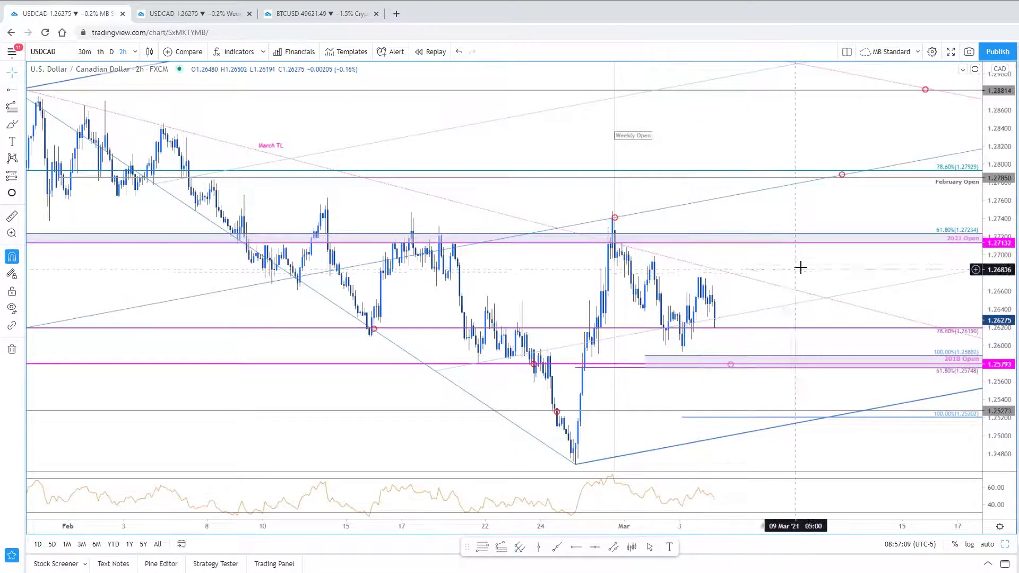
scroll(846, 400, "down", 2)
scroll(592, 396, "down", 3)
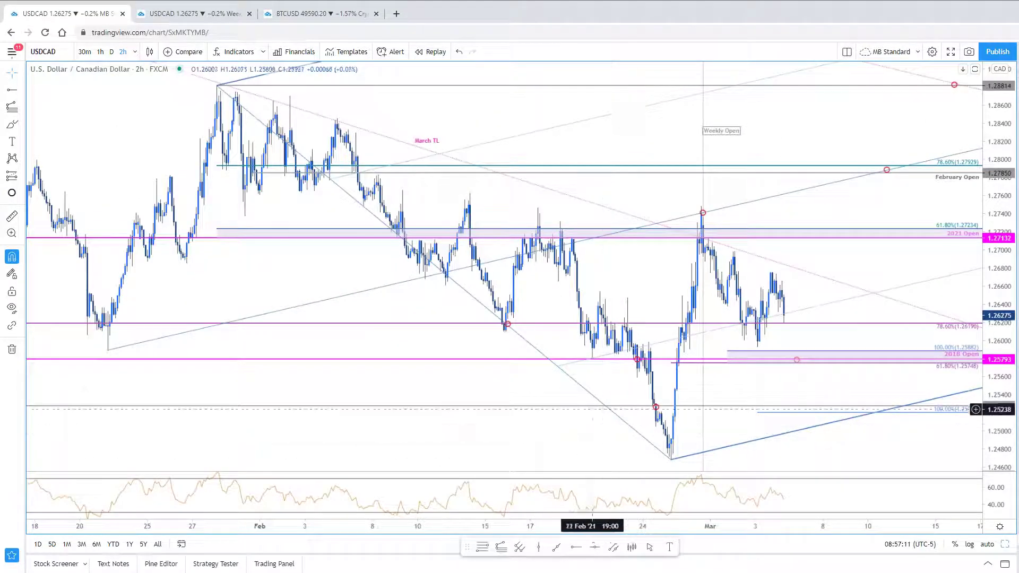
scroll(424, 154, "up", 1)
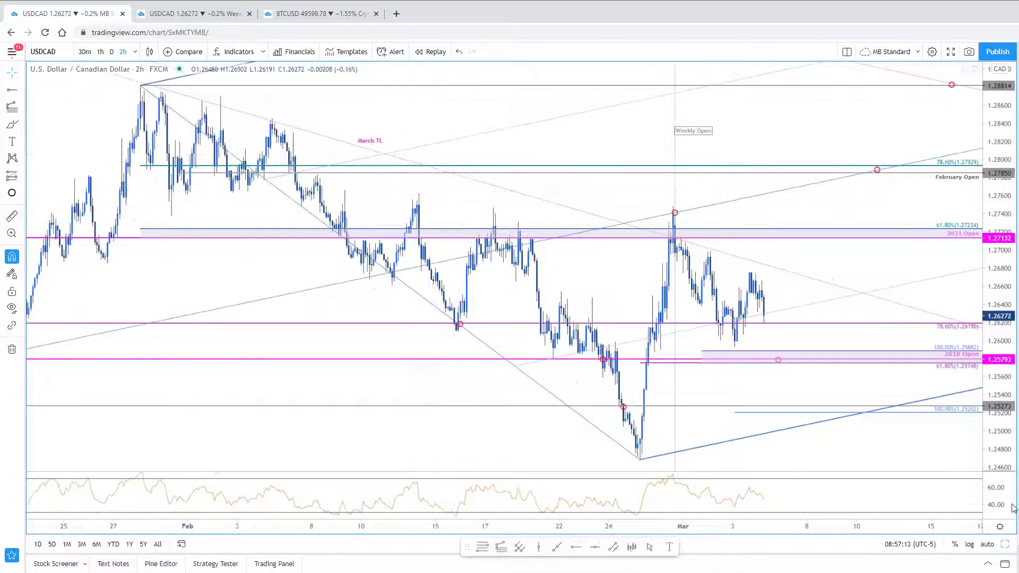
Restore the split layout and examine USDCAD on the daily and 2-hour charts side by side, including the descending slope lines
left_click(1006, 546)
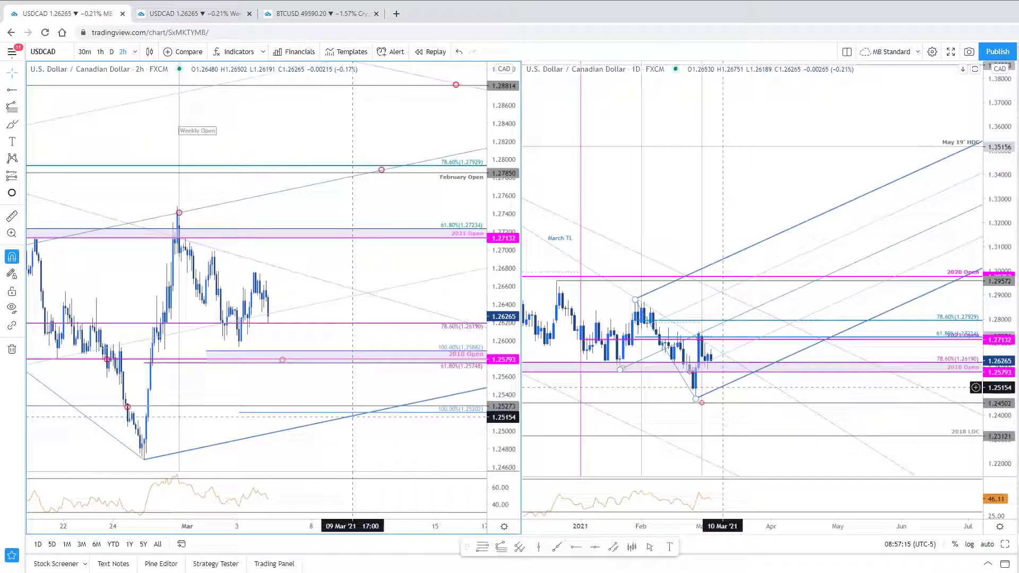
left_click_drag(726, 194, 862, 181)
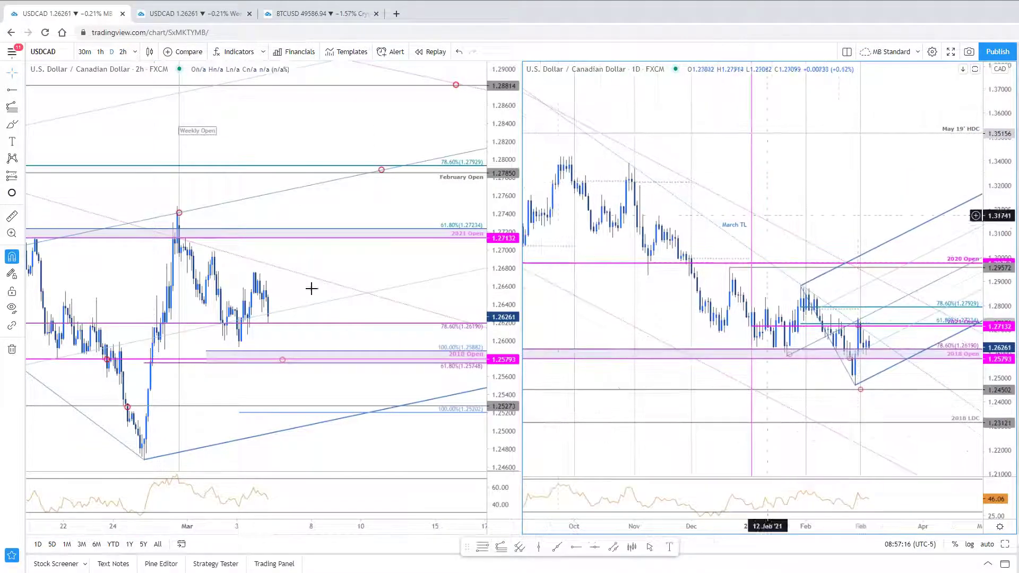
left_click(685, 201)
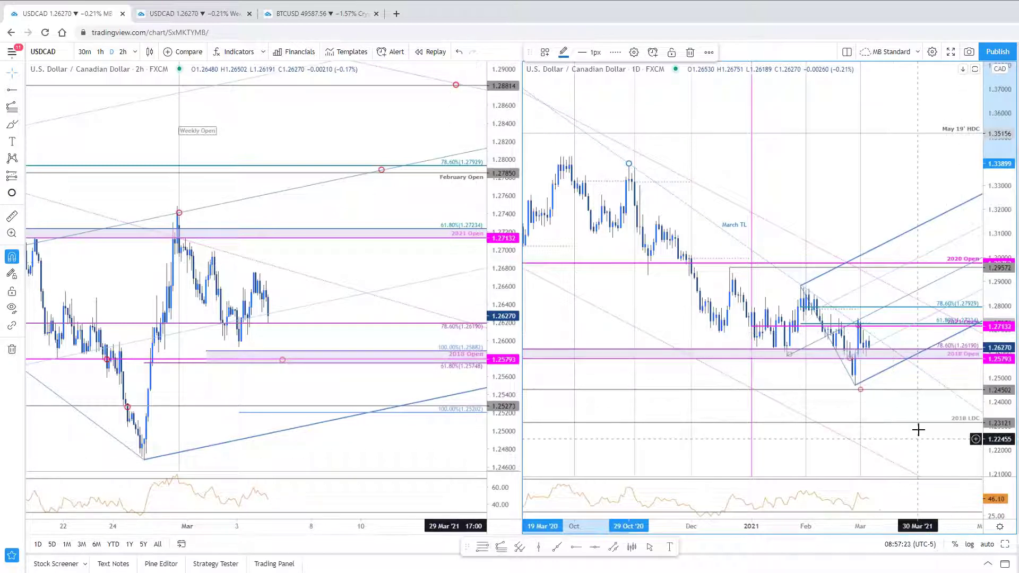
mouse_move(914, 410)
left_mouse_down()
mouse_move(907, 434)
mouse_move(871, 380)
left_mouse_up()
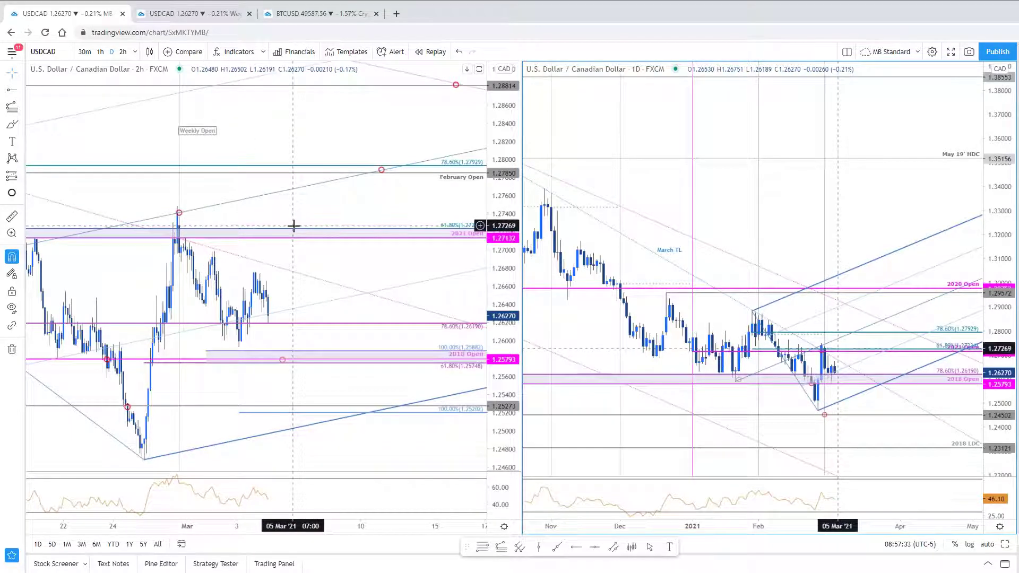
left_click_drag(361, 252, 484, 250)
scroll(484, 246, "up", 1)
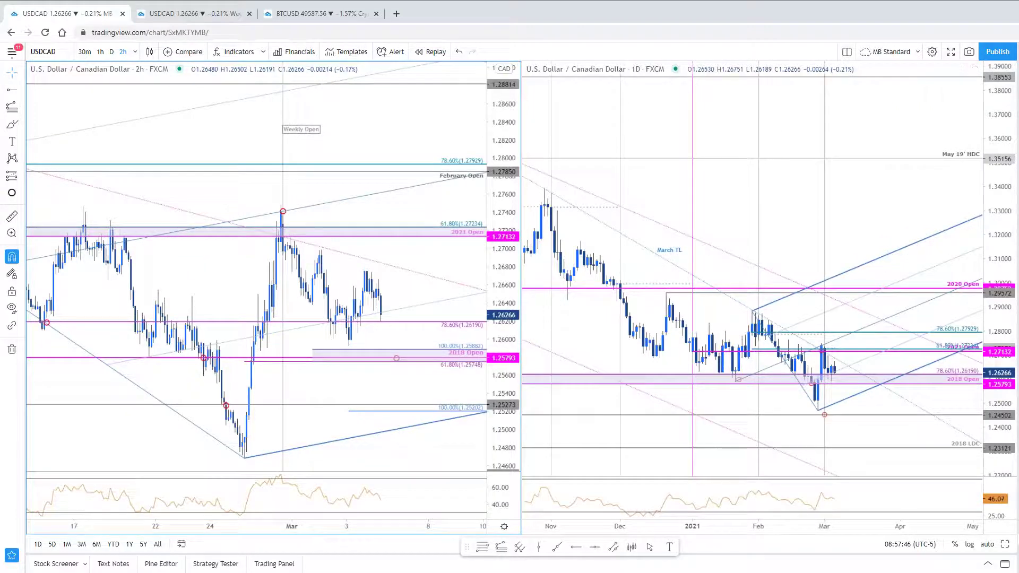
Change the charts to AUDUSD and bring up the enlarged AUDUSD 120min chart in the published 3/2/2021 update
key("Down")
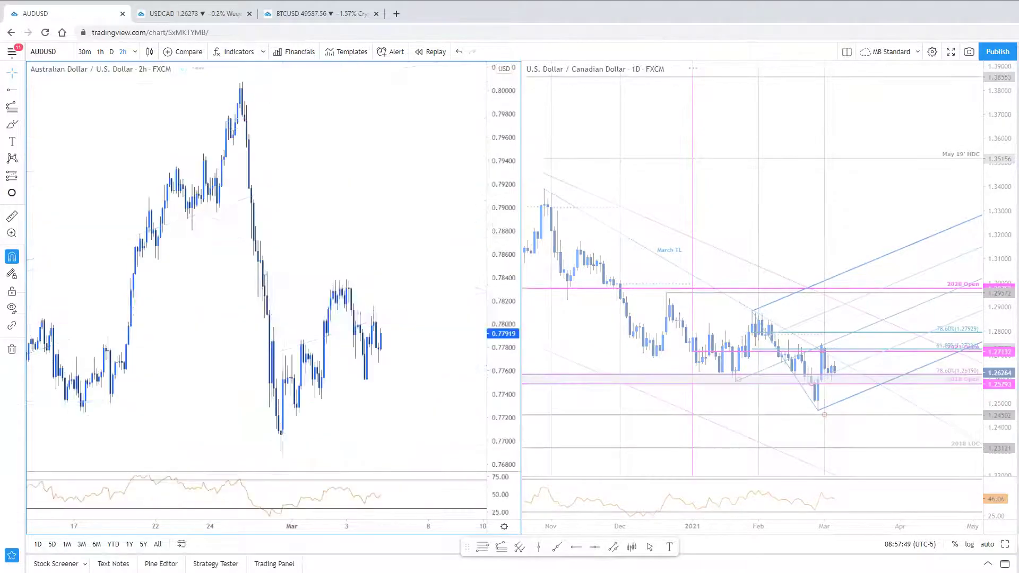
key("alt+Tab")
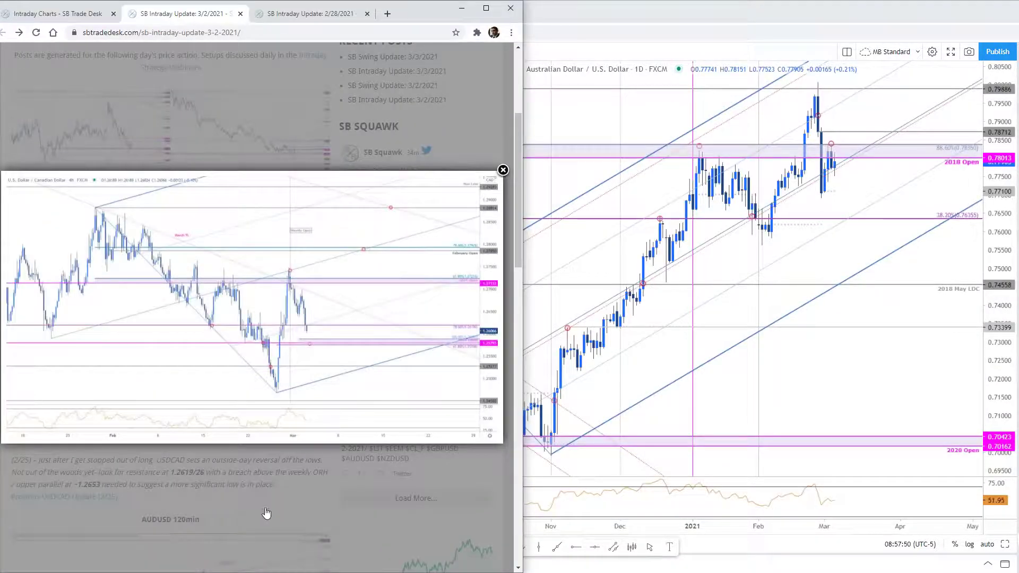
left_click(264, 515)
scroll(276, 425, "down", 6)
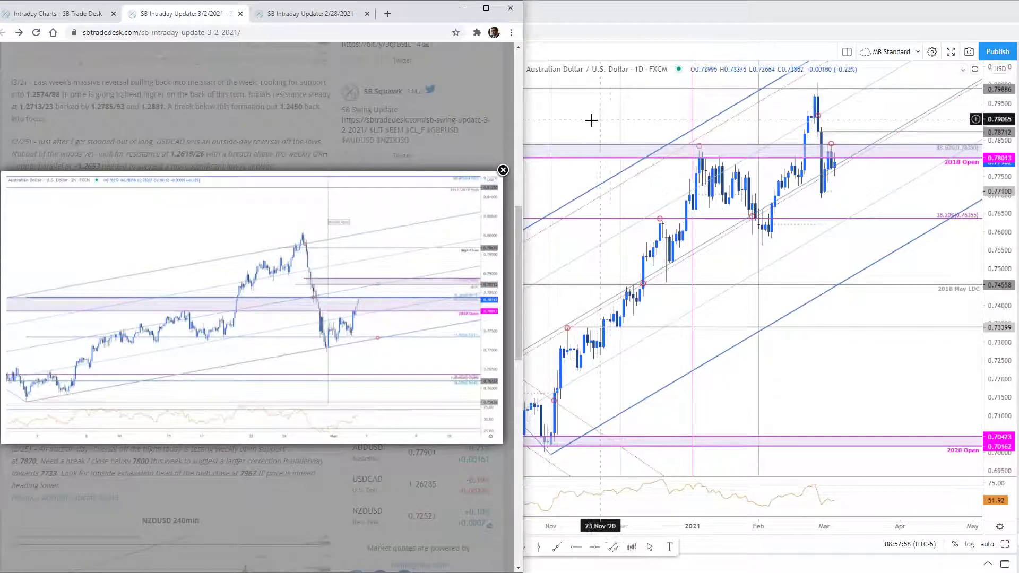
Switch back to TradingView, enlarge the daily AUDUSD chart, check the weekly AUDUSD chart, and return to the daily
left_click(584, 397)
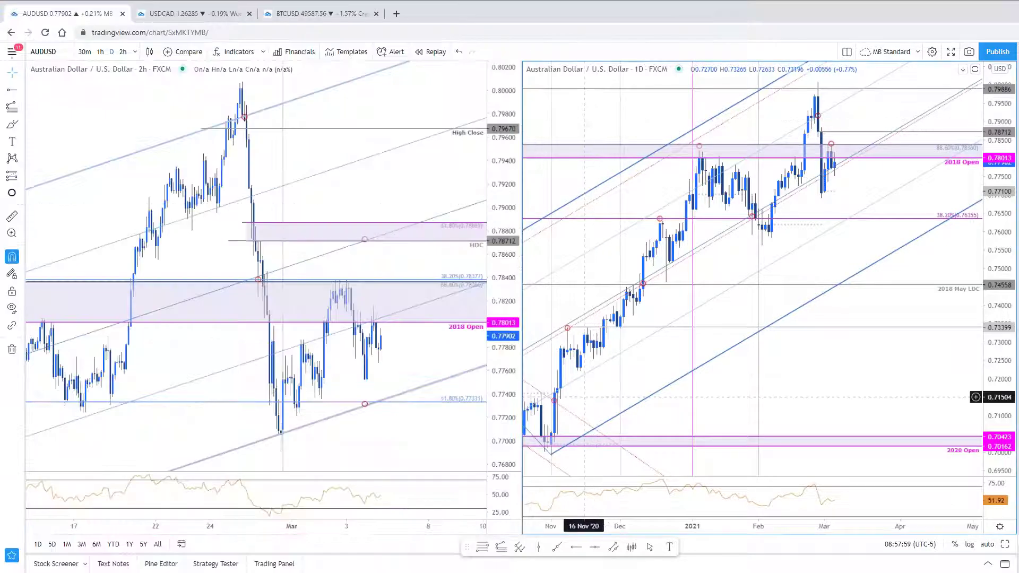
left_click(1005, 544)
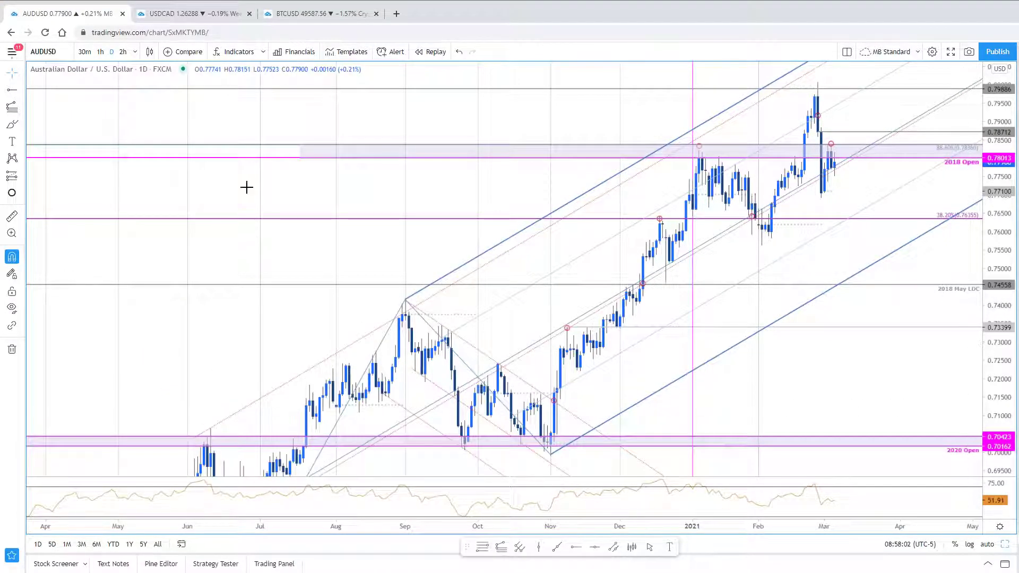
left_click(194, 13)
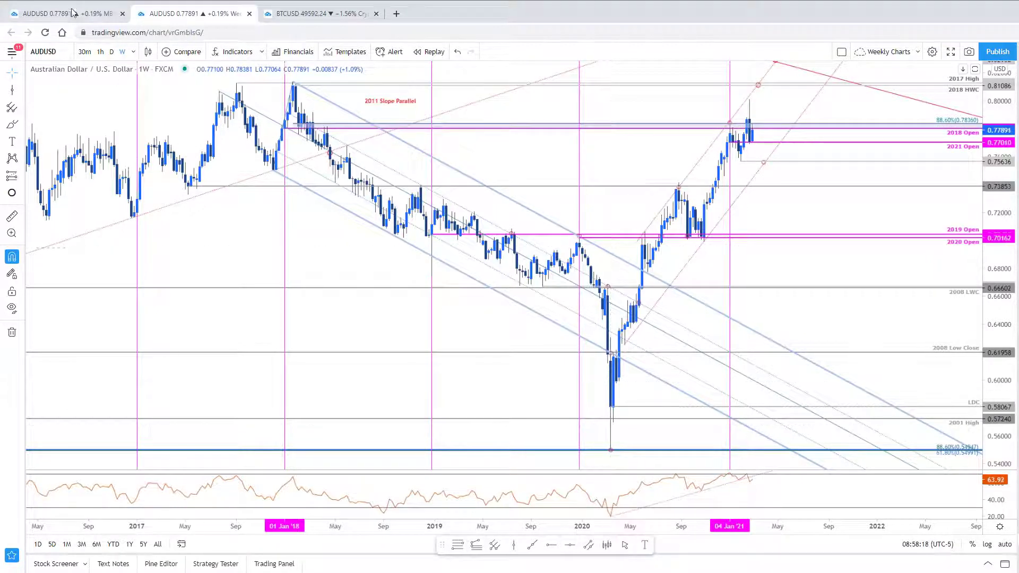
left_click(71, 18)
Rescale the daily AUDUSD chart to examine the rising pitchfork since June and the resistance up to the 2017/2018 highs
left_click_drag(832, 202, 696, 372)
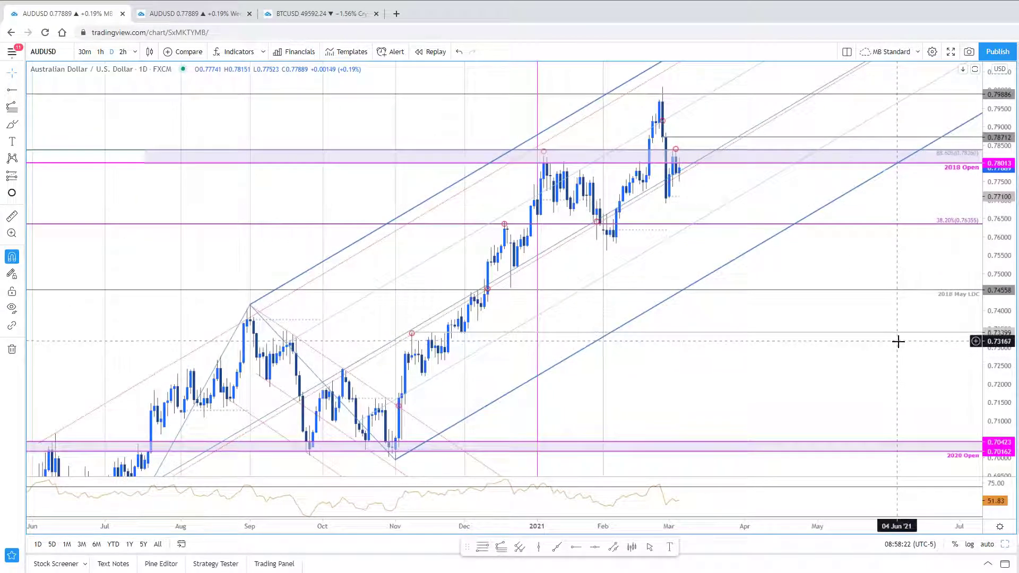
left_click(712, 149)
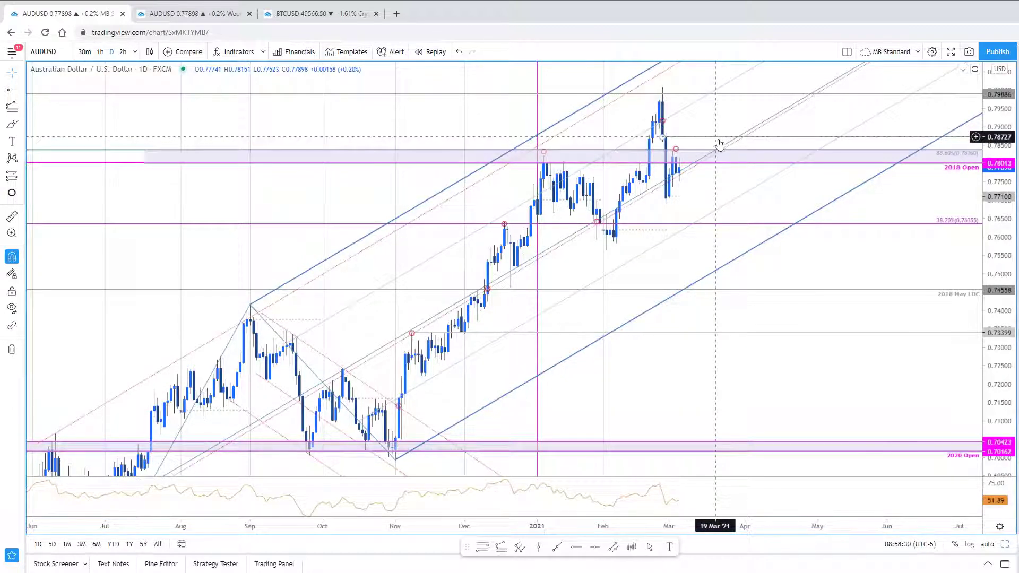
left_click_drag(879, 271, 1004, 314)
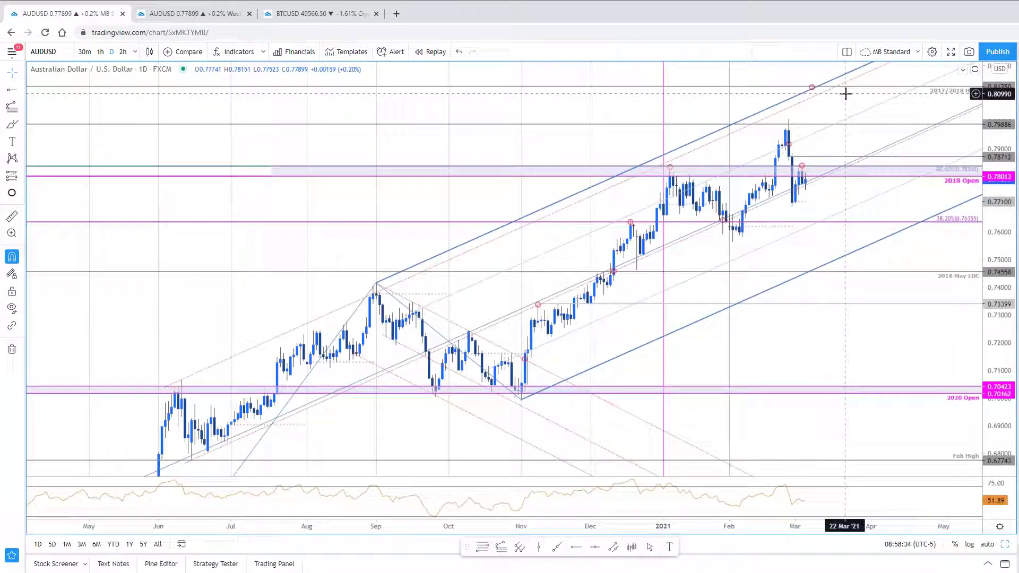
Restore the split layout, enlarge the 2-hour AUDUSD chart, rescale it around the recent price action and compare it with the published AUDUSD chart
scroll(879, 348, "down", 3)
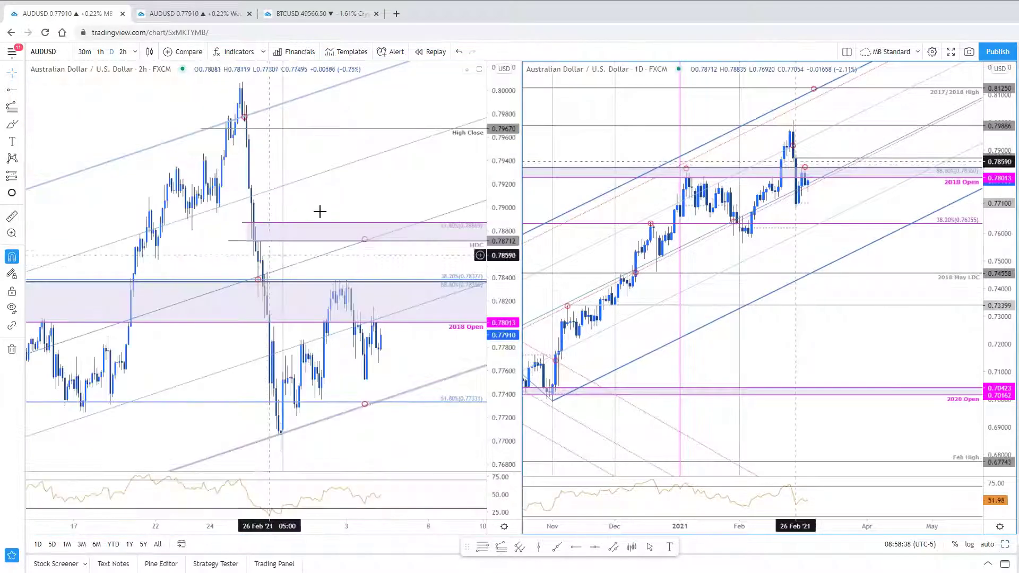
left_click_drag(503, 245, 503, 292)
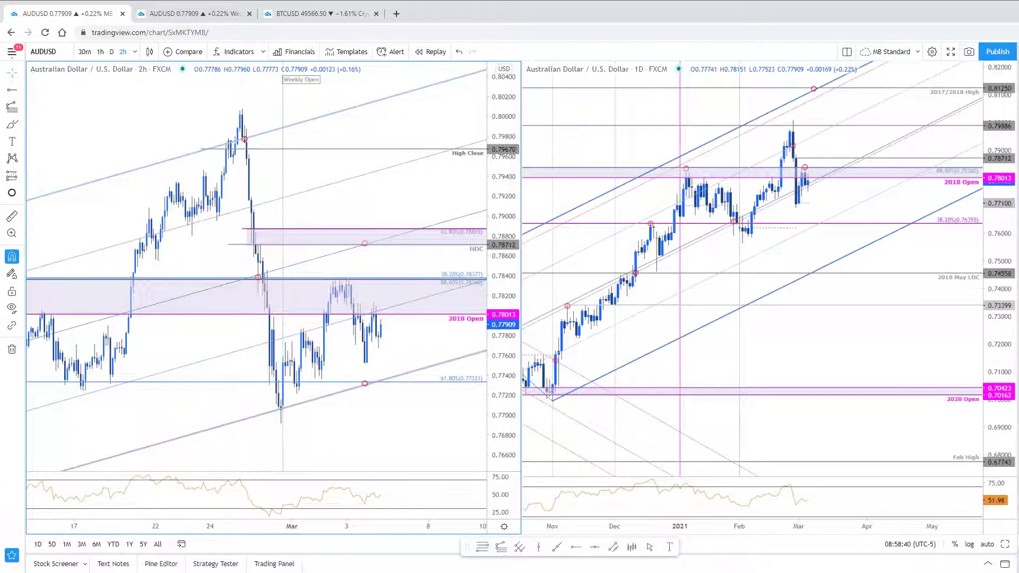
left_click(1007, 545)
scroll(896, 357, "up", 2)
left_click_drag(993, 355, 992, 372)
left_click_drag(912, 444, 861, 420)
key("alt+Tab")
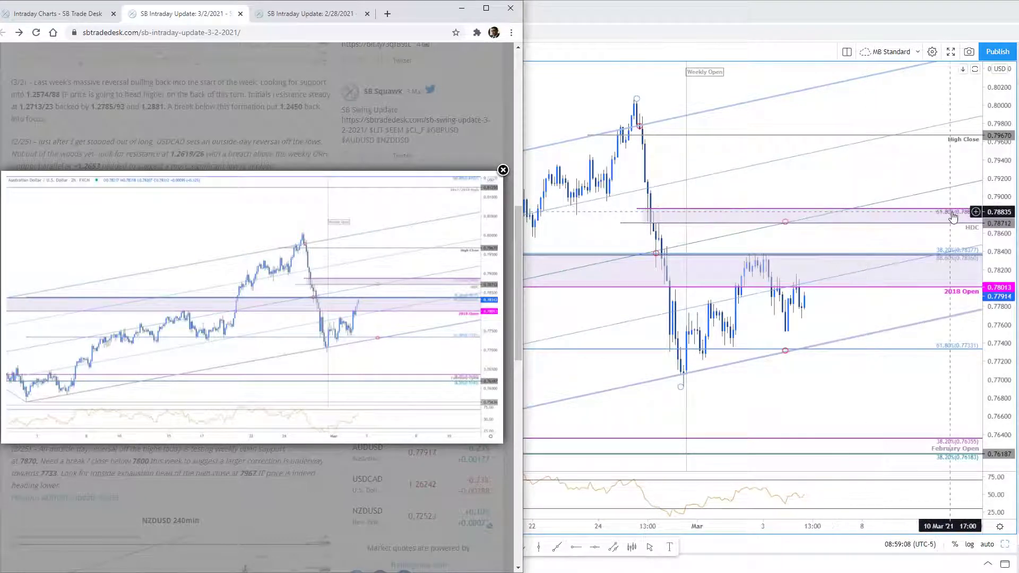
On the 2-hour AUDUSD chart, move the upper circle marker to about 0.7884 and the lower one along the rising slope to about 0.7735
left_click_drag(788, 224, 843, 214)
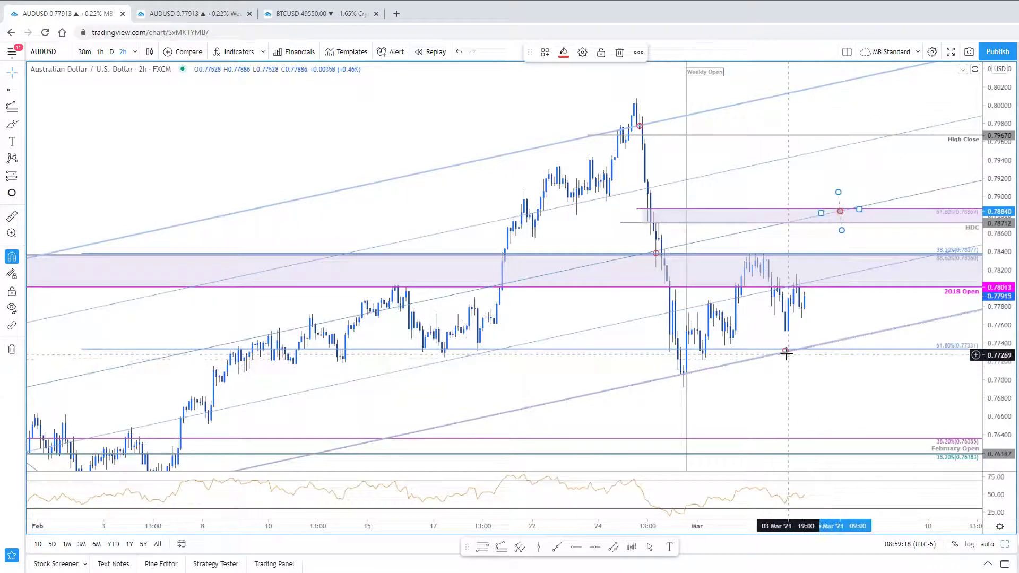
left_click_drag(786, 351, 814, 348)
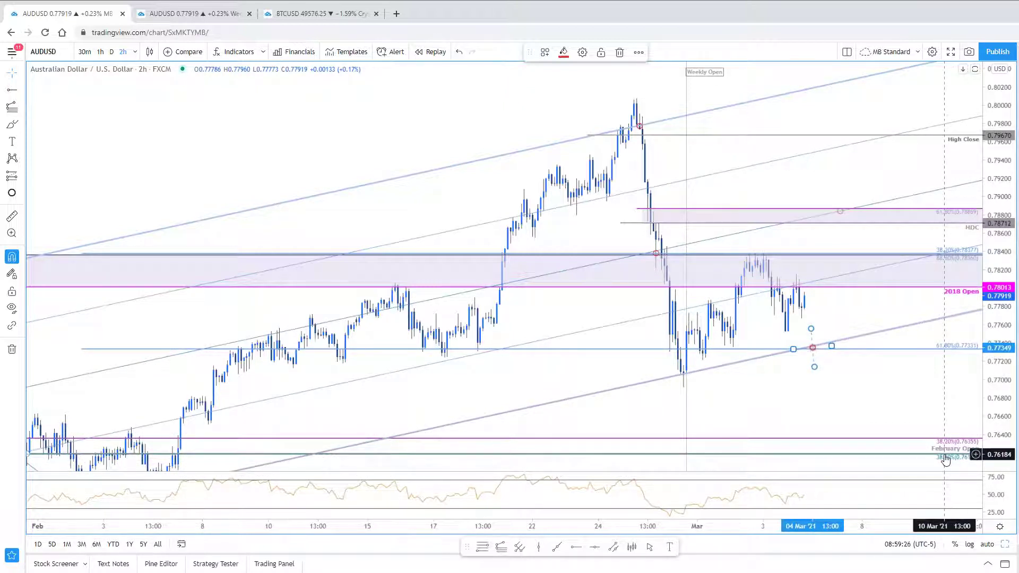
left_click_drag(849, 391, 764, 387)
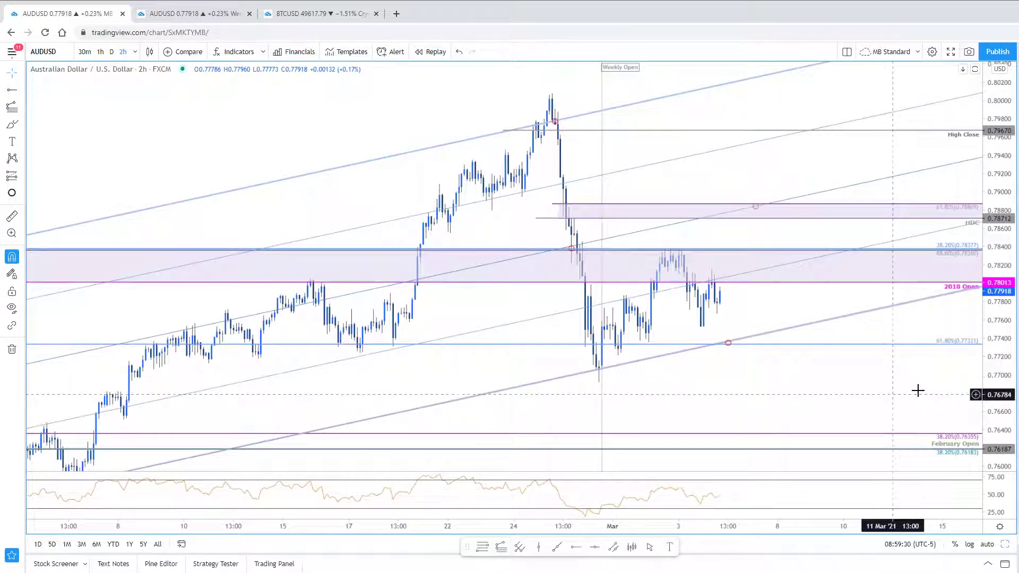
Change the charts to NZDUSD and move the circle marker on the 2-hour HDC line forward to about 8 March
key("Down")
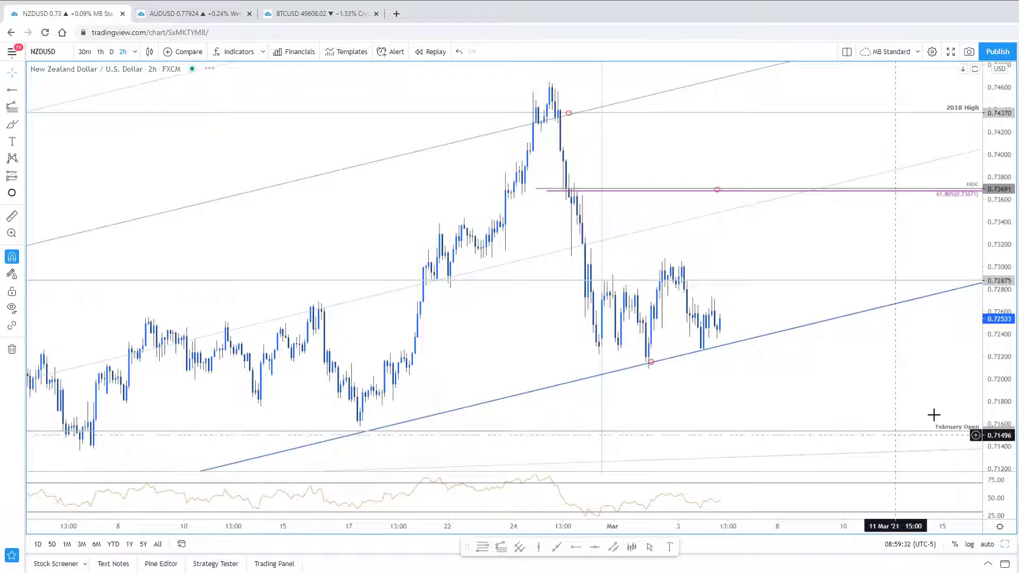
left_click_drag(1014, 318, 1012, 386)
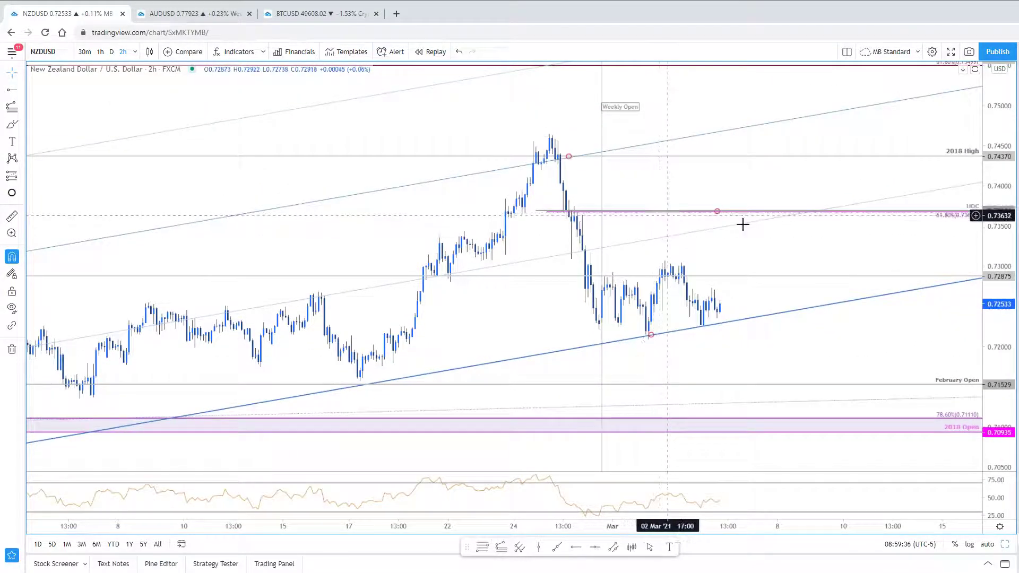
left_click_drag(989, 241, 991, 159)
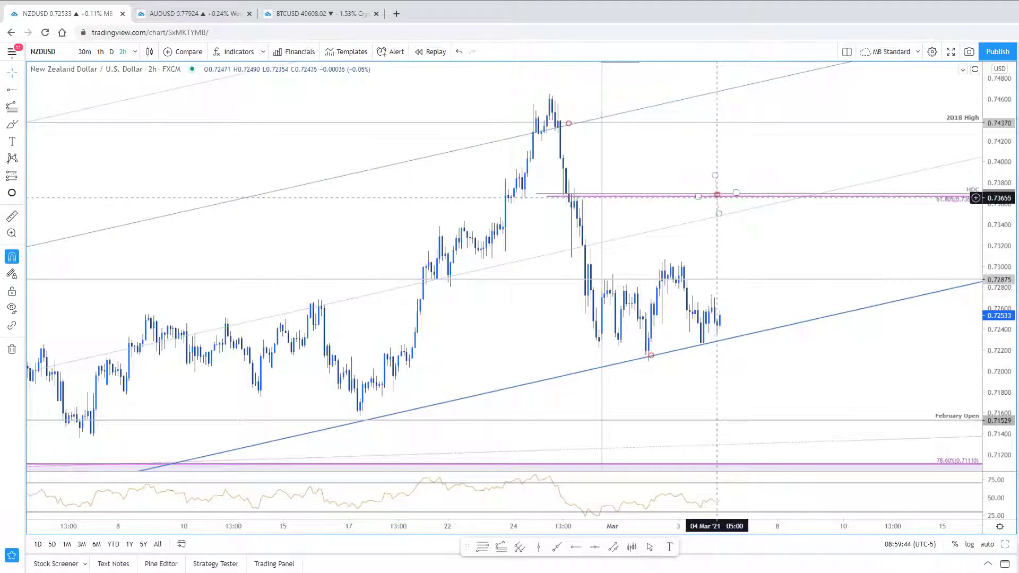
left_click_drag(717, 195, 784, 193)
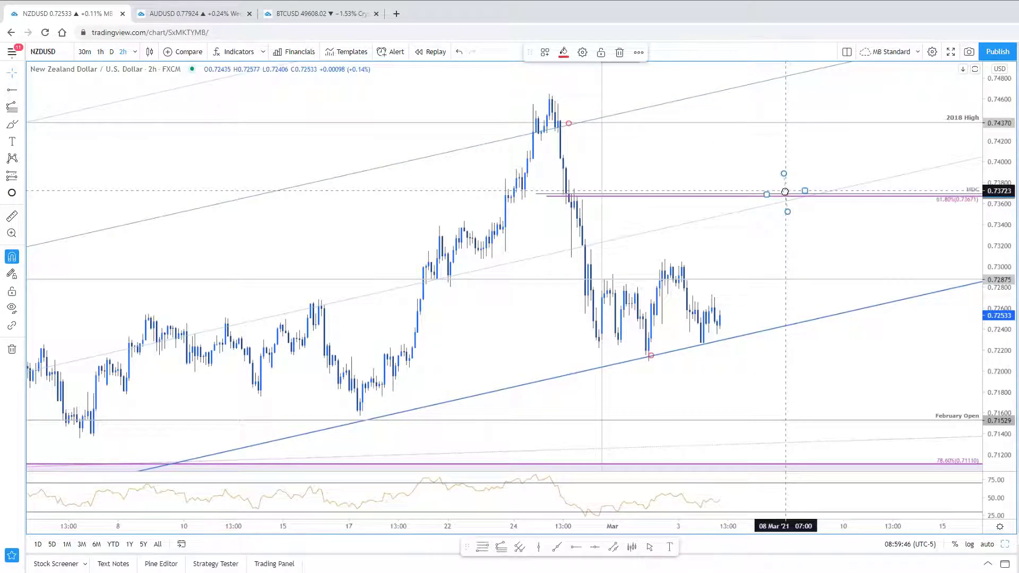
left_click_drag(810, 230, 855, 226)
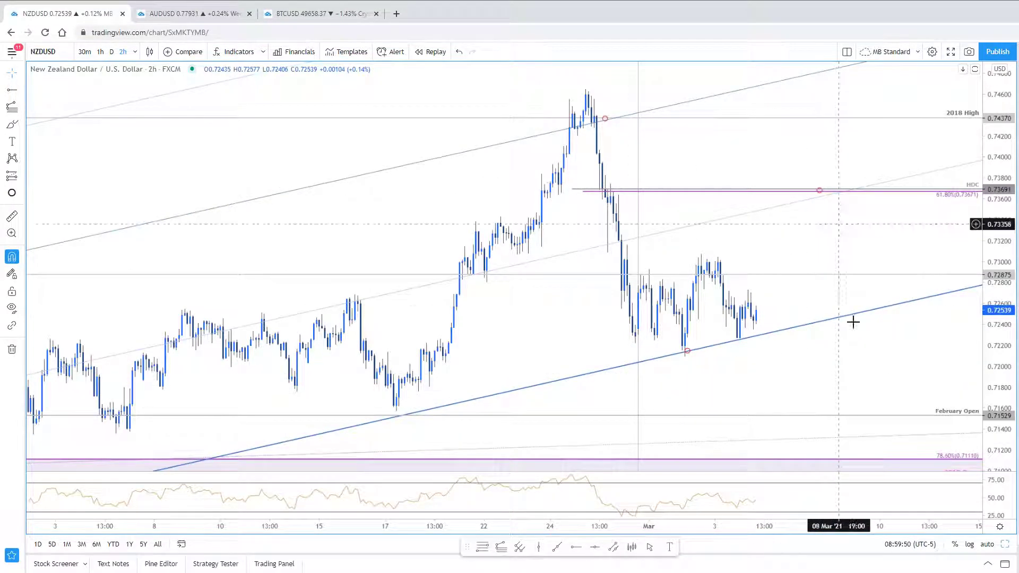
Examine the 2-hour NZDUSD chart from late January onward, including the rising lower parallel, February open and 2018 open support zone
left_click_drag(872, 345, 865, 331)
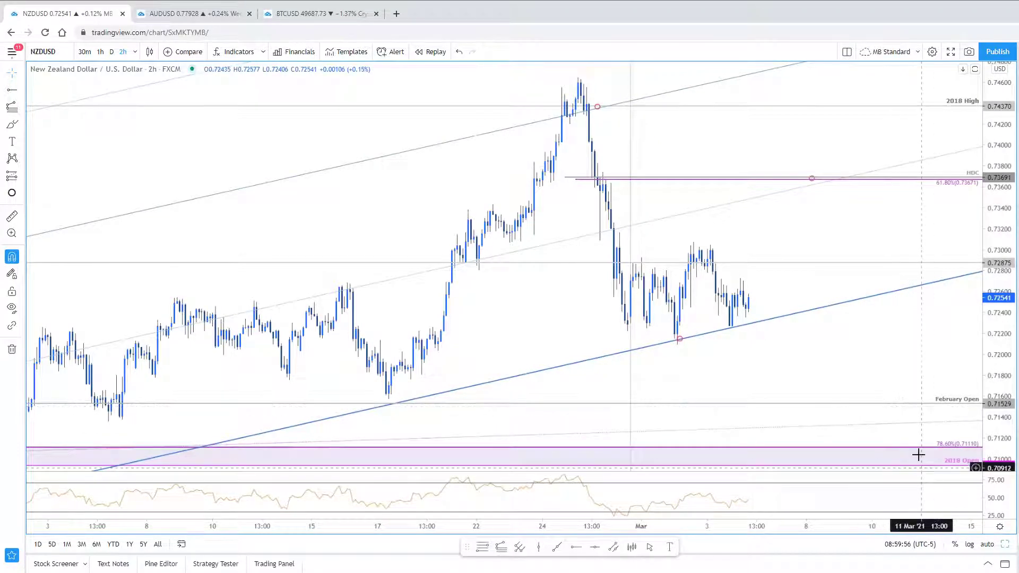
scroll(910, 459, "down", 3)
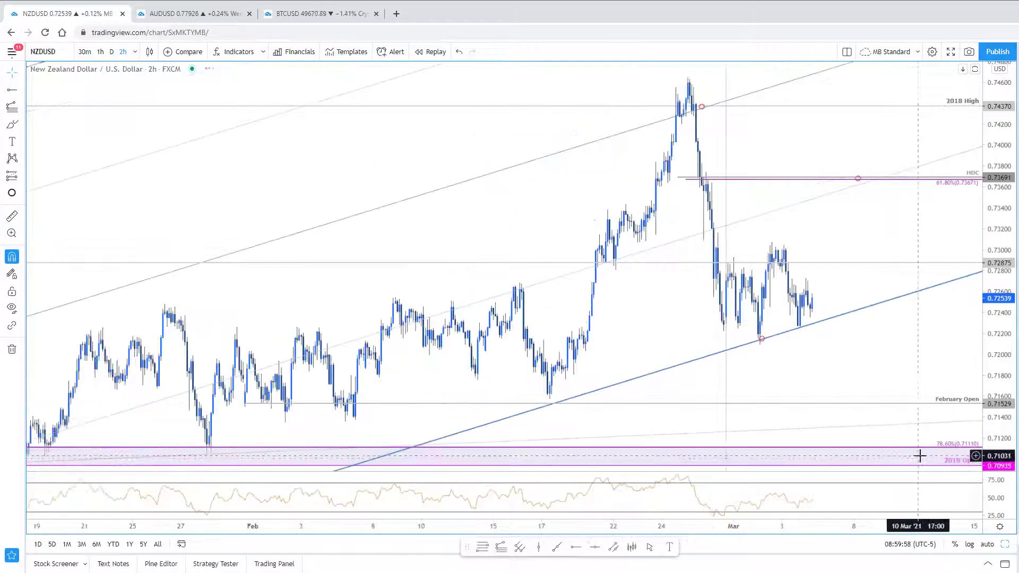
scroll(934, 470, "down", 2)
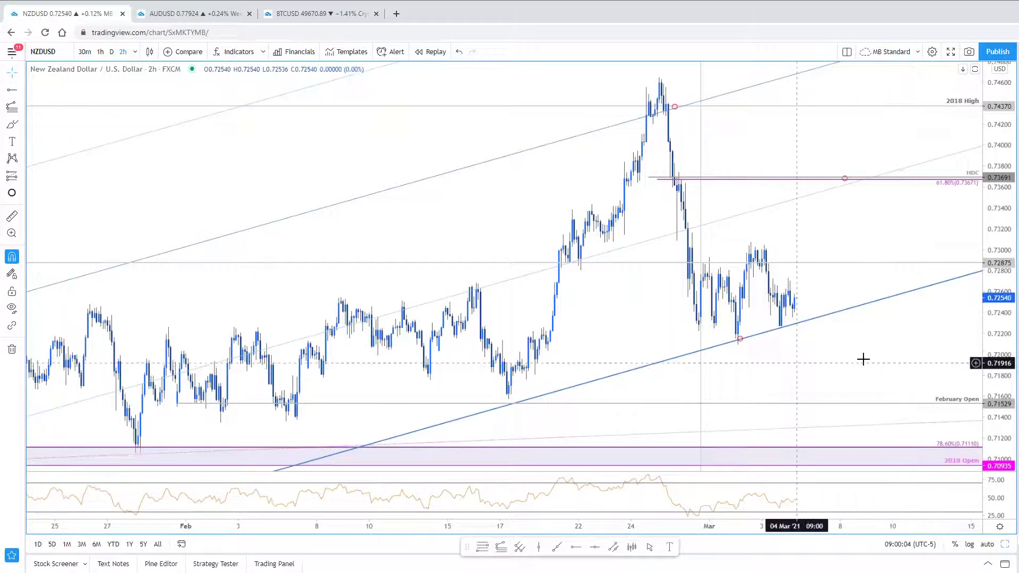
scroll(855, 344, "up", 1)
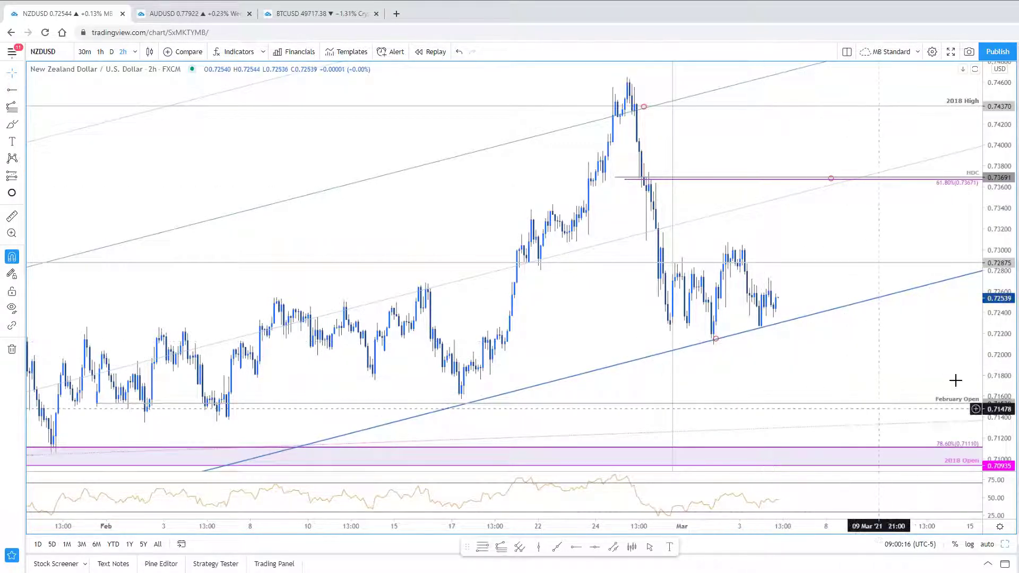
scroll(928, 364, "up", 1)
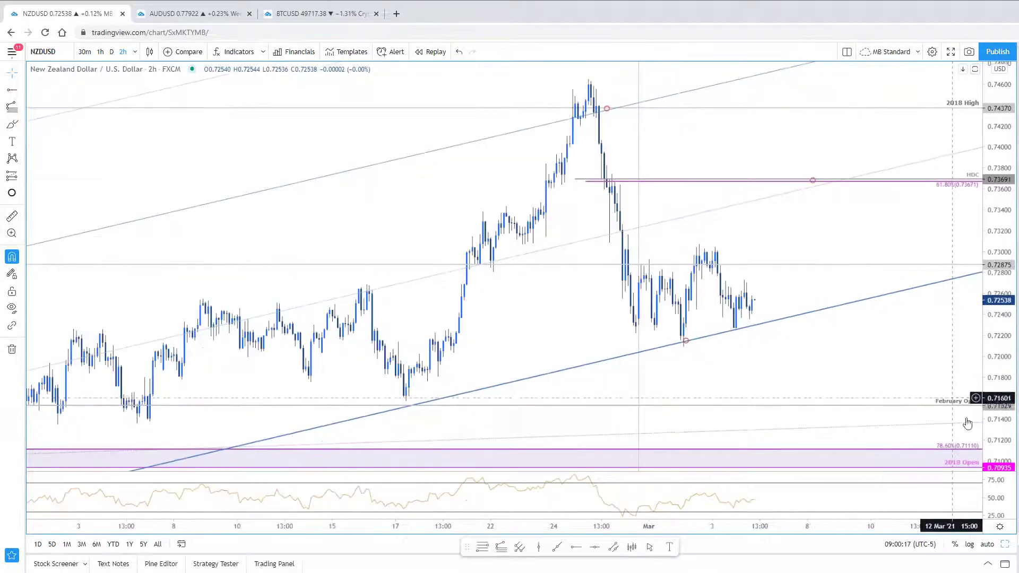
Restore the split layout and examine the rising channel on the daily NZDUSD chart back to September
left_click(1011, 550)
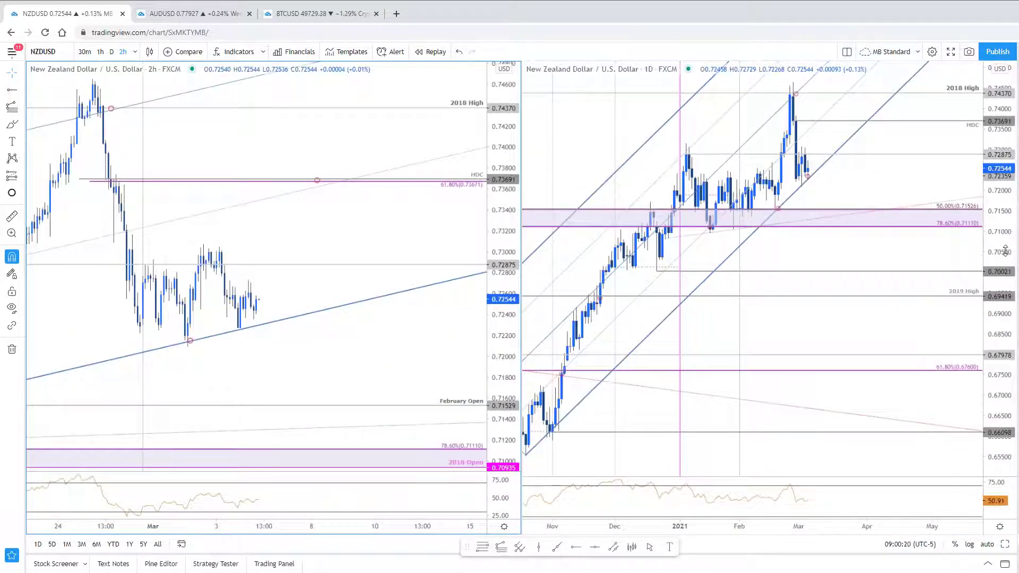
scroll(1004, 231, "down", 3)
left_click_drag(807, 253, 918, 250)
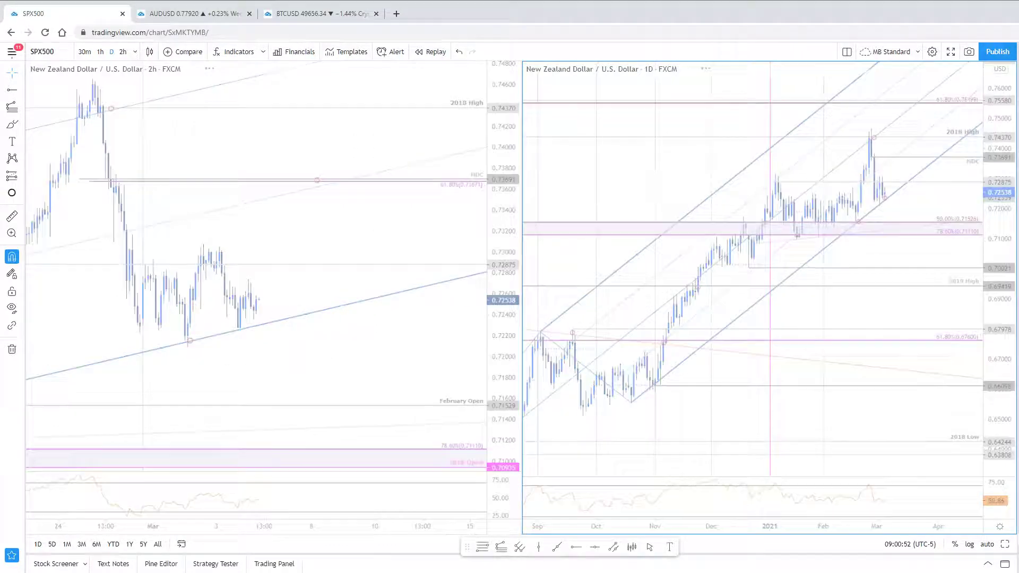
Change the charts to SPX500 and bring up the enlarged NZDUSD 240min chart in the published 3/2/2021 update
key("Down")
key("alt+Tab")
left_click(387, 131)
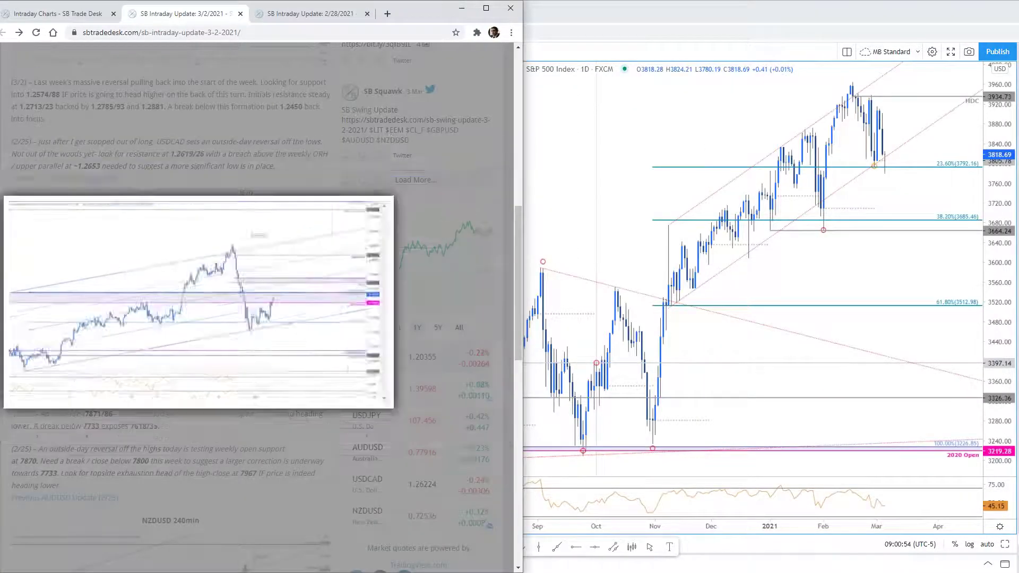
scroll(391, 351, "down", 7)
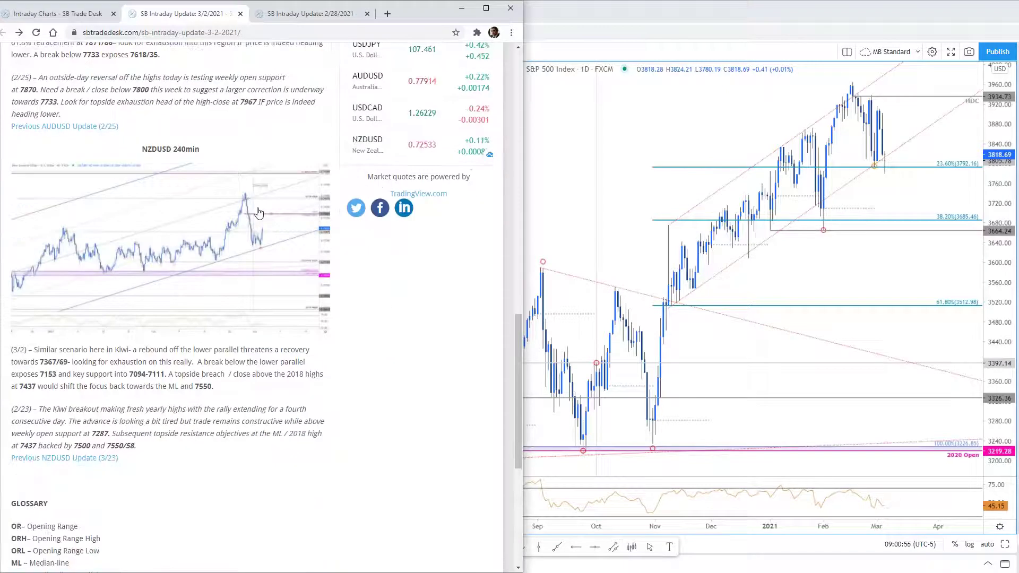
left_click(252, 307)
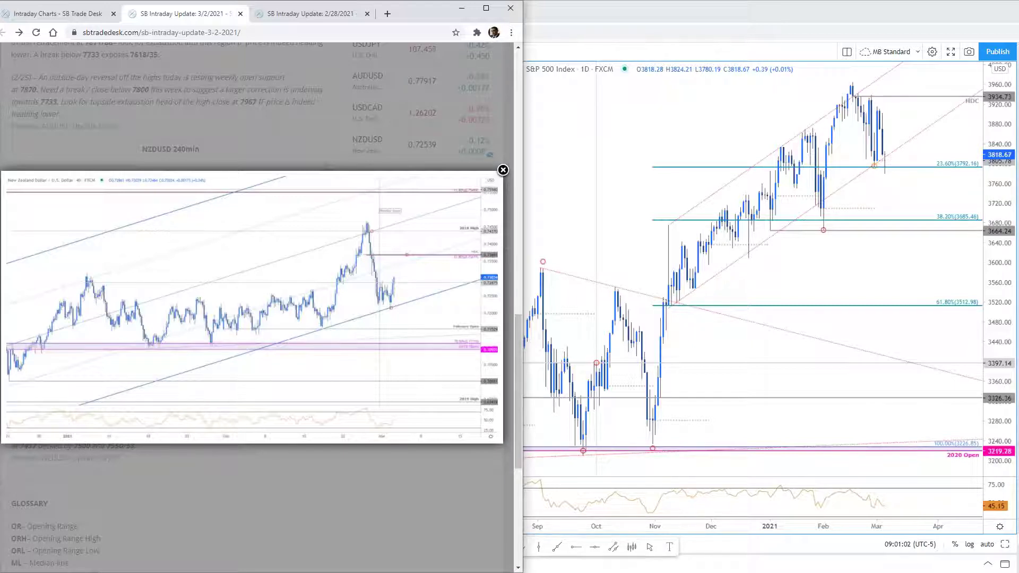
Close the published 3/2/2021 update and enlarge the SPX 120min chart in the 2/28/2021 update
left_click(240, 14)
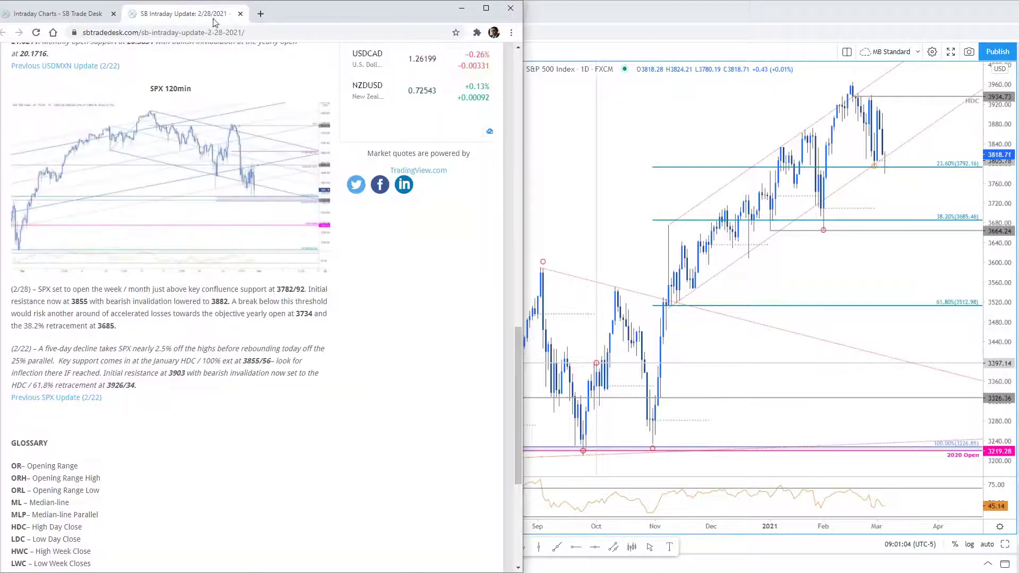
left_click(209, 177)
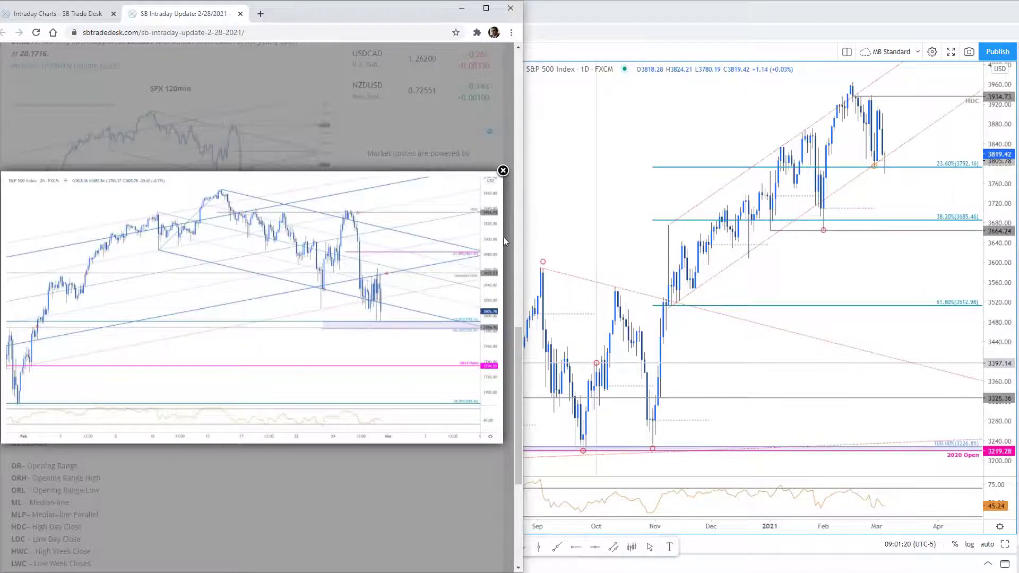
Switch back to TradingView, enlarge and rescale the 2-hour SPX500 chart, and compare it with the published SPX 120min chart
left_click(558, 187)
left_click_drag(507, 223, 517, 297)
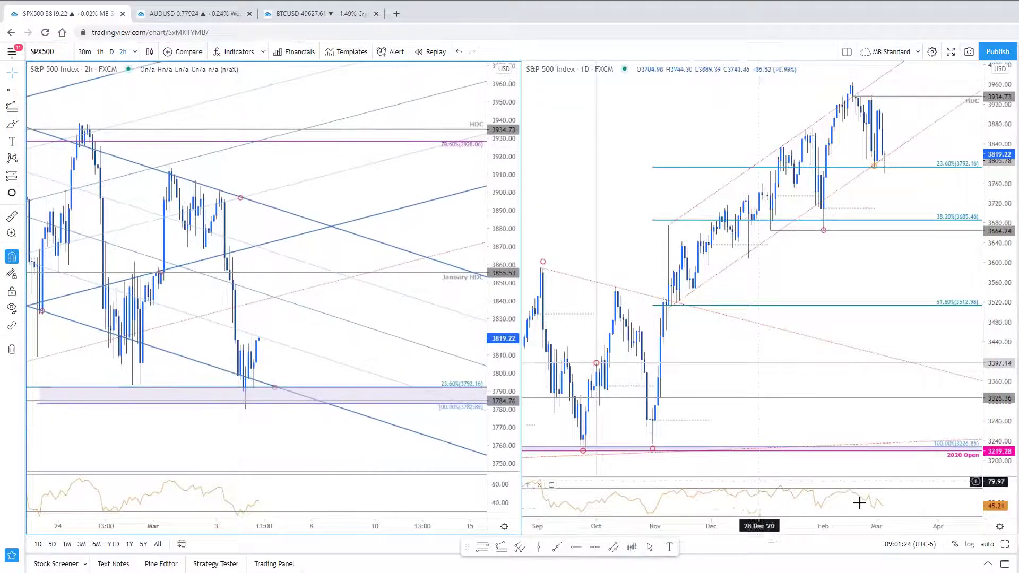
left_click(1005, 545)
left_click_drag(1001, 209, 1000, 298)
left_click_drag(732, 382, 836, 372)
key("alt+Tab")
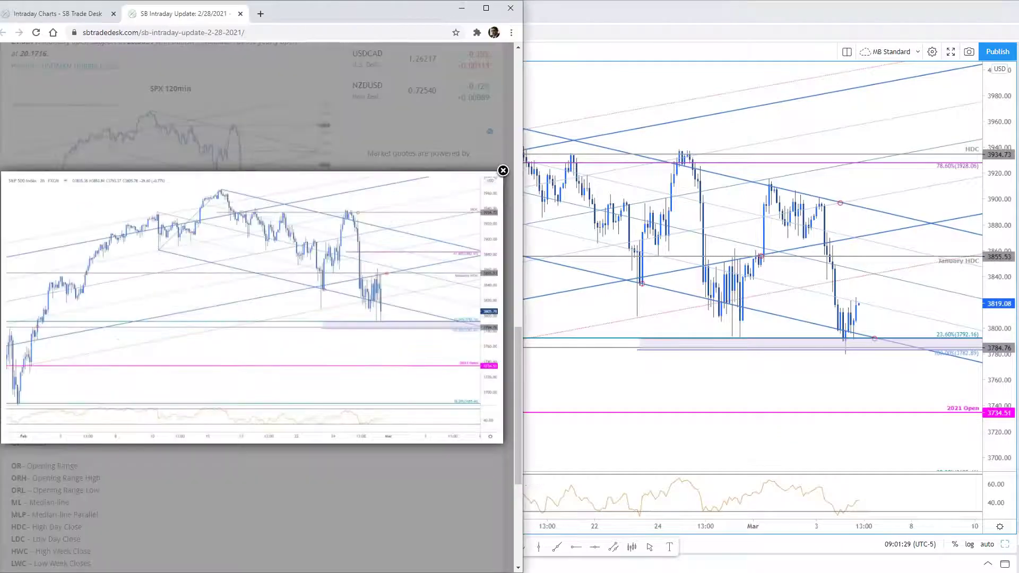
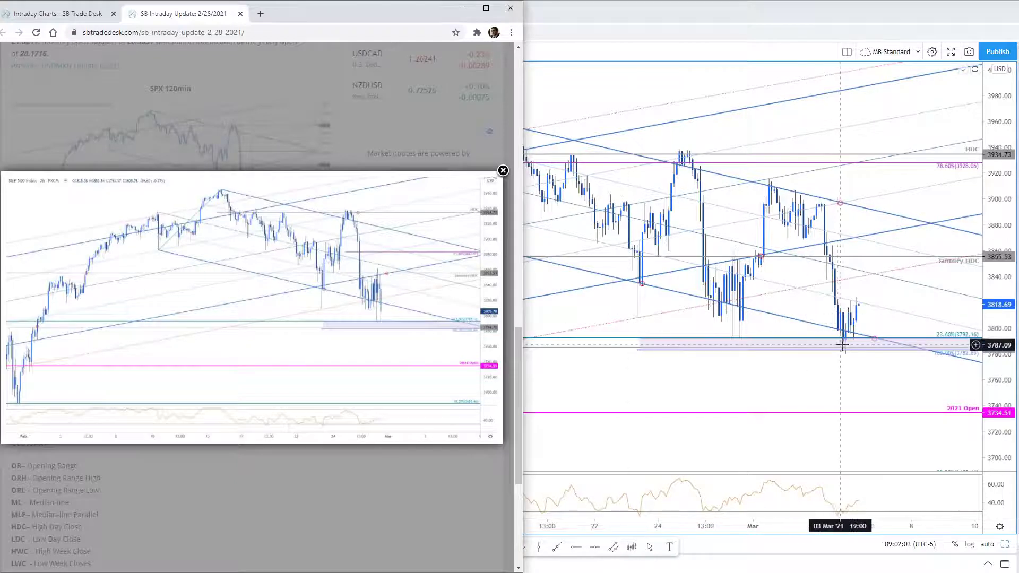
Move the circle marker to about 3842 on the descending pitchfork's median line, and move the purple Fib retracement's low anchor to 3780.19 on 3 March
left_click_drag(842, 204, 877, 272)
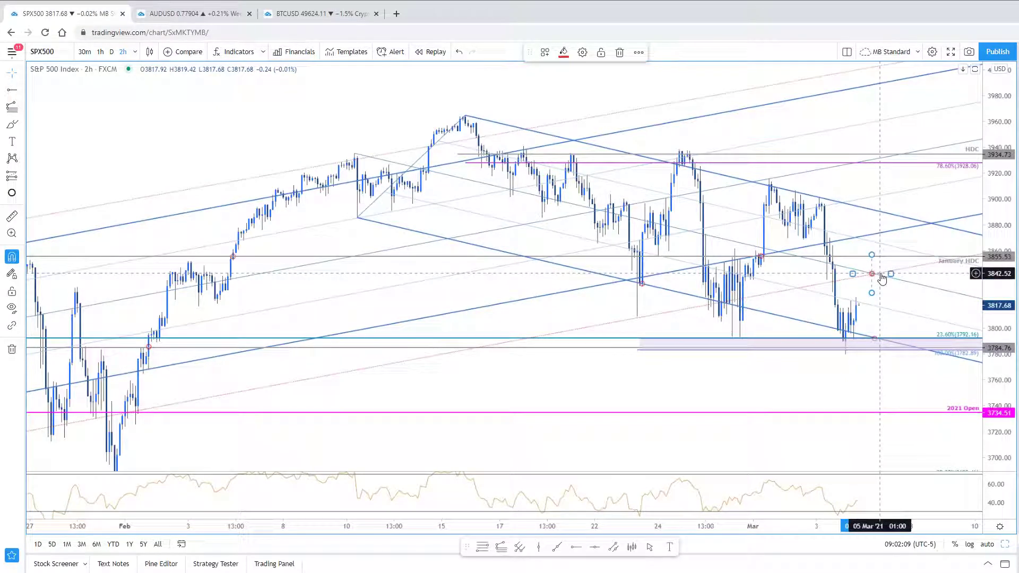
left_click_drag(801, 391, 760, 387)
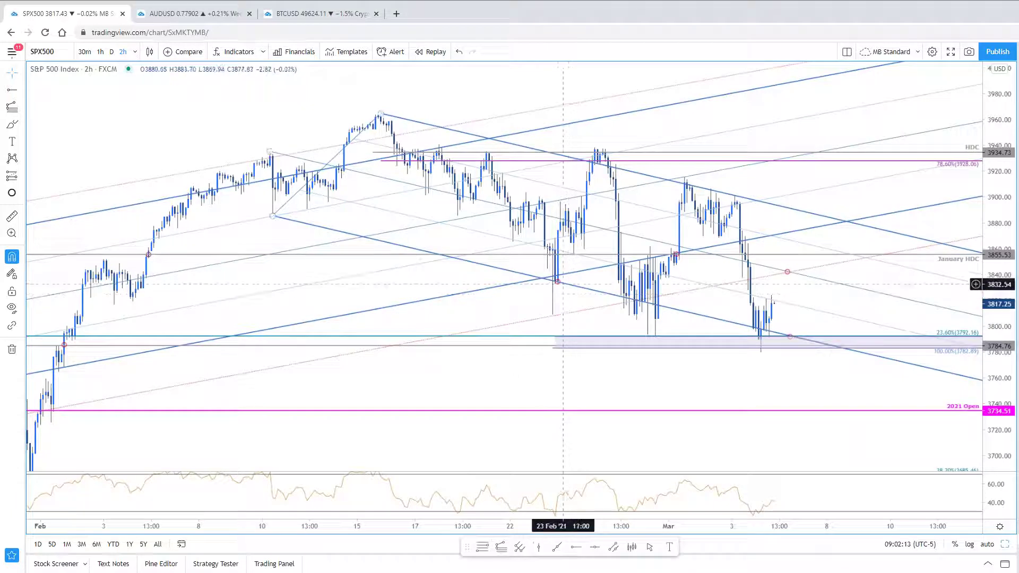
left_click(544, 162)
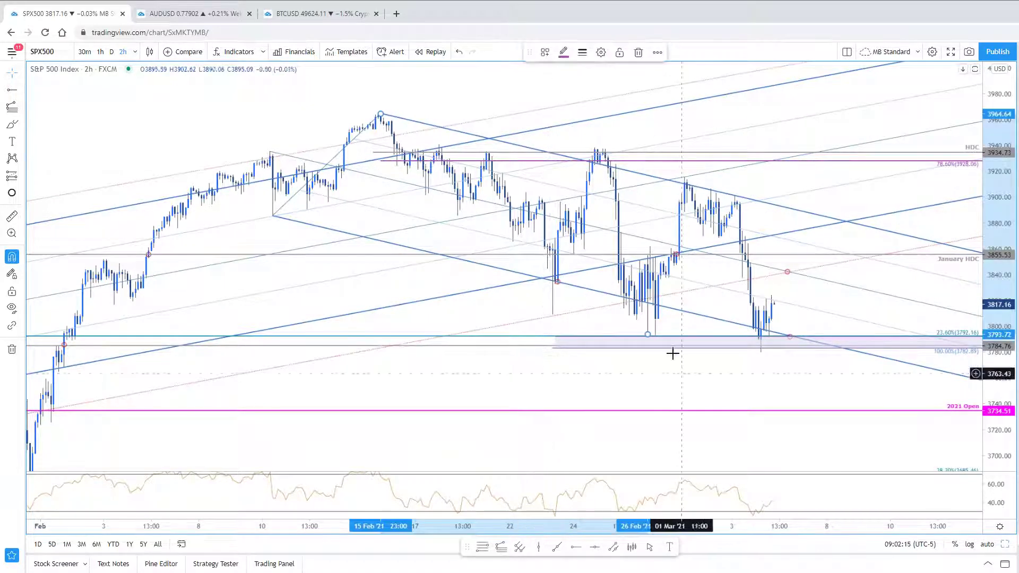
left_click_drag(648, 335, 761, 352)
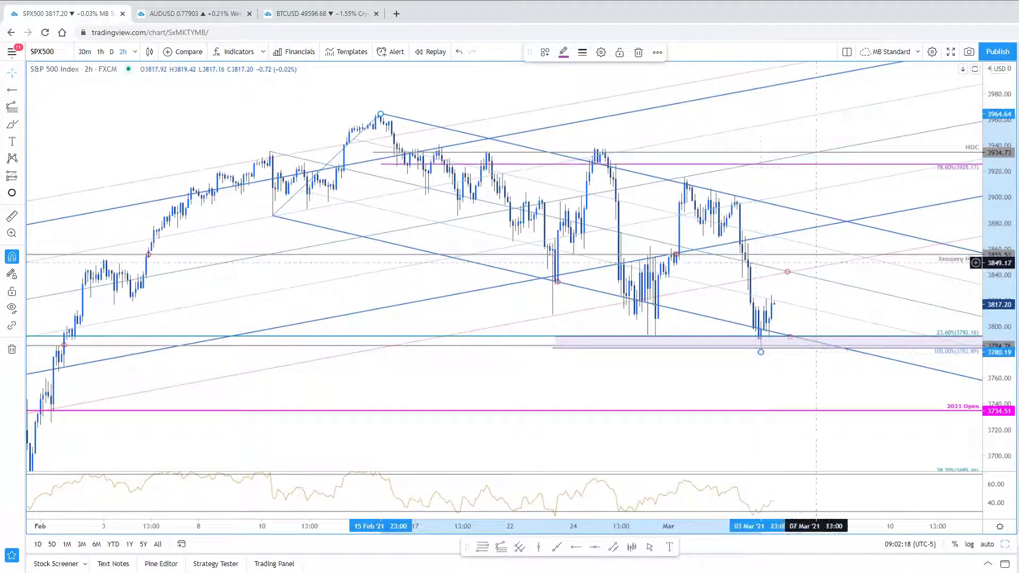
Turn off the 0.786 level of the purple Fib retracement and turn on its 0.382 and 0.618 levels
double_click(819, 166)
left_click(587, 255)
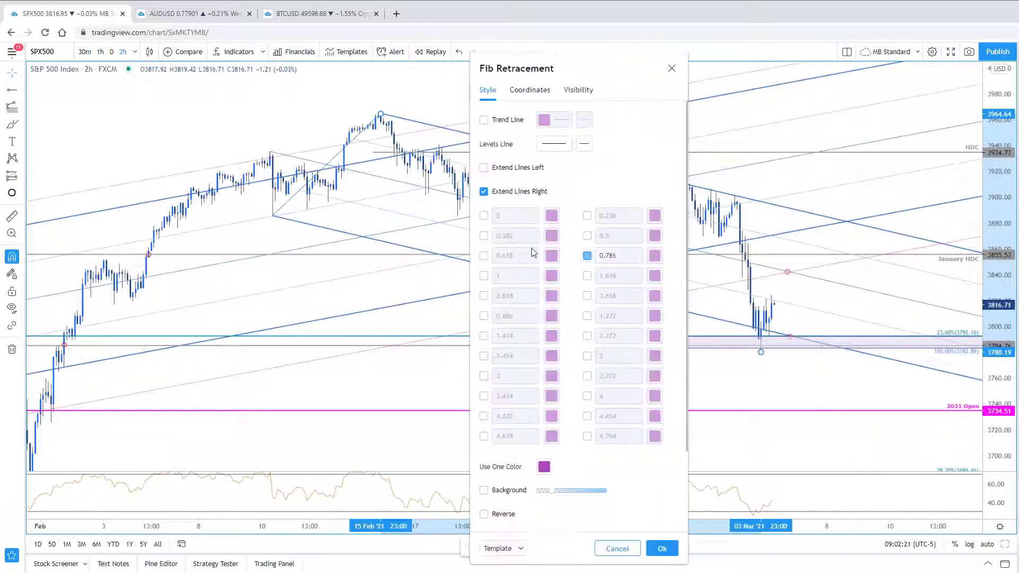
left_click(484, 236)
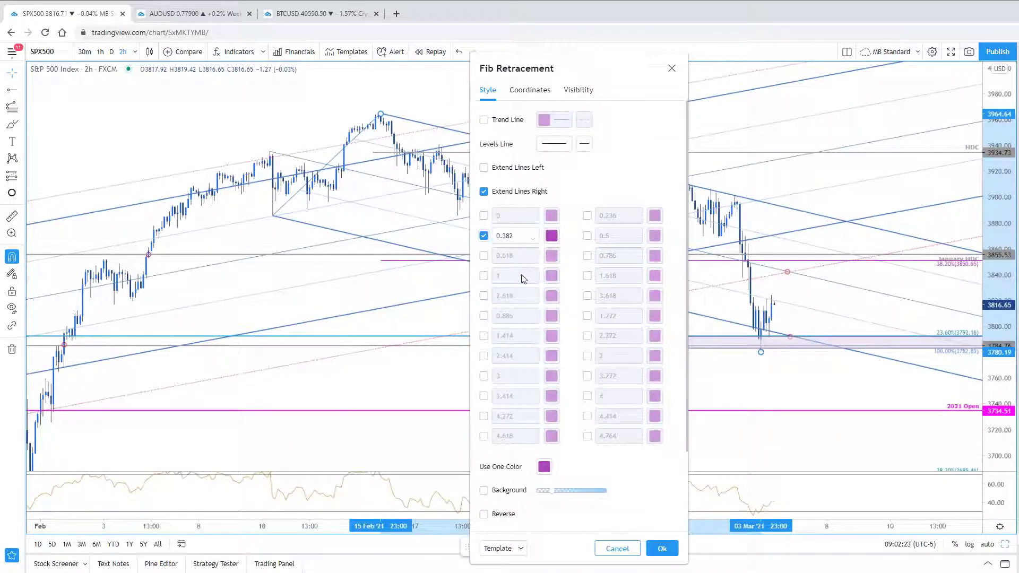
left_click(587, 216)
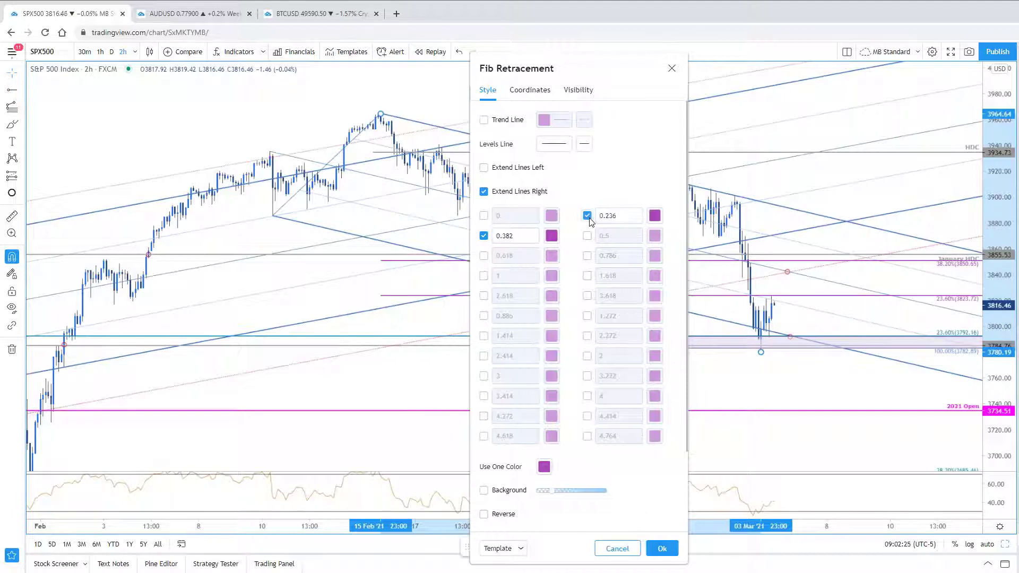
left_click(587, 217)
left_click(587, 236)
left_click(587, 237)
left_click(486, 256)
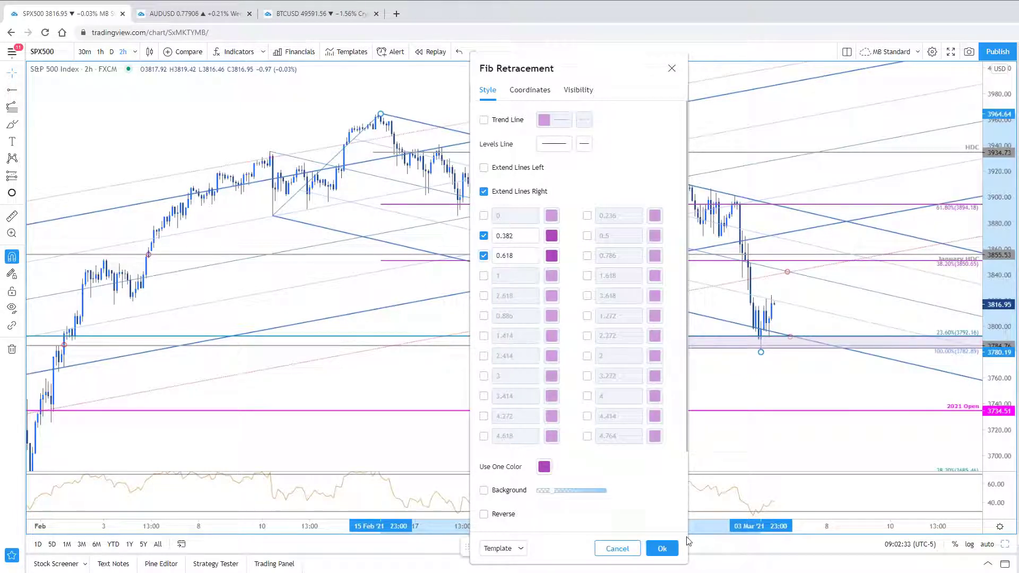
left_click(671, 549)
Examine the 2-hour SPX500 chart's support levels down to the January low, and restore the split layout to view the daily chart
scroll(438, 343, "down", 5)
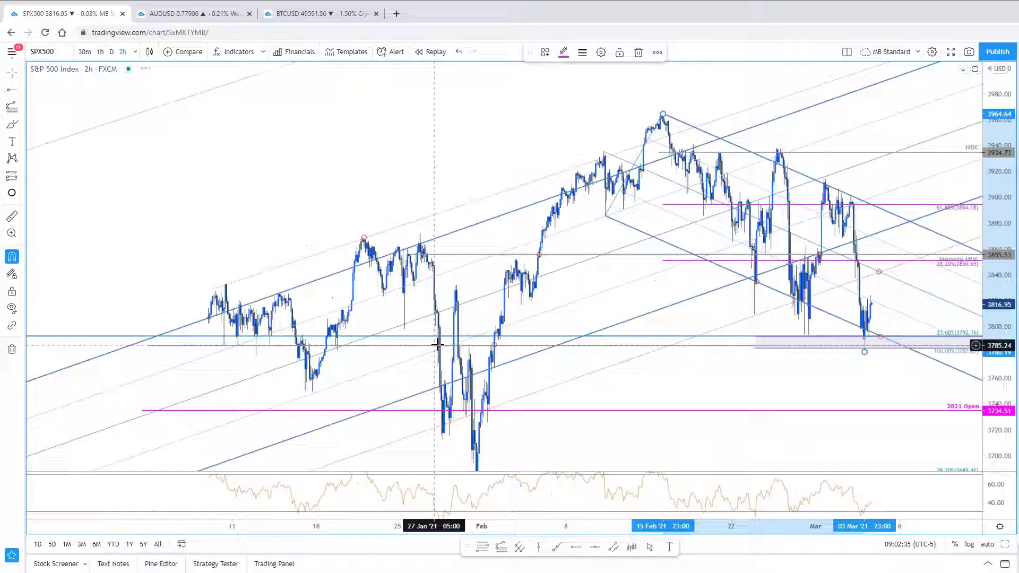
scroll(439, 343, "up", 4)
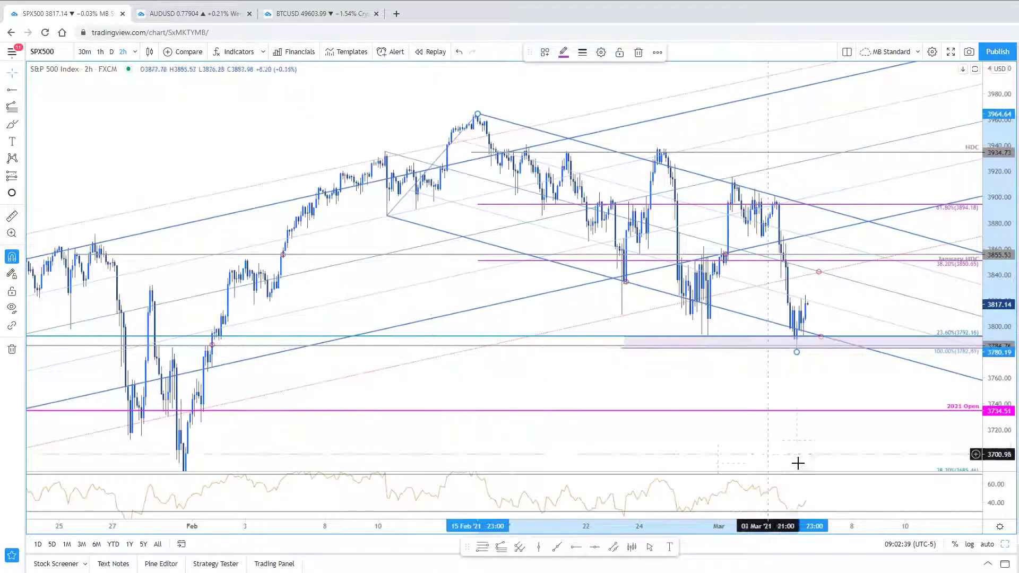
scroll(663, 384, "up", 3)
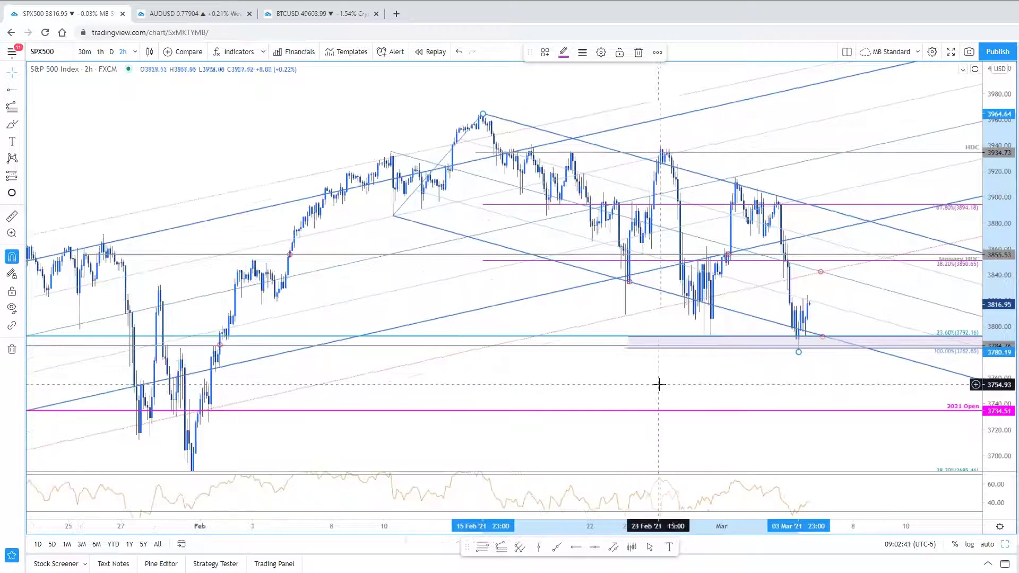
left_click(947, 350)
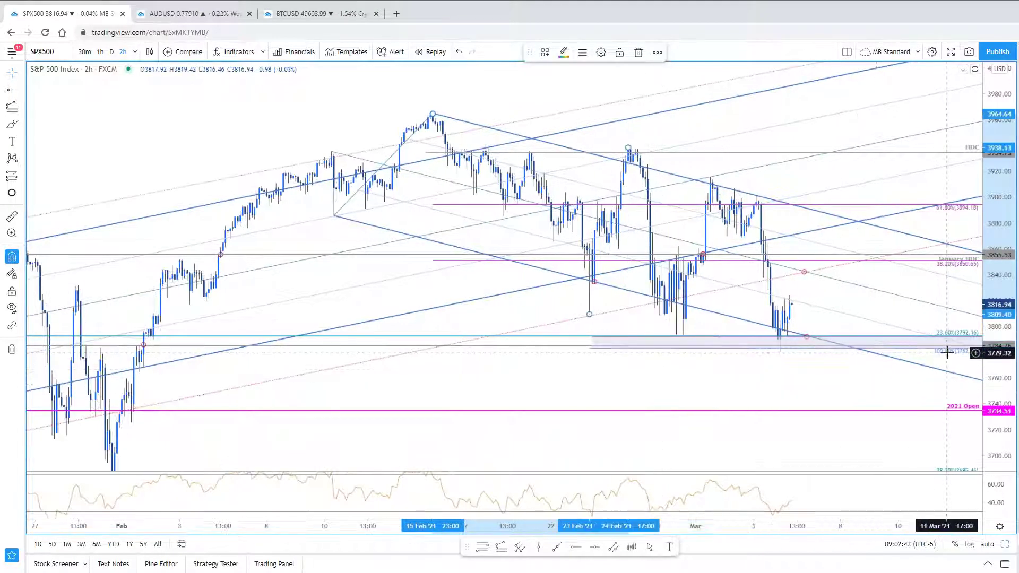
mouse_move(770, 401)
left_mouse_down()
mouse_move(728, 377)
mouse_move(741, 382)
left_mouse_up()
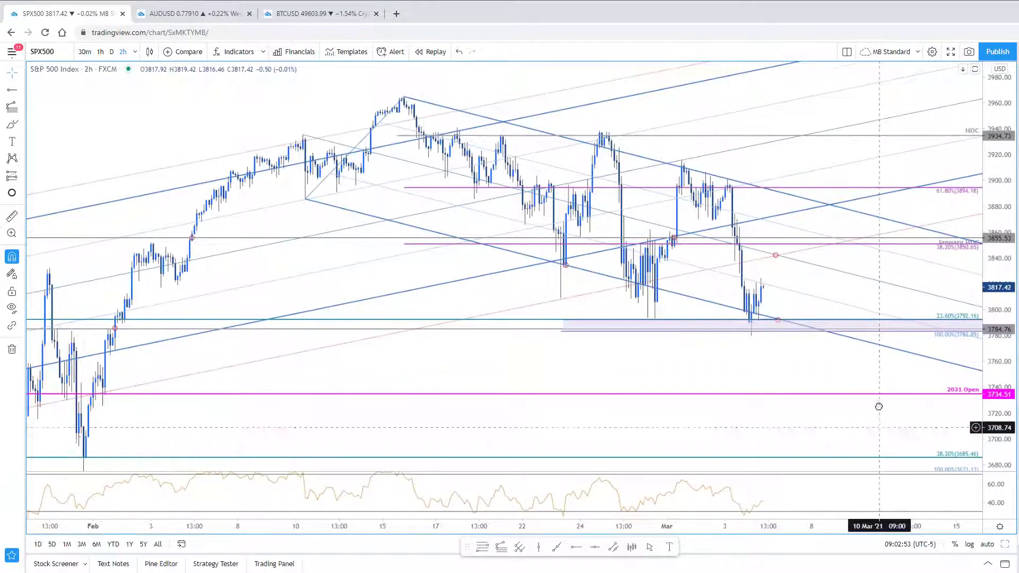
left_click_drag(902, 446, 903, 421)
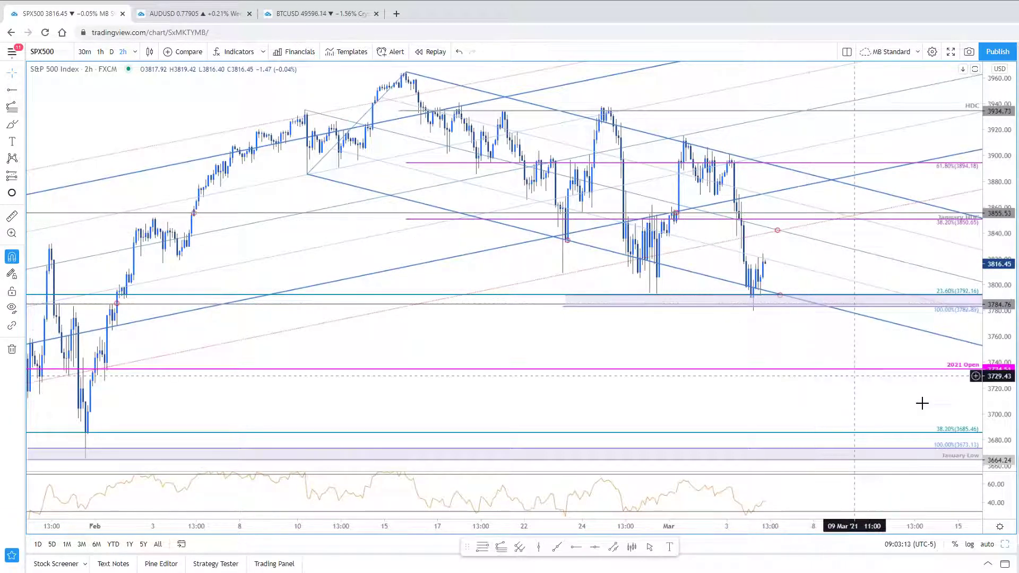
scroll(688, 416, "down", 3)
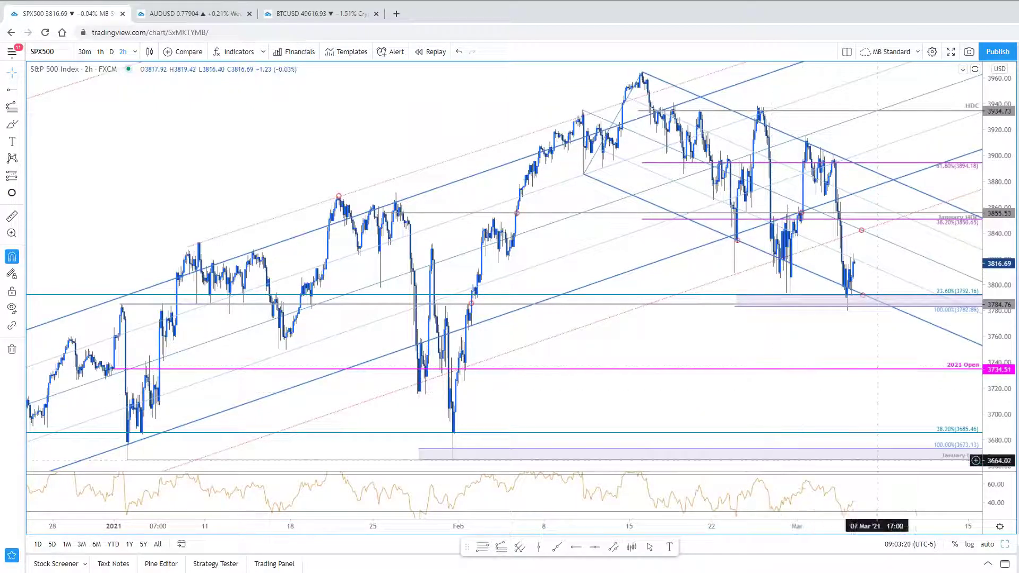
scroll(950, 448, "up", 5)
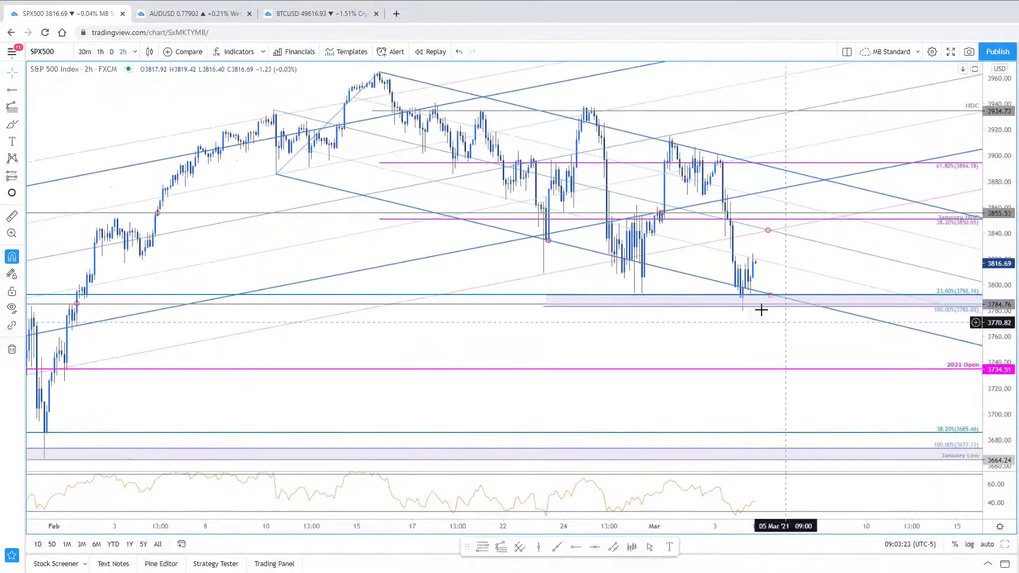
left_click(1005, 544)
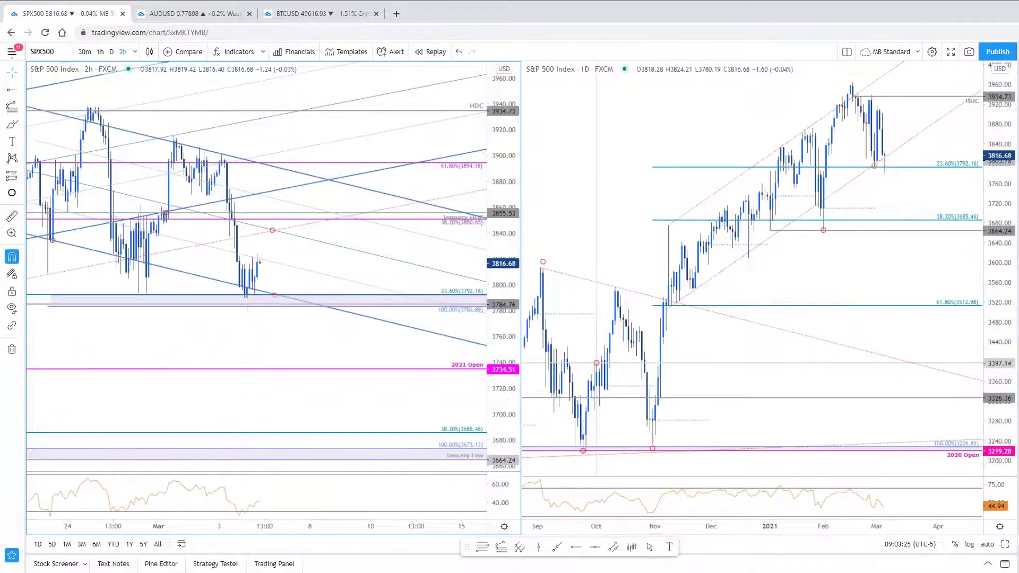
scroll(856, 198, "up", 3)
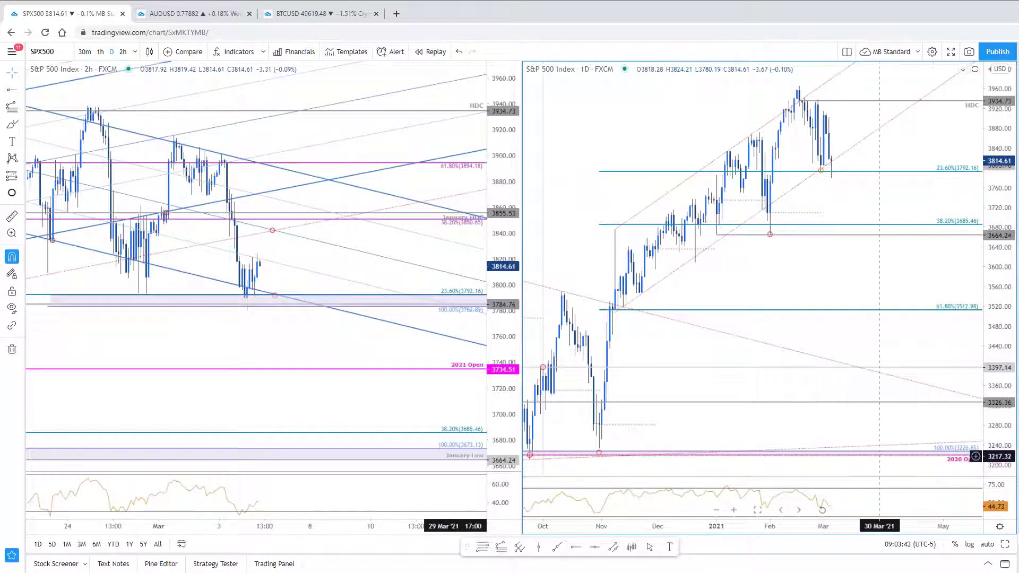
Switch to the BTCUSD charts, enlarge the daily chart and compress its price scale to show the rally since July
left_click(318, 14)
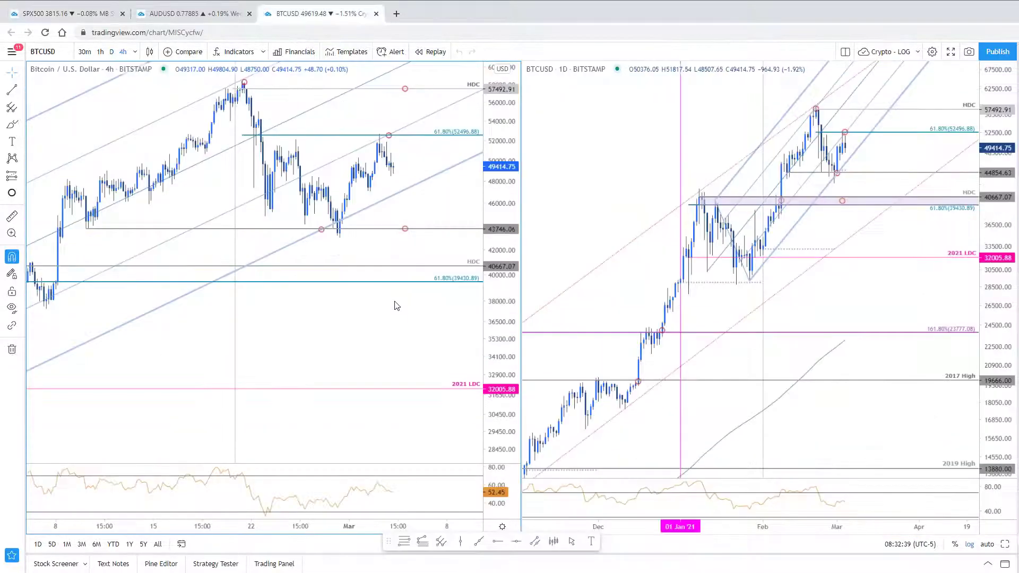
left_click(939, 163)
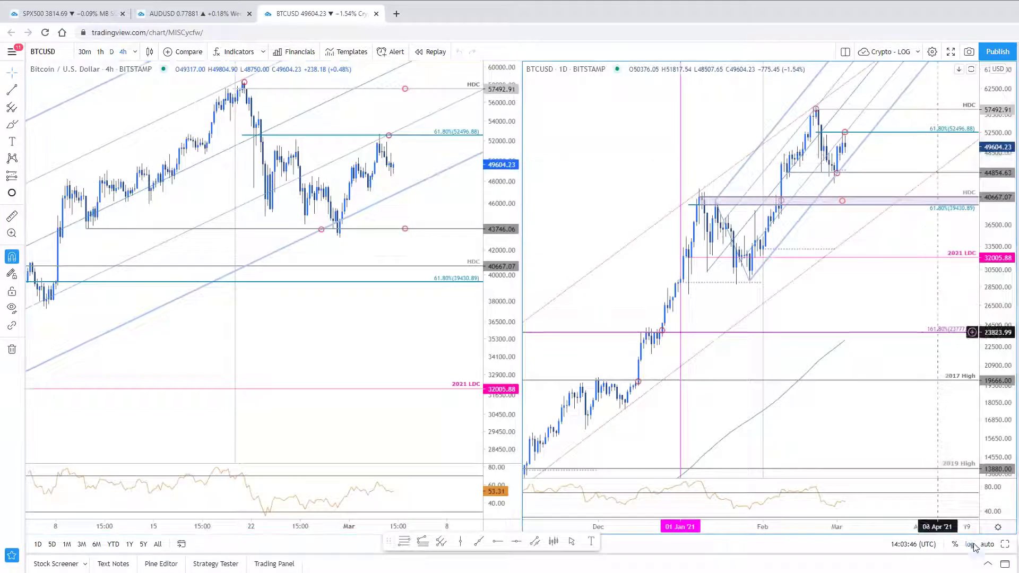
left_click(1005, 544)
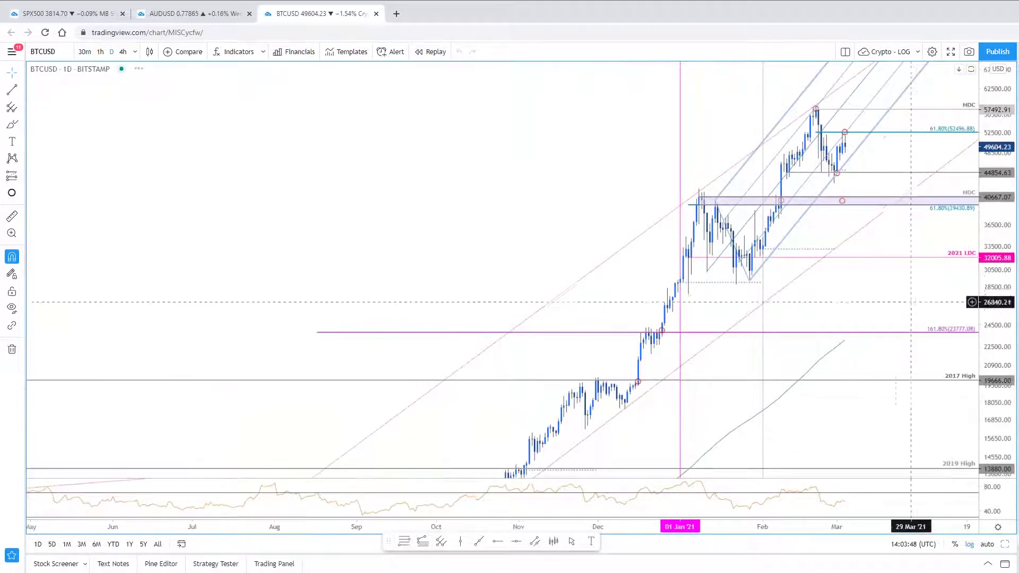
left_click_drag(900, 300, 855, 294)
left_click_drag(999, 238, 998, 368)
scroll(999, 369, "up", 1)
left_click_drag(863, 288, 763, 285)
scroll(764, 294, "down", 1)
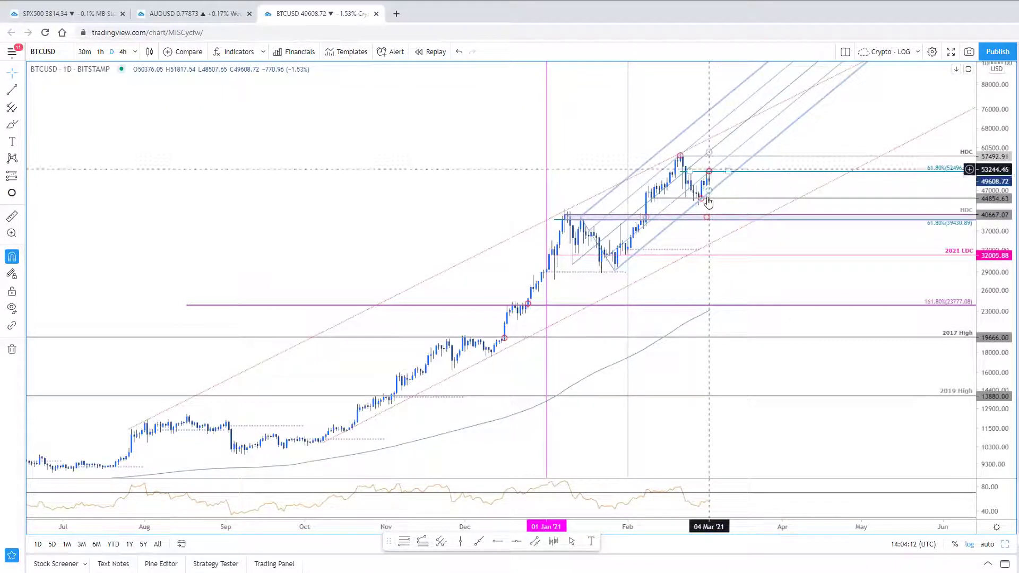
Examine the daily BTCUSD pitchfork and broader rising channel against the marked highs and Fibonacci levels
left_click_drag(583, 140, 621, 147)
left_click_drag(955, 297, 985, 238)
scroll(897, 323, "up", 2)
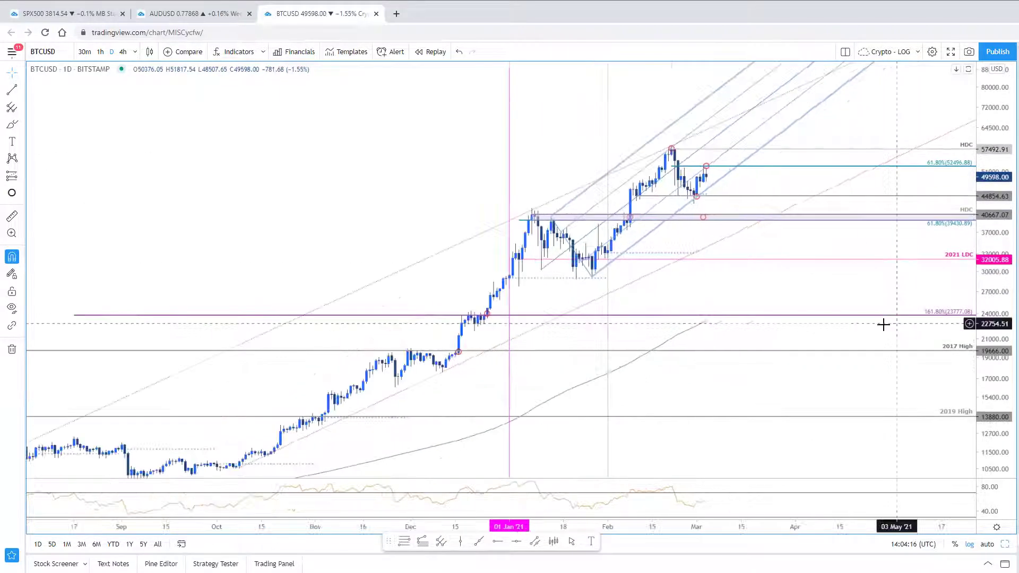
scroll(780, 307, "down", 3)
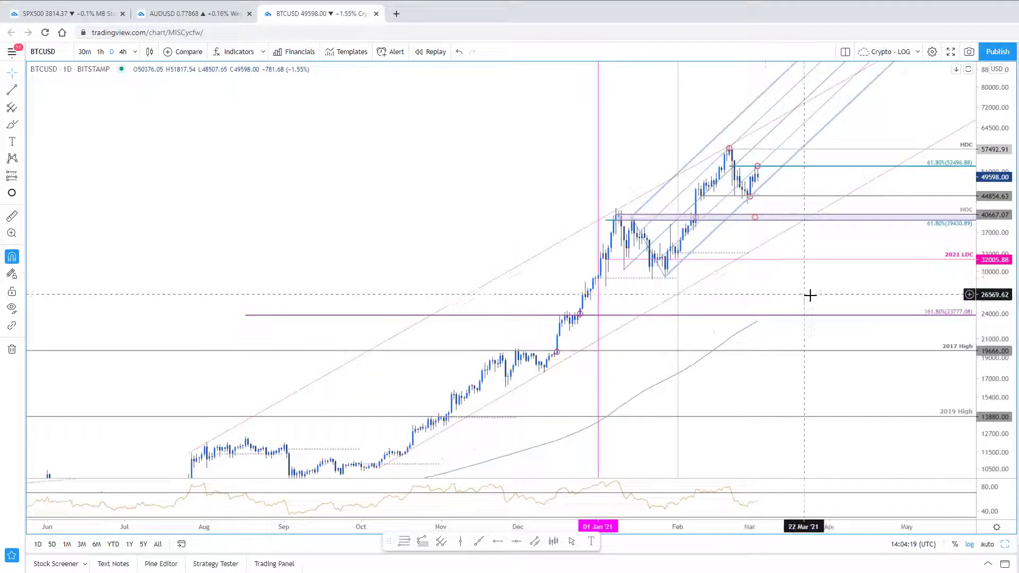
left_click_drag(799, 282, 798, 272)
scroll(791, 297, "up", 1)
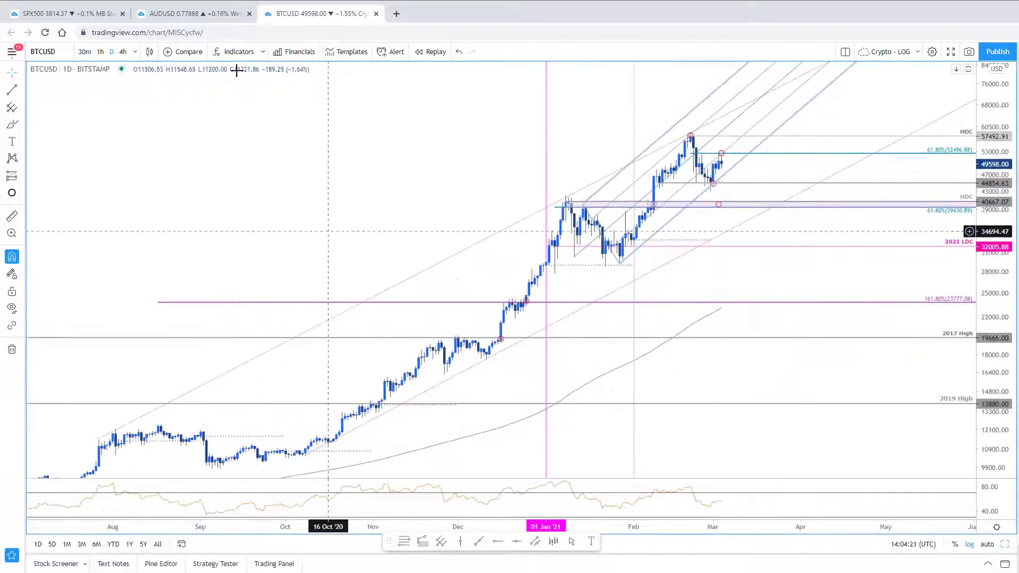
scroll(977, 494, "down", 1)
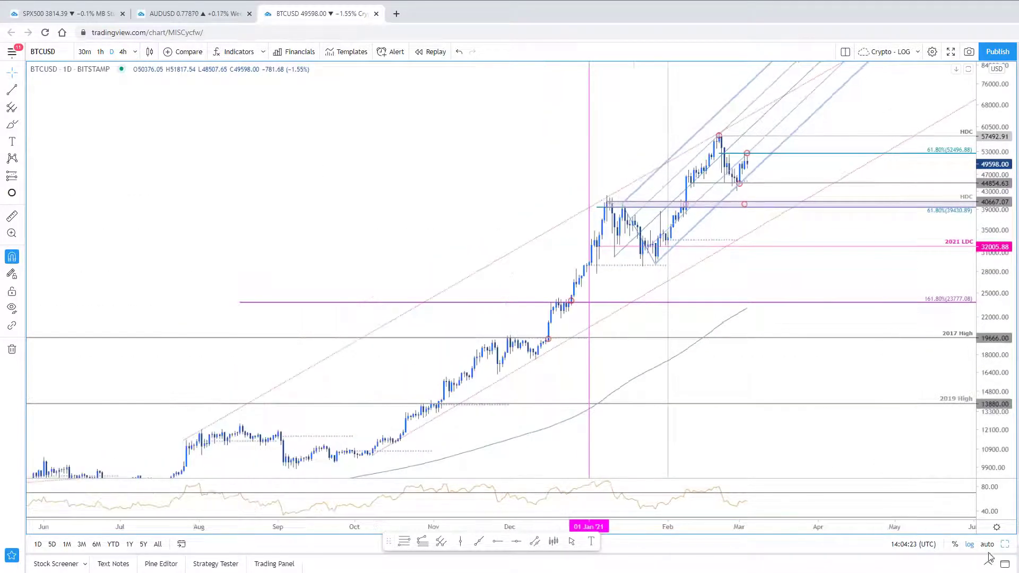
Restore the split layout, examine the 4-hour BTCUSD chart within its rising pitchfork, and enlarge that chart
left_click(1007, 548)
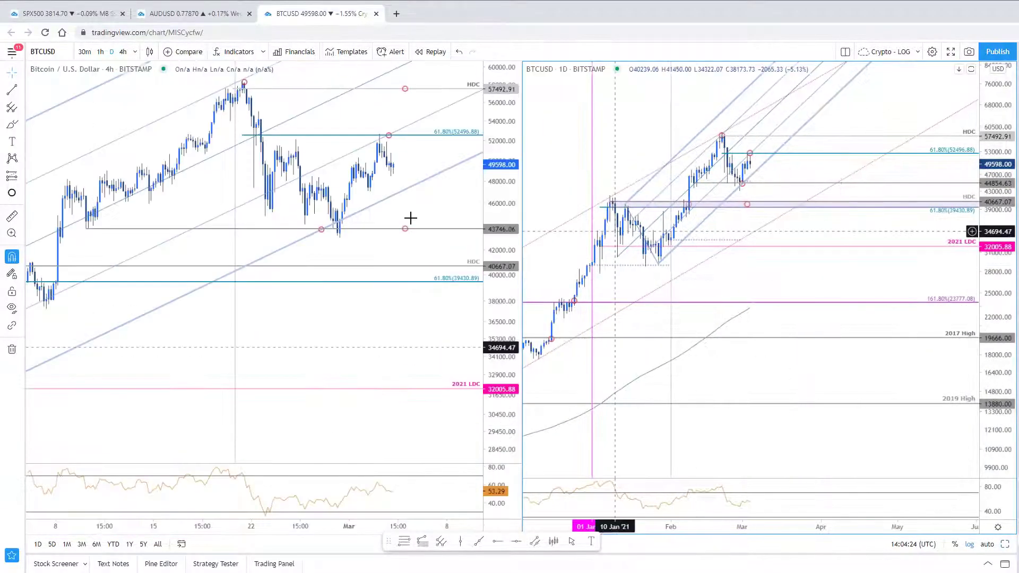
left_click_drag(407, 413, 387, 405)
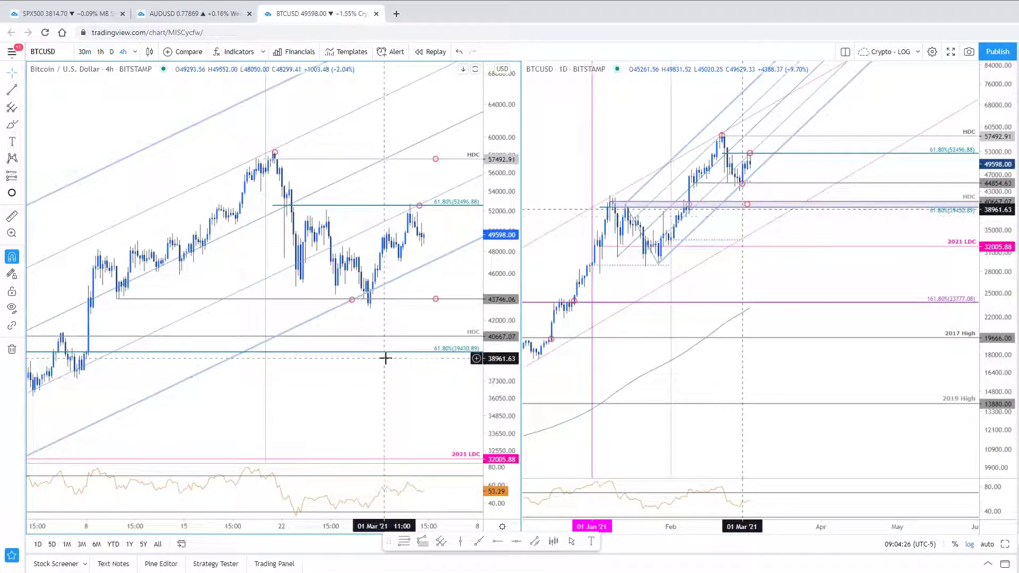
scroll(419, 369, "up", 1)
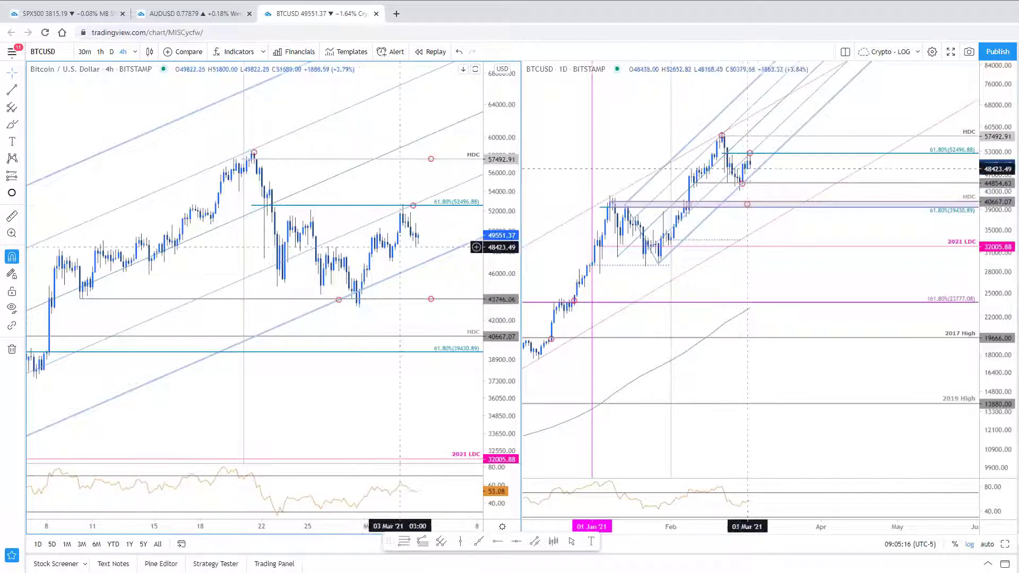
left_click_drag(455, 273, 461, 272)
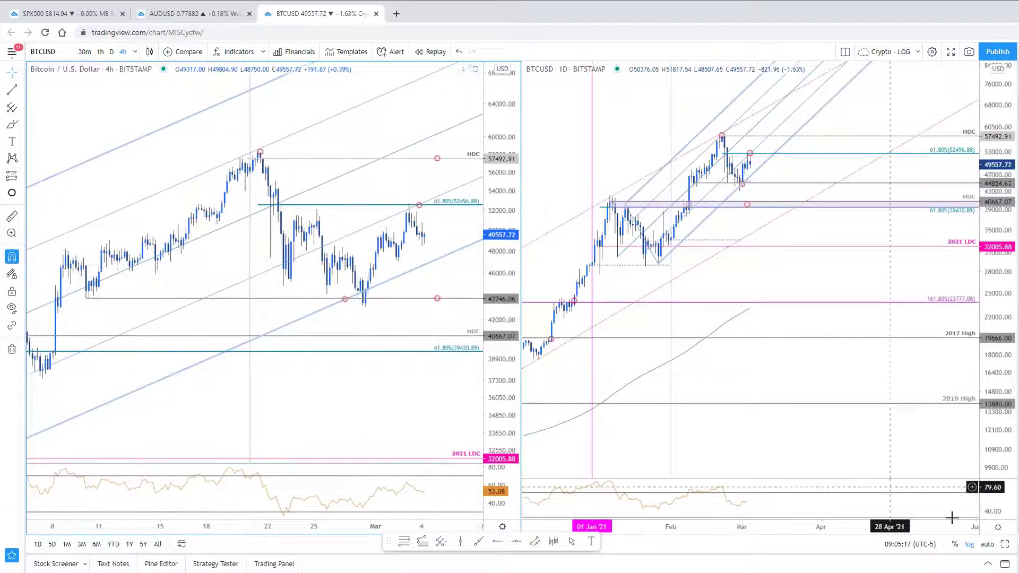
left_click(1005, 544)
Switch to SB Trade Desk, close the enlarged SPX chart, browse the Intraday Charts list of updates, and return to TradingView
key("alt+Tab")
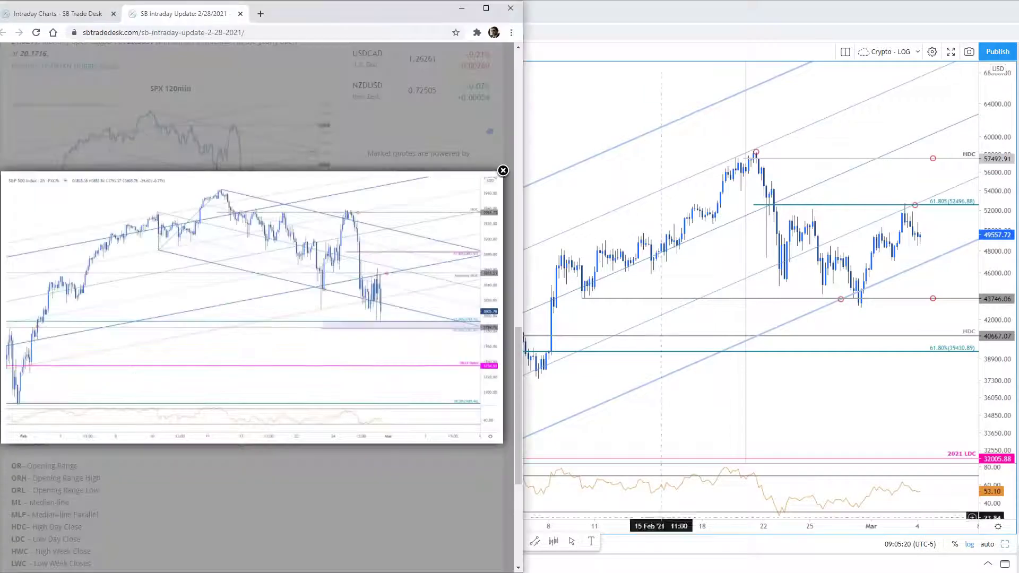
left_click(420, 145)
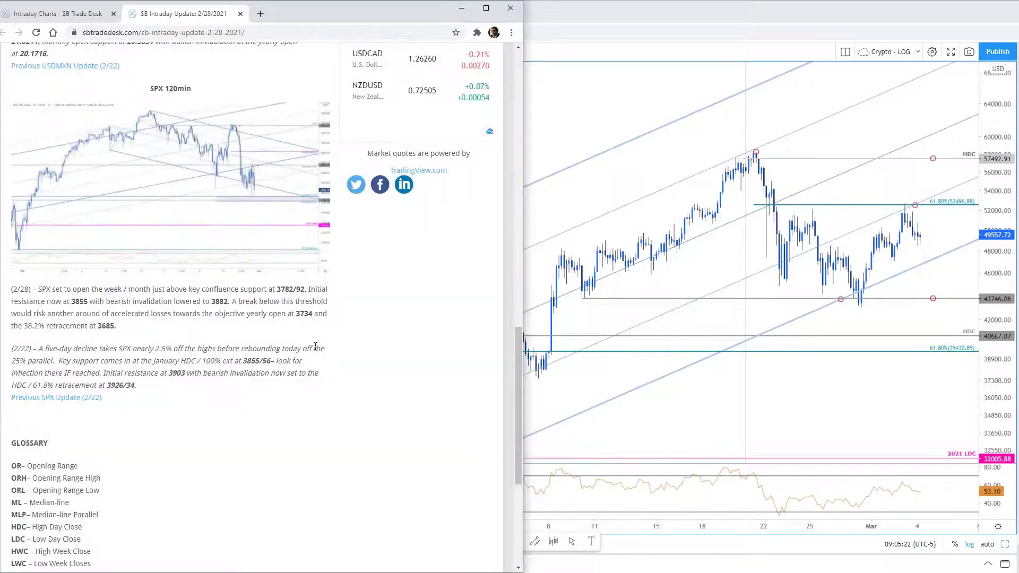
scroll(211, 230, "up", 10)
left_click(209, 170)
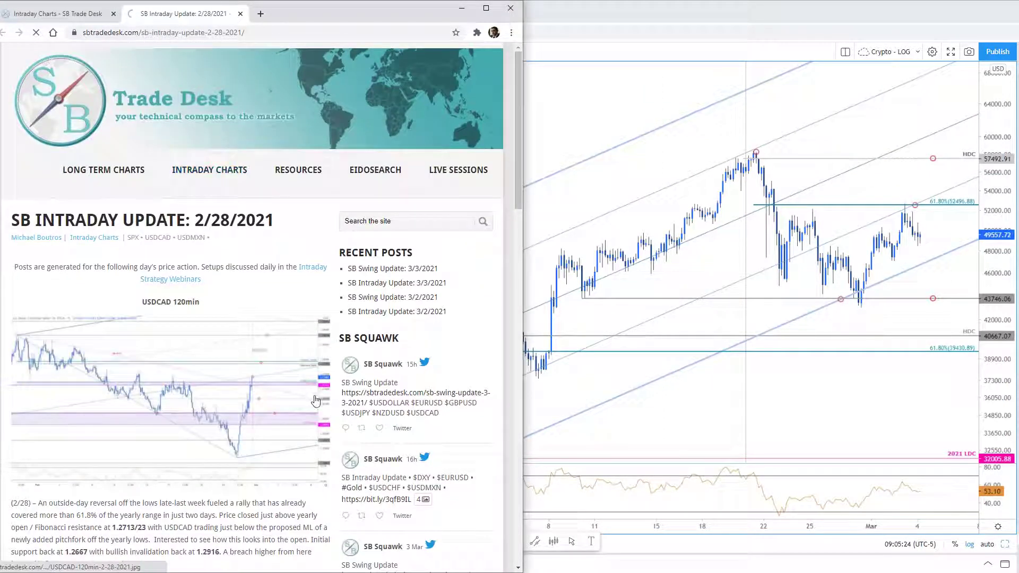
scroll(287, 425, "down", 7)
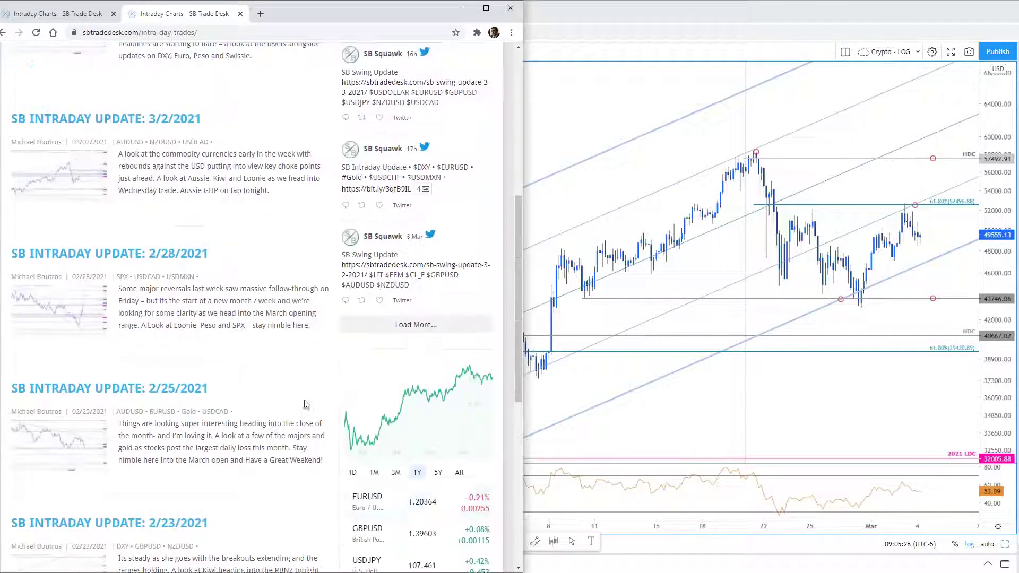
left_click(610, 129)
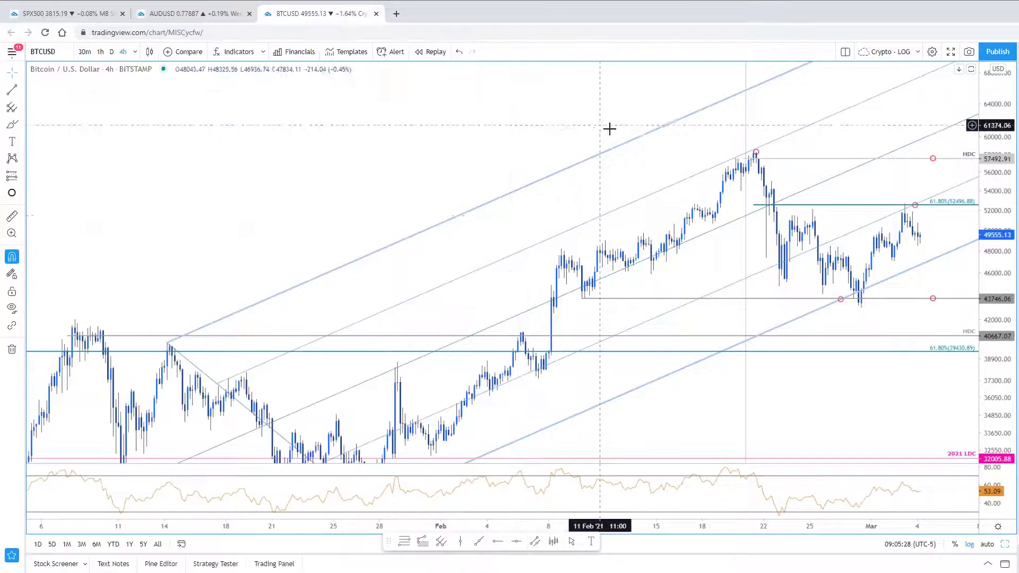
Examine the 4-hour BTCUSD chart from the February high to the early-March rebound within its rising pitchfork, and restore the split layout
left_click_drag(877, 181, 730, 181)
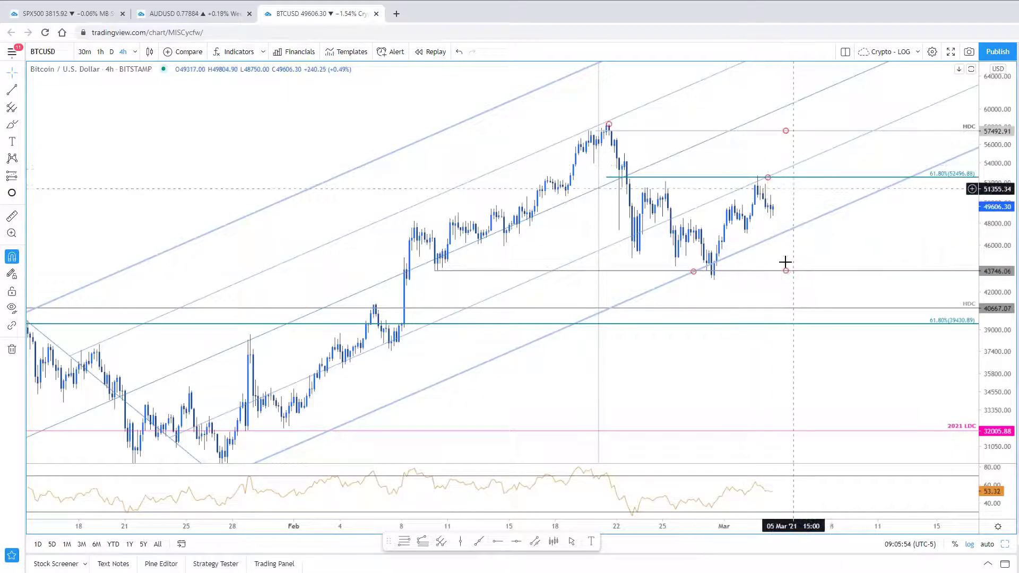
left_click_drag(883, 237, 879, 285)
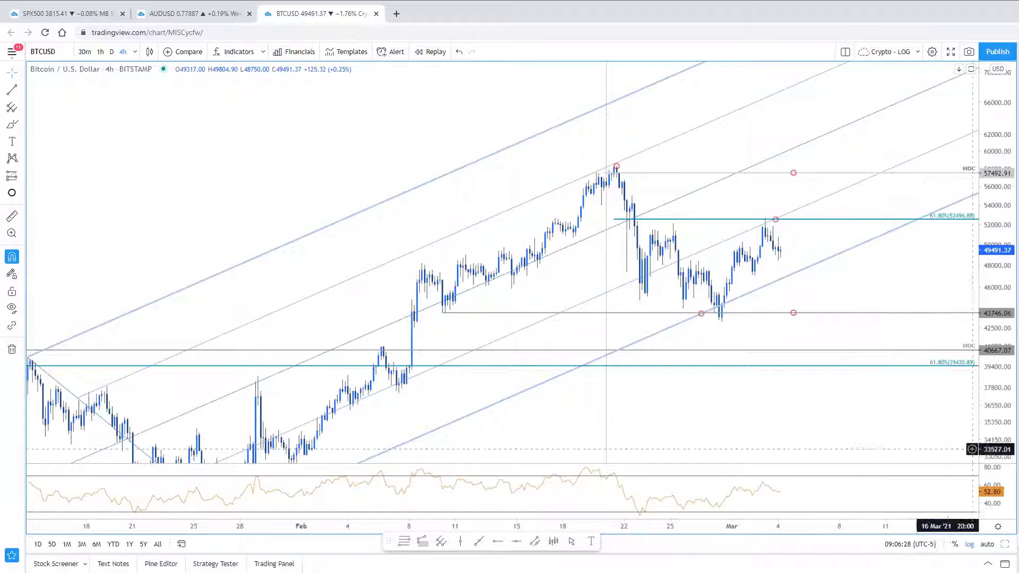
left_click(1005, 546)
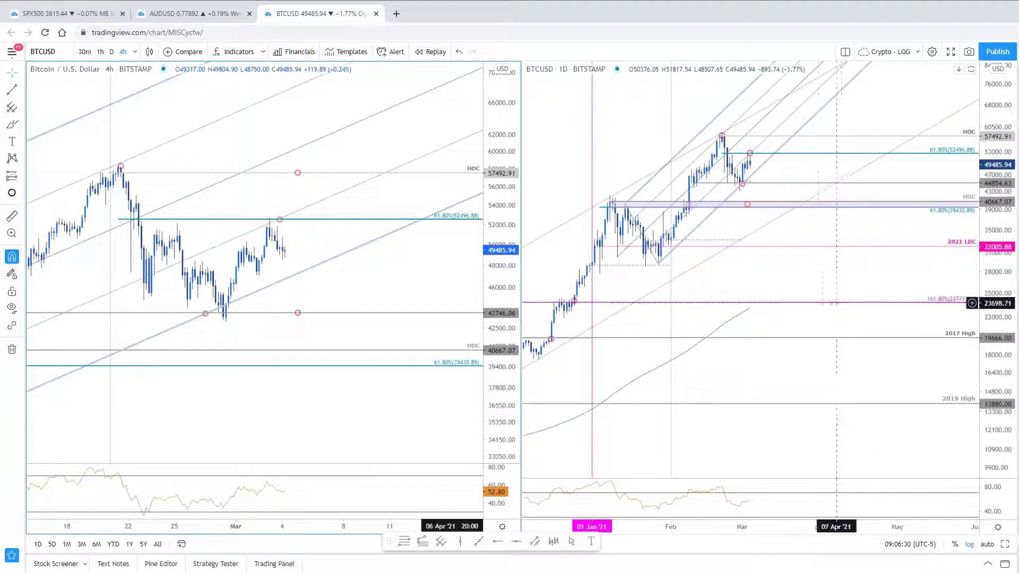
Enlarge the daily BTCUSD chart and examine the rally since 2020 within the pitchfork and broader rising channel
left_click_drag(832, 265, 883, 269)
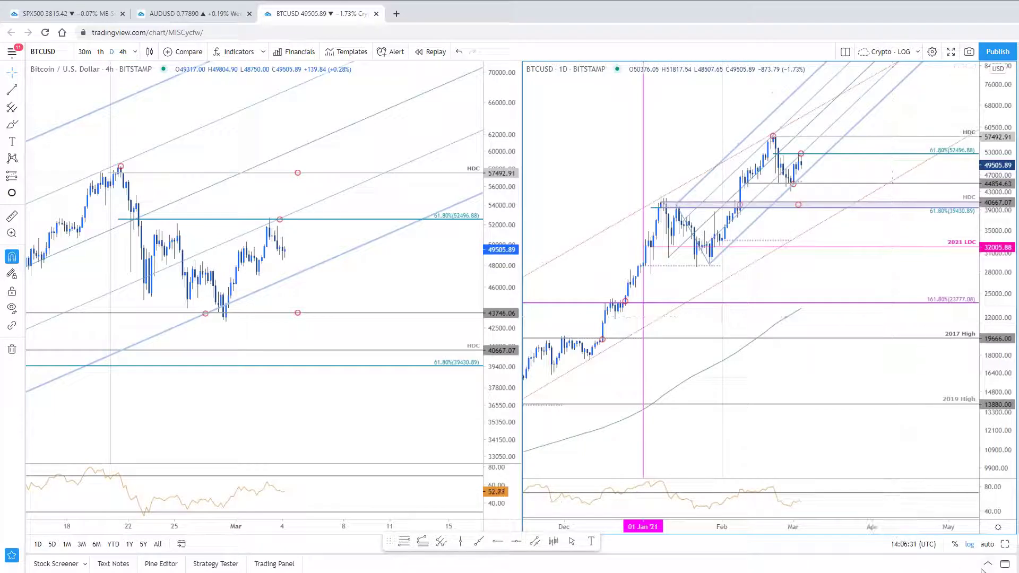
left_click(1006, 546)
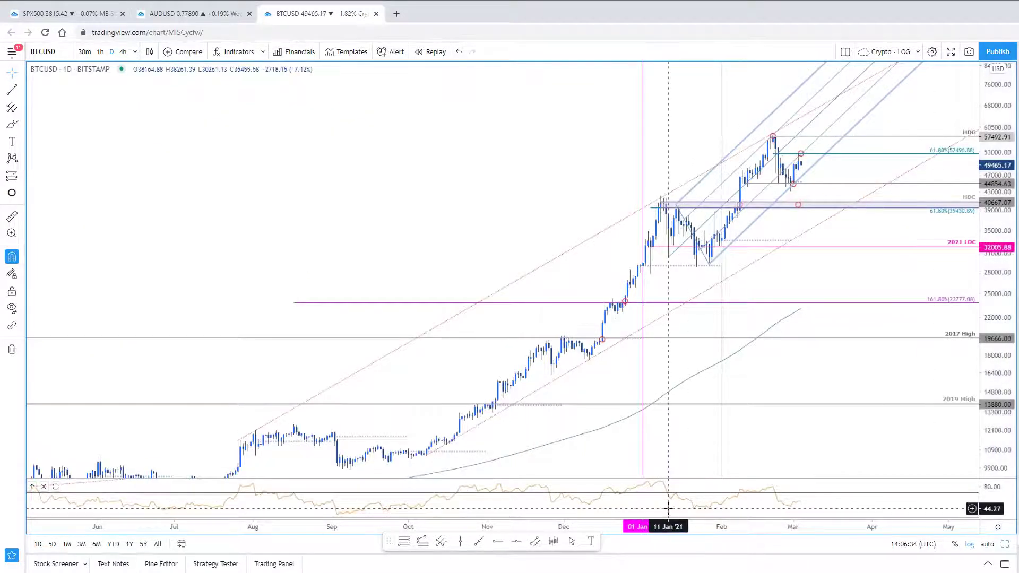
left_click_drag(995, 394, 989, 433)
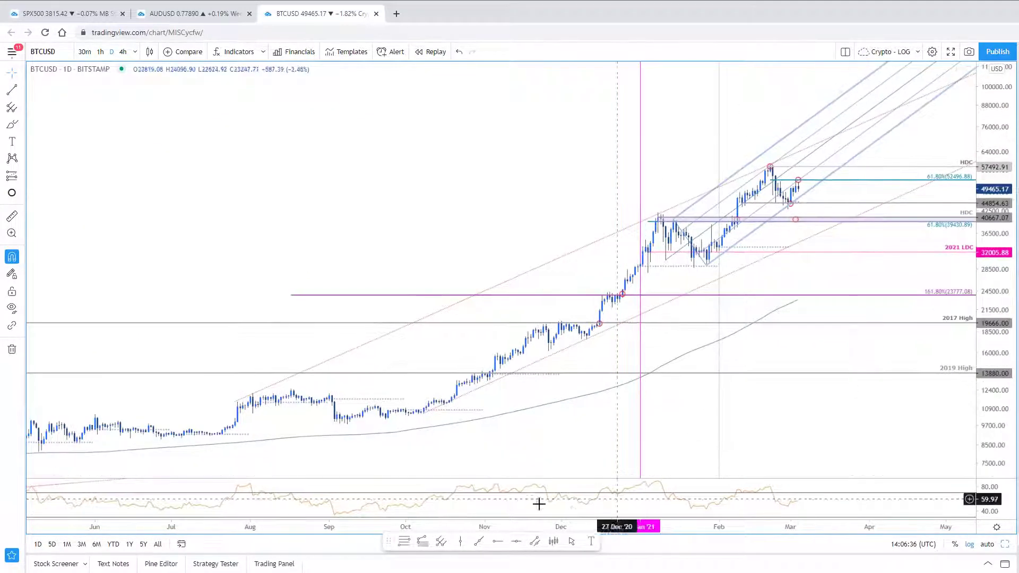
left_click_drag(299, 447, 282, 428)
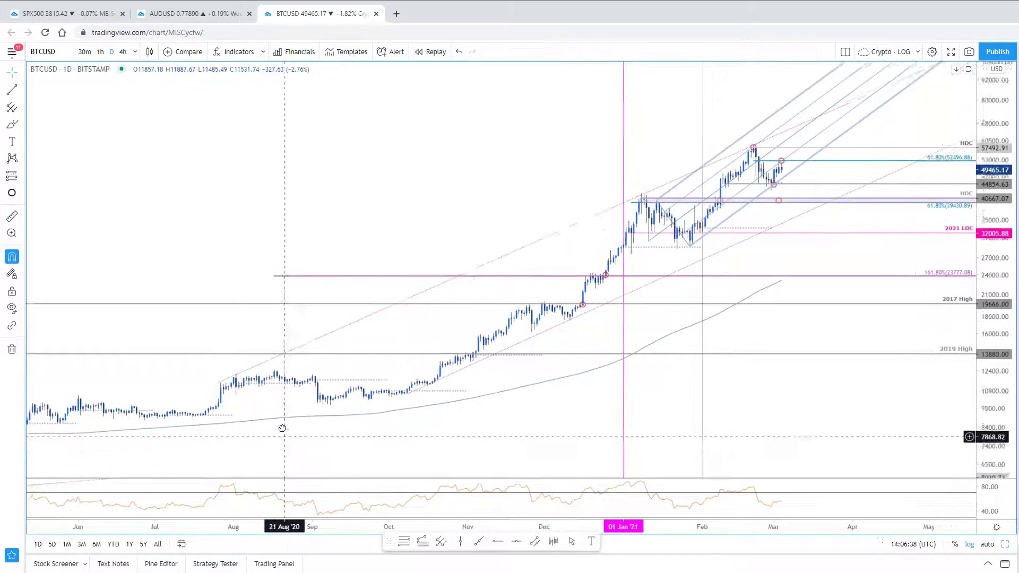
scroll(282, 427, "down", 5)
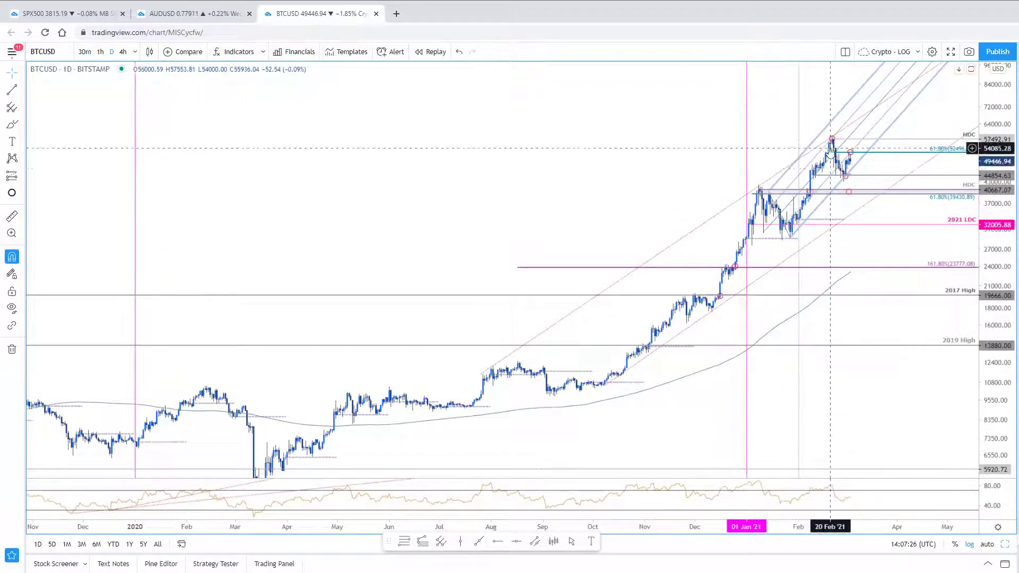
scroll(750, 138, "up", 3)
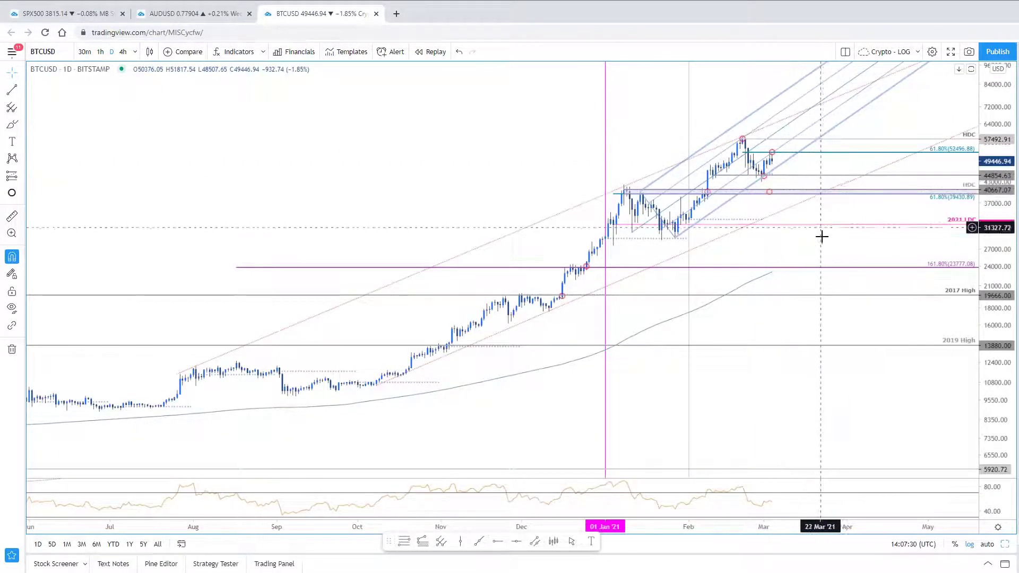
Restore the split layout and reframe the 4-hour BTCUSD chart to show levels down to the 2021 LDC
left_click(1005, 544)
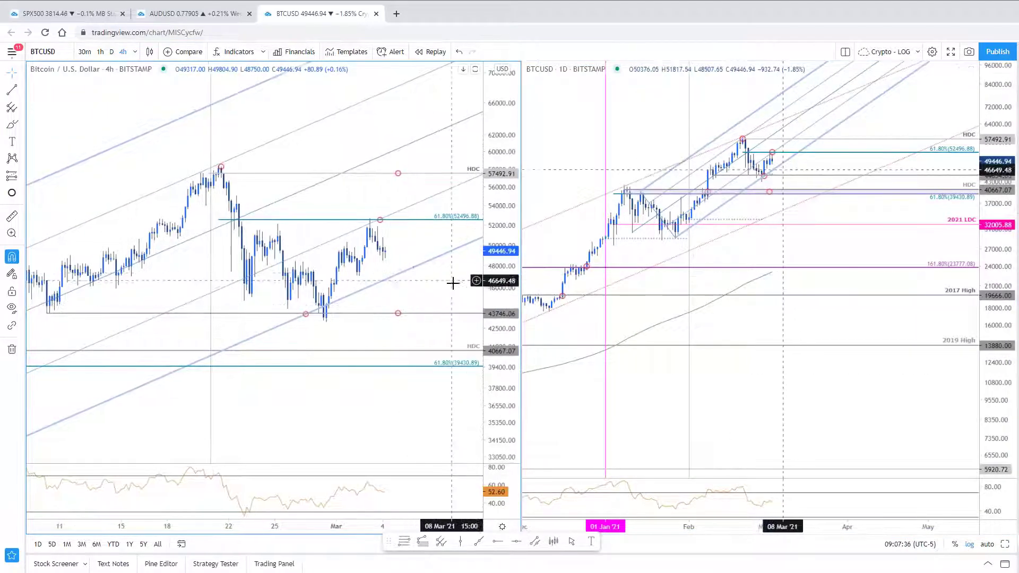
left_click_drag(504, 303, 491, 314)
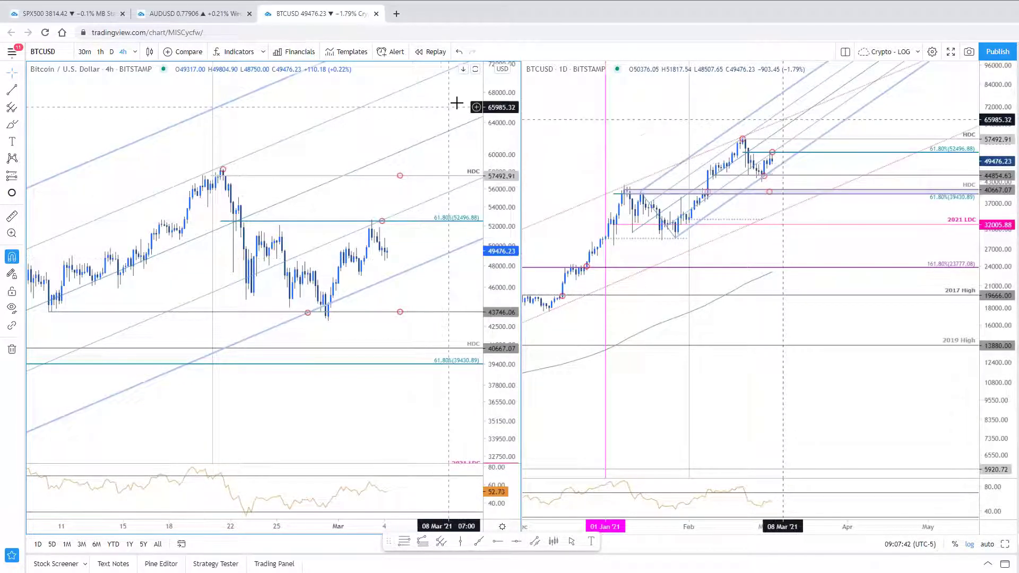
left_click_drag(460, 102, 429, 121)
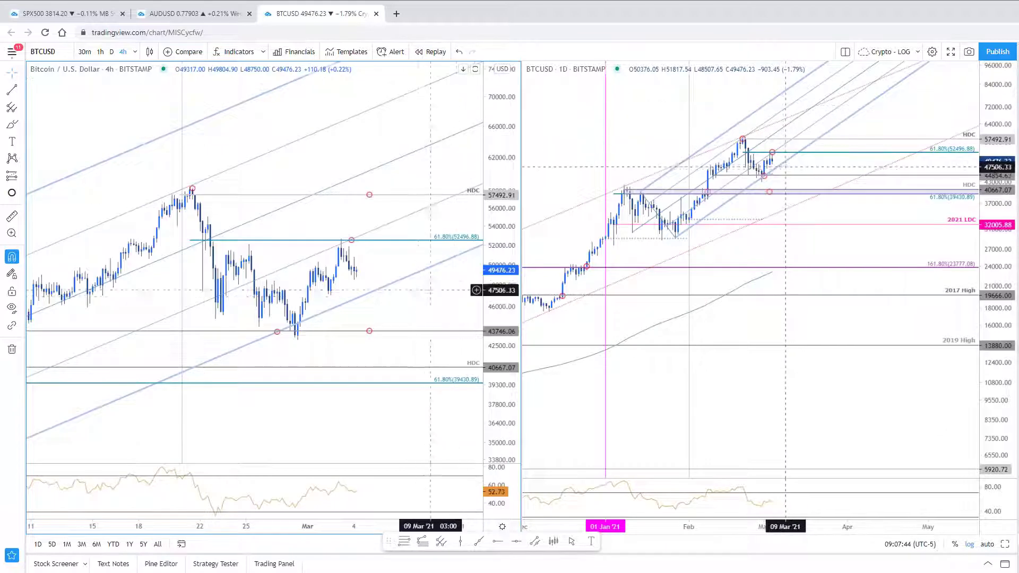
left_click_drag(432, 288, 436, 268)
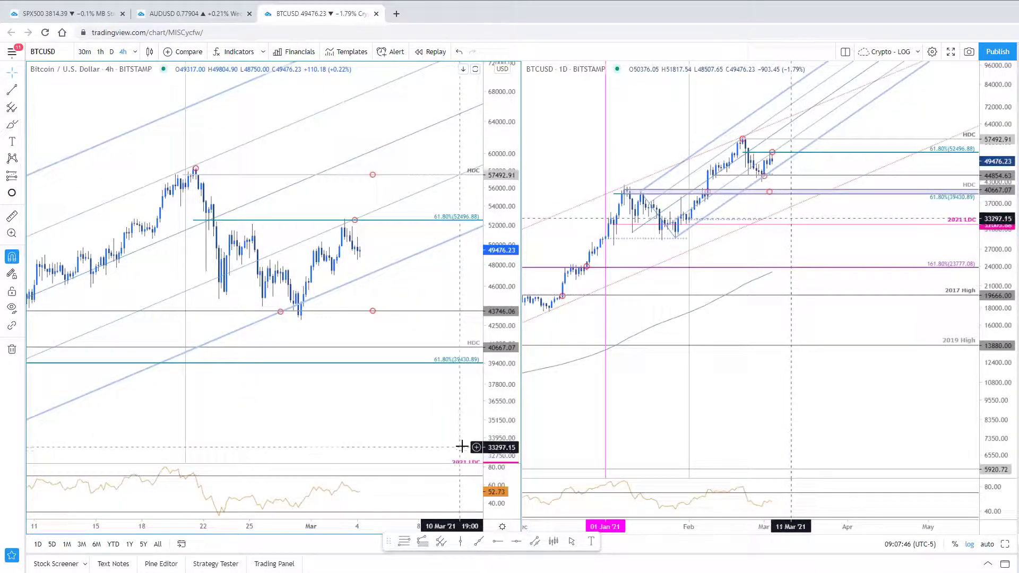
left_click_drag(471, 428, 475, 410)
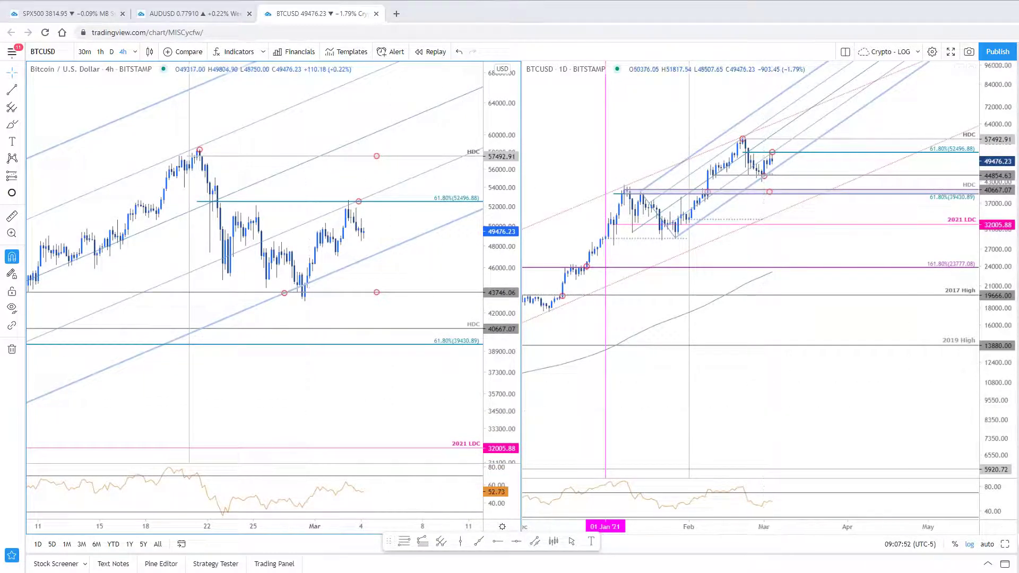
Mark 01 Mar '21 on the daily BTCUSD chart with a vertical line, apply the Monthly template and send it to back
left_click_drag(842, 420, 922, 447)
scroll(922, 453, "down", 1)
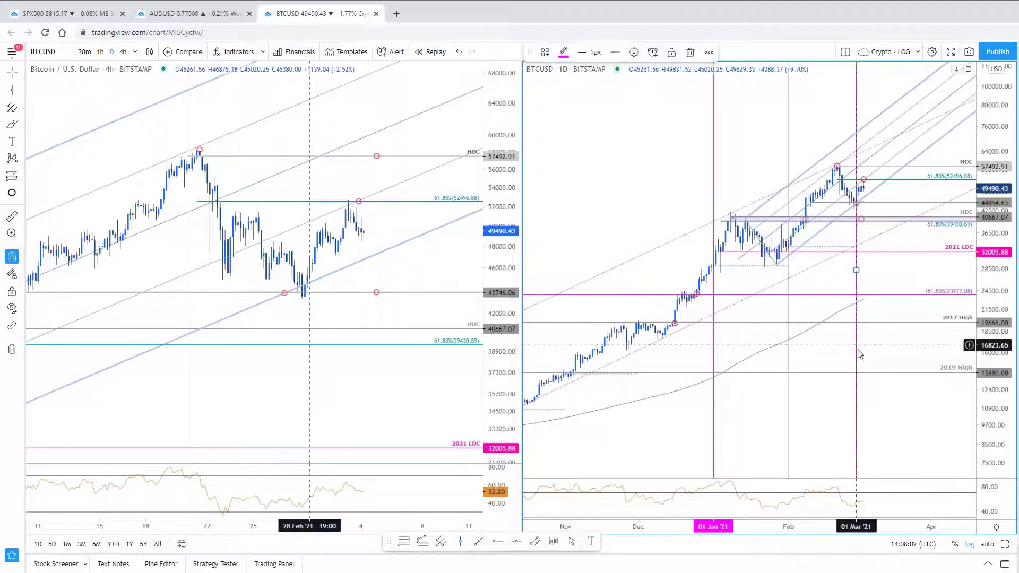
right_click(860, 354)
mouse_move(890, 380)
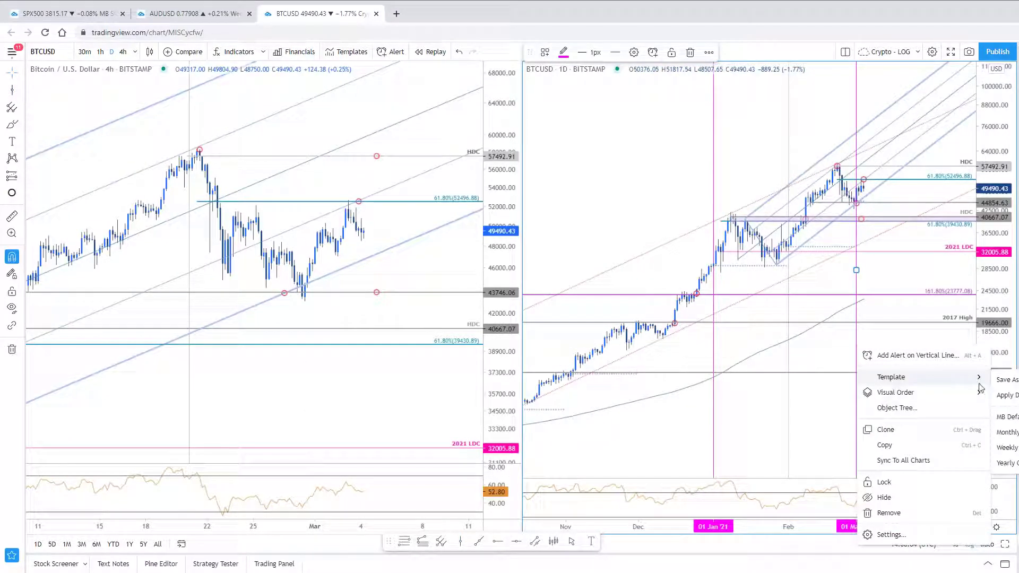
left_click(1008, 432)
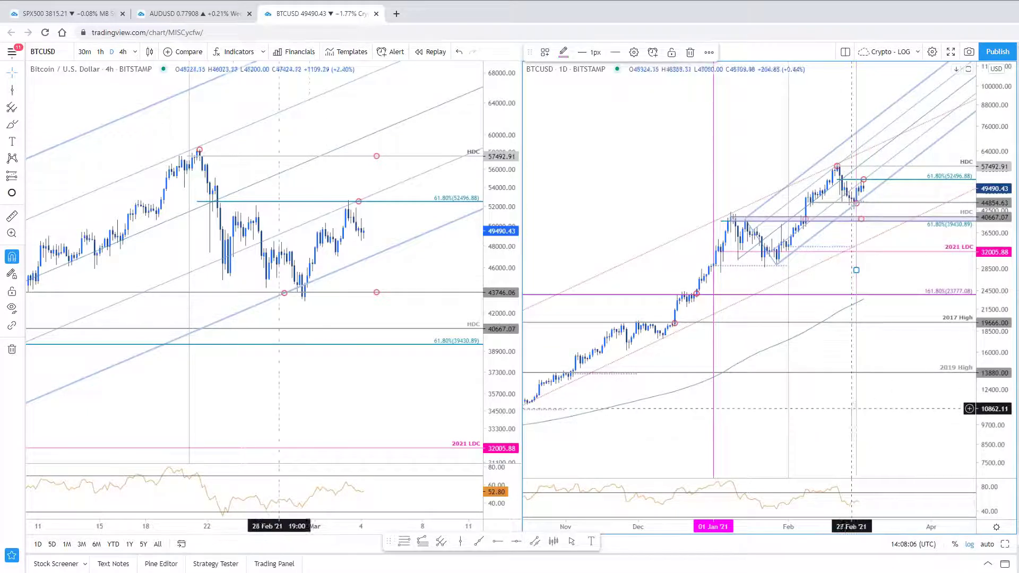
right_click(859, 414)
mouse_move(955, 426)
left_click(1008, 439)
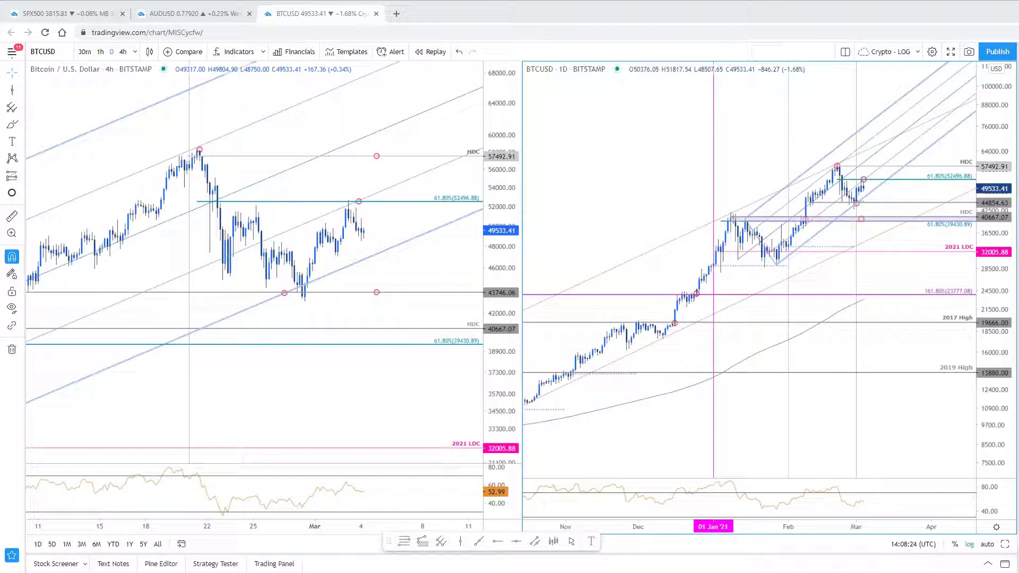
Switch to the AUDNZD weekly chart and remove the steeper descending trend line running from the 2018 high
left_click(178, 20)
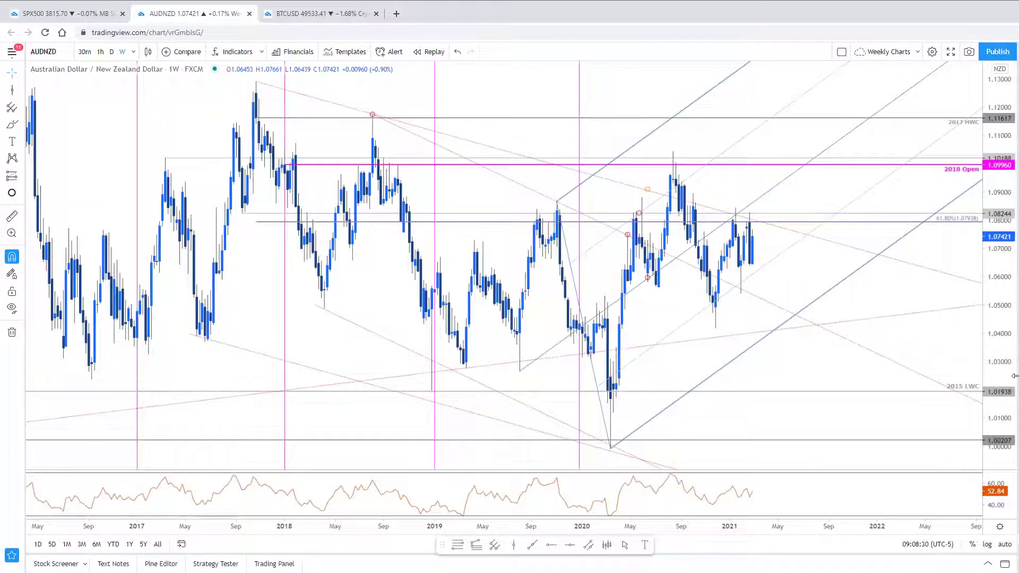
scroll(914, 406, "down", 1)
left_click_drag(871, 285, 837, 273)
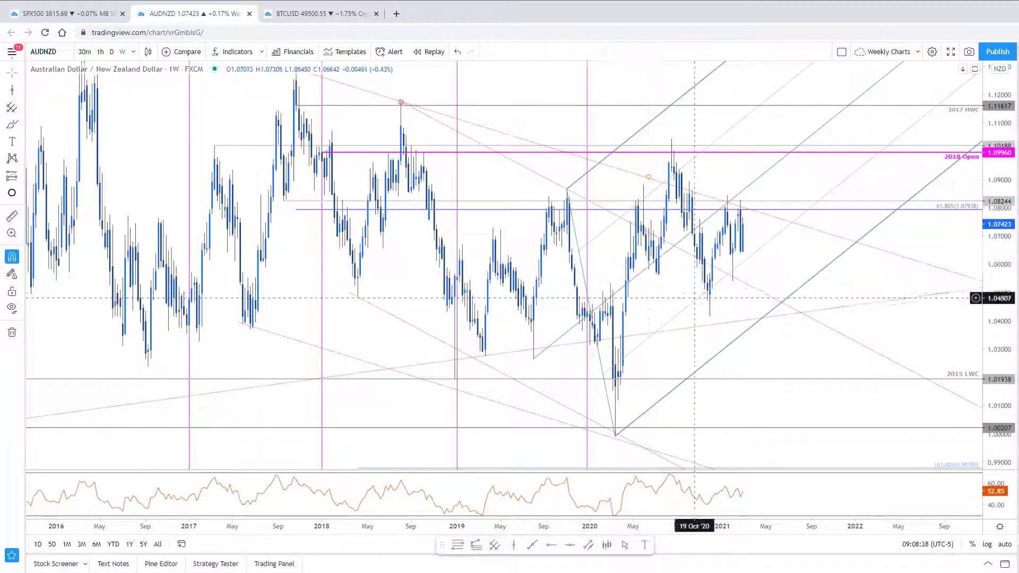
left_click(544, 180)
key("Delete")
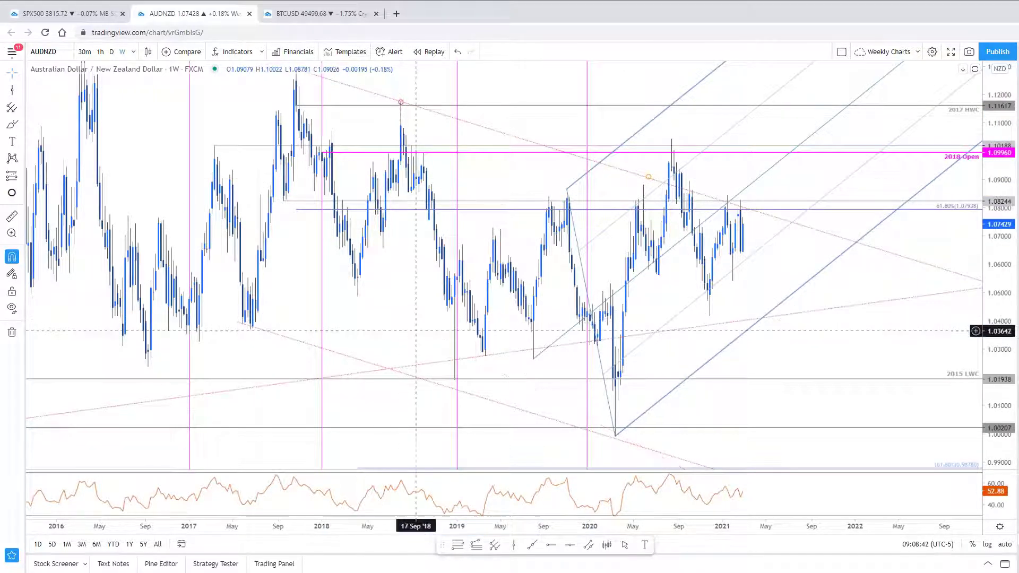
Move the orange circle marker on the AUDNZD weekly chart to where the descending trend line meets the latest highs in 2021
scroll(802, 479, "down", 5)
scroll(818, 480, "up", 3)
scroll(819, 480, "up", 1)
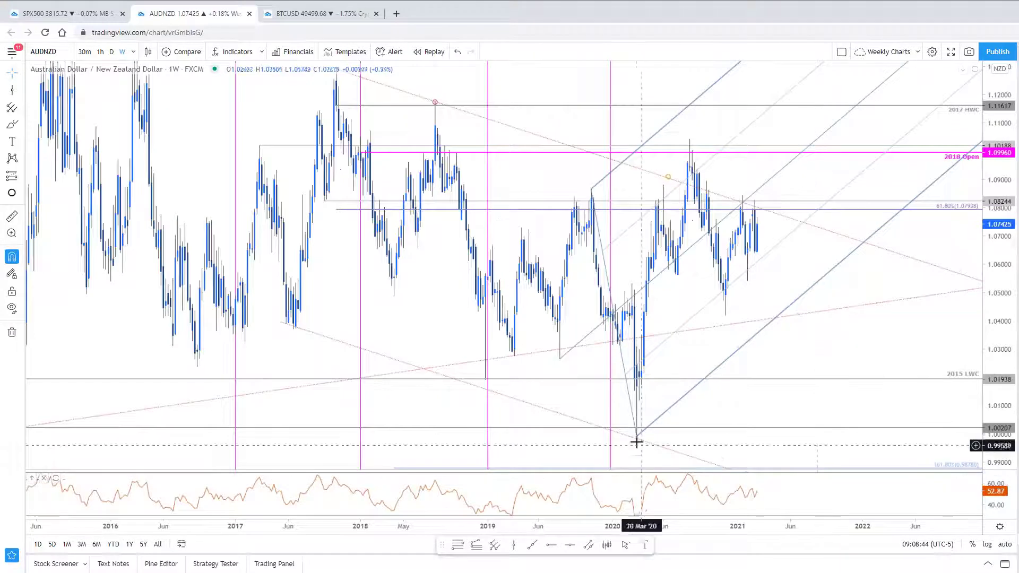
mouse_move(842, 373)
left_mouse_down()
mouse_move(849, 439)
mouse_move(854, 383)
left_mouse_up()
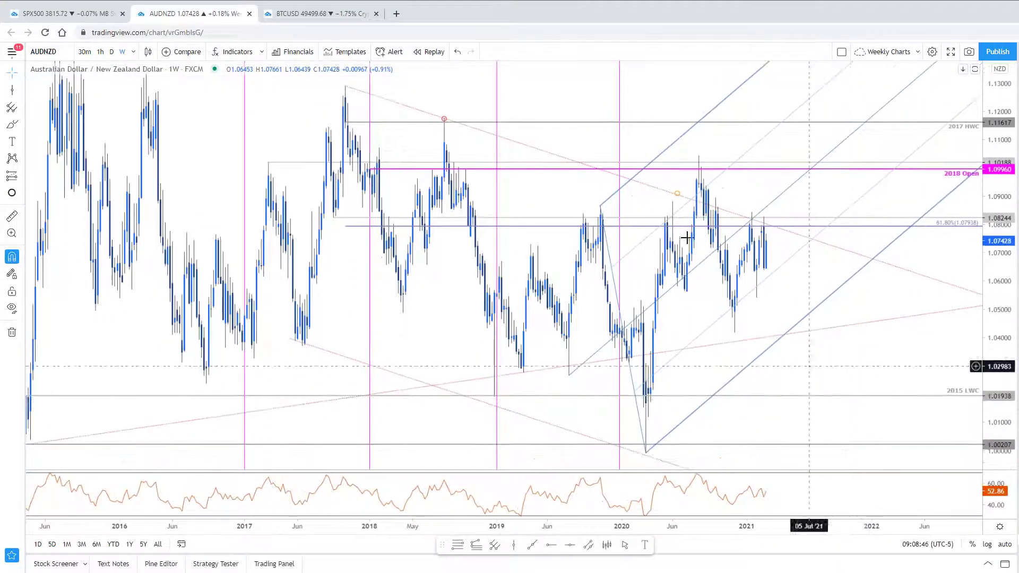
mouse_move(680, 199)
left_mouse_down()
mouse_move(688, 212)
mouse_move(773, 228)
left_mouse_up()
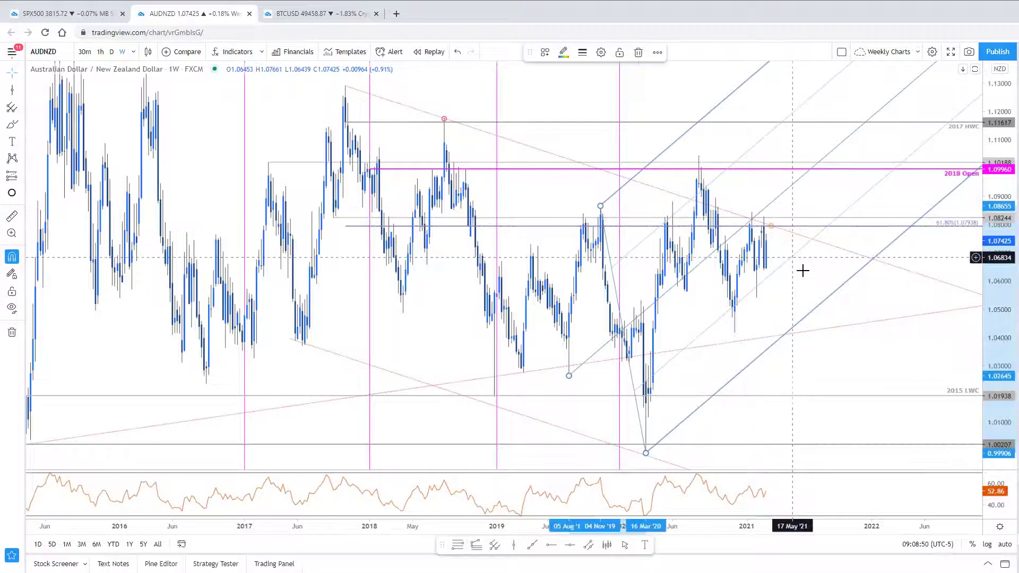
Mark 04 Jan '21 on the AUDNZD weekly chart with a vertical line, send it to back and apply the Yearly template
scroll(816, 374, "up", 2)
scroll(808, 377, "down", 2)
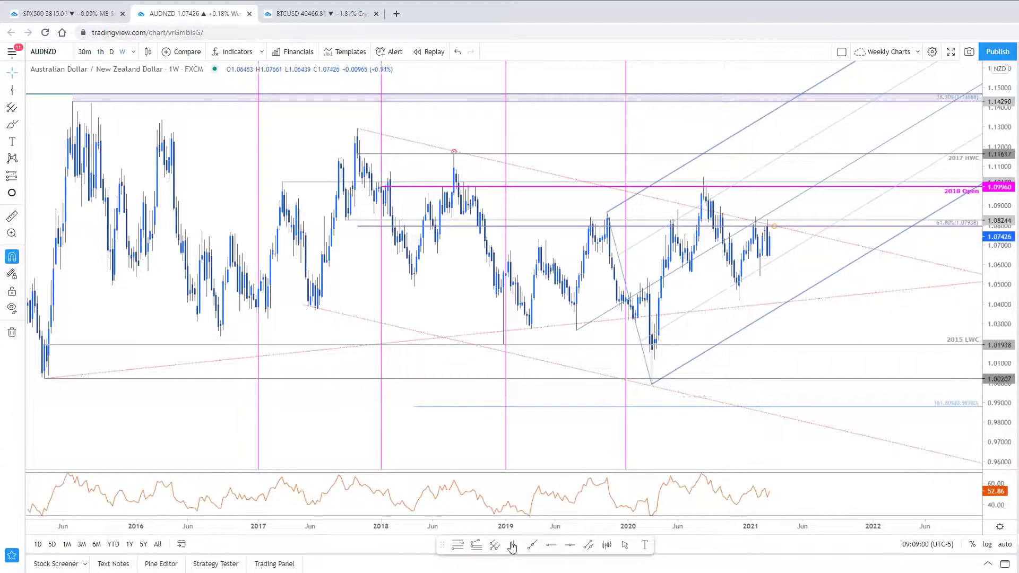
right_click(754, 359)
right_click(752, 366)
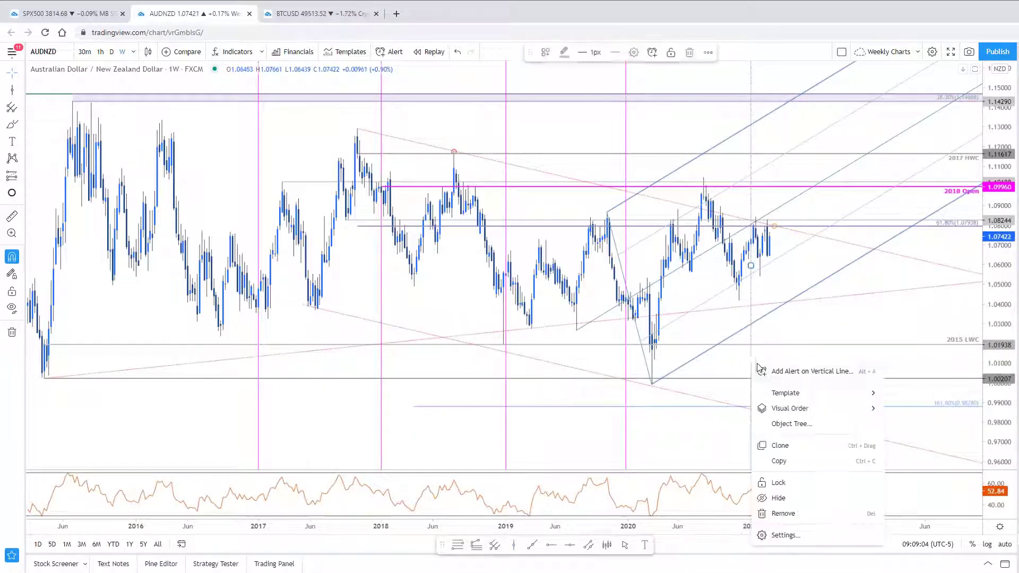
mouse_move(827, 412)
left_click(907, 427)
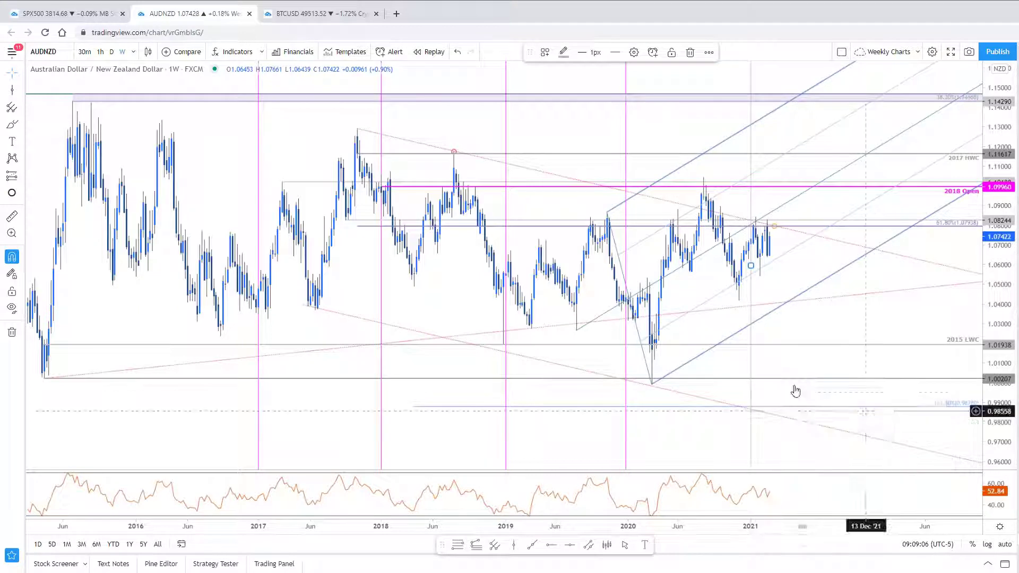
right_click(753, 370)
mouse_move(807, 399)
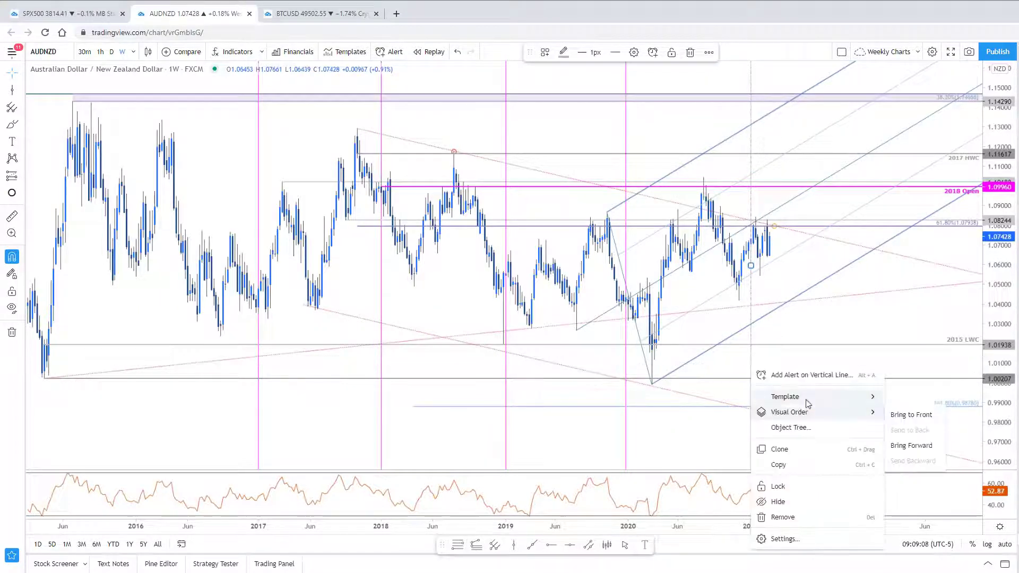
left_click(910, 483)
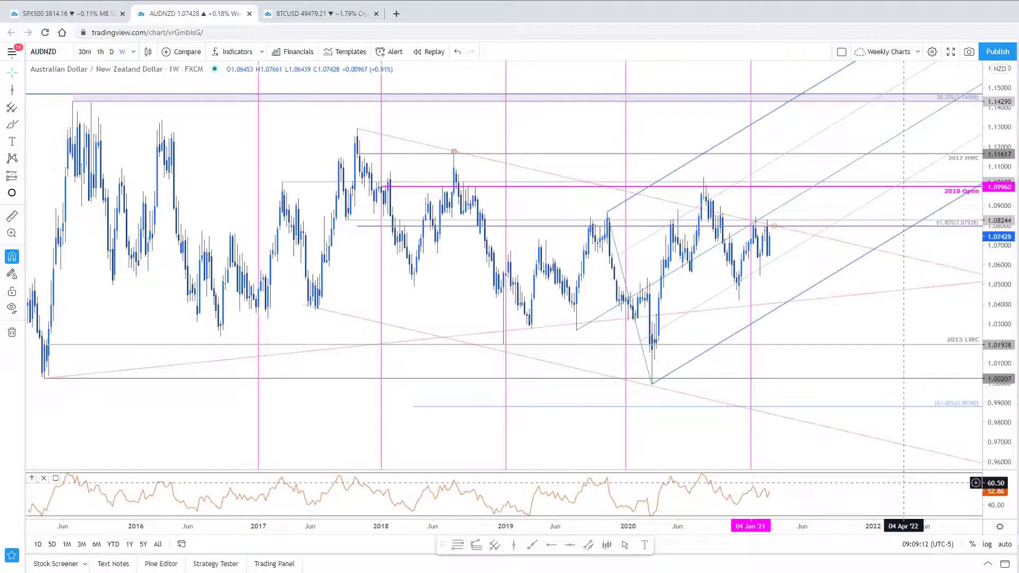
Examine AUDNZD weekly price against the descending trend line, 61.8% level and rising pitchfork, and switch to the SPX500 charts
scroll(902, 478, "up", 1)
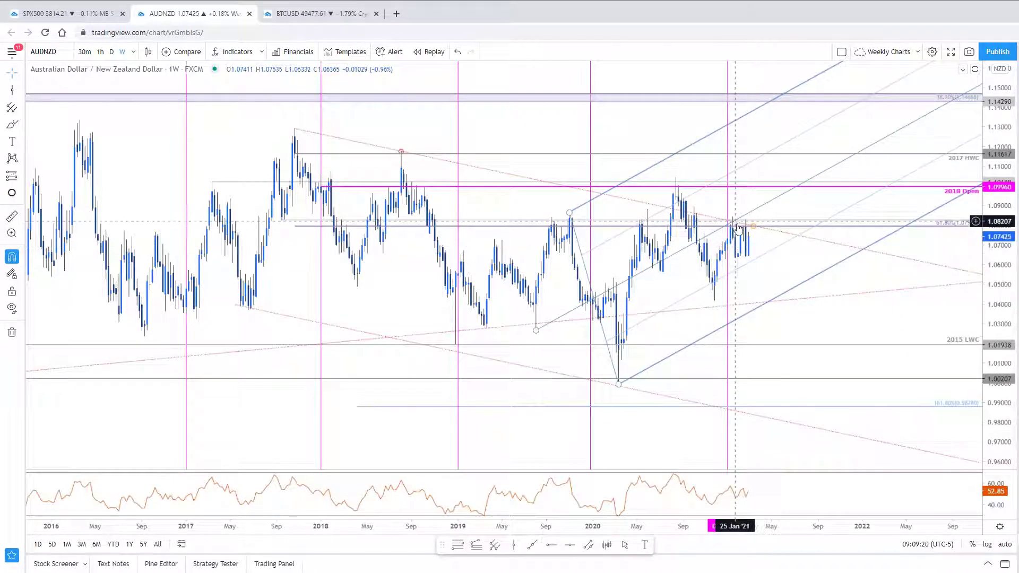
scroll(810, 285, "up", 3)
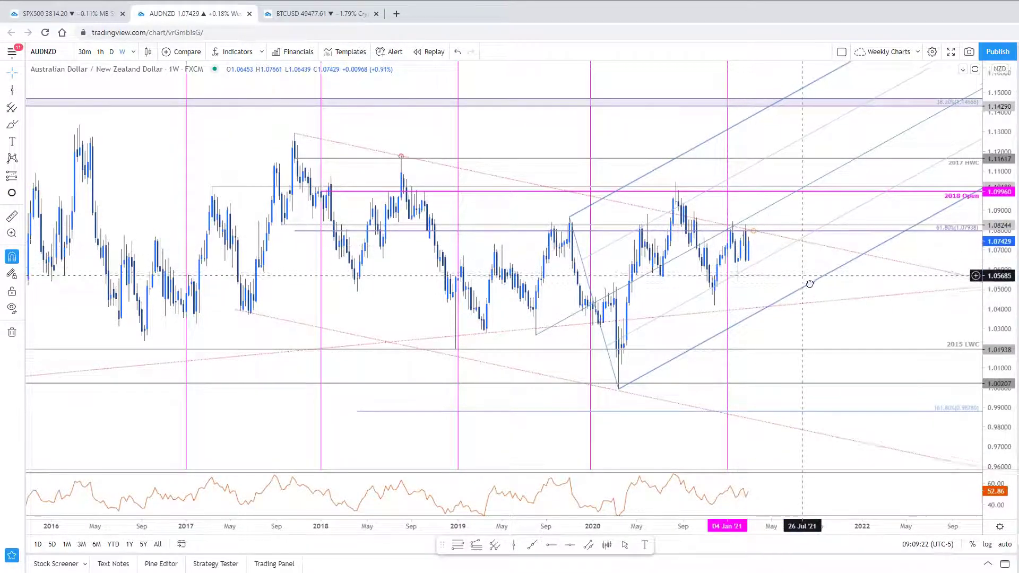
scroll(863, 344, "up", 1)
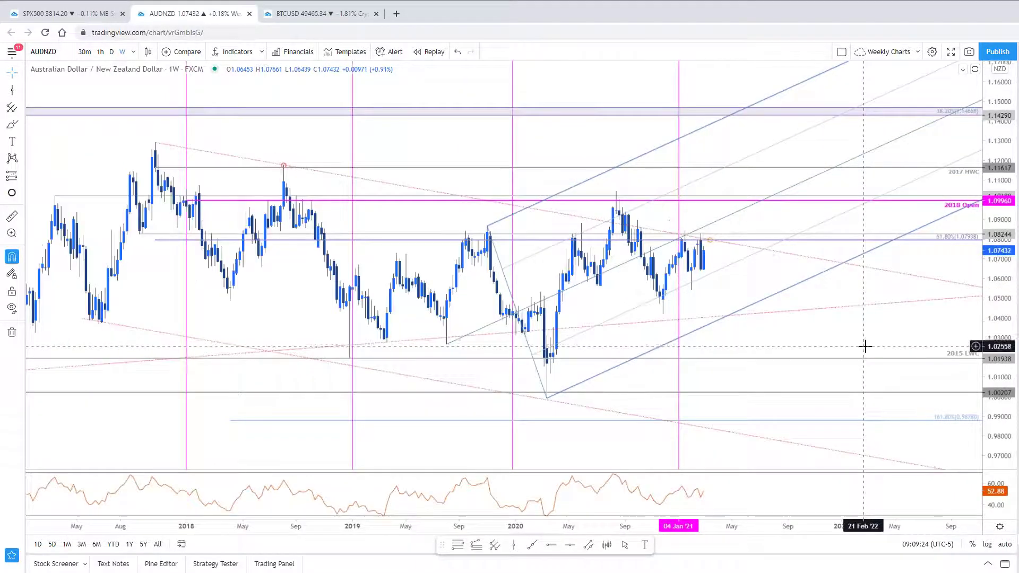
scroll(867, 347, "down", 1)
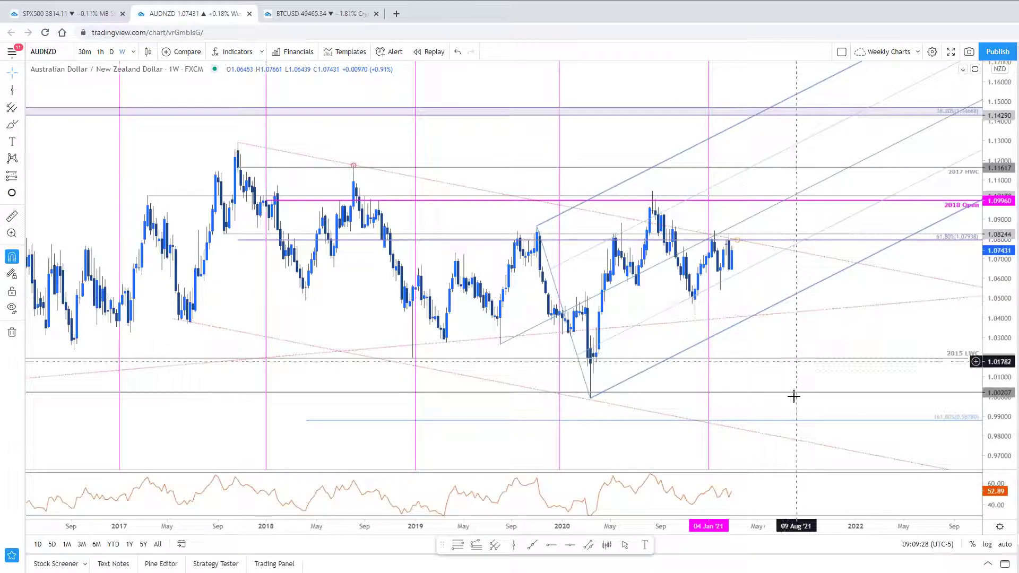
scroll(800, 399, "down", 1)
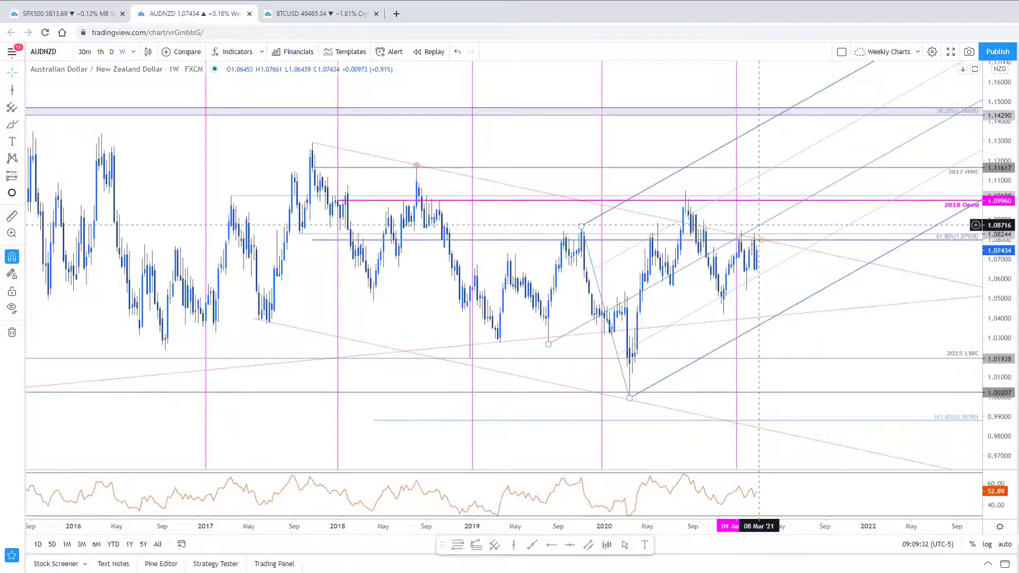
left_click(45, 14)
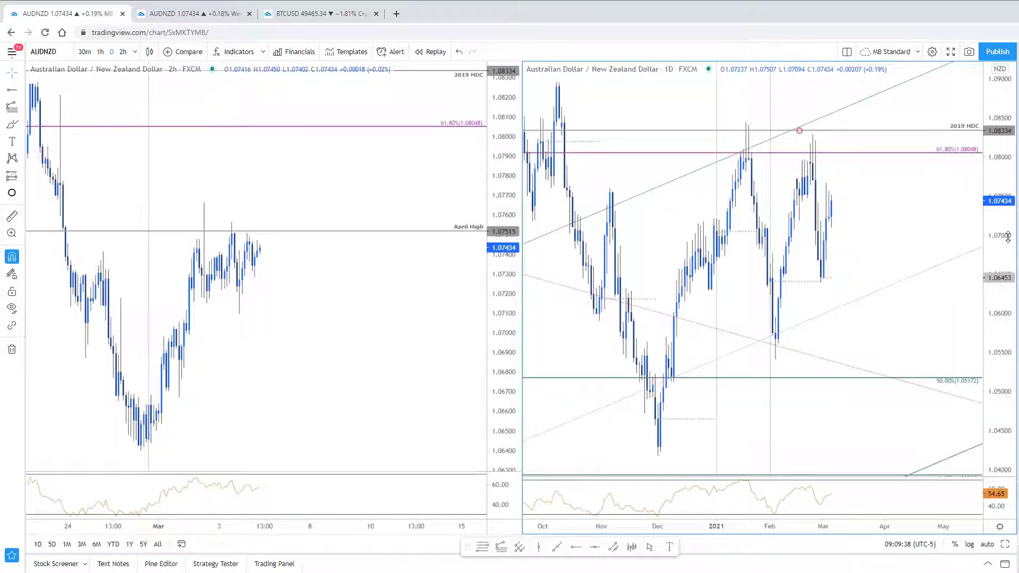
Mark 01 Mar '21 on the enlarged AUDNZD daily chart with a vertical line and apply the Monthly Opens template to it
left_click_drag(1008, 236, 1005, 509)
key("alt+Return")
left_click_drag(879, 307, 746, 339)
left_click_drag(1000, 261, 1003, 338)
scroll(852, 362, "down", 1)
scroll(746, 286, "up", 3)
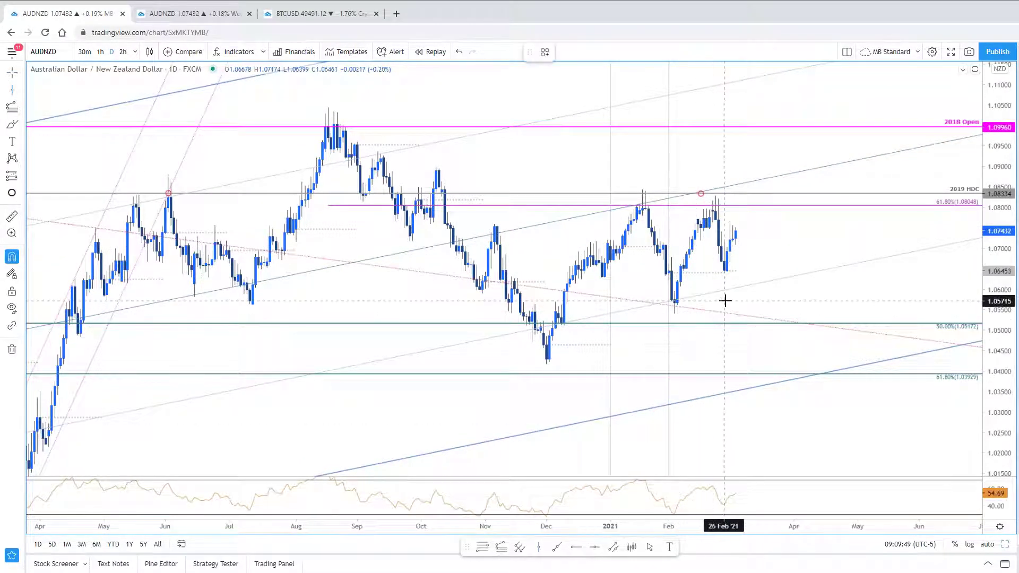
left_click(729, 300)
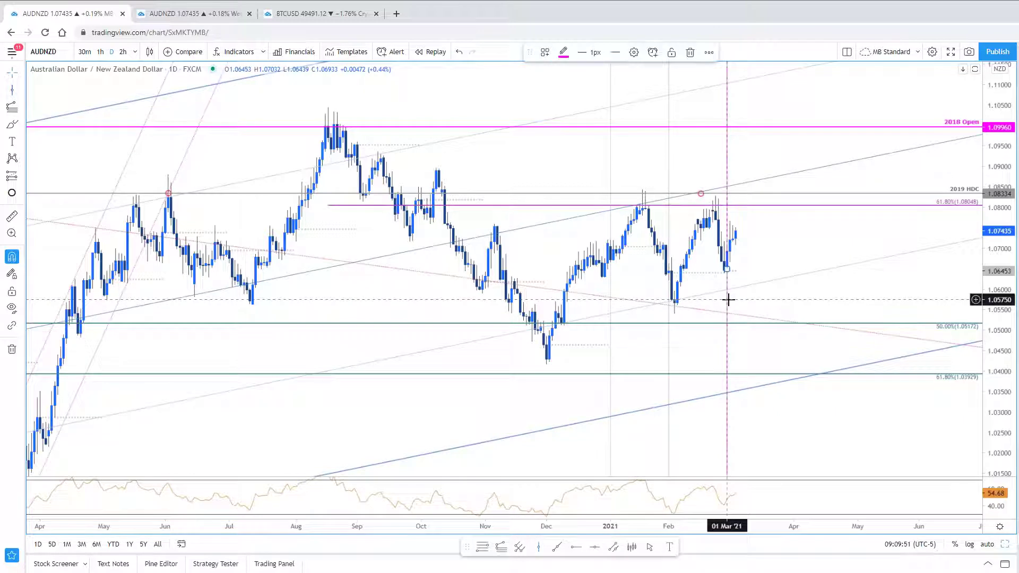
right_click(731, 305)
mouse_move(788, 334)
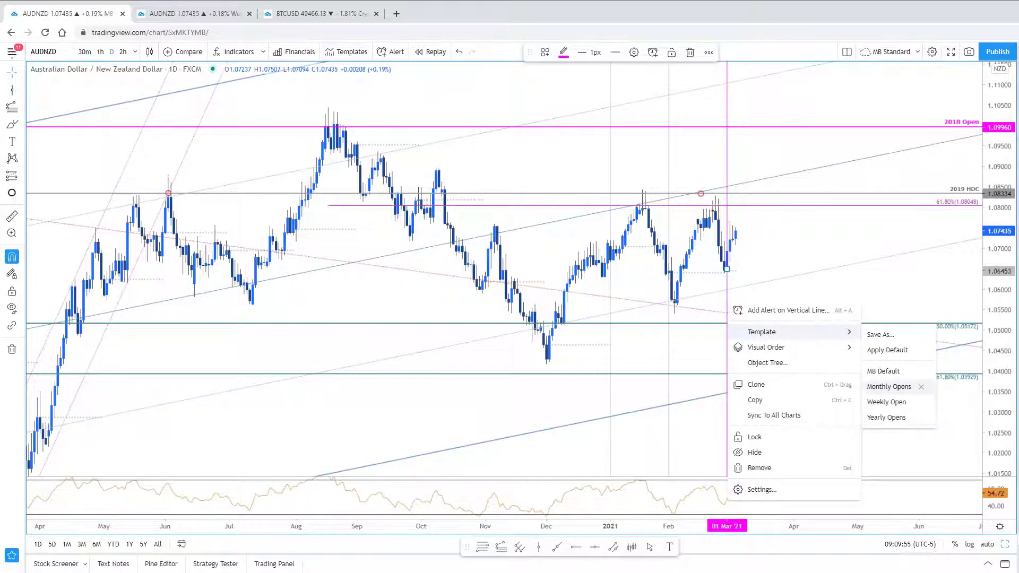
left_click(890, 387)
Send the 01 Mar '21 monthly-open vertical line to the back of the AUDNZD daily chart
right_click(729, 284)
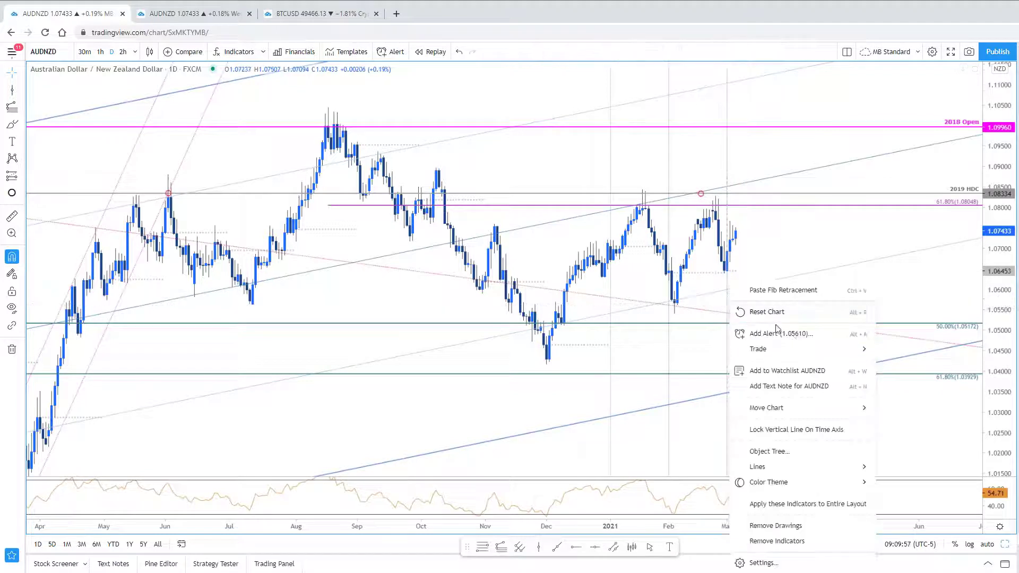
left_click(729, 284)
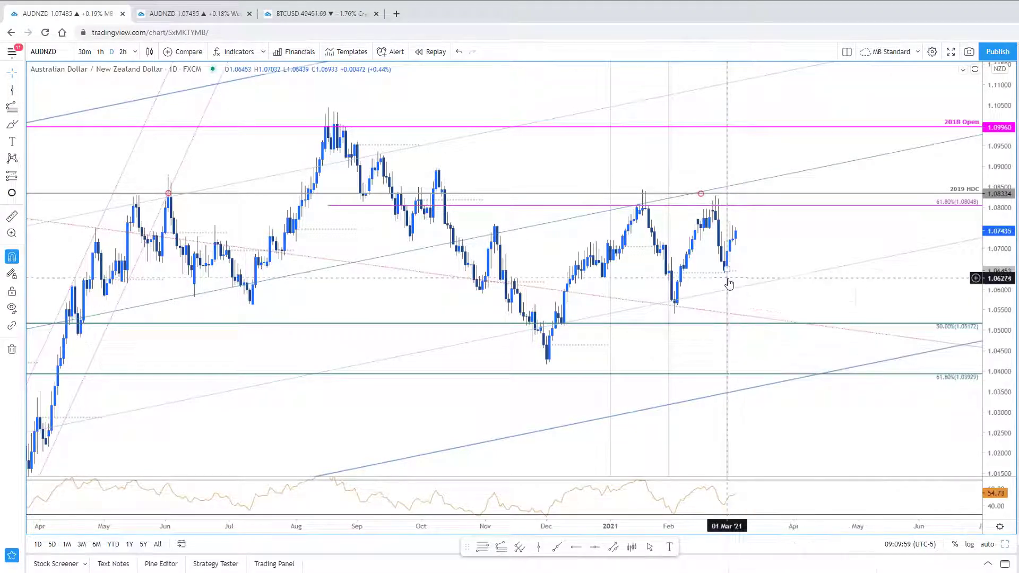
right_click(728, 284)
mouse_move(839, 326)
left_click(886, 344)
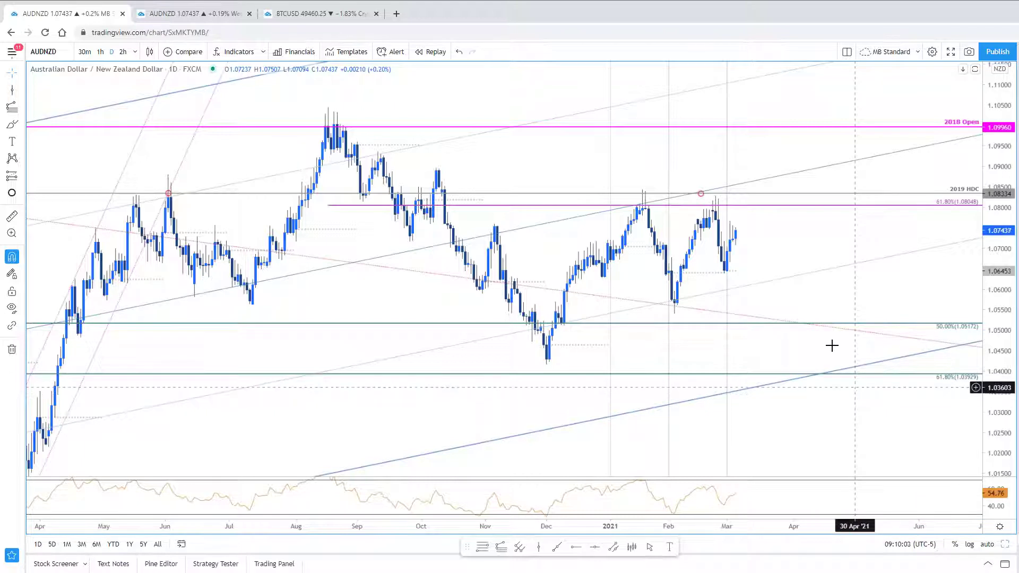
Return to the two-chart layout and examine AUDNZD 2-hour price action against the April High, May Open and 61.8% level
left_click_drag(760, 271, 757, 274)
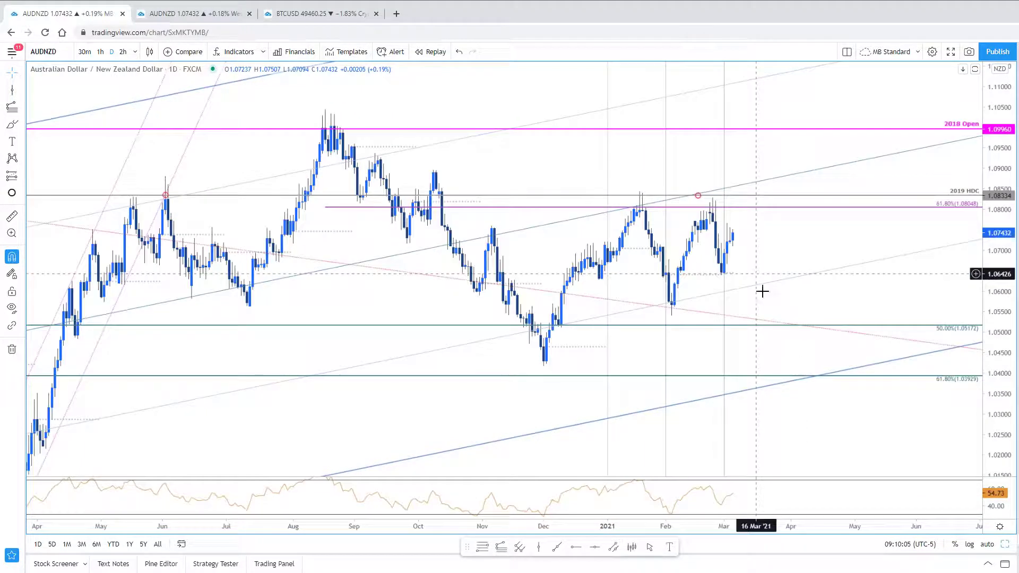
key("alt+Return")
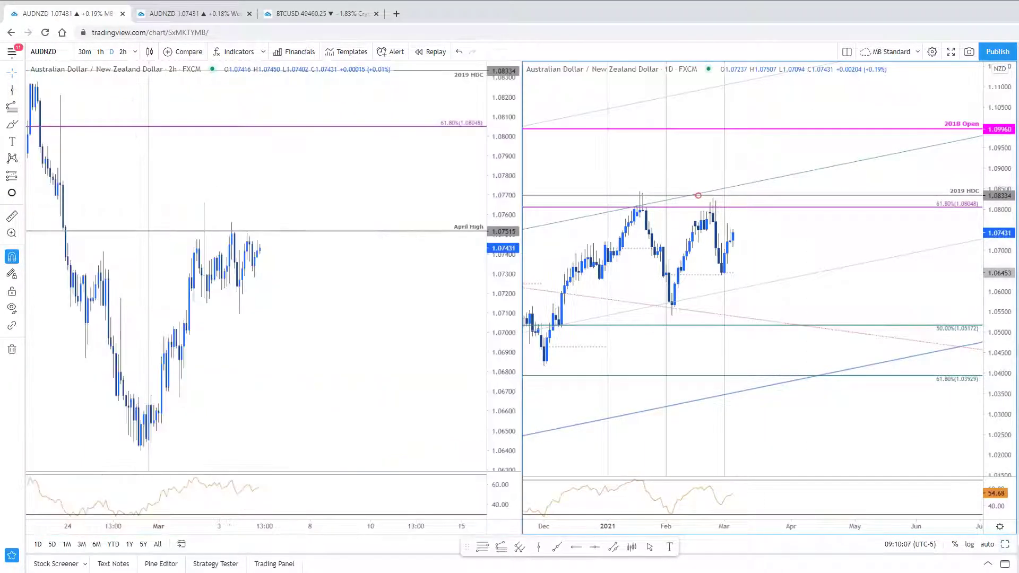
scroll(461, 312, "down", 3)
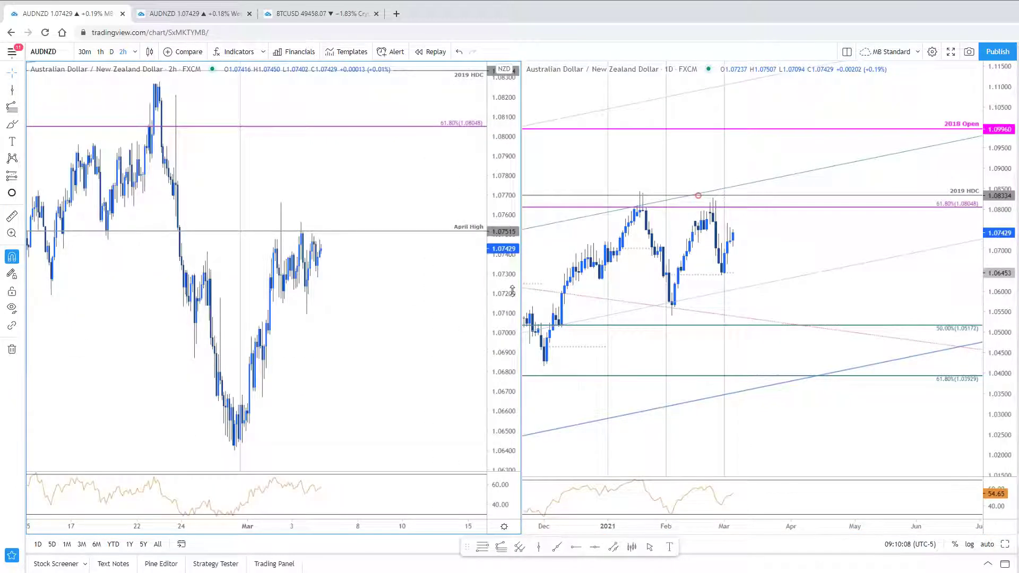
scroll(513, 291, "down", 3)
scroll(384, 330, "down", 5)
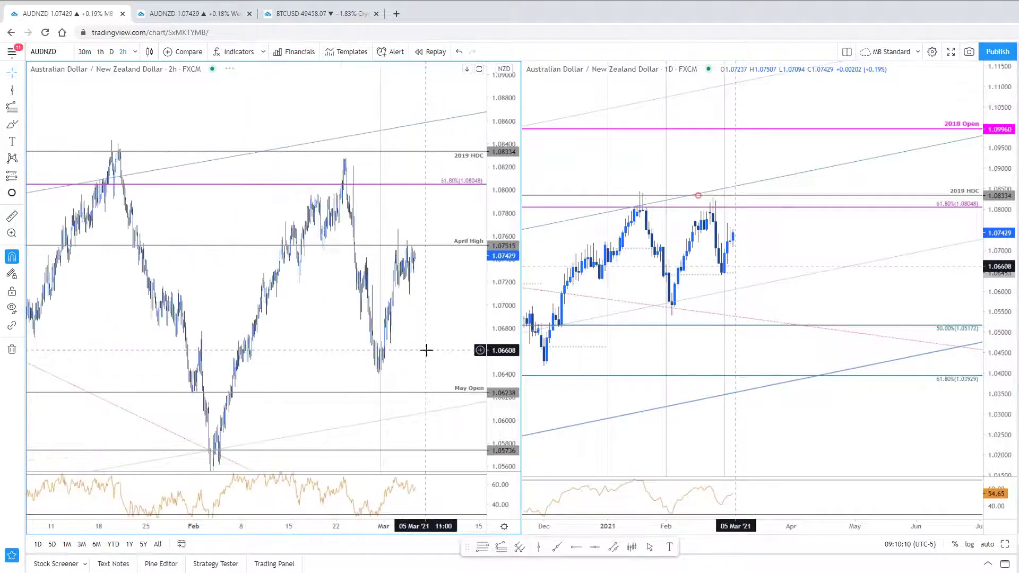
scroll(425, 351, "up", 4)
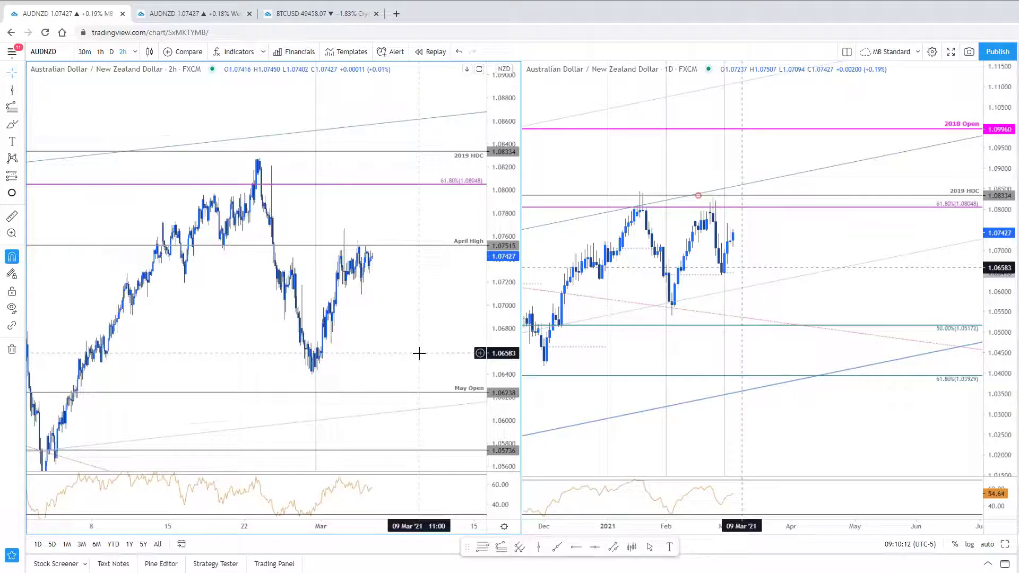
left_click_drag(402, 358, 426, 358)
left_click_drag(774, 249, 799, 250)
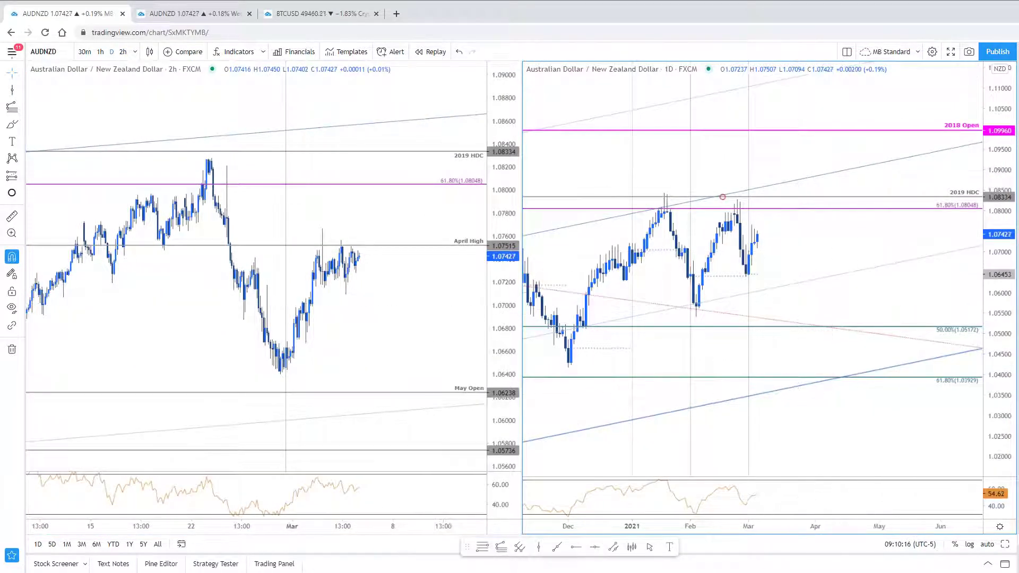
Draw a rising trend line on the AUDNZD daily chart from the 01 Dec '20 low through the 03 Feb '21 low
left_click(554, 551)
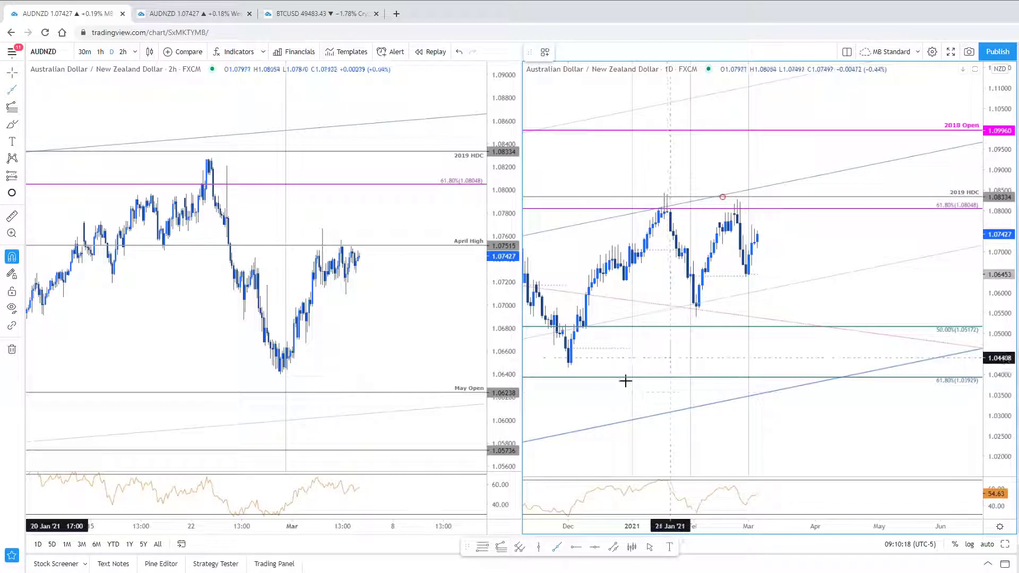
left_click(568, 368)
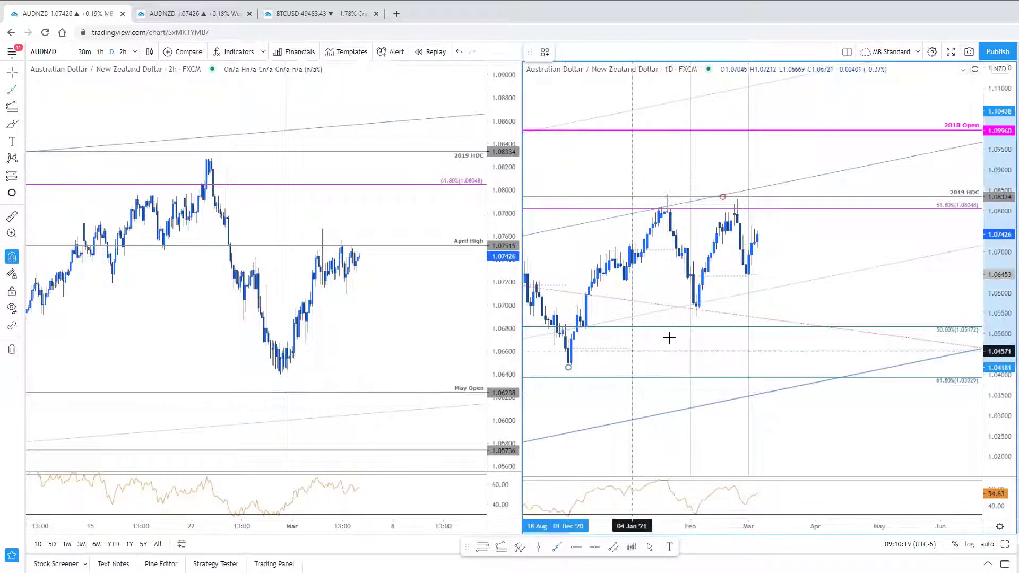
left_click(696, 317)
left_click_drag(567, 372, 568, 375)
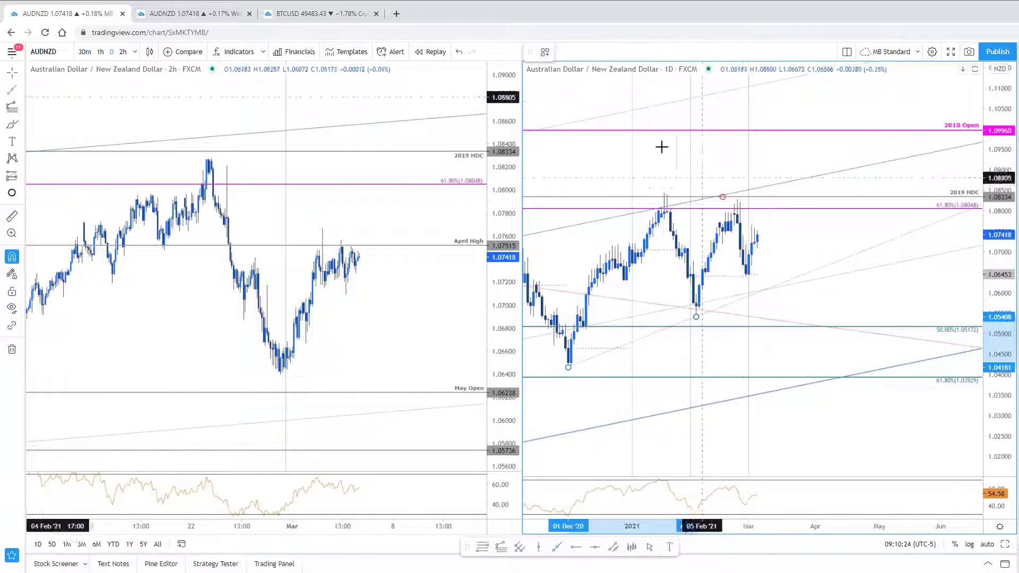
Draw a descending trend line on the AUDNZD daily chart from the early October 2020 high through the 19 Jan '21 high
scroll(758, 186, "down", 3)
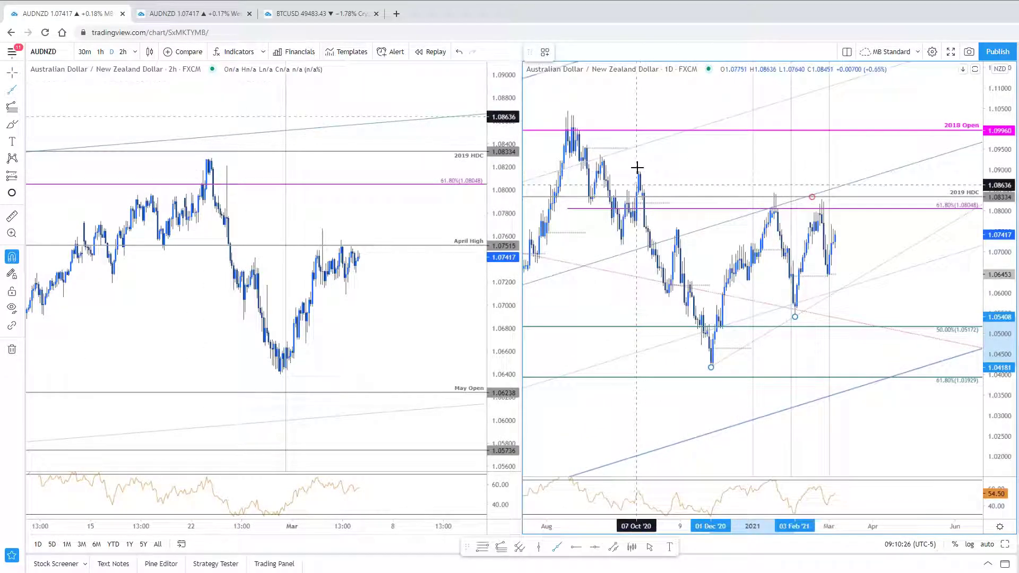
left_click(637, 185)
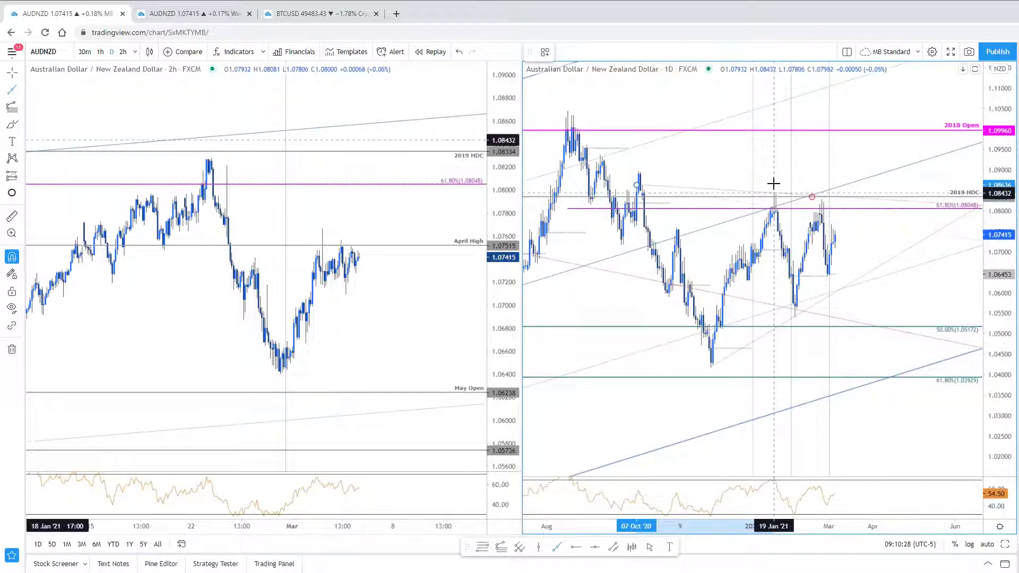
left_click(773, 184)
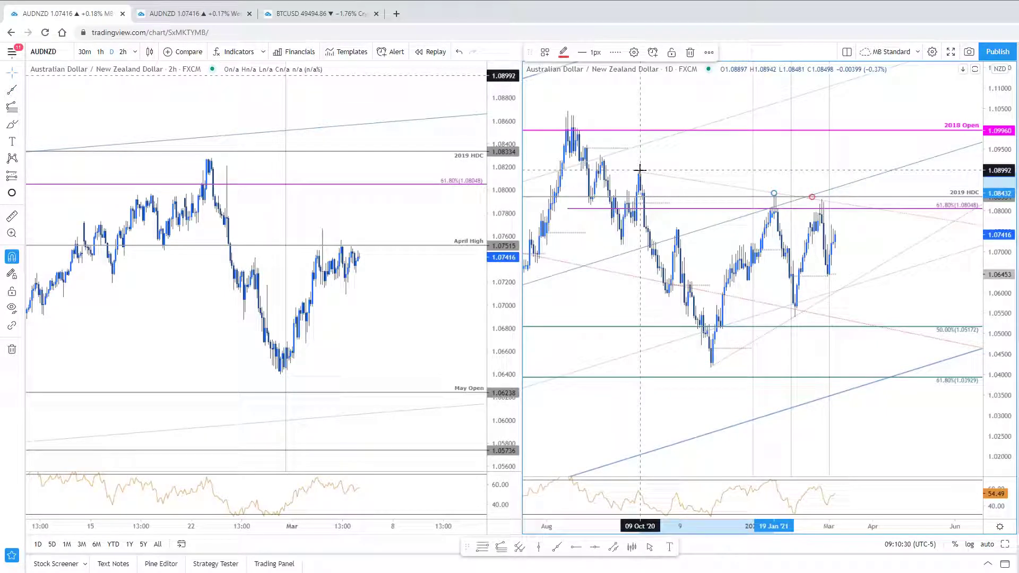
left_click(703, 161)
scroll(776, 345, "up", 3)
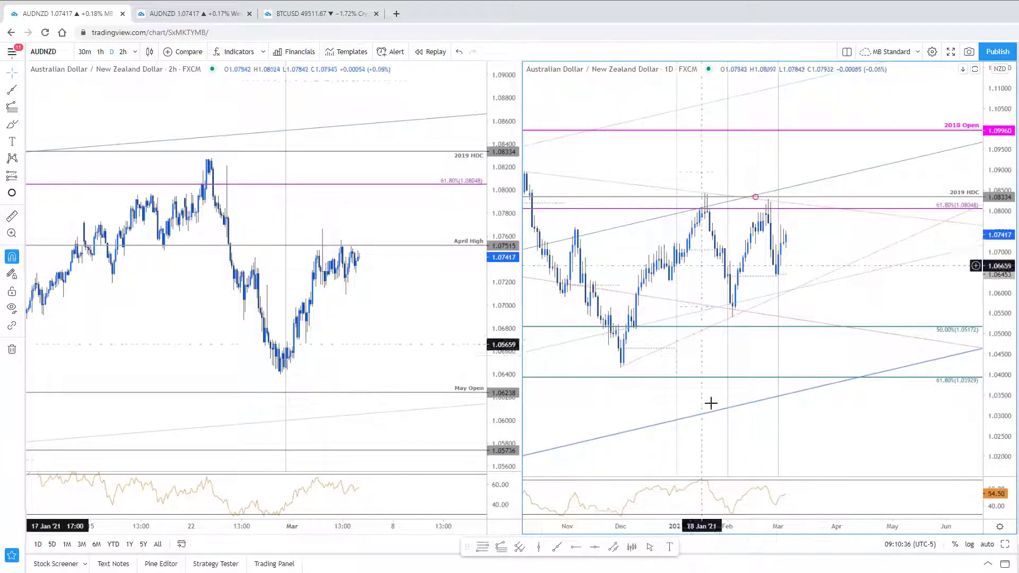
Draw a horizontal ray from 01 Feb '21 at 1.06403 and copy the red circle marker to where it nears the rising trend line
left_click_drag(832, 256, 888, 271)
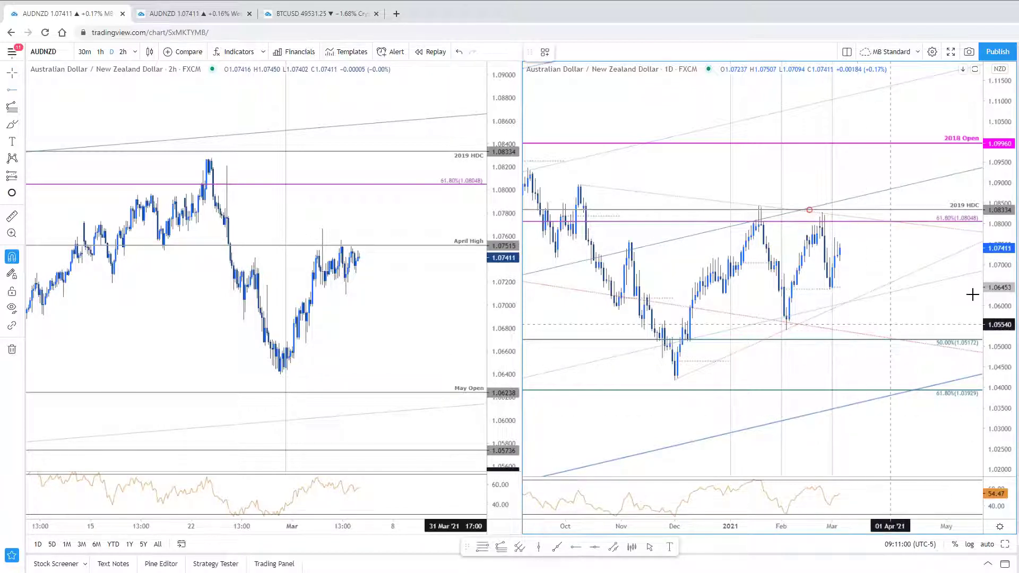
left_click(782, 291)
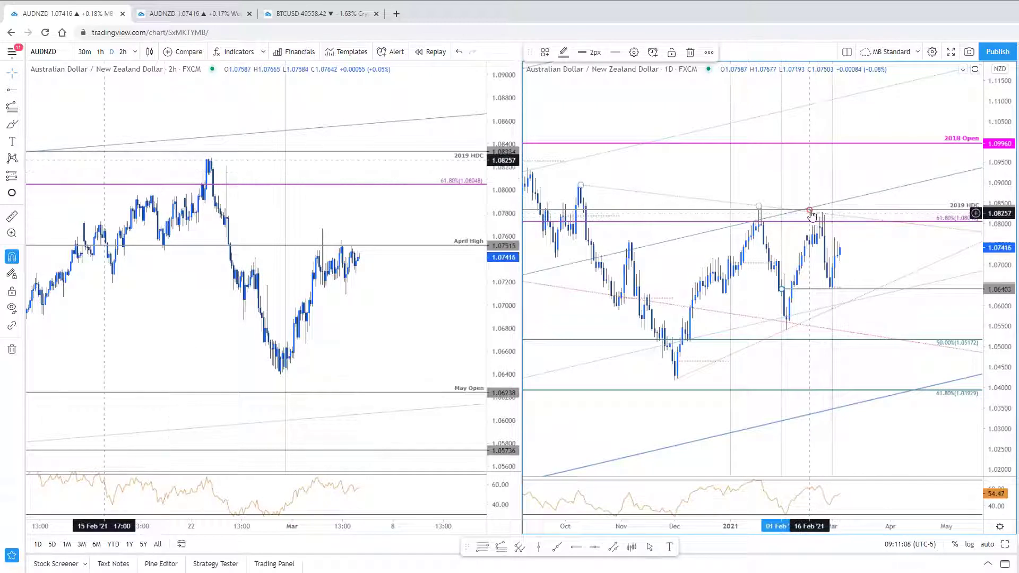
left_click_drag(810, 212, 884, 293)
left_click(872, 369)
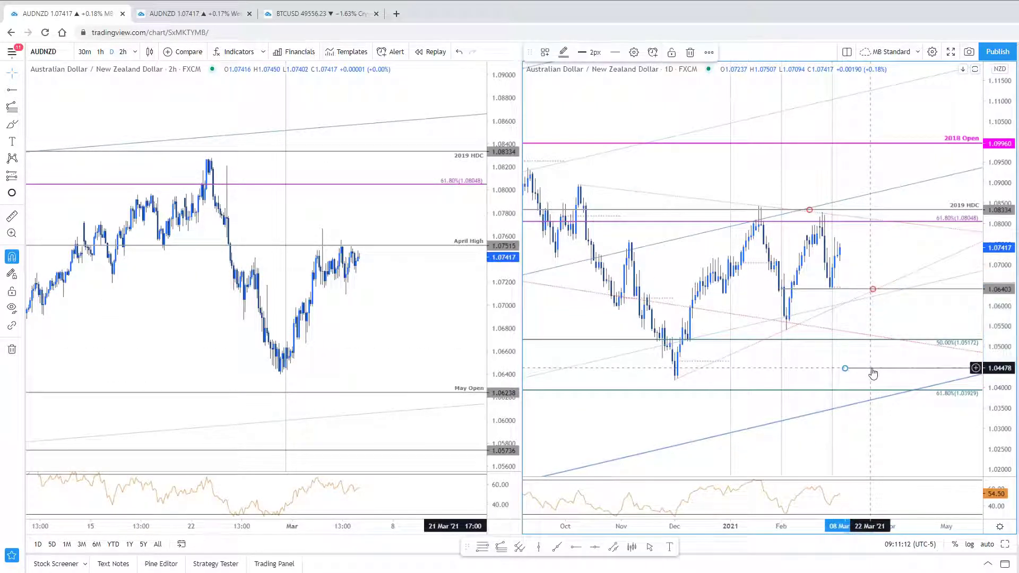
key("Delete")
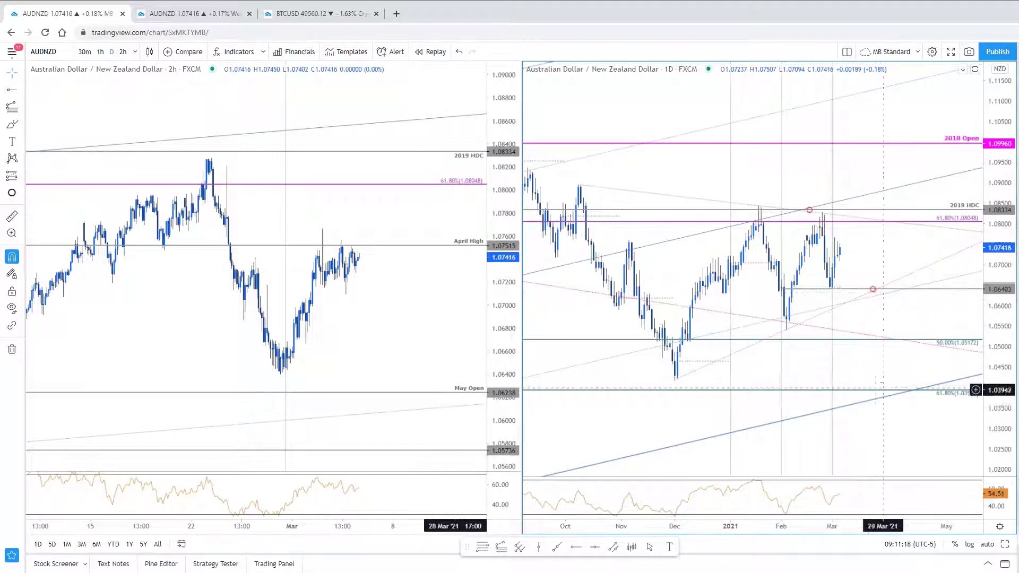
Examine AUDNZD 2-hour and daily price between the converging trend lines, the 2019 HDC level and the 1.06403 ray
scroll(894, 389, "down", 1)
scroll(892, 415, "up", 1)
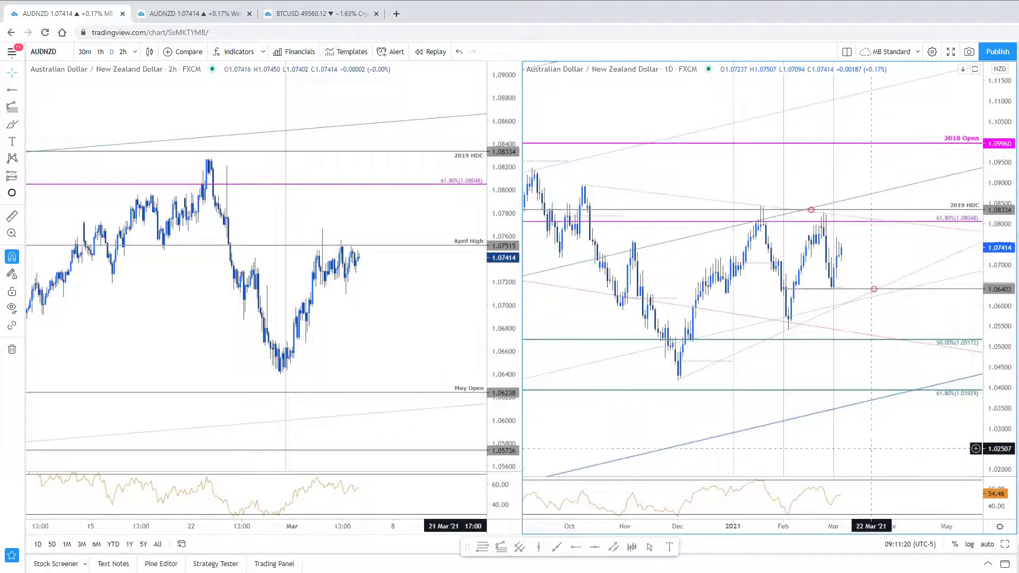
scroll(390, 347, "up", 2)
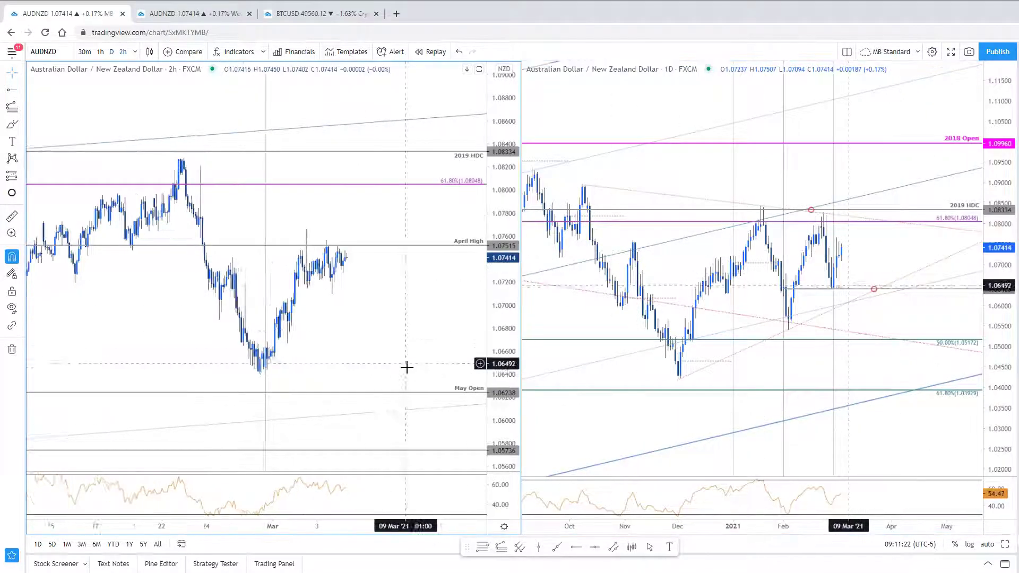
left_click_drag(890, 275, 899, 280)
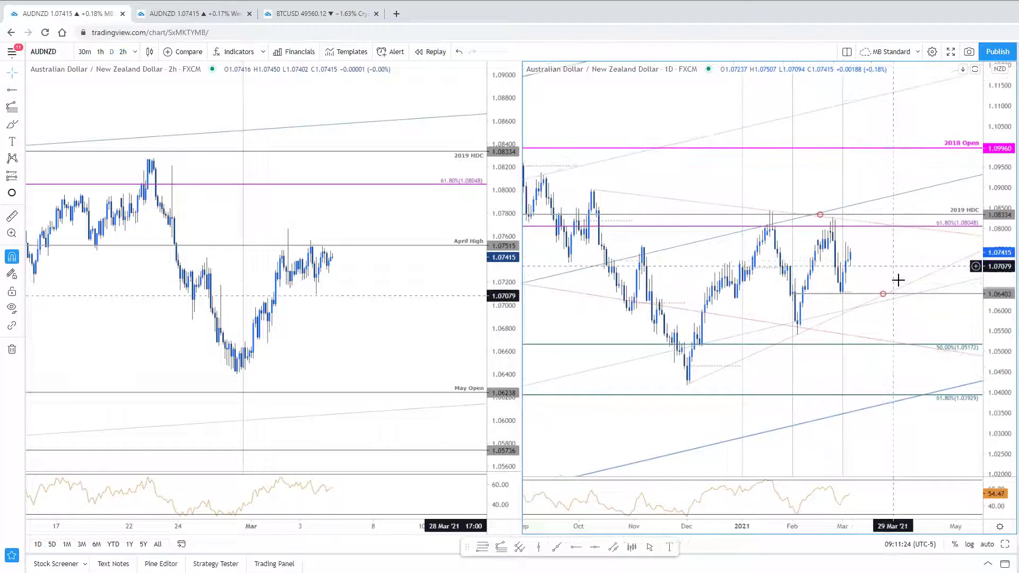
left_click_drag(1005, 311, 1005, 351)
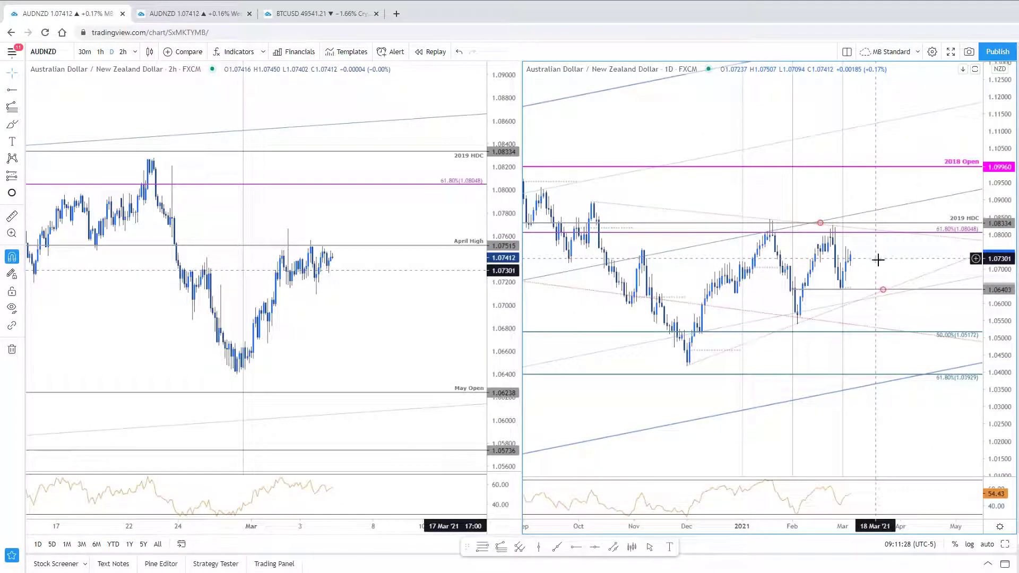
scroll(882, 262, "down", 1)
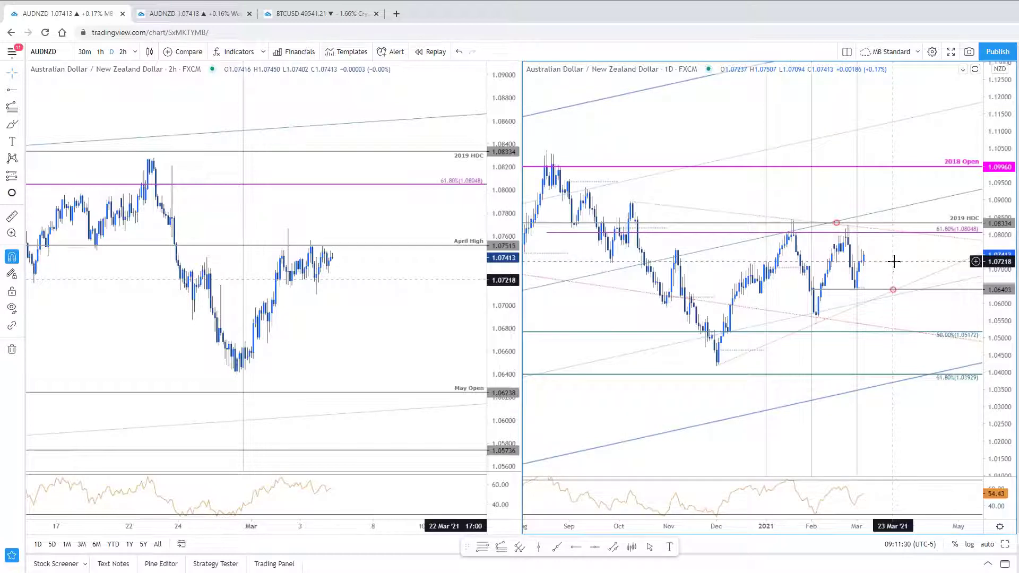
scroll(894, 262, "up", 1)
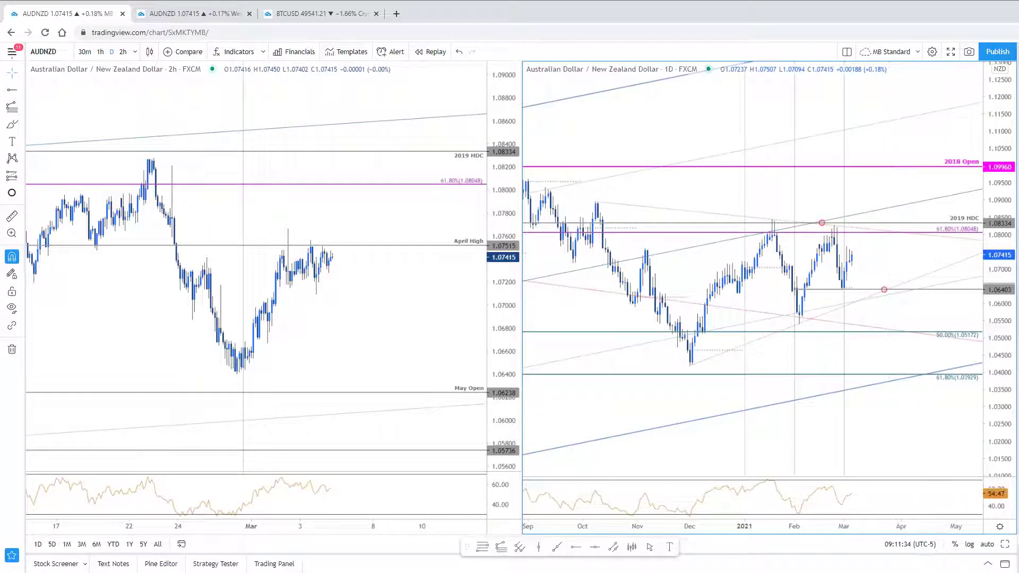
Switch to NZDCAD and examine its enlarged daily chart against the rising pitchfork and 161.8% level back to late 2019
key("Down")
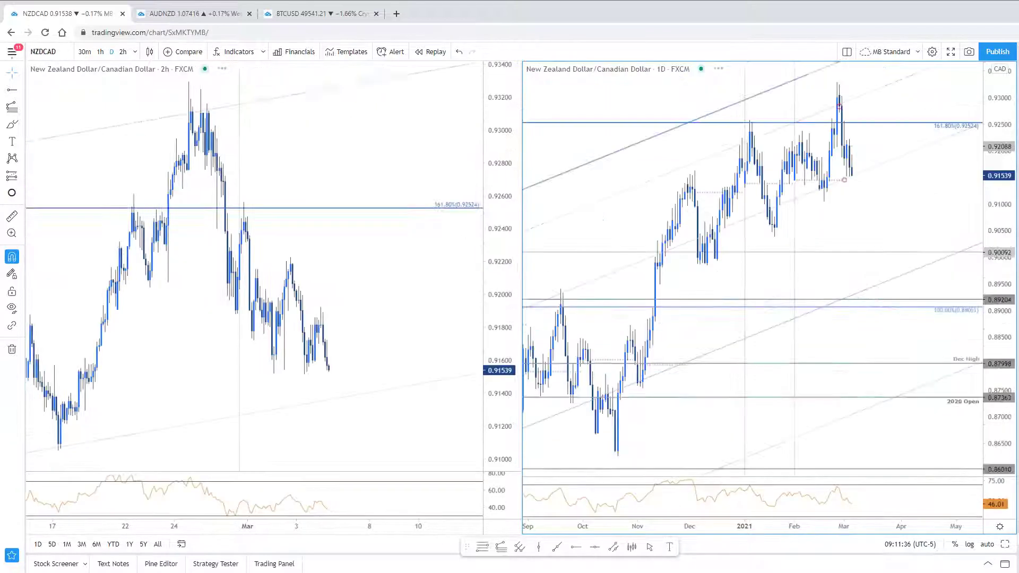
left_click_drag(1005, 188, 1003, 224)
left_click_drag(910, 245, 902, 266)
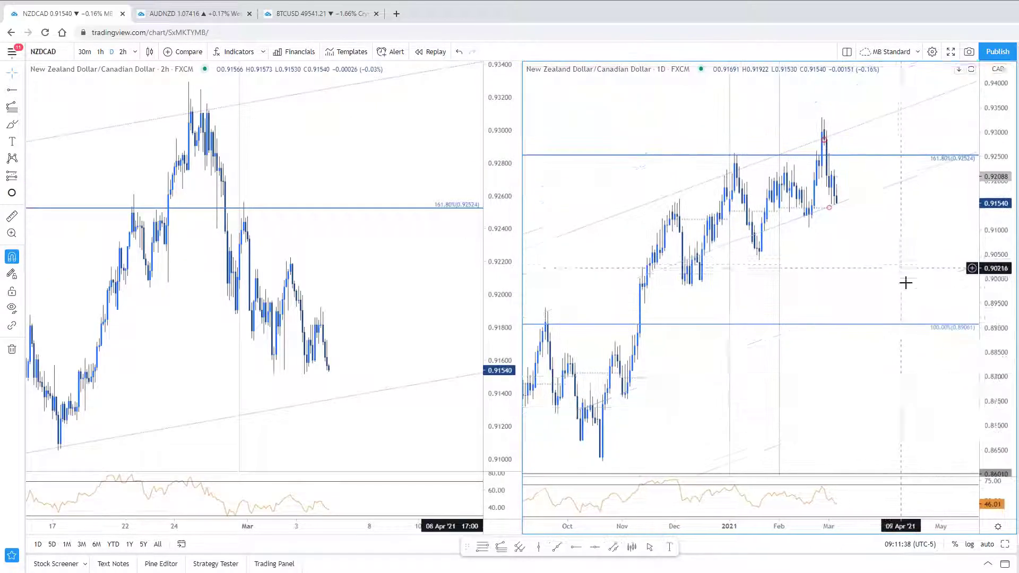
scroll(887, 355, "up", 2)
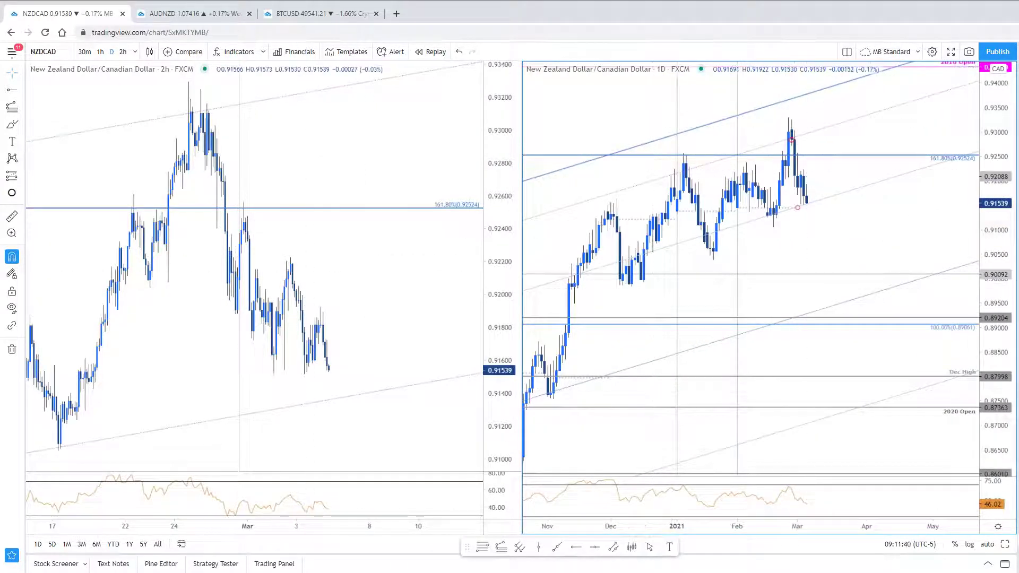
left_click(1005, 544)
left_click_drag(992, 274, 992, 404)
scroll(908, 412, "down", 4)
left_click_drag(500, 239, 391, 194)
scroll(619, 281, "up", 2)
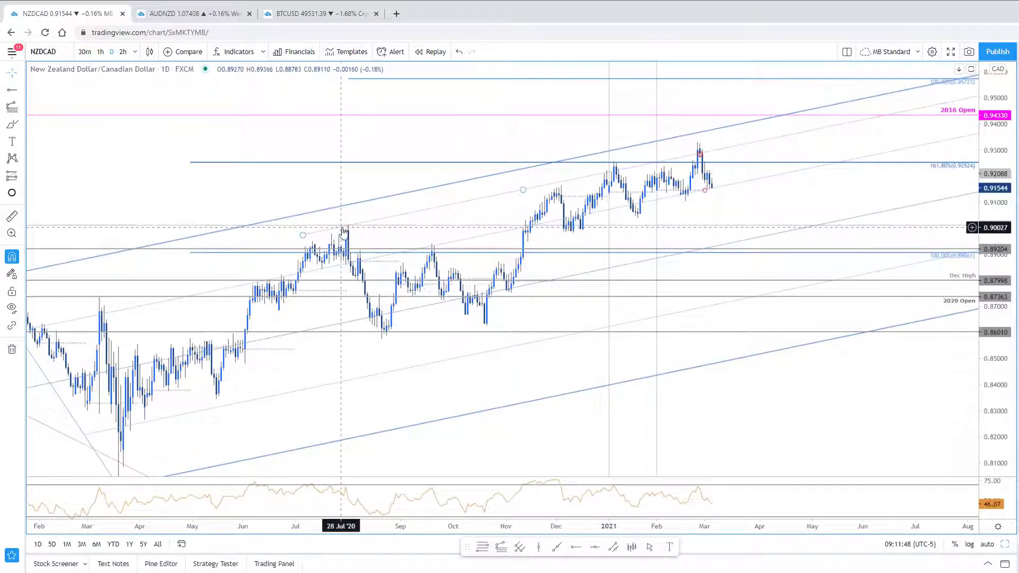
scroll(344, 232, "down", 2)
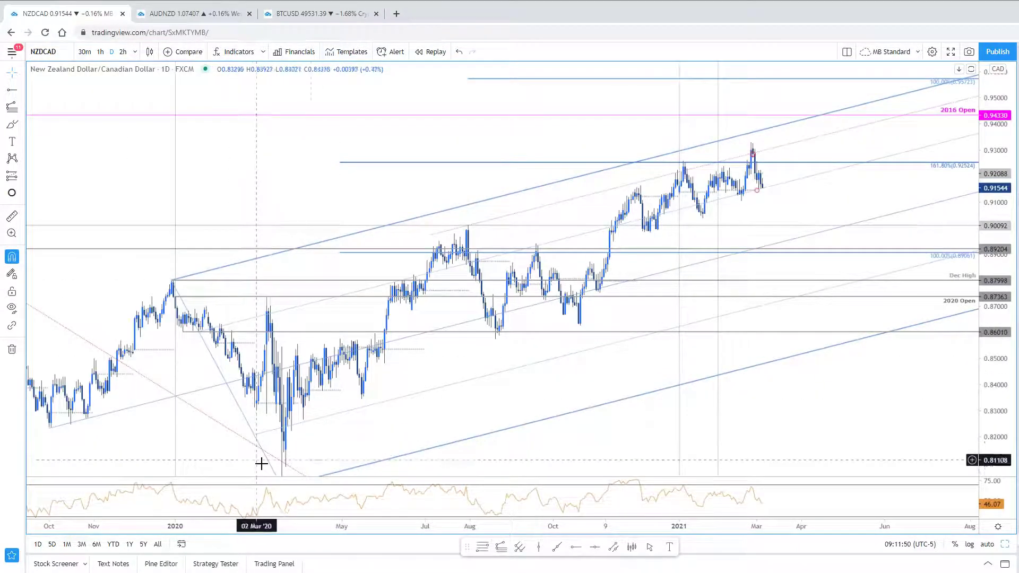
left_click_drag(303, 167, 354, 130)
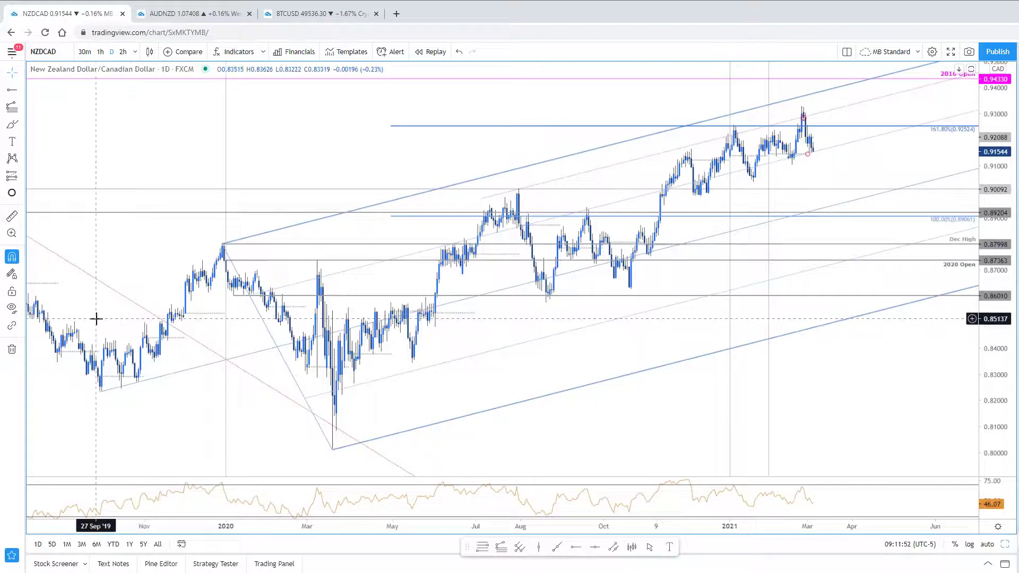
Draw a rising trend line on the NZDCAD daily chart from the 10 Dec '20 low to the January 2021 low at 0.90386
left_click_drag(372, 170, 299, 188)
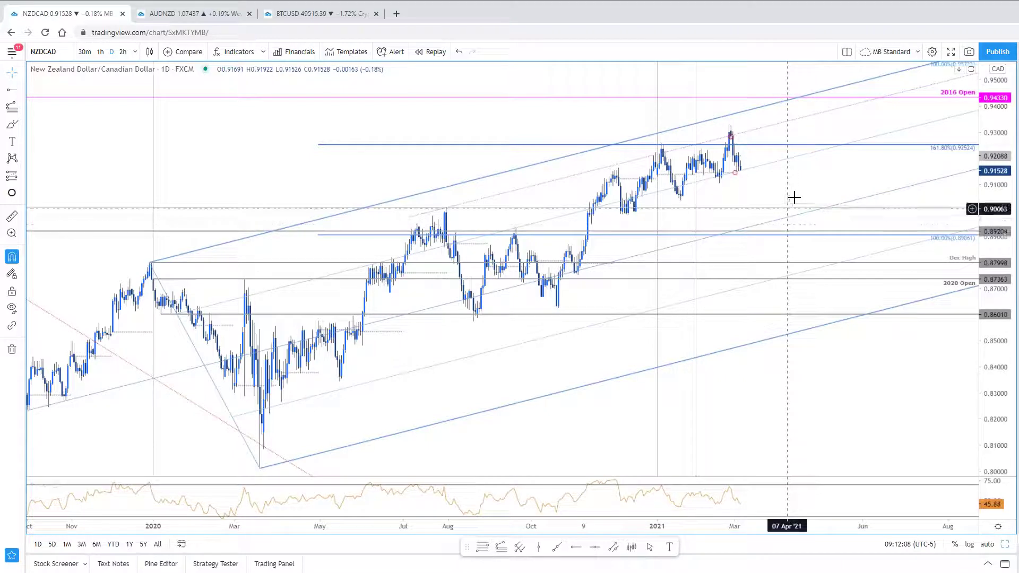
scroll(807, 195, "up", 1)
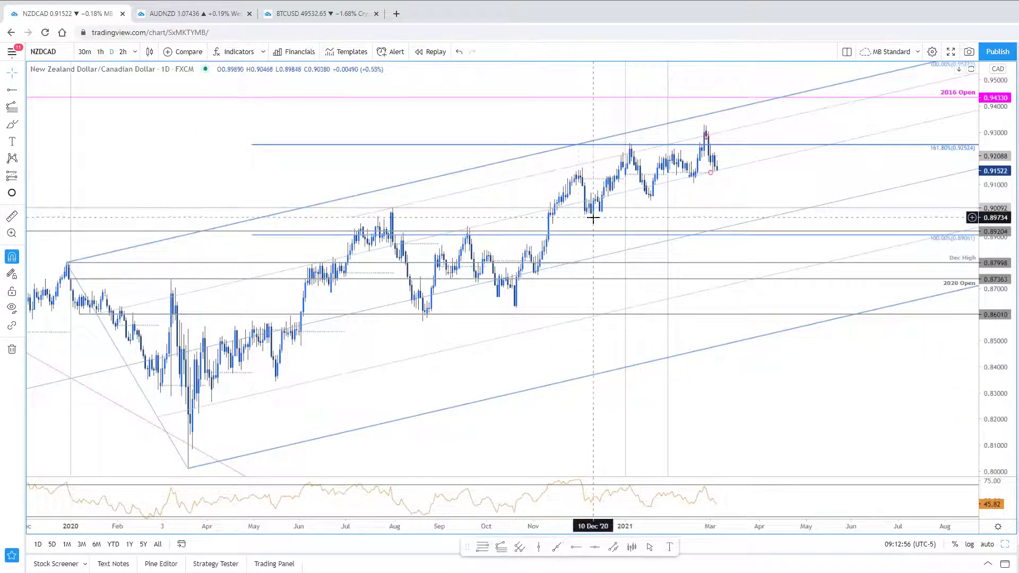
left_click(557, 547)
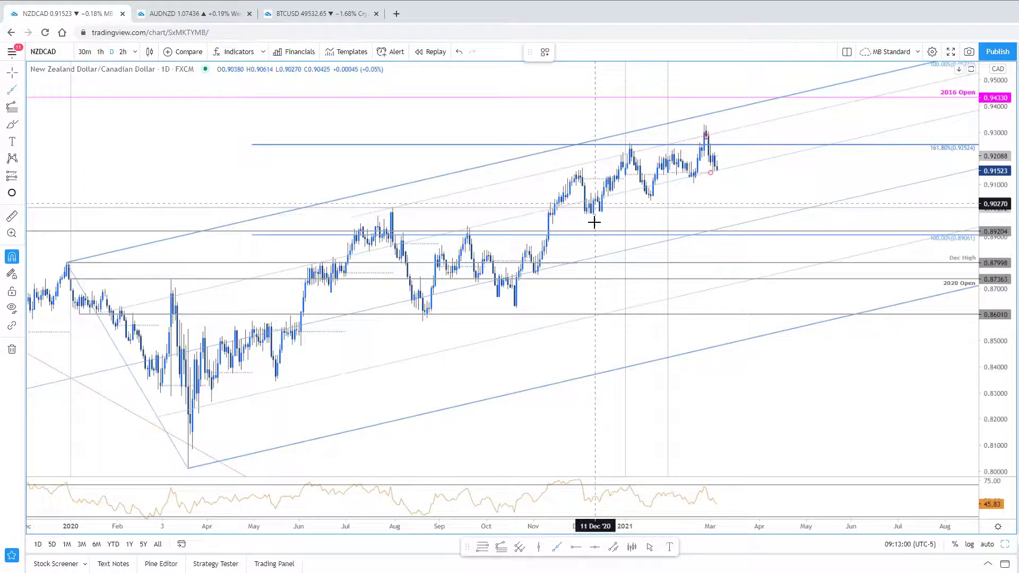
left_click(597, 221)
left_click(651, 209)
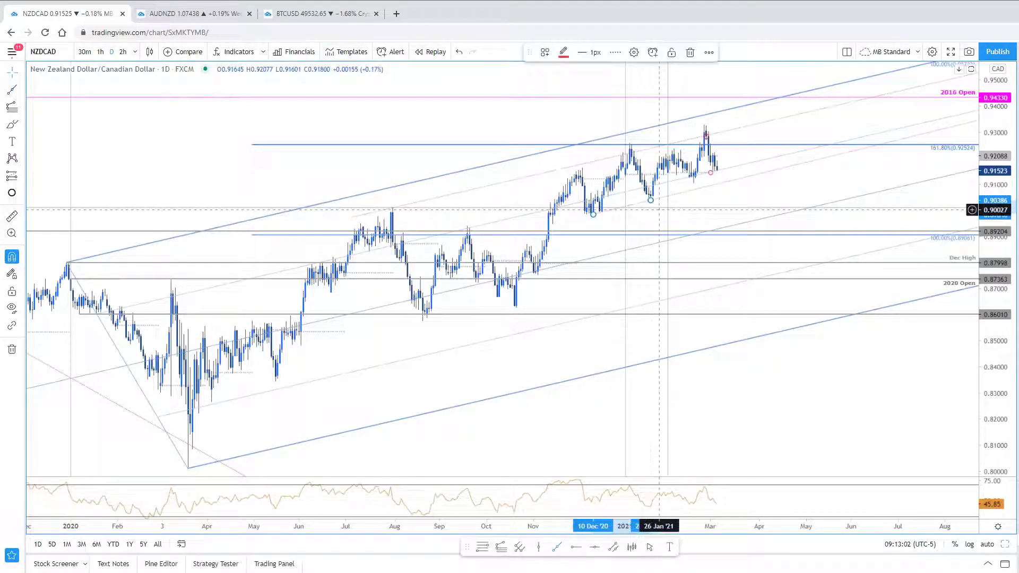
left_click(671, 219)
left_click_drag(710, 191, 737, 164)
key("ctrl+z")
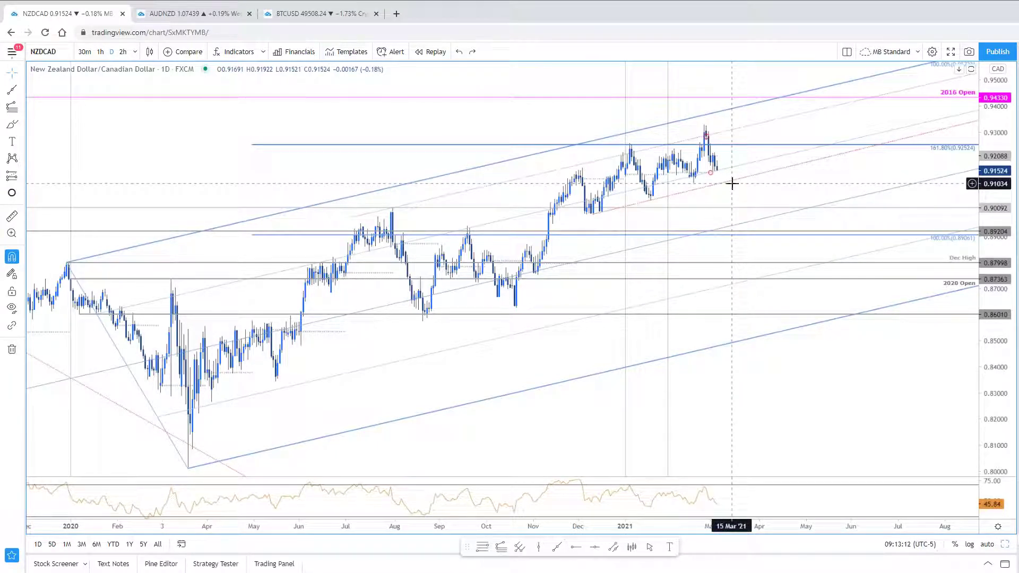
left_click_drag(754, 217, 760, 221)
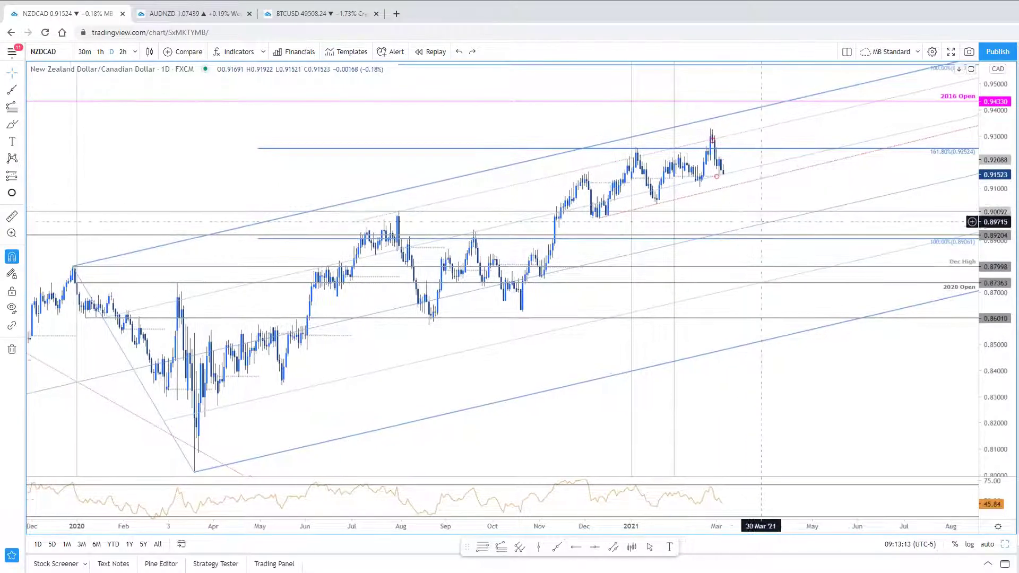
Return to the split layout, set the other NZDCAD chart to the 4-hour timeframe and enlarge it
left_click(1005, 544)
left_click(344, 164)
left_click_drag(516, 290, 516, 361)
type("240")
key("Return")
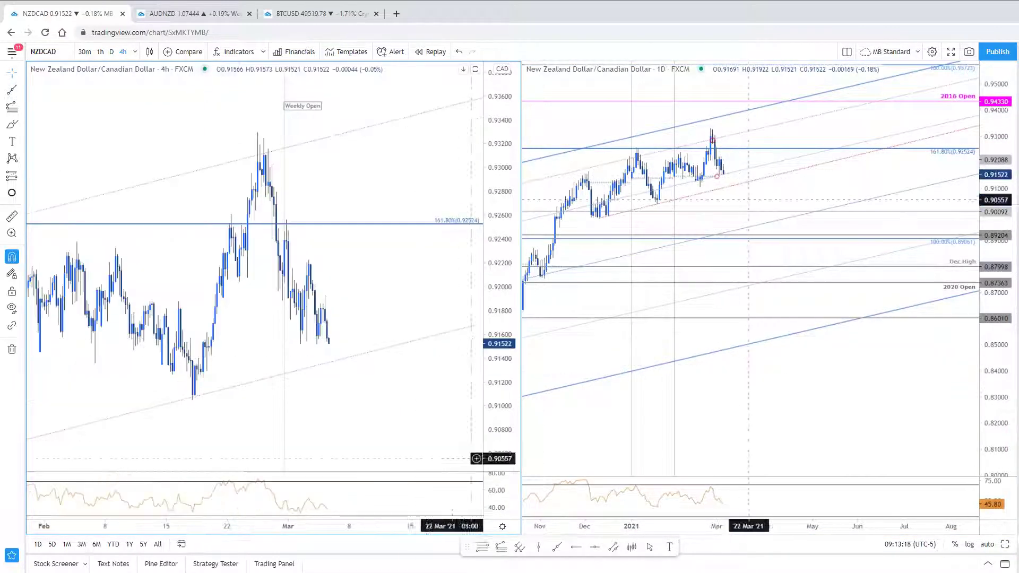
left_click(1004, 544)
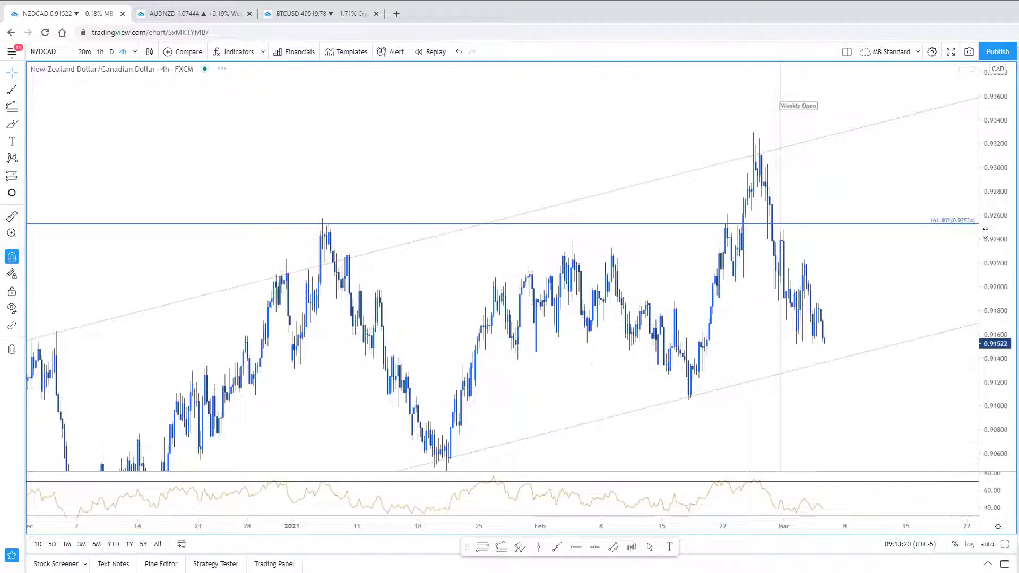
Examine NZDCAD 4-hour price within the rising channel, from the November 2020 advance to the current decline from the February high
scroll(804, 361, "down", 8)
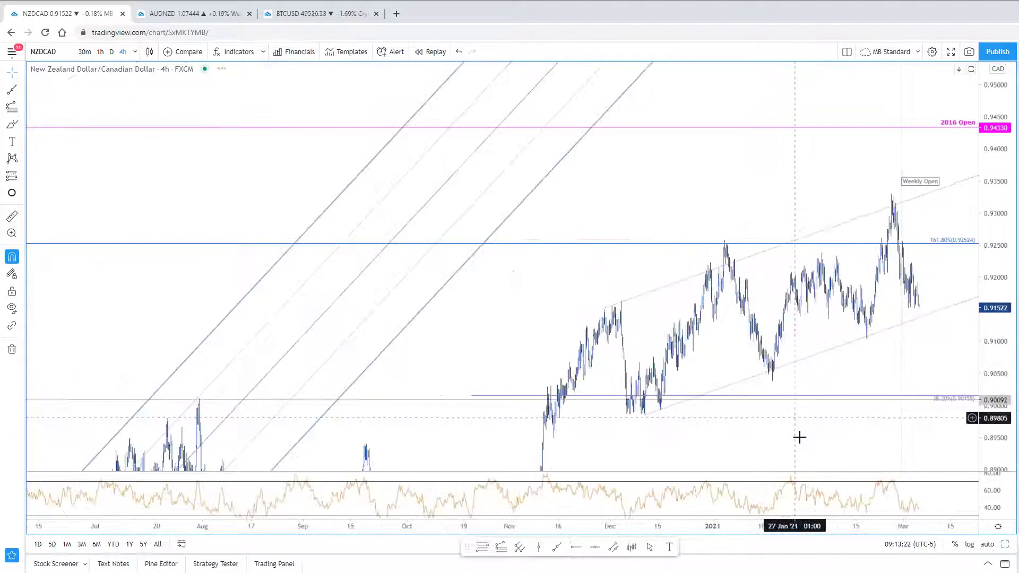
left_click_drag(716, 409, 568, 352)
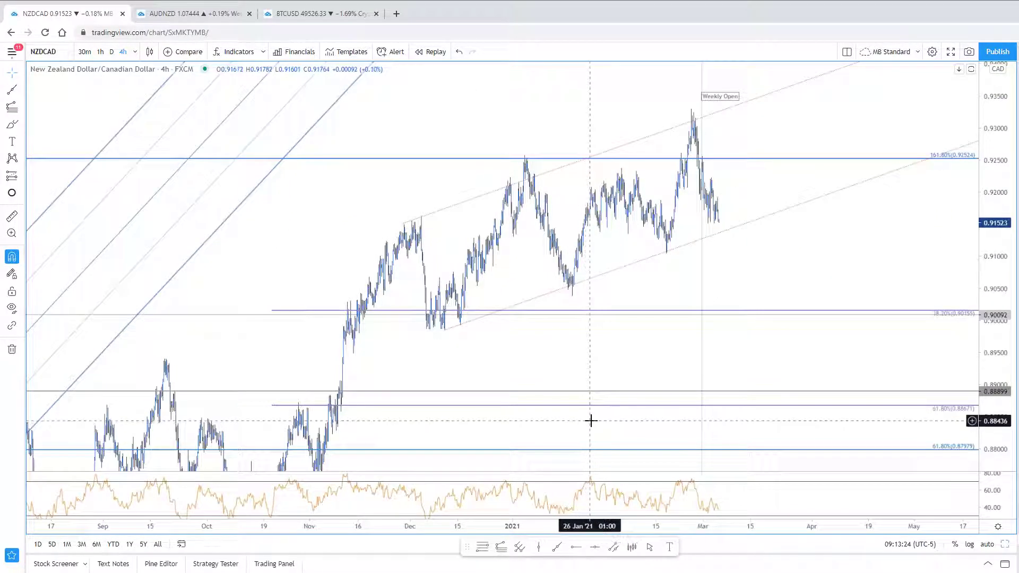
scroll(589, 422, "up", 1)
scroll(594, 422, "up", 2)
left_click_drag(728, 285, 826, 322)
scroll(826, 321, "up", 2)
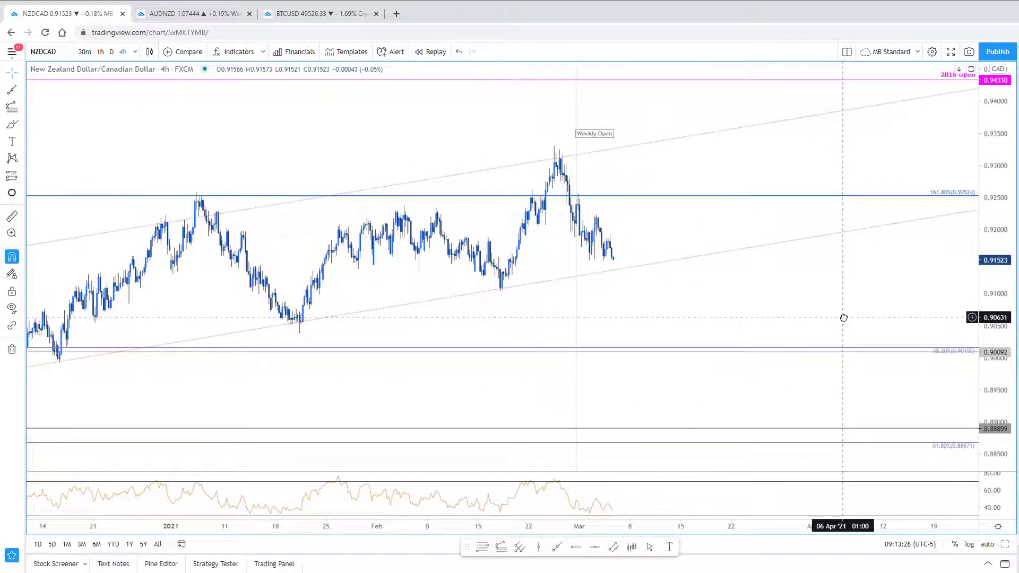
scroll(842, 313, "down", 1)
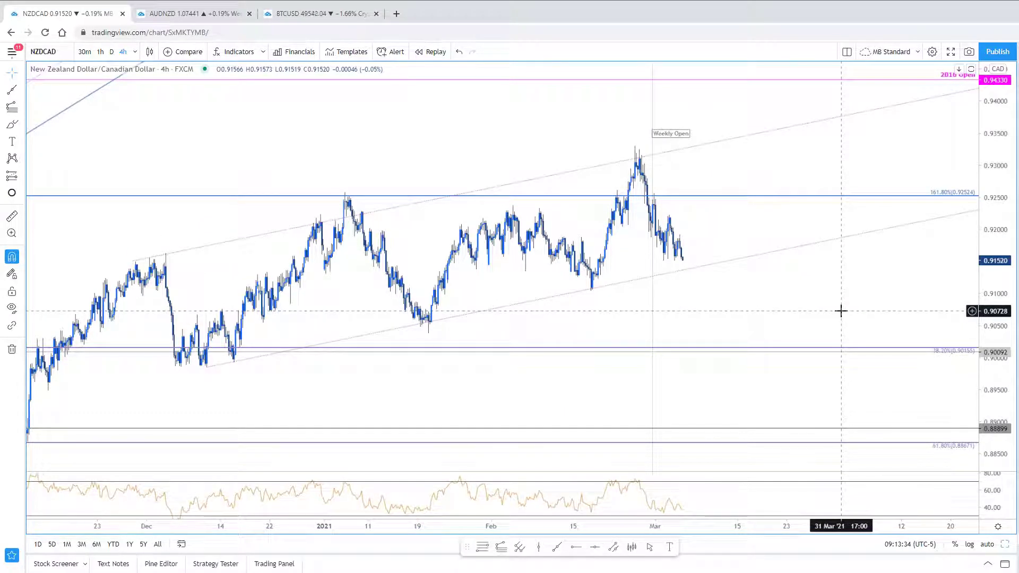
scroll(841, 311, "down", 1)
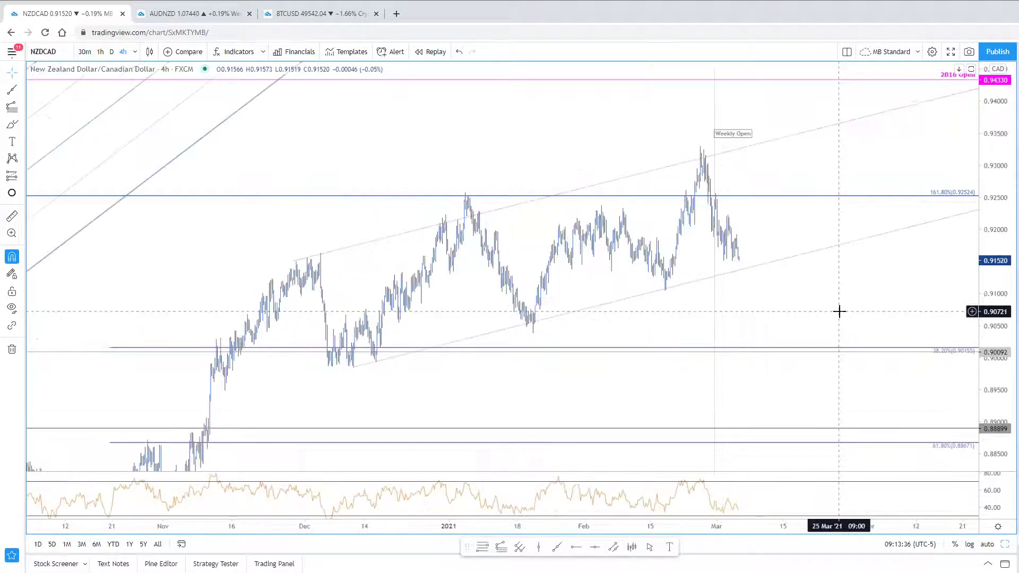
Draw a descending pitchfork on the 4-hour chart from the 06 Jan '21 high, through the 20 Jan '21 low, to the 24 Feb '21 high
scroll(839, 312, "up", 1)
left_click(520, 552)
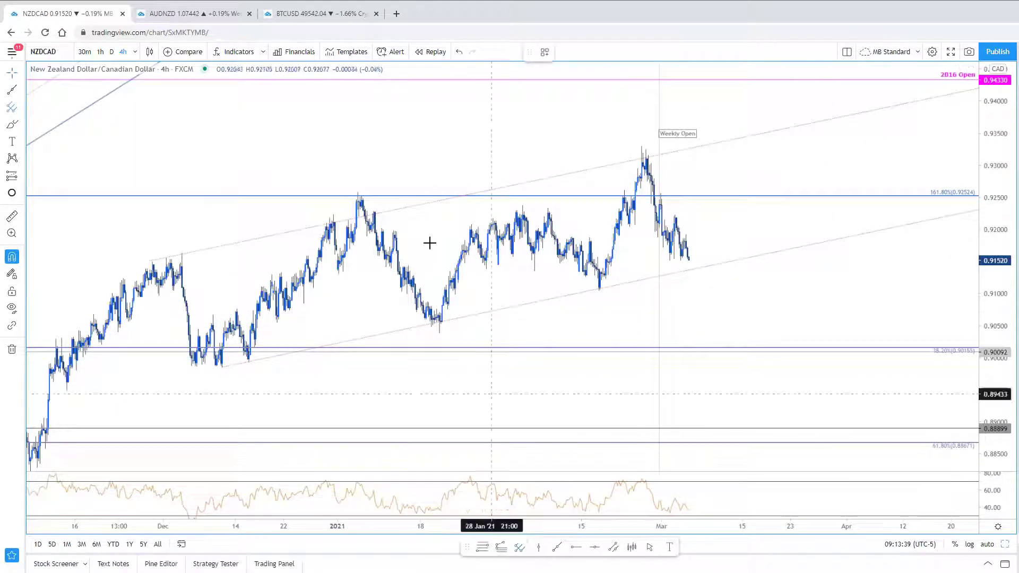
left_click(361, 187)
left_click(439, 333)
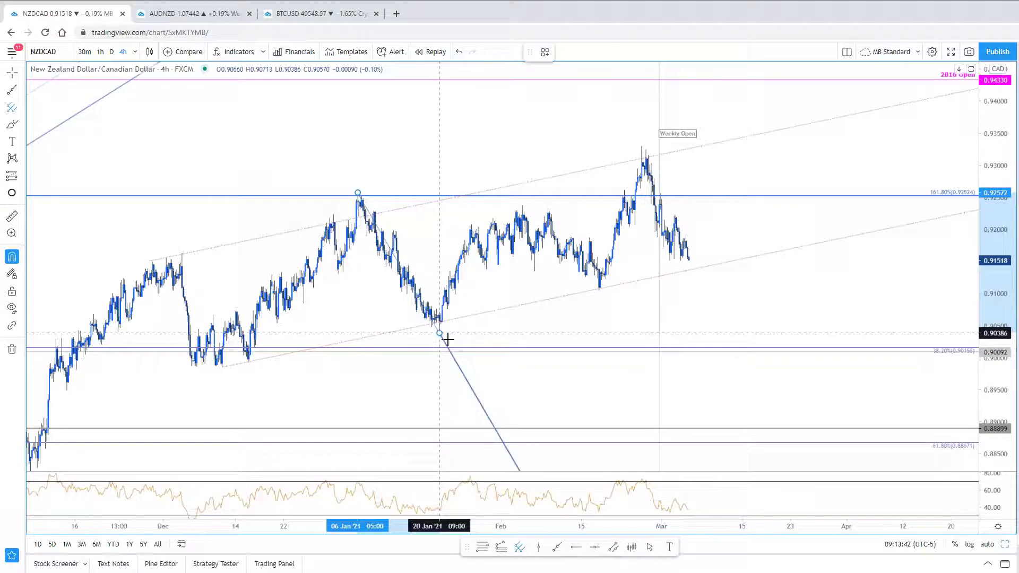
left_click(641, 138)
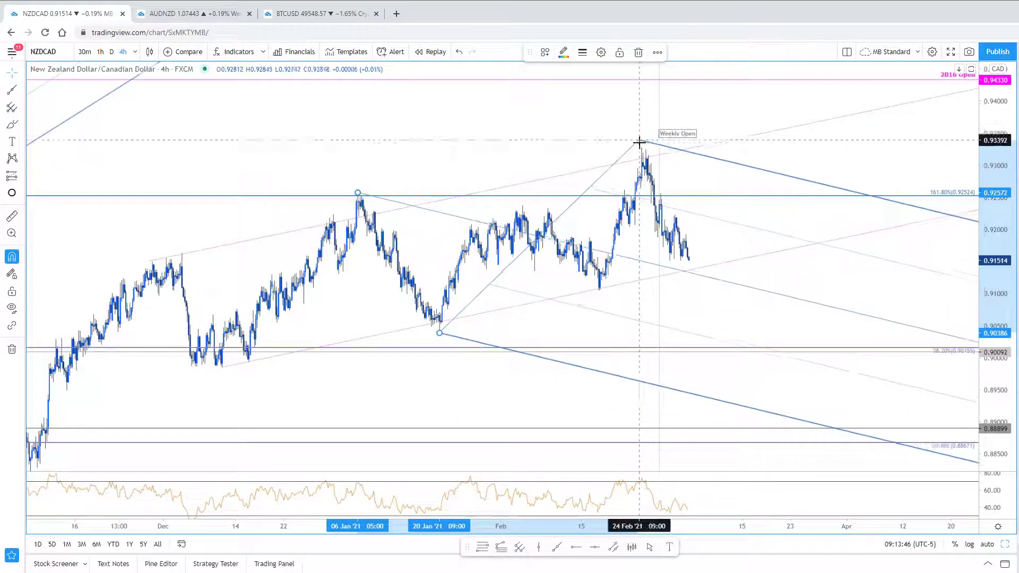
left_click(702, 315)
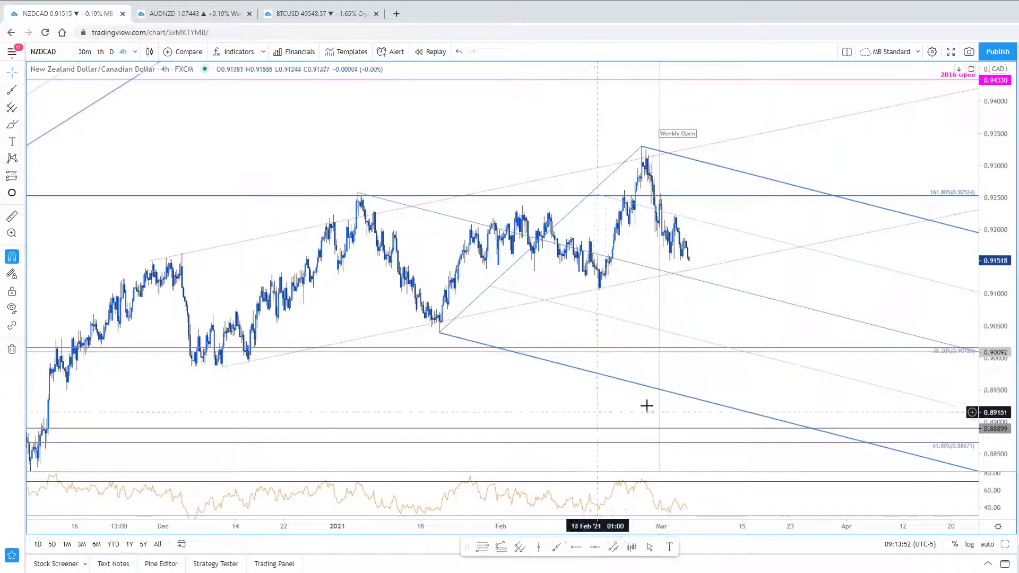
Extend the October 2020 Fib retracement to the 24 Feb '21 high, keeping the pitchfork's origin at the 06 Jan '21 high
left_click(782, 349)
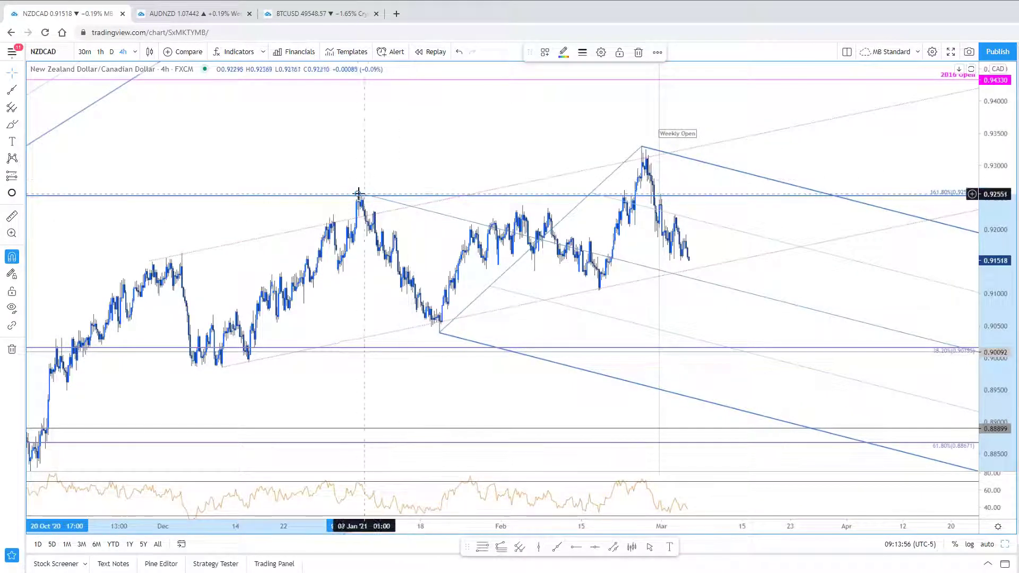
left_click_drag(357, 193, 416, 146)
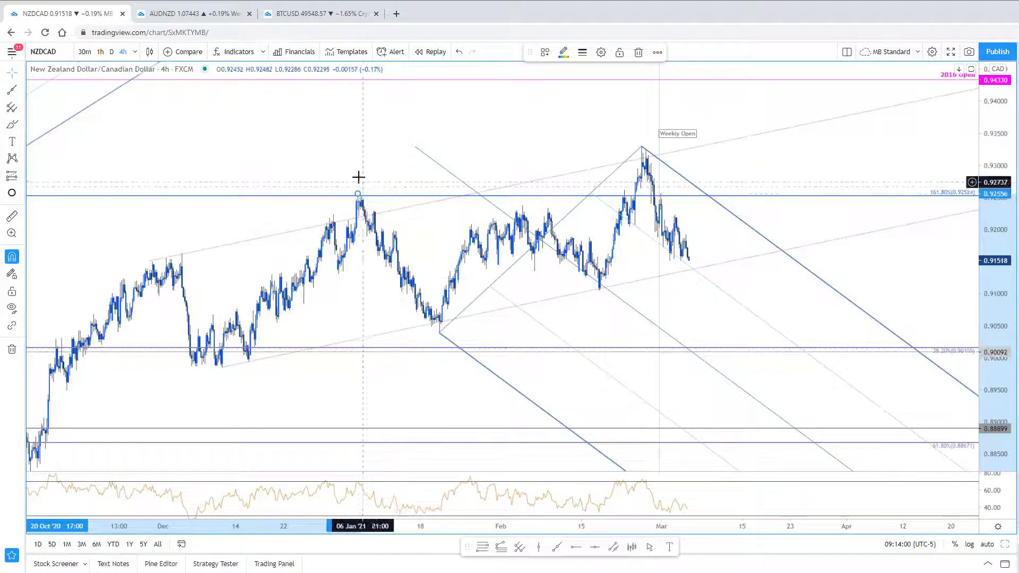
left_click_drag(361, 192, 641, 141)
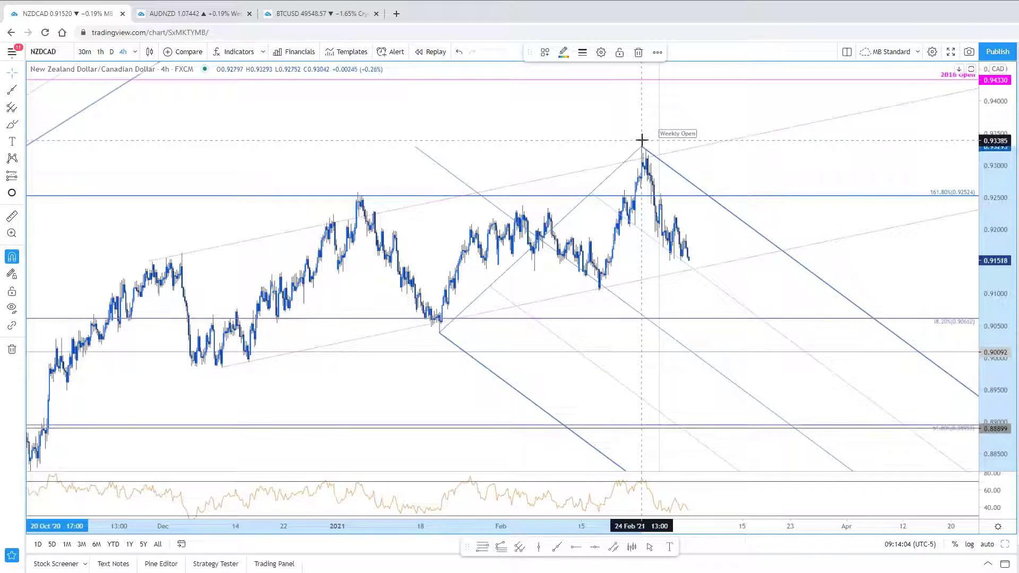
left_click(415, 146)
left_click_drag(405, 153, 358, 187)
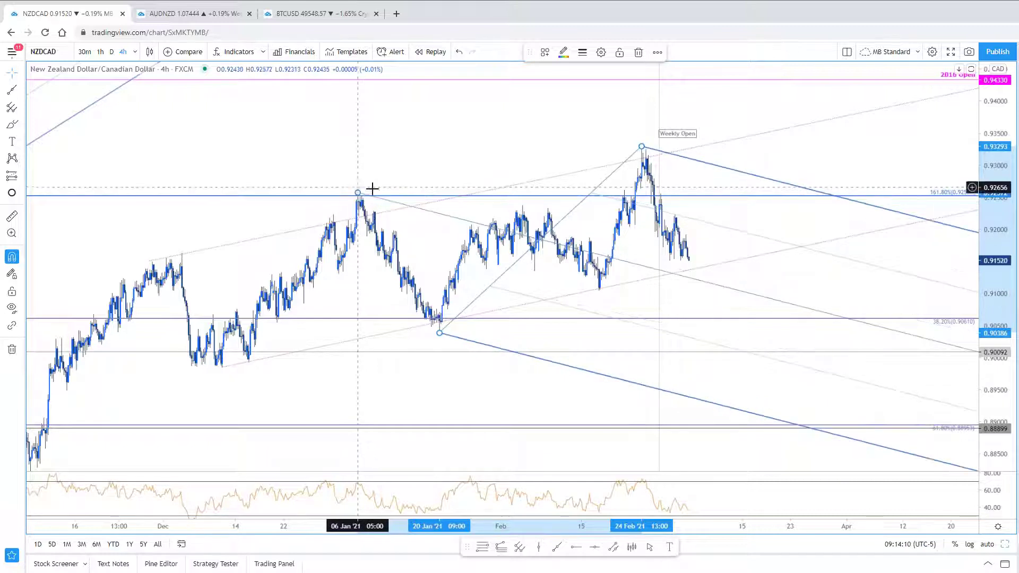
left_click(785, 289)
Draw a Fib retracement from the 20 Jan '21 low at 0.90386 to the 24 Feb '21 high at 0.93293
scroll(812, 415, "up", 2)
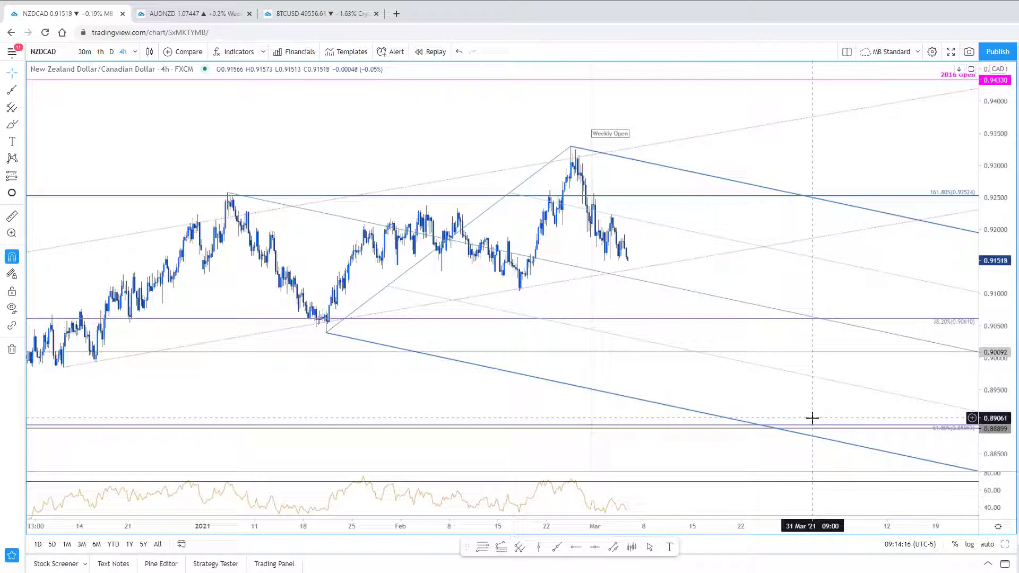
scroll(813, 418, "up", 1)
scroll(813, 418, "down", 2)
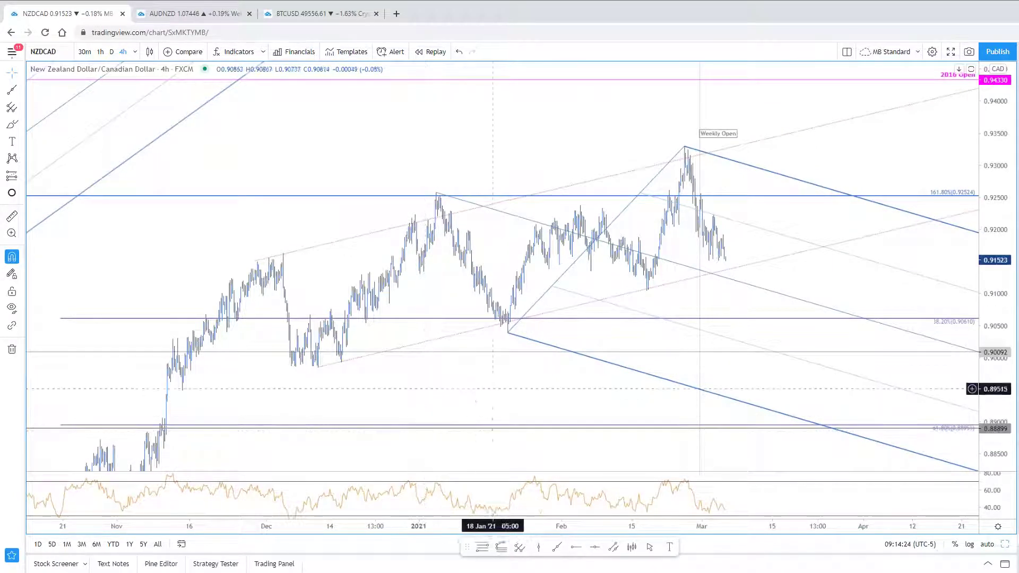
left_click_drag(493, 389, 498, 397)
left_click_drag(991, 282, 976, 250)
scroll(824, 412, "up", 4)
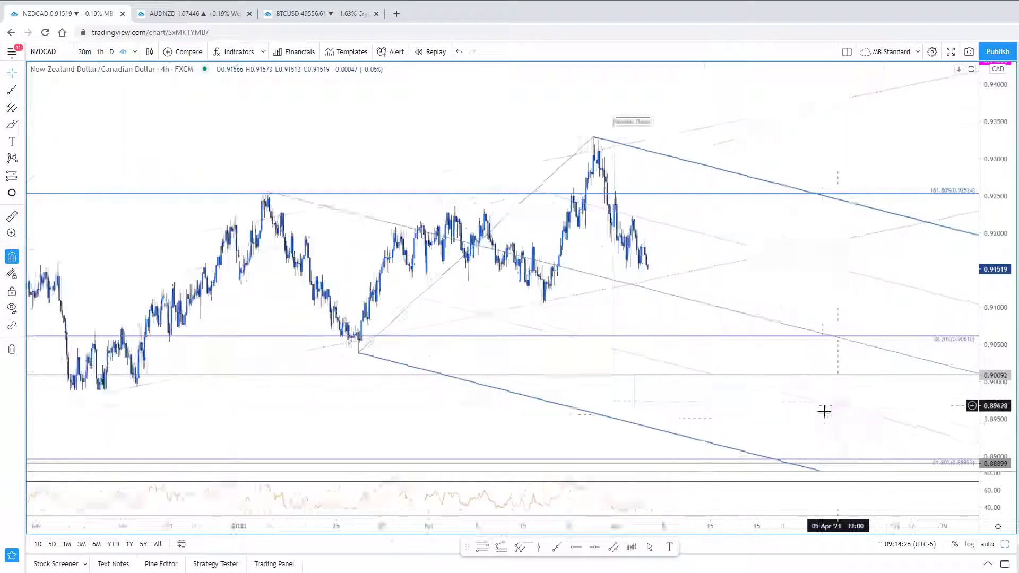
left_click_drag(389, 414, 489, 413)
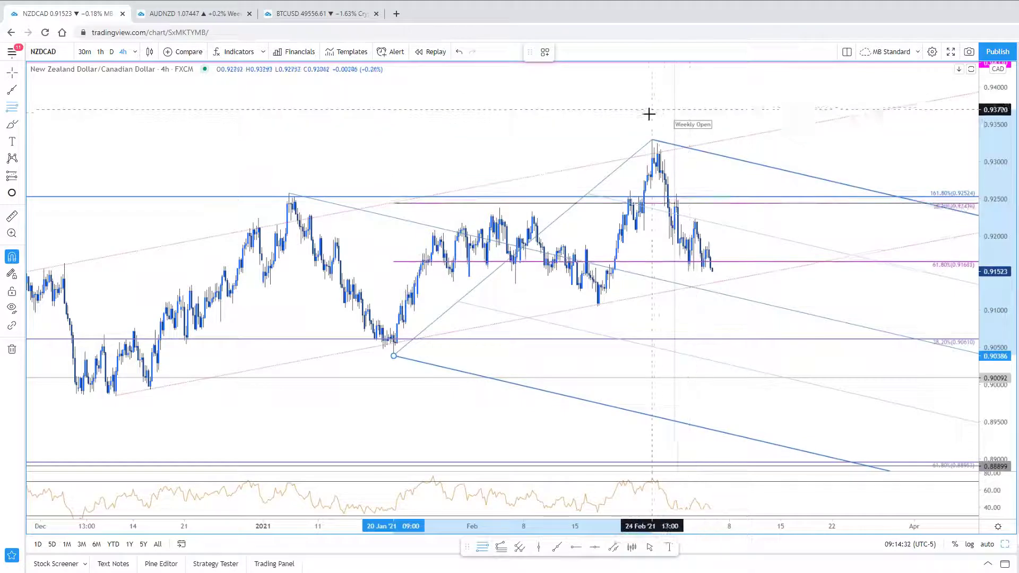
left_click(652, 134)
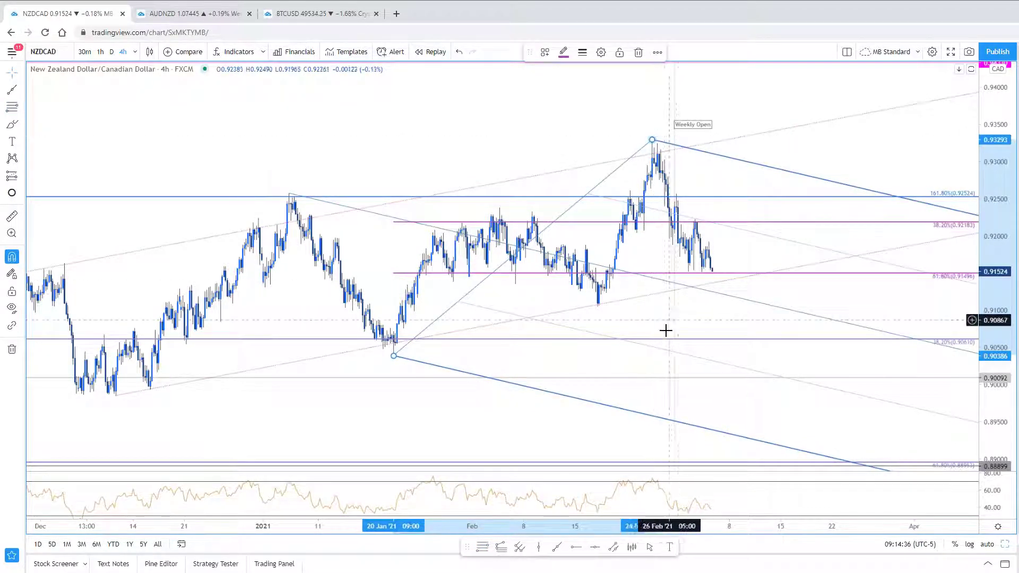
Hide the new Fib retracement's 0.382 level and show its 0.786 level alongside 0.618
double_click(772, 222)
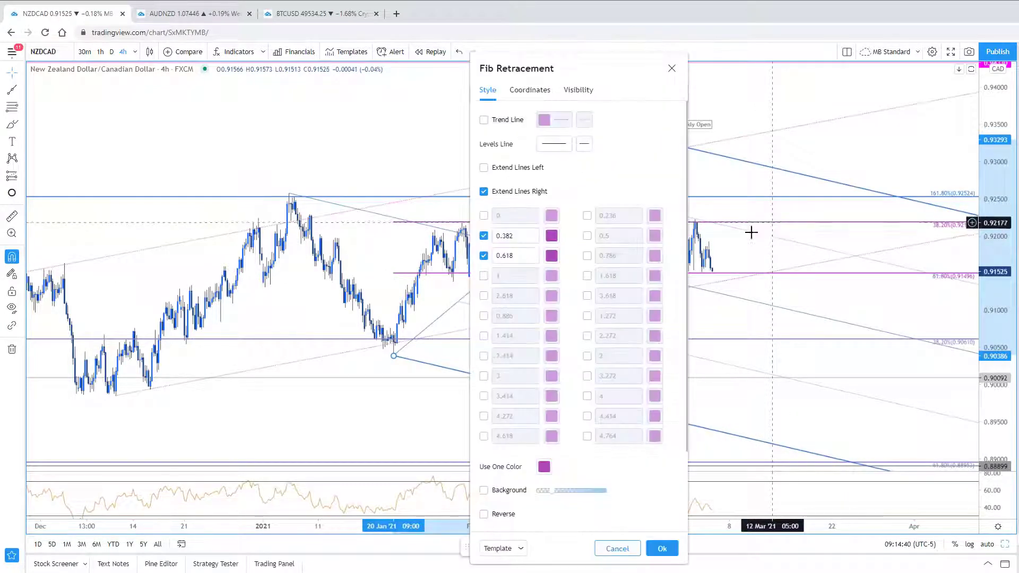
left_click(484, 235)
left_click(587, 256)
left_click_drag(631, 69, 485, 83)
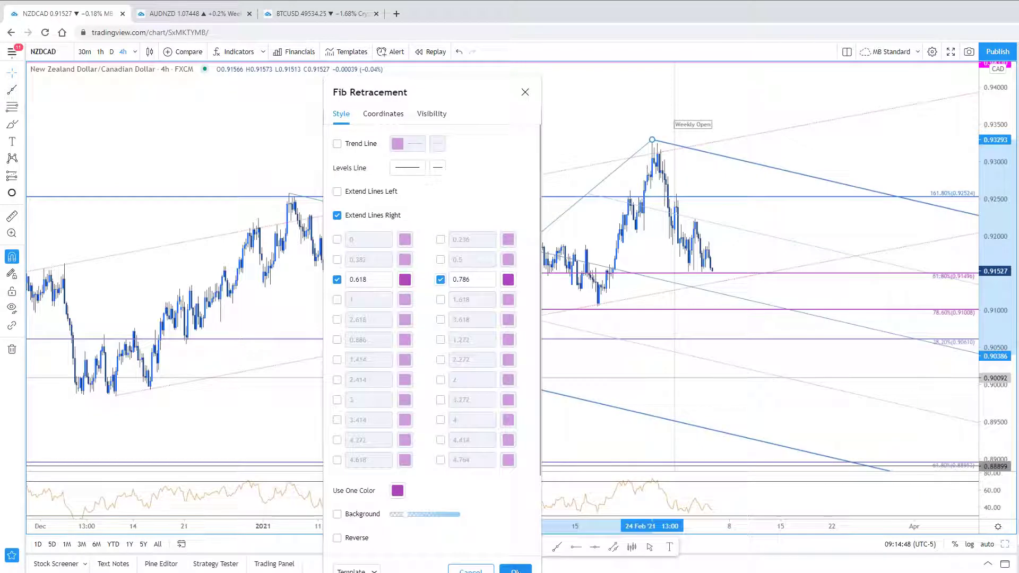
left_click(515, 570)
left_click(763, 364)
Examine NZDCAD 4-hour price against the 61.8% and 78.6% retracements, the rising trend line from 10 Dec '20 and the pitchfork
scroll(801, 446, "up", 1)
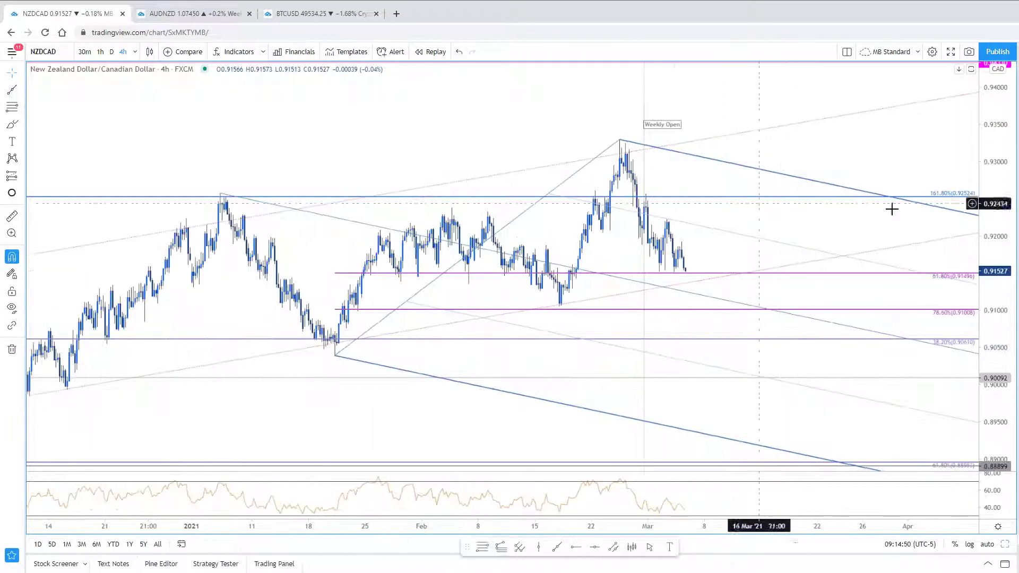
left_click_drag(998, 279, 1002, 235)
left_click_drag(703, 223, 694, 201)
scroll(738, 299, "up", 1)
left_click_drag(760, 278, 815, 280)
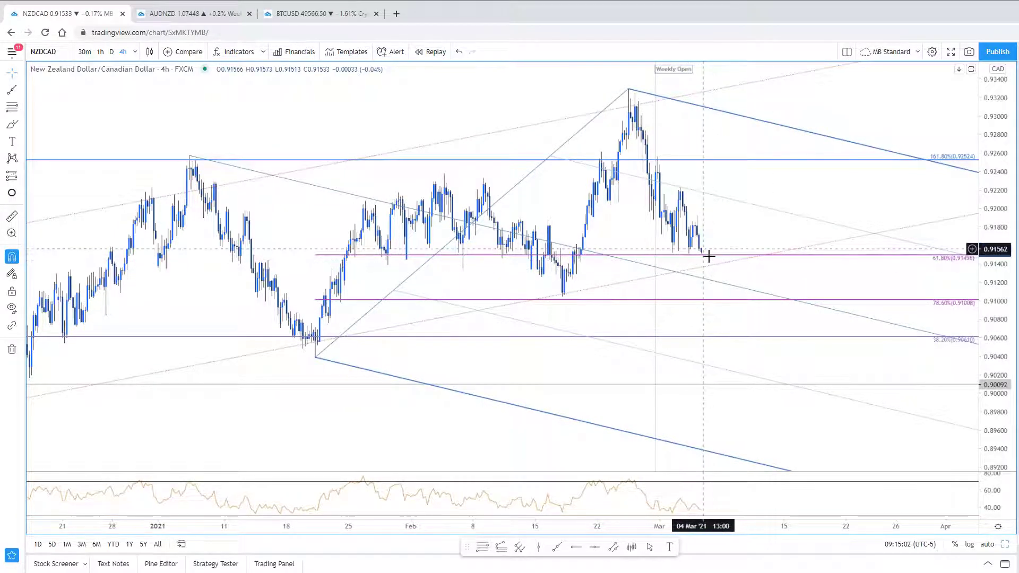
scroll(660, 346, "down", 1)
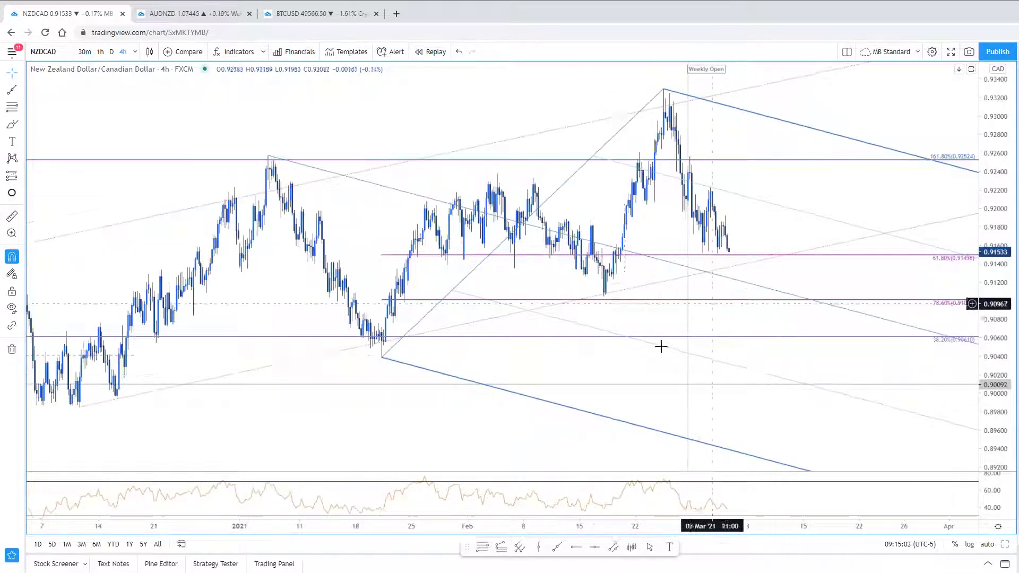
left_click(143, 394)
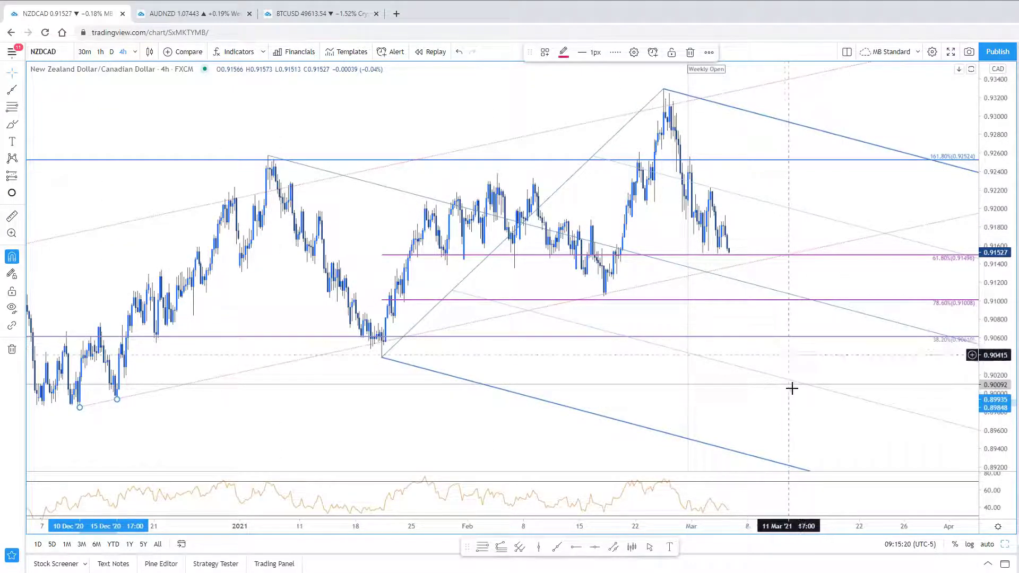
scroll(792, 387, "down", 1)
scroll(792, 386, "down", 4)
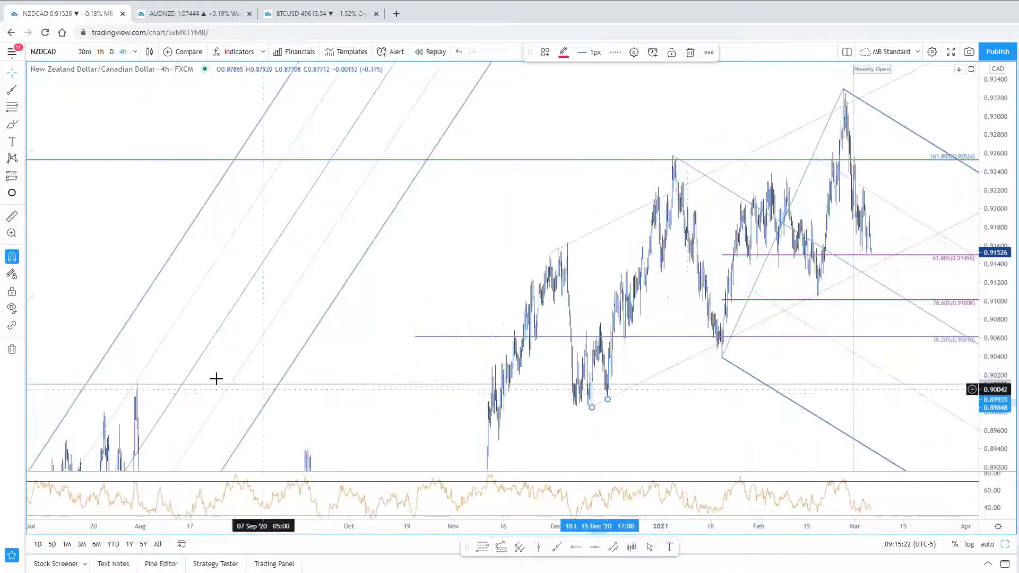
scroll(892, 441, "up", 4)
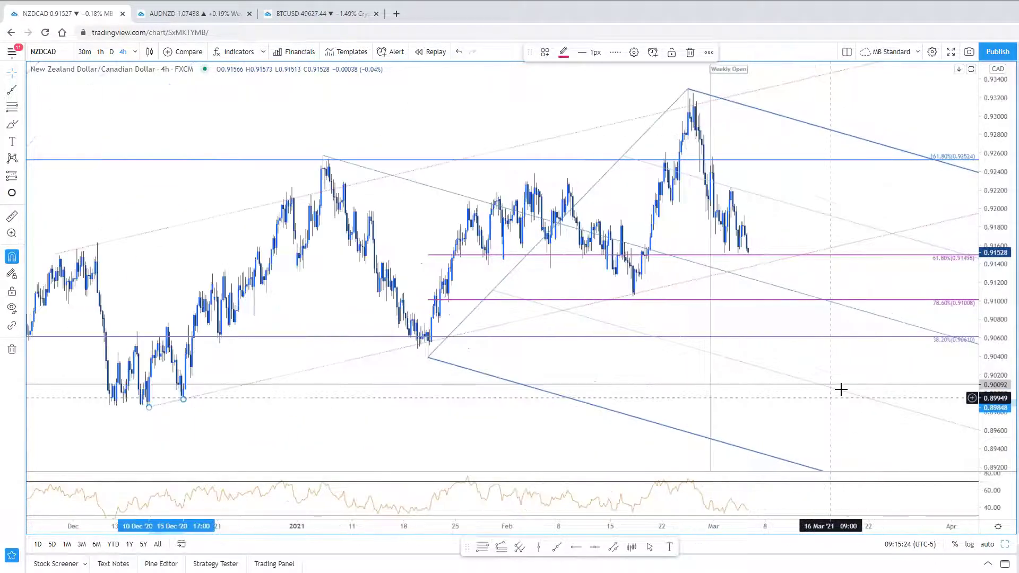
scroll(824, 392, "up", 2)
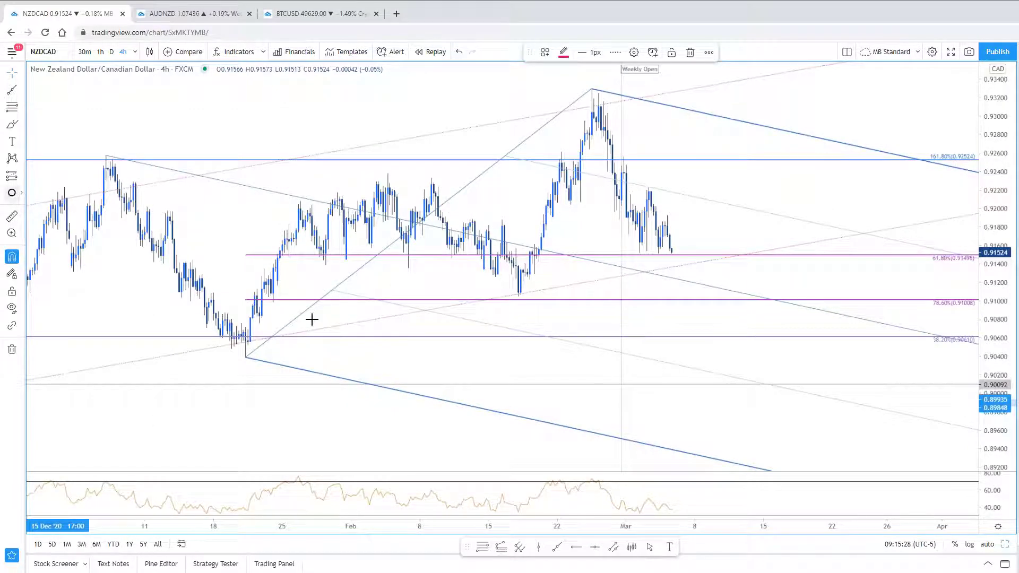
Mark where the pitchfork's lower inner parallel meets the 0.90092 line, around 15 Mar '21, with a small ellipse coloured pinkish red
left_click(12, 193)
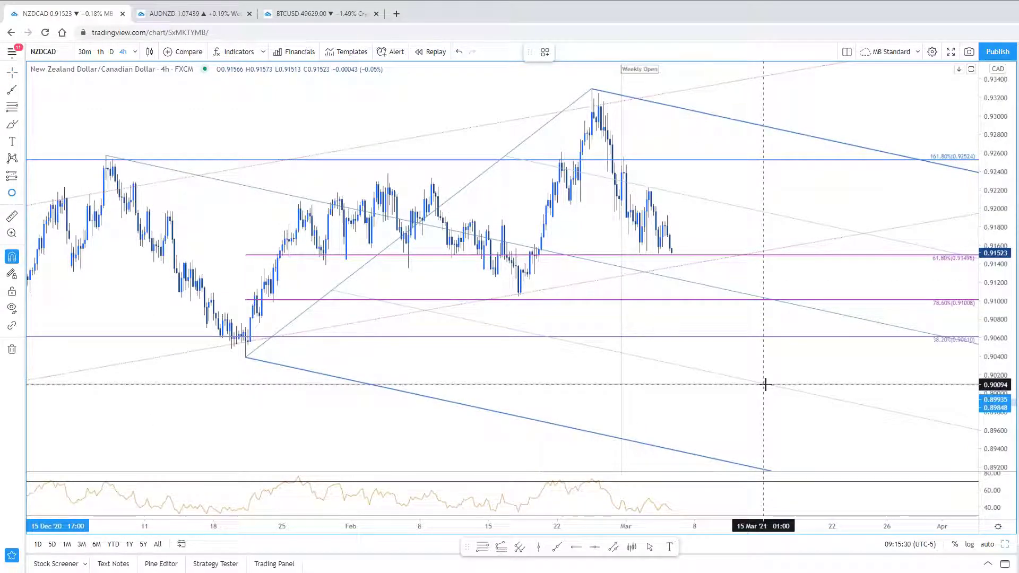
left_click_drag(764, 384, 783, 385)
left_click(563, 53)
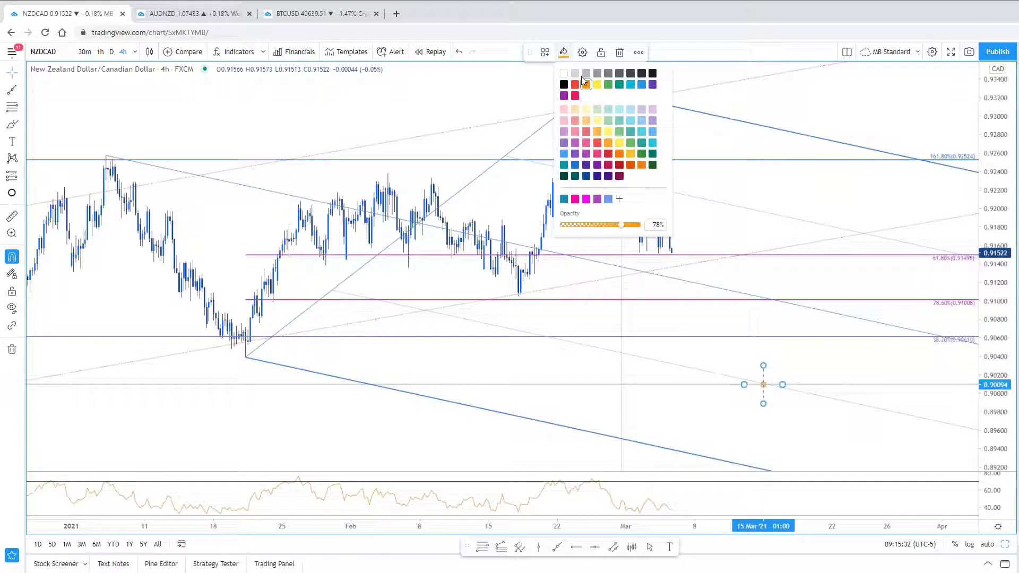
left_click(577, 96)
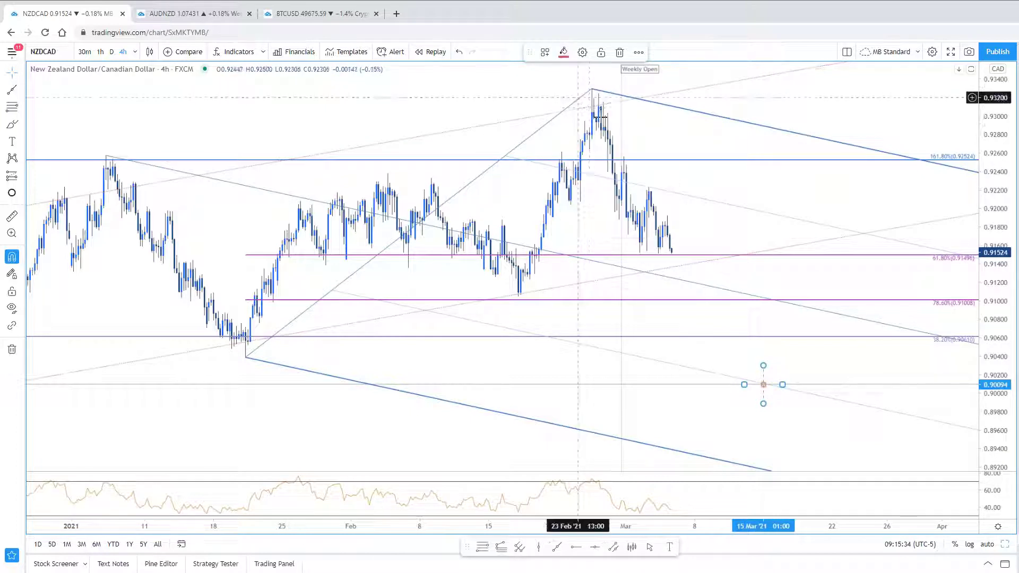
left_click(773, 371)
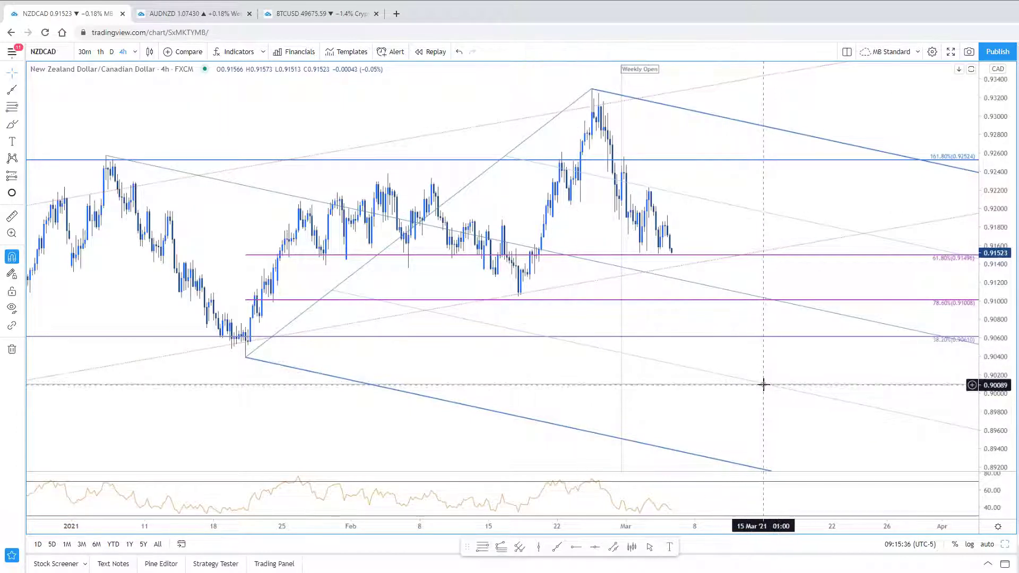
Copy the ellipse marker onto the 161.8% level at 0.92524 near 08 Mar '21 and onto the pitchfork's upper inner parallel
mouse_move(763, 383)
left_mouse_down()
mouse_move(719, 215)
mouse_move(686, 186)
mouse_move(702, 155)
left_mouse_up()
left_click(742, 178)
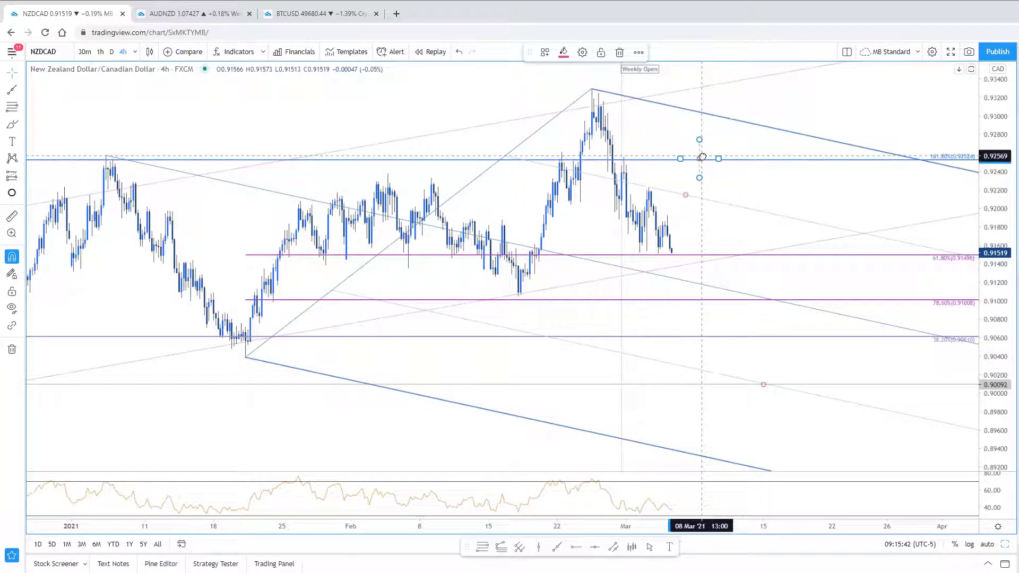
left_click(778, 186)
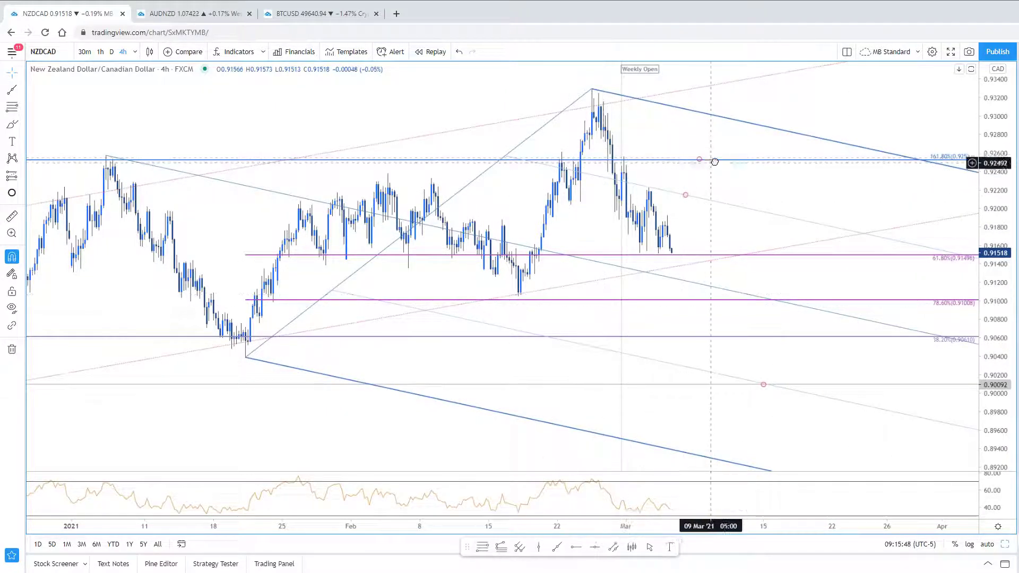
Examine NZDCAD's marked 4-hour levels, restore the side-by-side 4-hour and daily charts, and review the daily rising channel
scroll(718, 162, "down", 3)
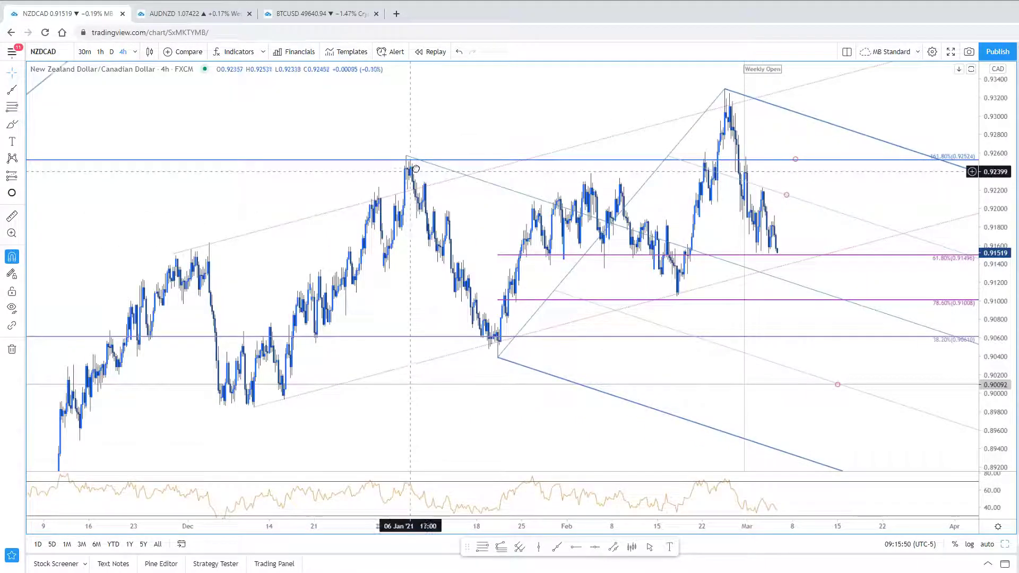
scroll(821, 290, "up", 3)
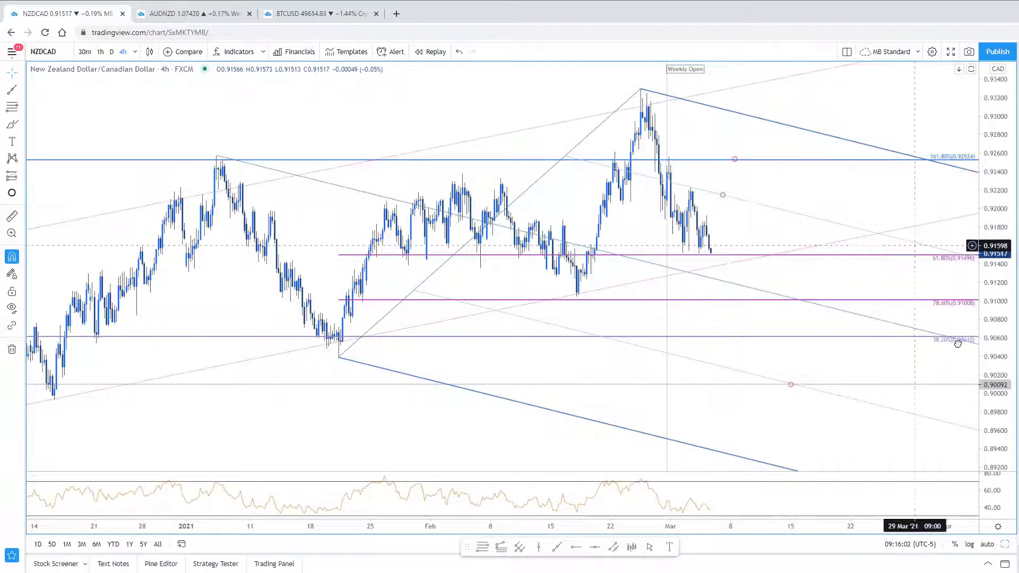
scroll(953, 466, "up", 1)
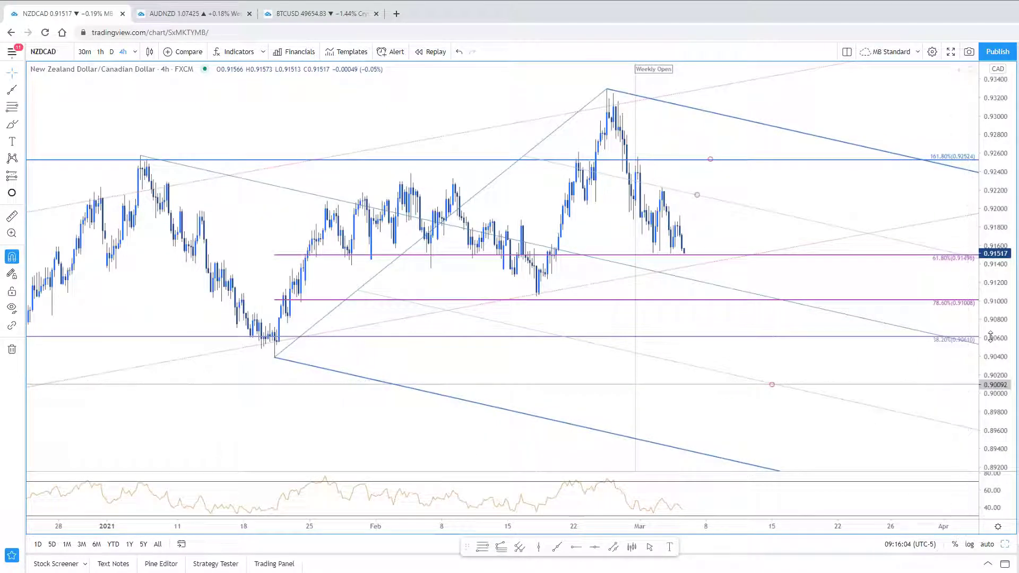
left_click_drag(990, 339, 990, 310)
left_click_drag(860, 197, 859, 228)
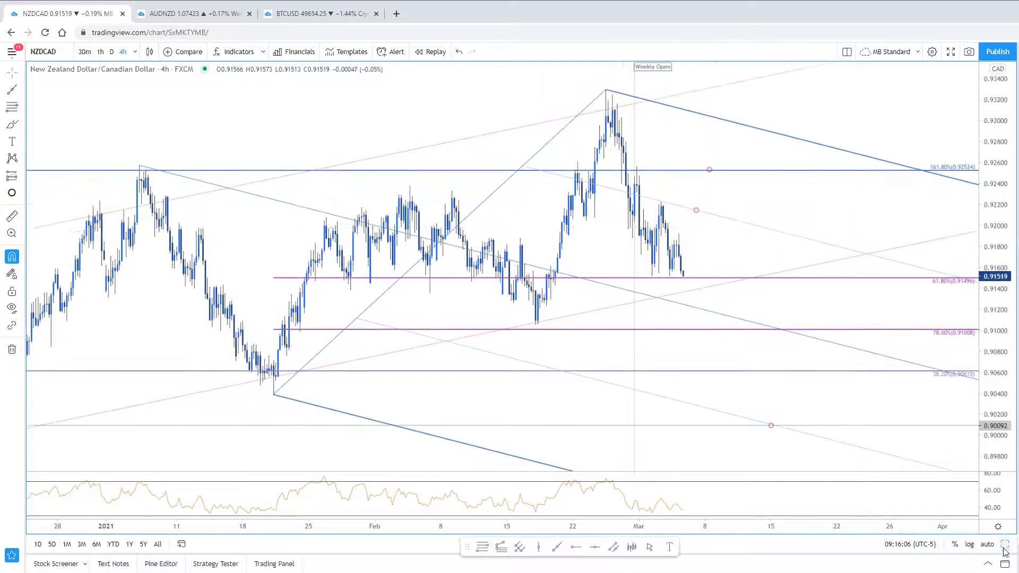
left_click(1005, 544)
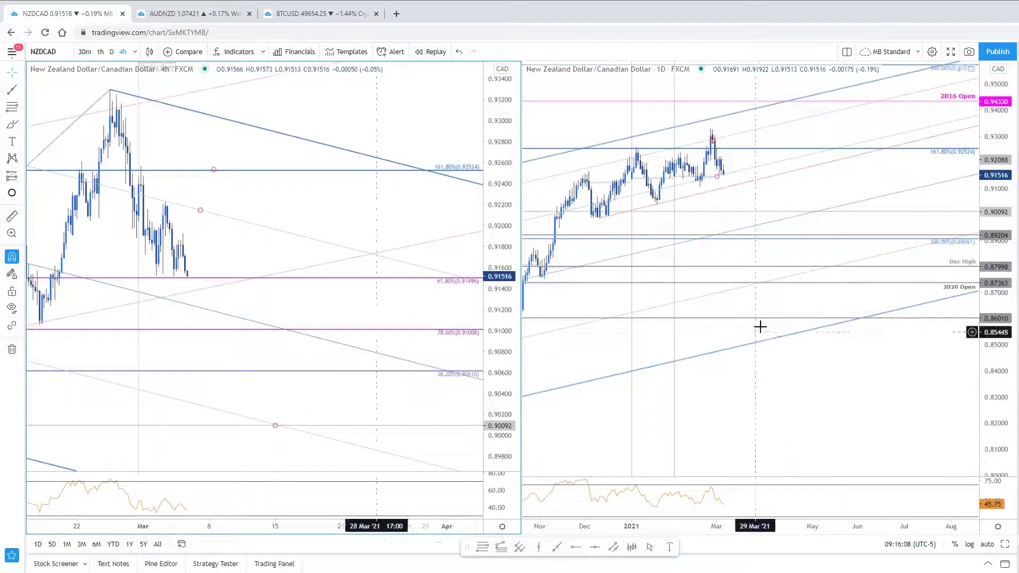
left_click_drag(887, 409, 973, 425)
scroll(972, 427, "up", 2)
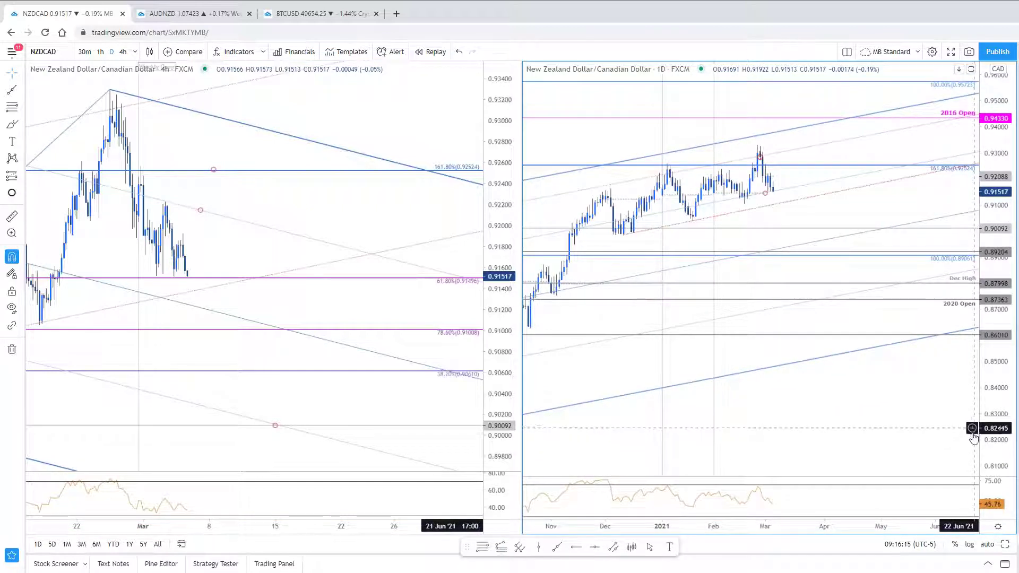
scroll(972, 428, "down", 1)
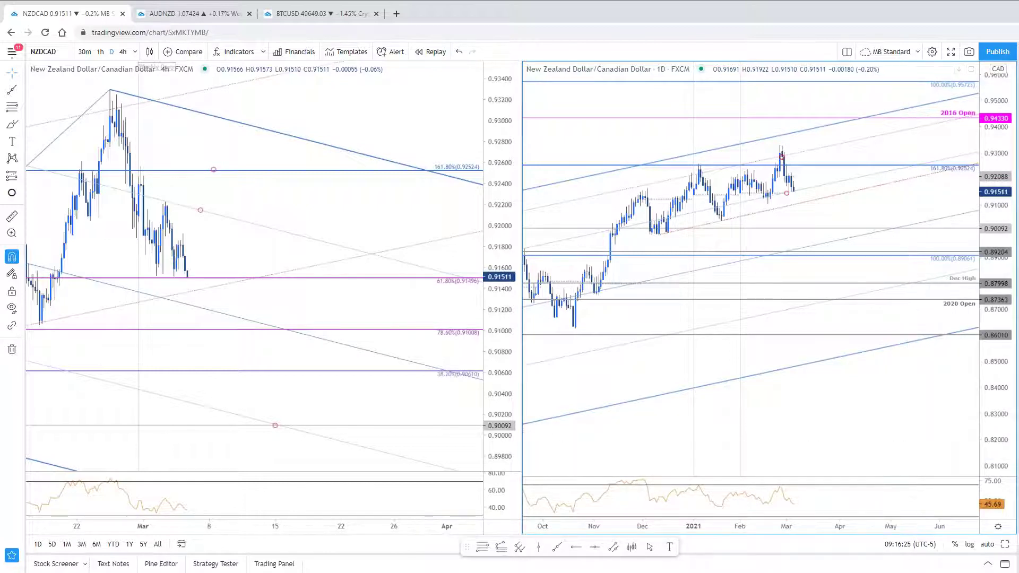
Switch both charts to AUDCAD and examine its 4-hour channel, Fib levels and daily rising support line
key("Down")
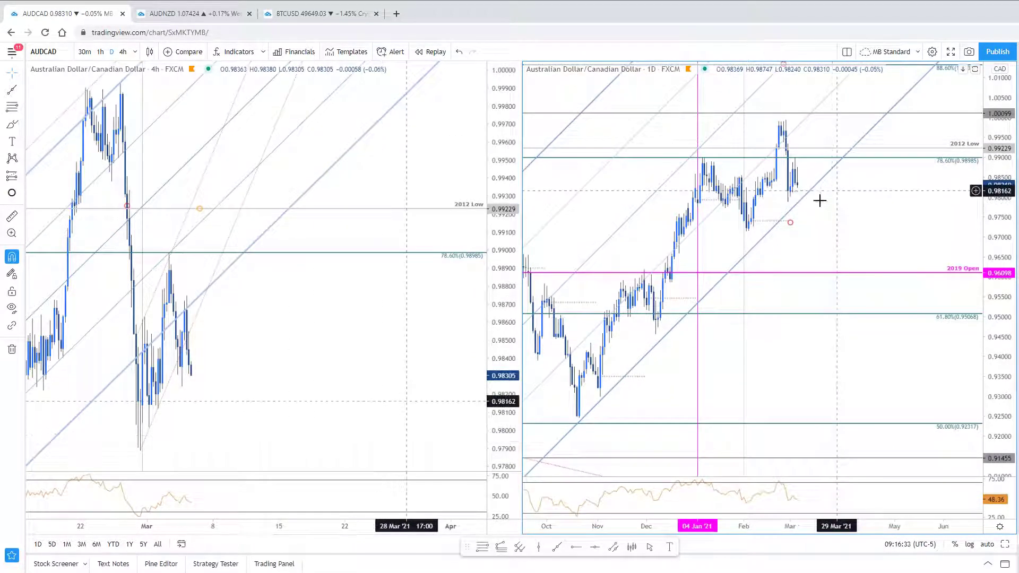
left_click_drag(338, 331, 504, 472)
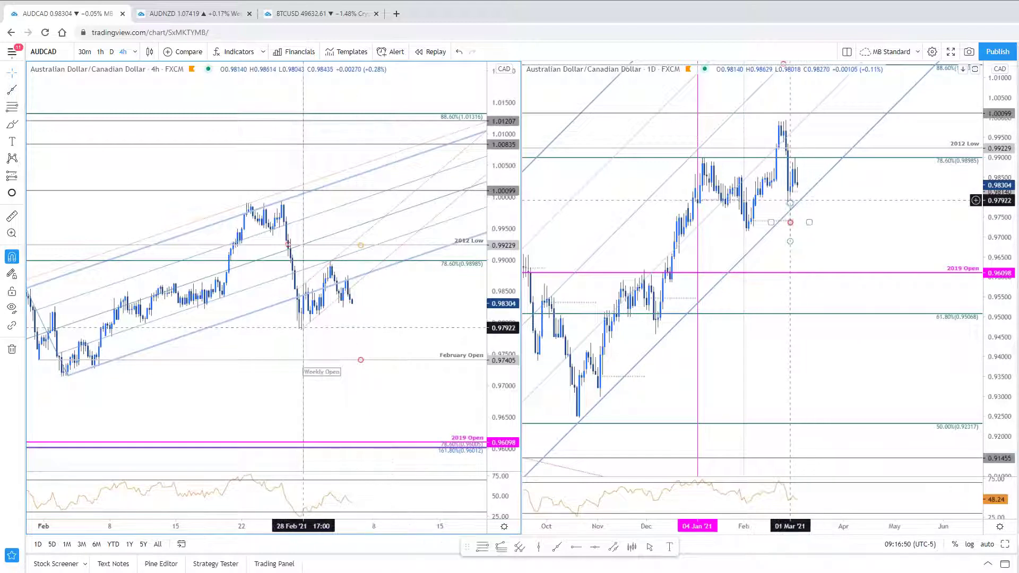
left_click_drag(867, 204, 881, 218)
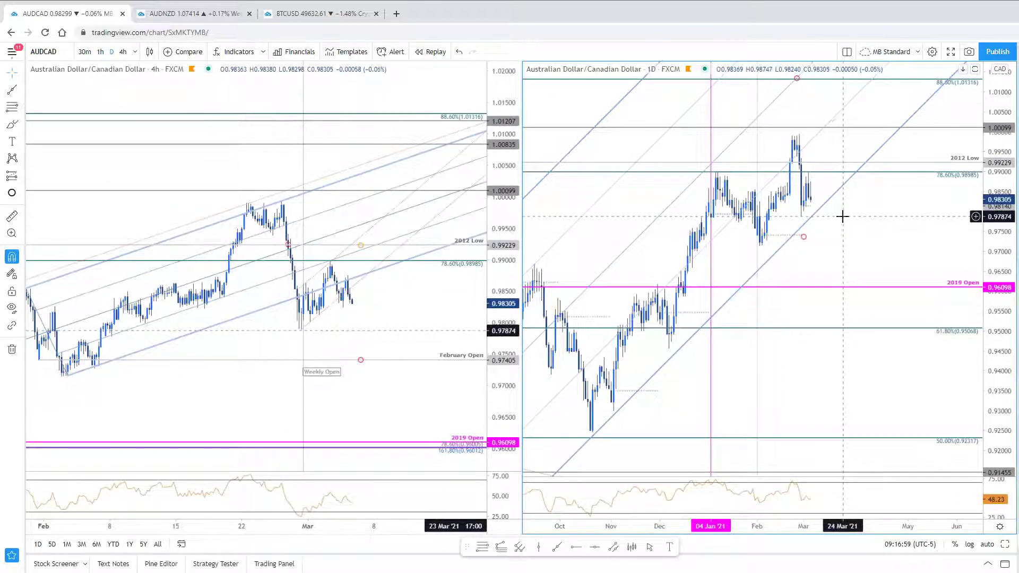
mouse_move(980, 231)
left_mouse_down()
mouse_move(967, 235)
mouse_move(994, 245)
left_mouse_up()
left_click_drag(892, 250, 877, 262)
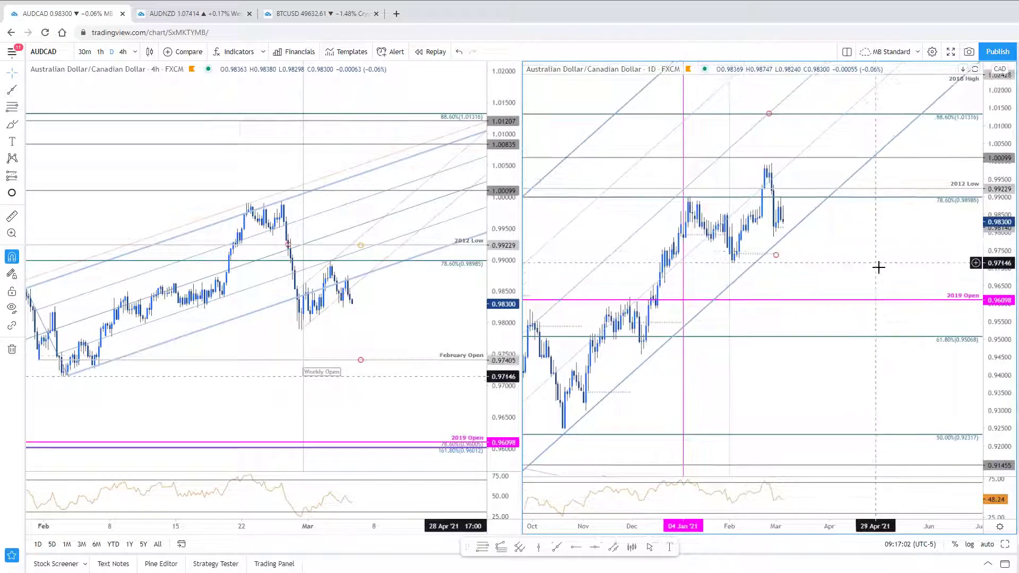